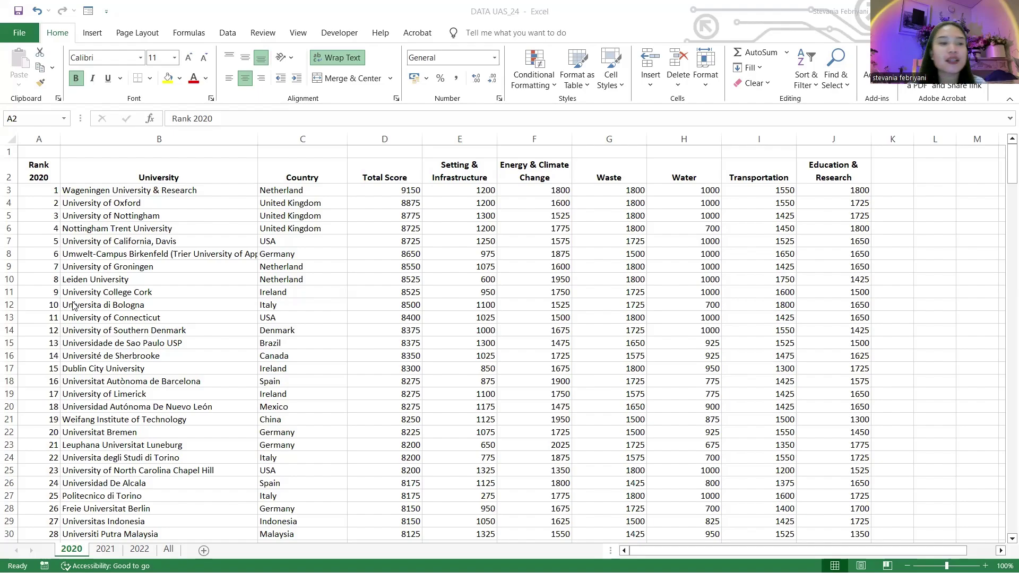
Review the university rankings and score columns on the 2020, 2021 and 2022 sheets.
{"action": "scroll", "coordinate": [111, 281], "scroll_direction": "down", "scroll_amount": 1}
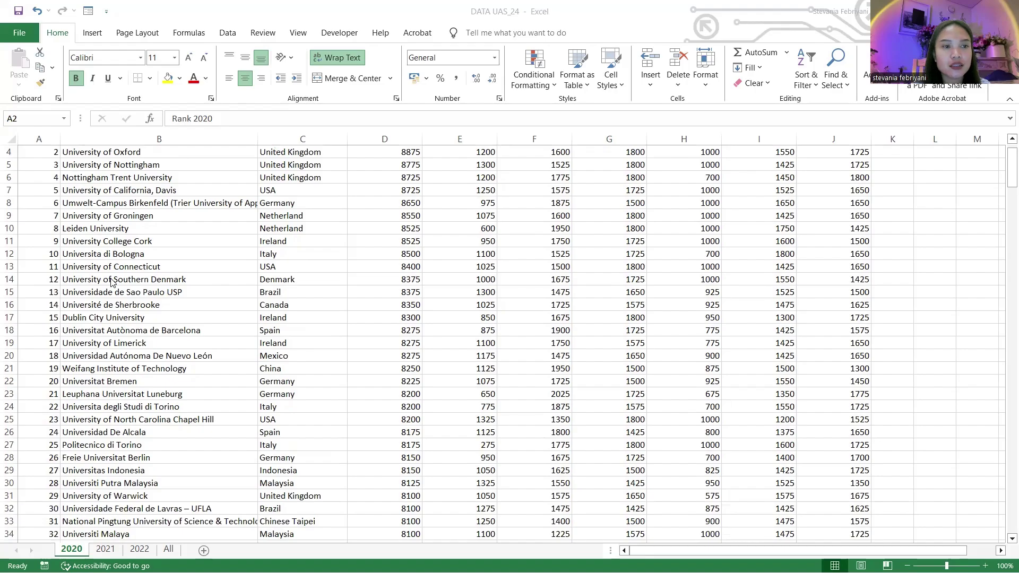
{"action": "scroll", "coordinate": [112, 283], "scroll_direction": "up", "scroll_amount": 1}
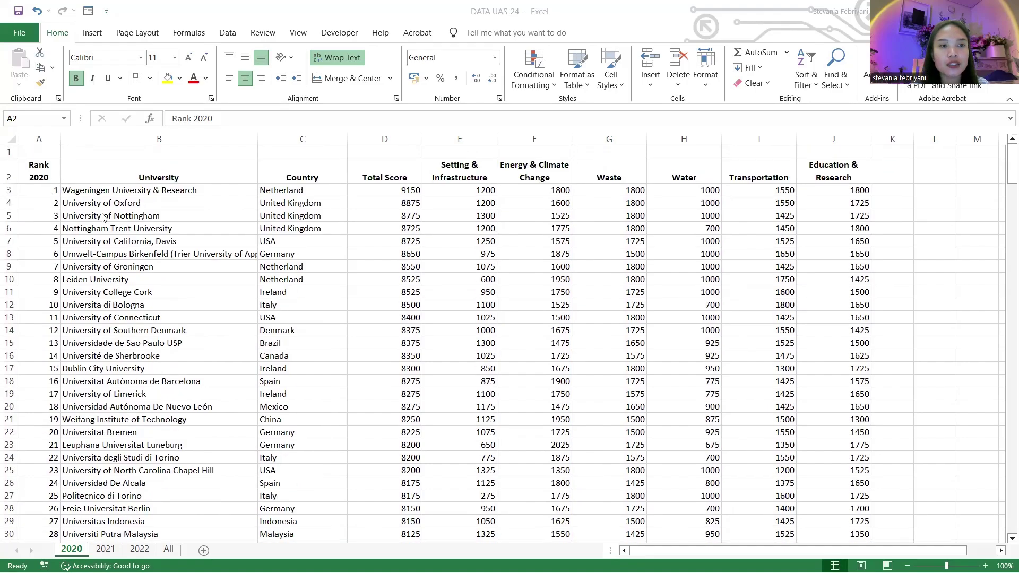
{"action": "left_click", "coordinate": [188, 293]}
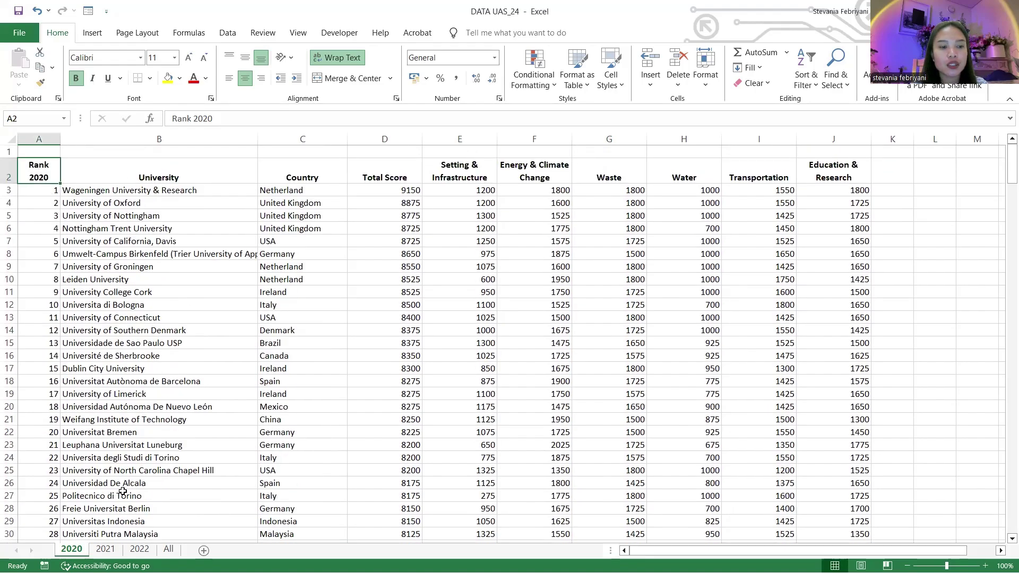
{"action": "left_click", "coordinate": [109, 551]}
{"action": "left_click", "coordinate": [141, 449]}
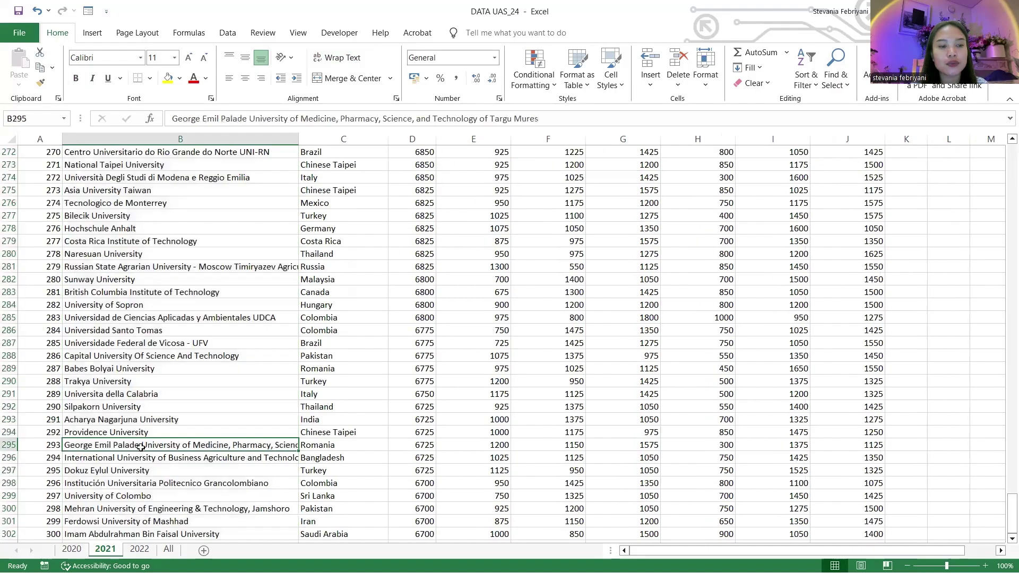
{"action": "scroll", "coordinate": [129, 523], "scroll_direction": "up", "scroll_amount": 16}
{"action": "scroll", "coordinate": [132, 530], "scroll_direction": "up", "scroll_amount": 1}
{"action": "left_click", "coordinate": [139, 549]}
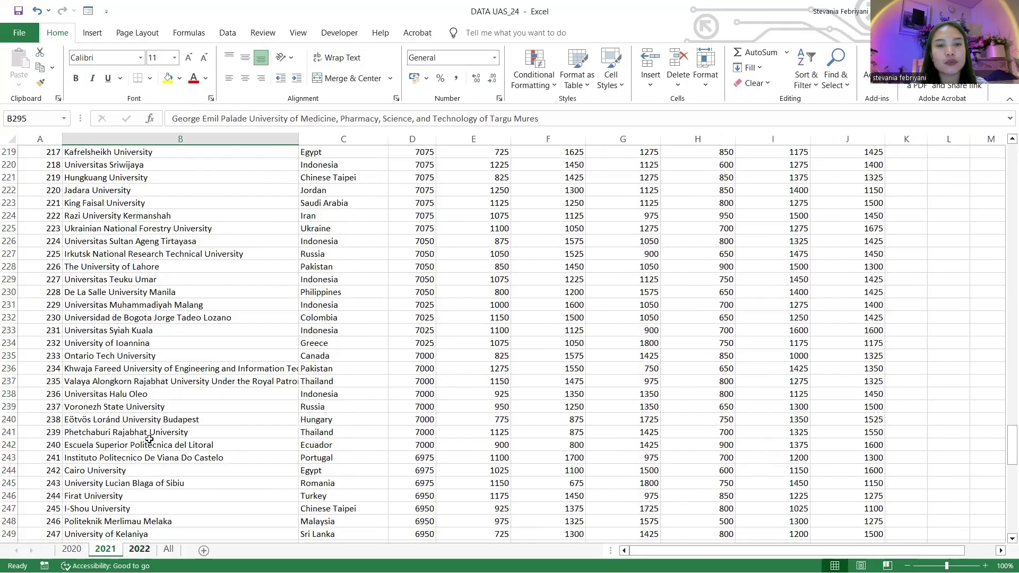
{"action": "scroll", "coordinate": [149, 439], "scroll_direction": "up", "scroll_amount": 17}
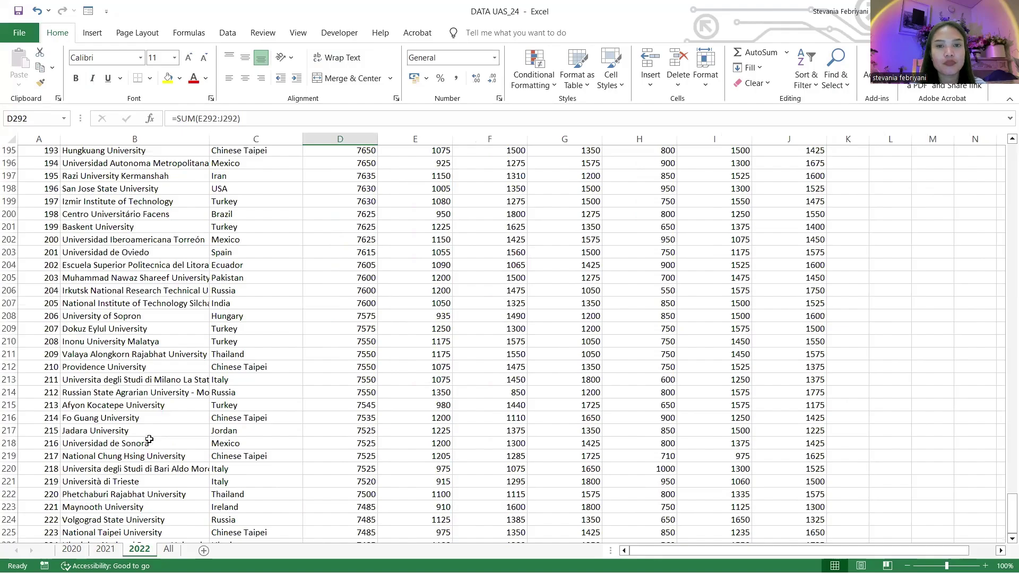
{"action": "key", "text": "ctrl+Up"}
{"action": "left_click", "coordinate": [78, 550]}
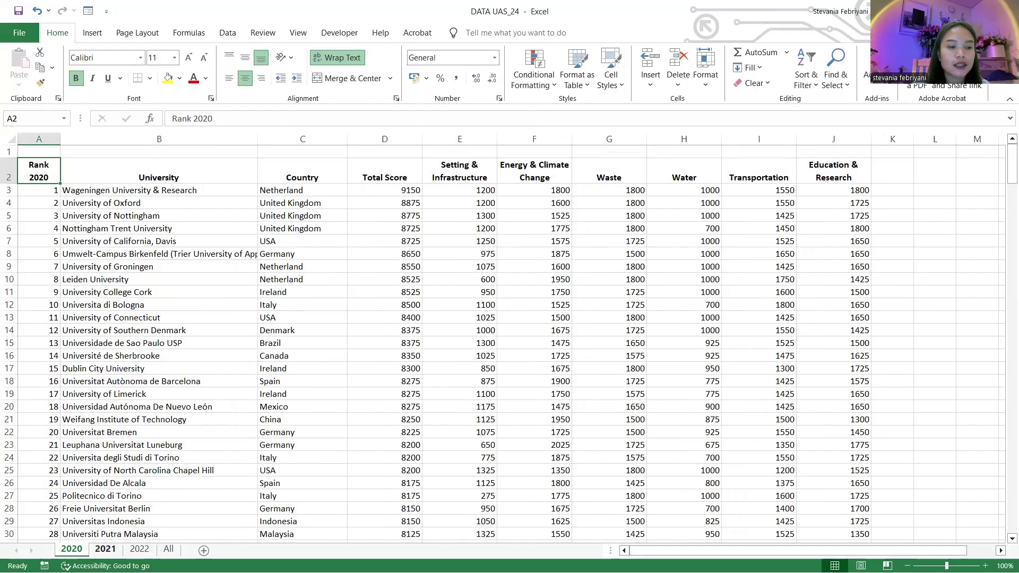
Examine the start of the 2021 ranking, and the rank and university columns on the All sheet.
{"action": "left_click", "coordinate": [105, 549]}
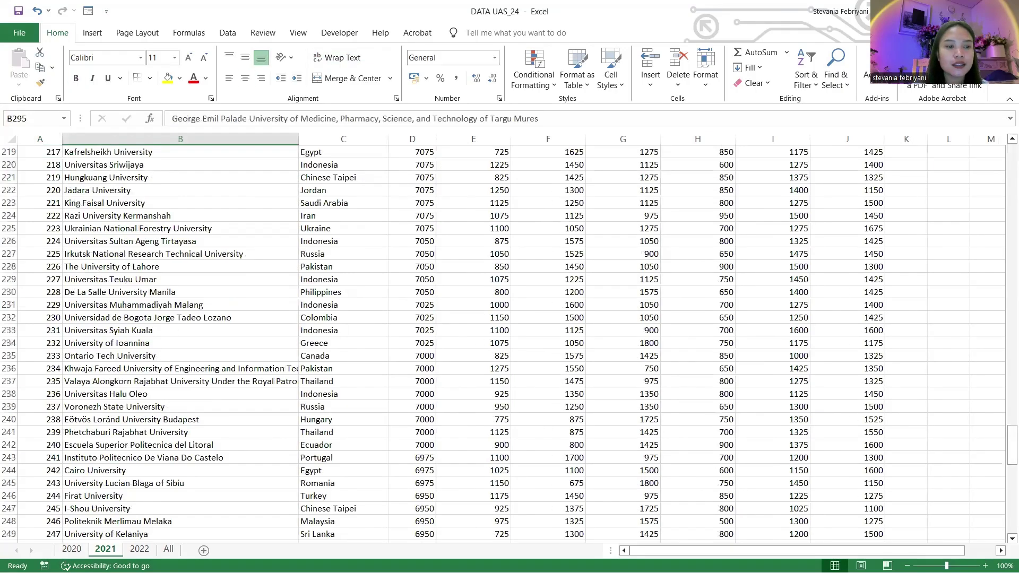
{"action": "key", "text": "alt+Tab"}
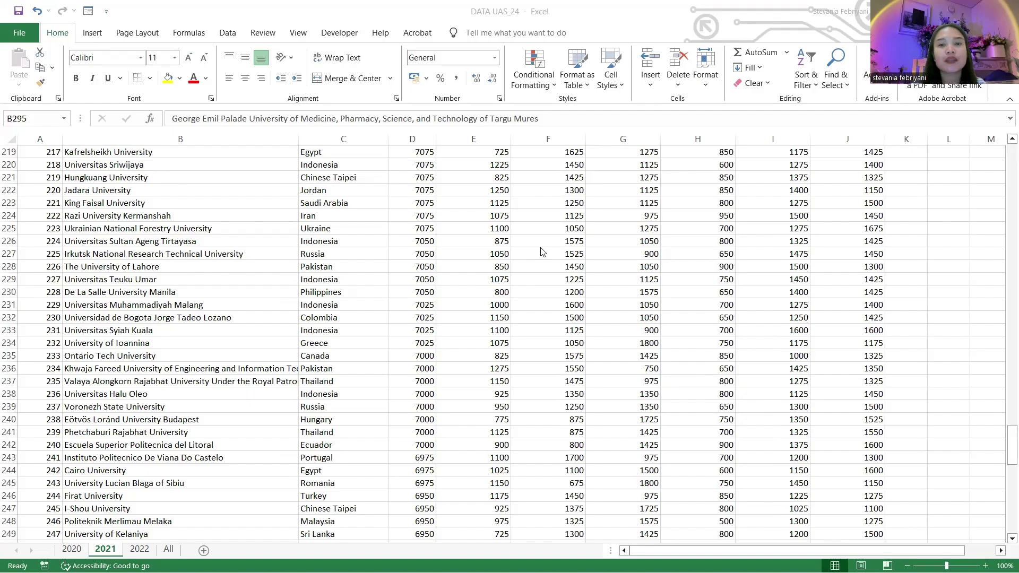
{"action": "scroll", "coordinate": [541, 248], "scroll_direction": "up", "scroll_amount": 20}
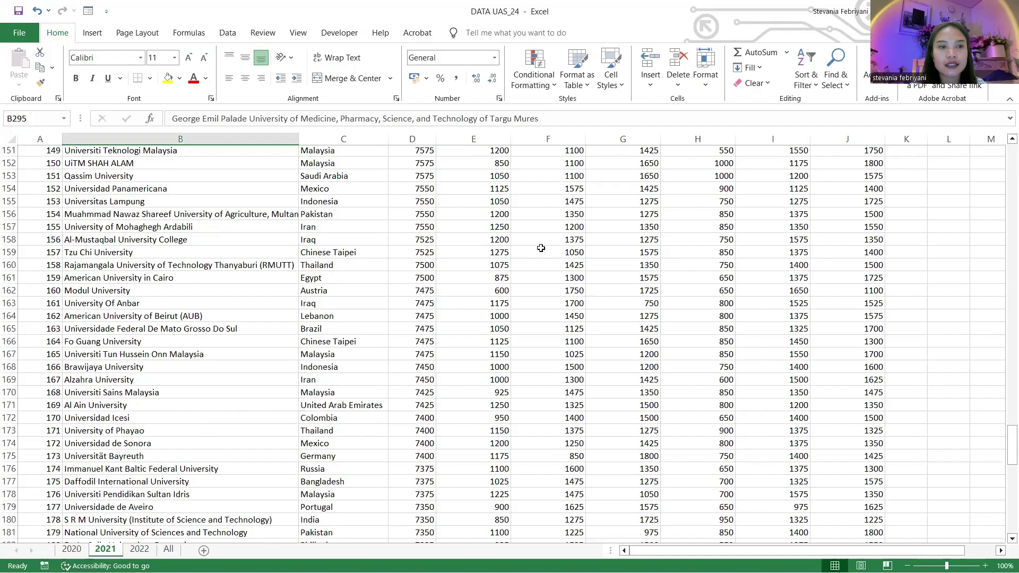
{"action": "key", "text": "ctrl+Up"}
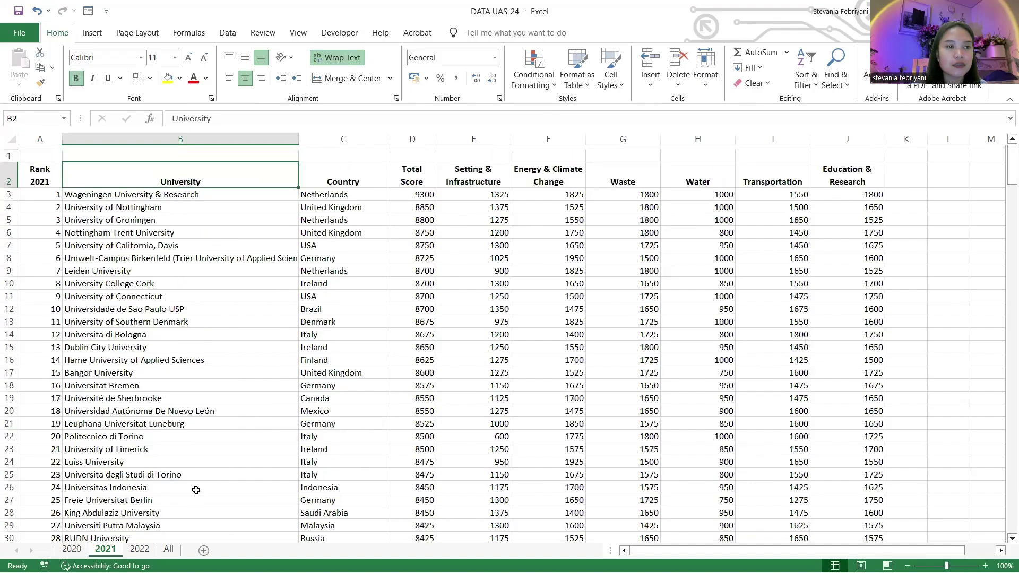
{"action": "left_click", "coordinate": [168, 549]}
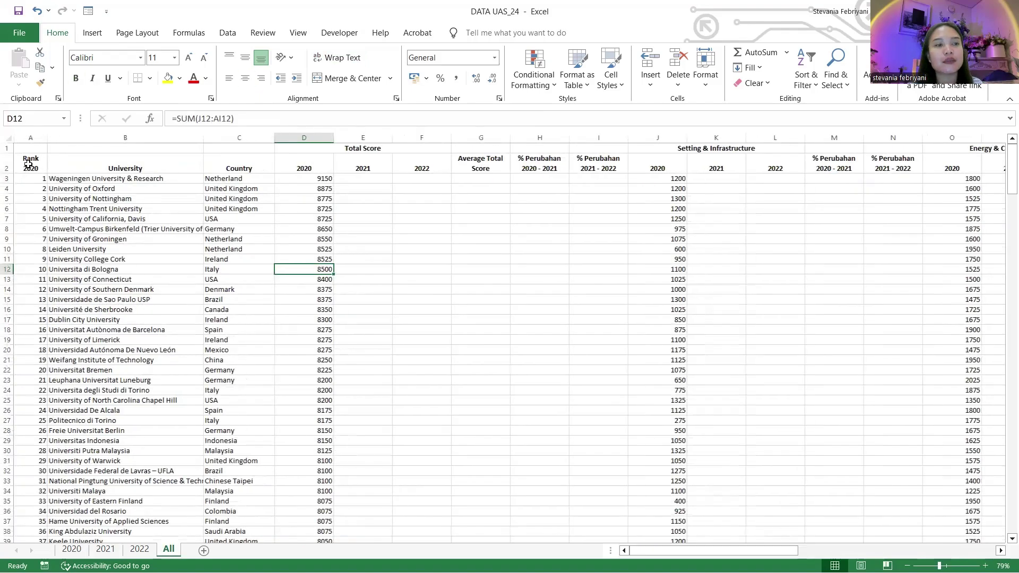
{"action": "left_click_drag", "start_coordinate": [28, 163], "coordinate": [180, 326]}
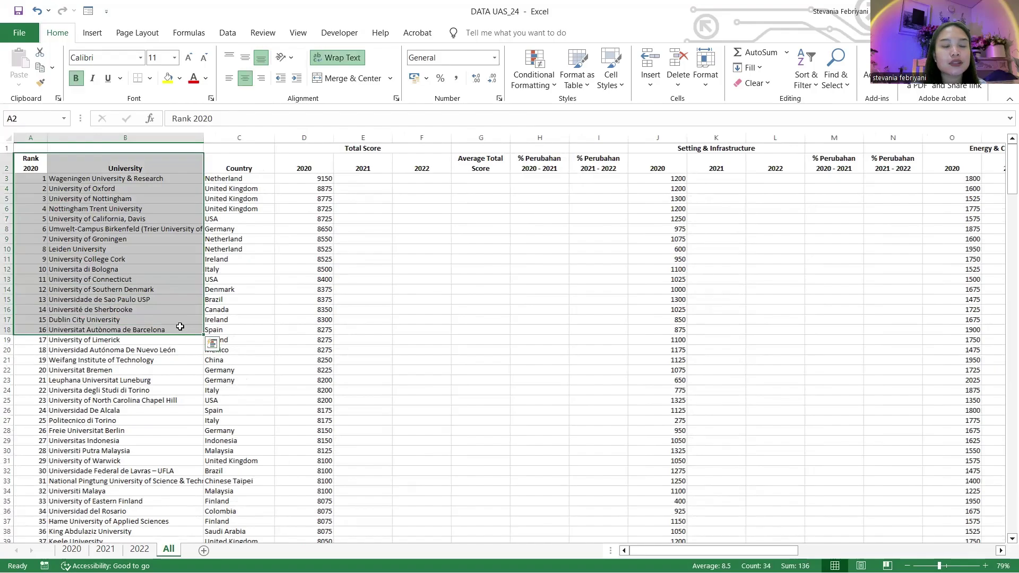
Copy all university names from the 2021 sheet and paste them below the 2020 list on the All sheet, starting at B302.
{"action": "left_click", "coordinate": [107, 548]}
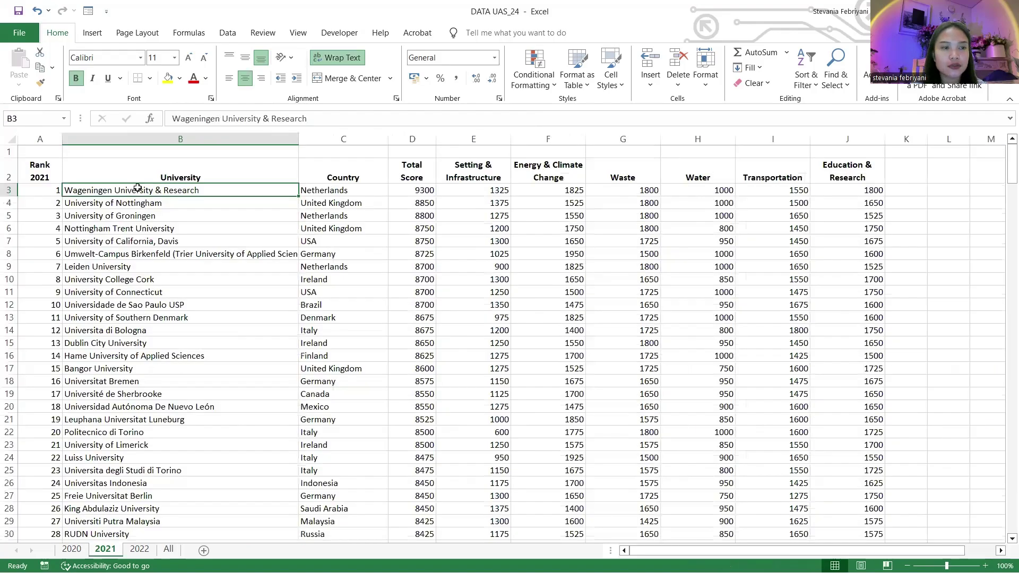
{"action": "key", "text": "ctrl+shift+Down"}
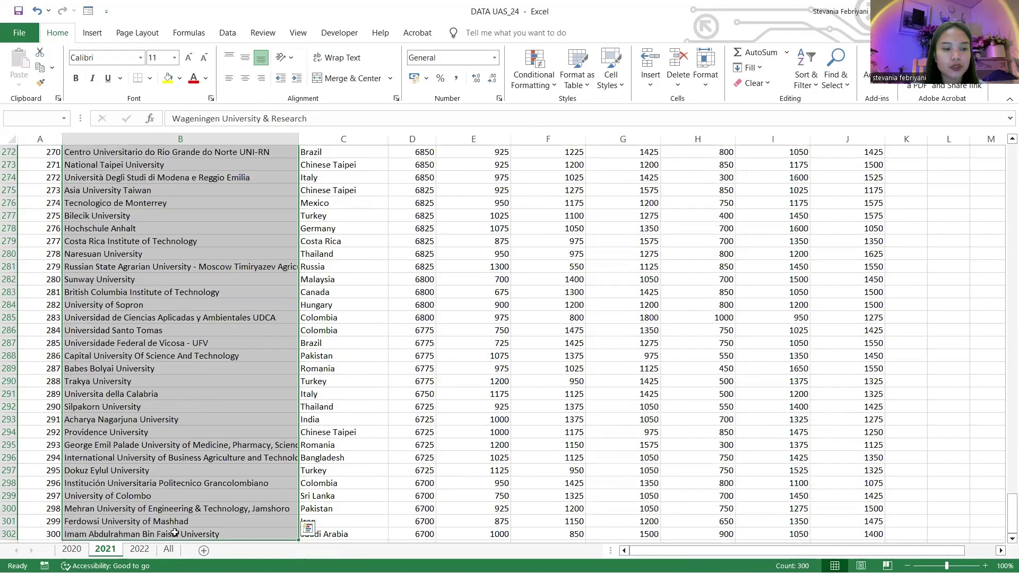
{"action": "key", "text": "ctrl+c"}
{"action": "left_click", "coordinate": [168, 549]}
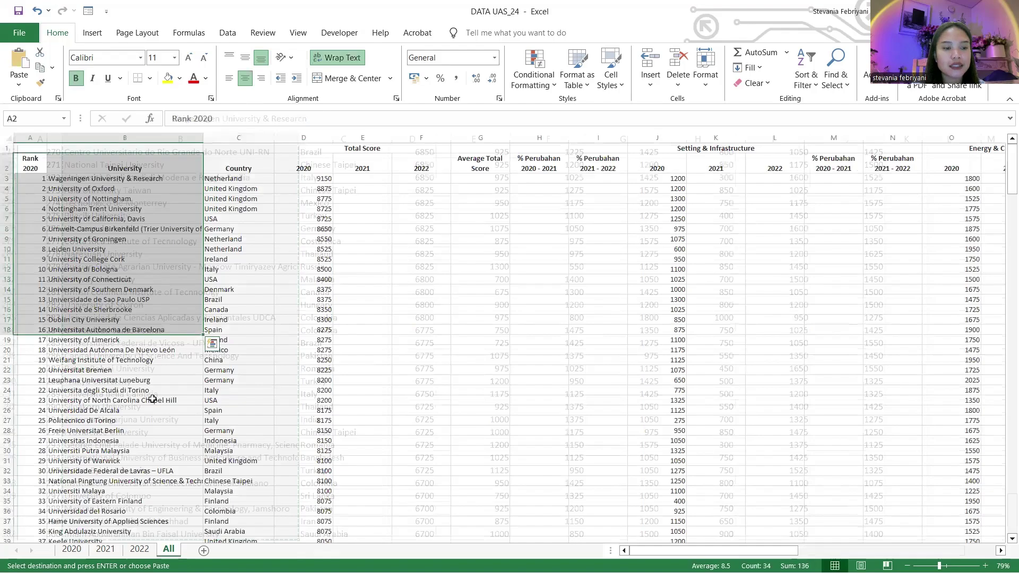
{"action": "scroll", "coordinate": [152, 399], "scroll_direction": "down", "scroll_amount": 20}
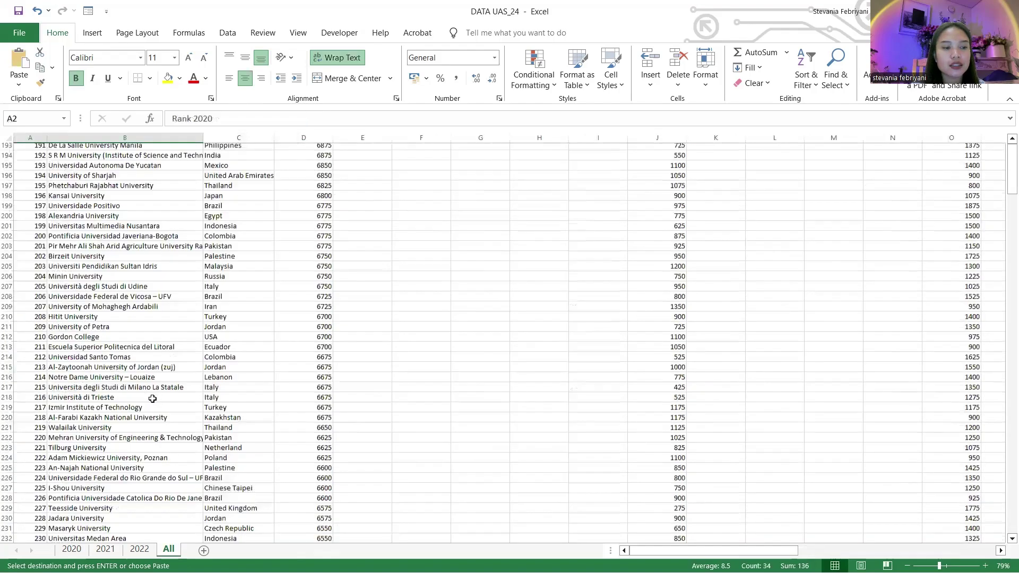
{"action": "scroll", "coordinate": [152, 399], "scroll_direction": "down", "scroll_amount": 20}
{"action": "scroll", "coordinate": [125, 348], "scroll_direction": "up", "scroll_amount": 10}
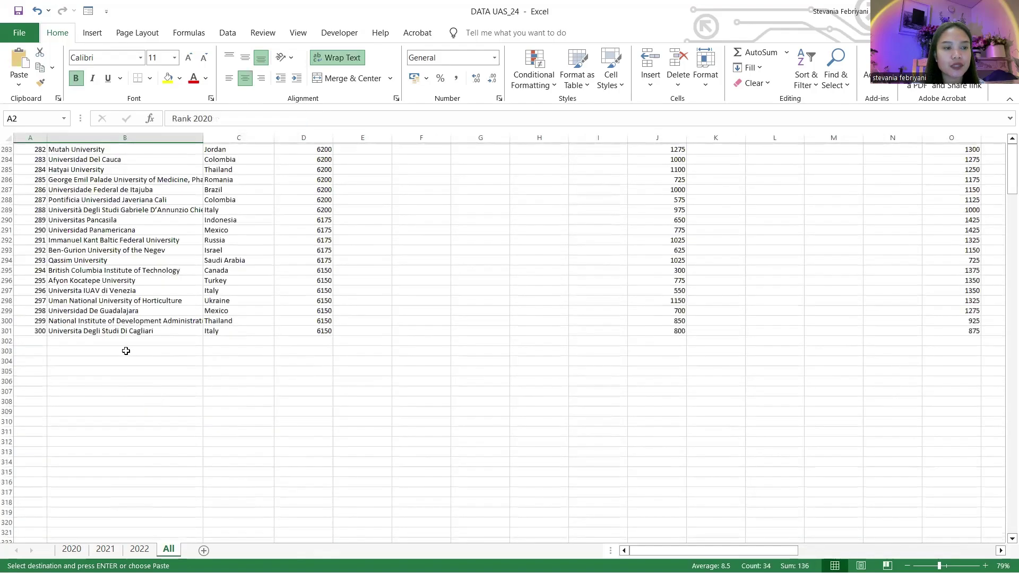
{"action": "left_click", "coordinate": [121, 350]}
{"action": "key", "text": "ctrl+v"}
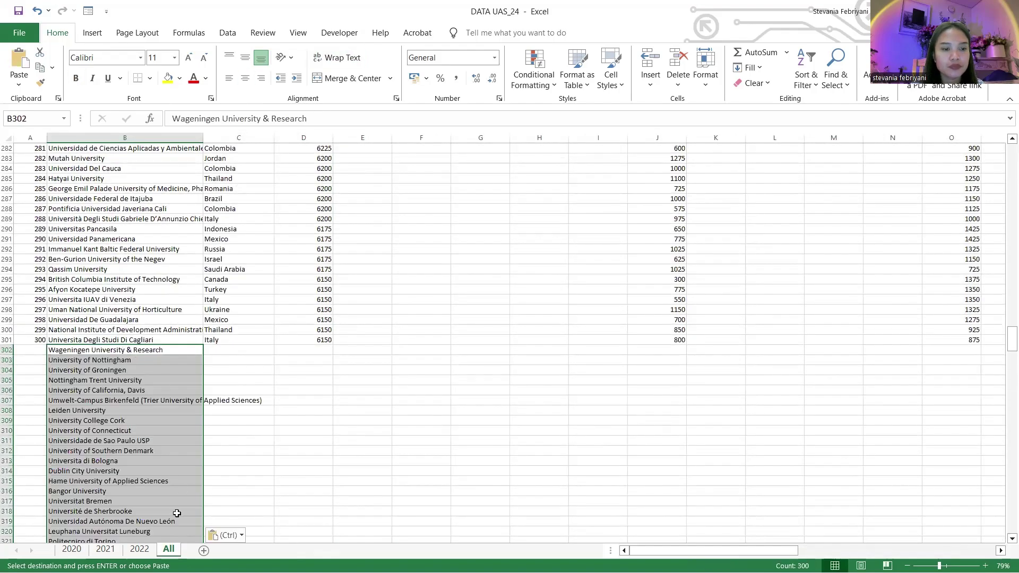
Copy the 2021 universities together with their countries and paste them over the names on the All sheet from B302.
{"action": "left_click", "coordinate": [112, 550]}
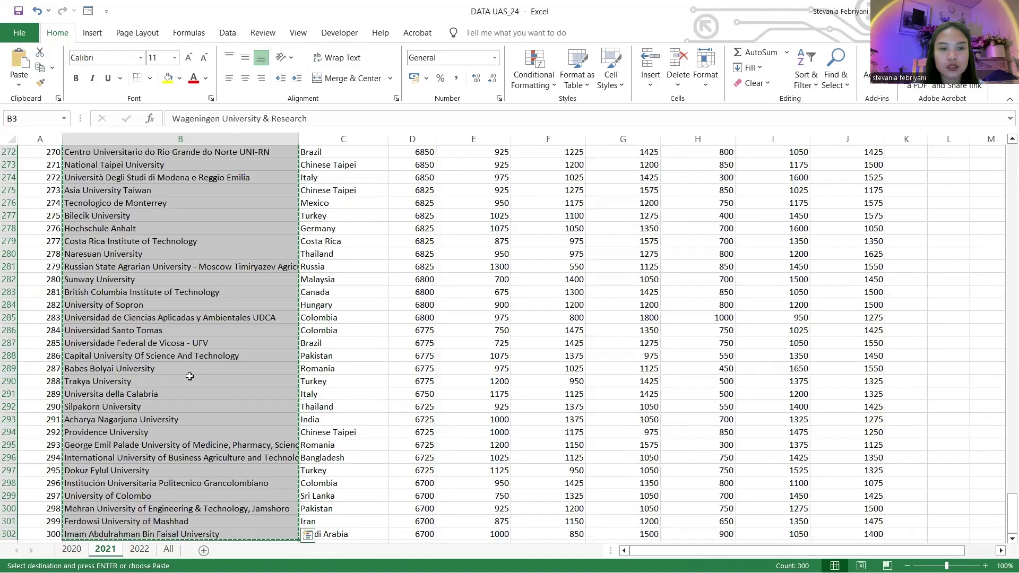
{"action": "key", "text": "shift+Right"}
{"action": "key", "text": "ctrl+c"}
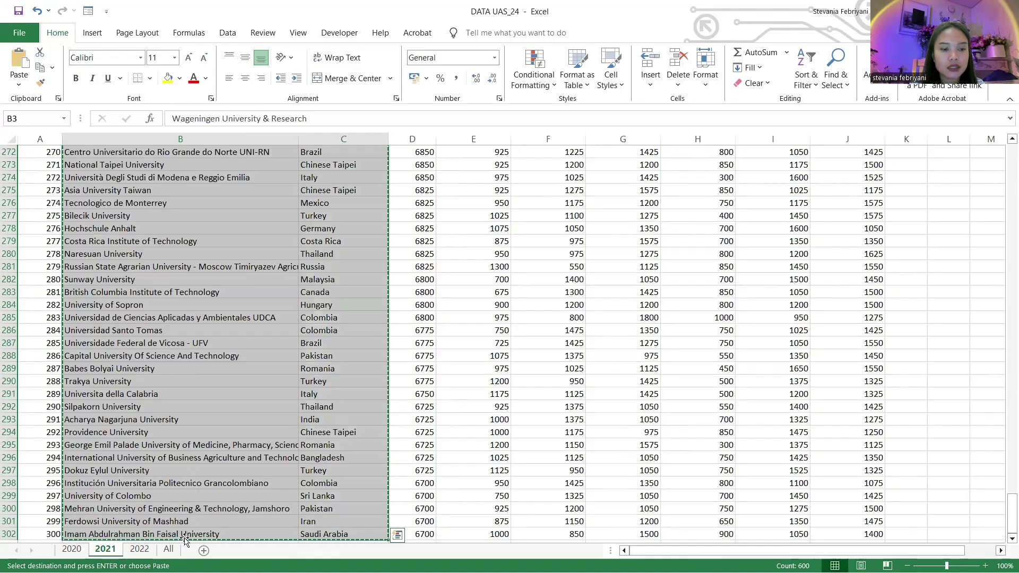
{"action": "left_click", "coordinate": [140, 550]}
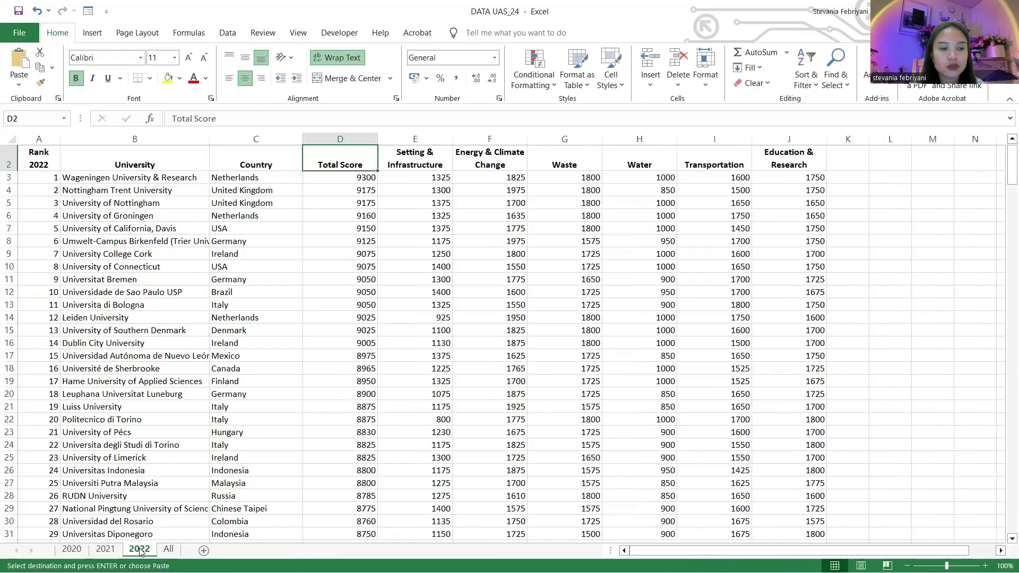
{"action": "scroll", "coordinate": [145, 495], "scroll_direction": "down", "scroll_amount": 18}
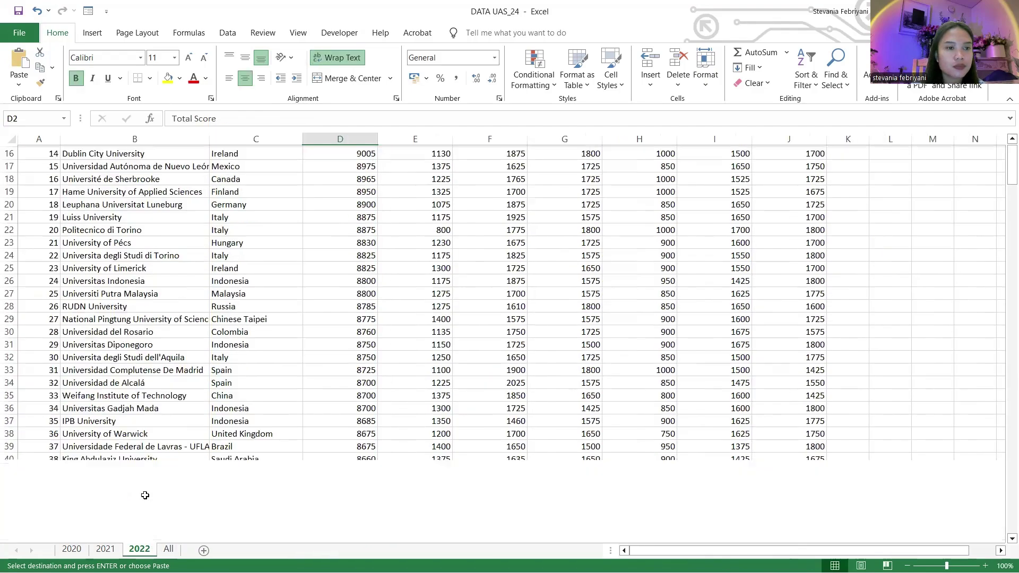
{"action": "left_click", "coordinate": [168, 550]}
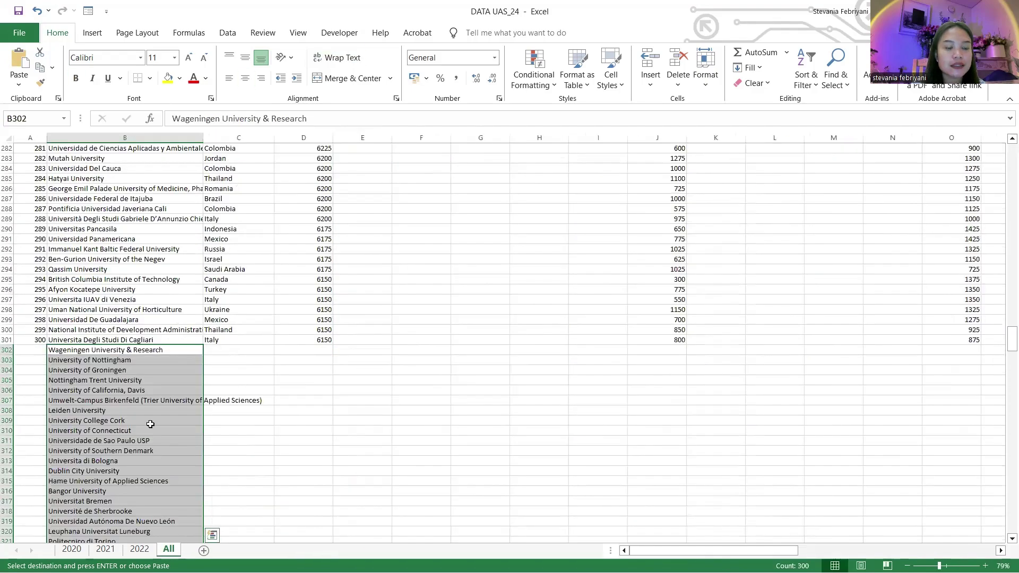
{"action": "scroll", "coordinate": [150, 424], "scroll_direction": "down", "scroll_amount": 9}
{"action": "scroll", "coordinate": [148, 408], "scroll_direction": "up", "scroll_amount": 8}
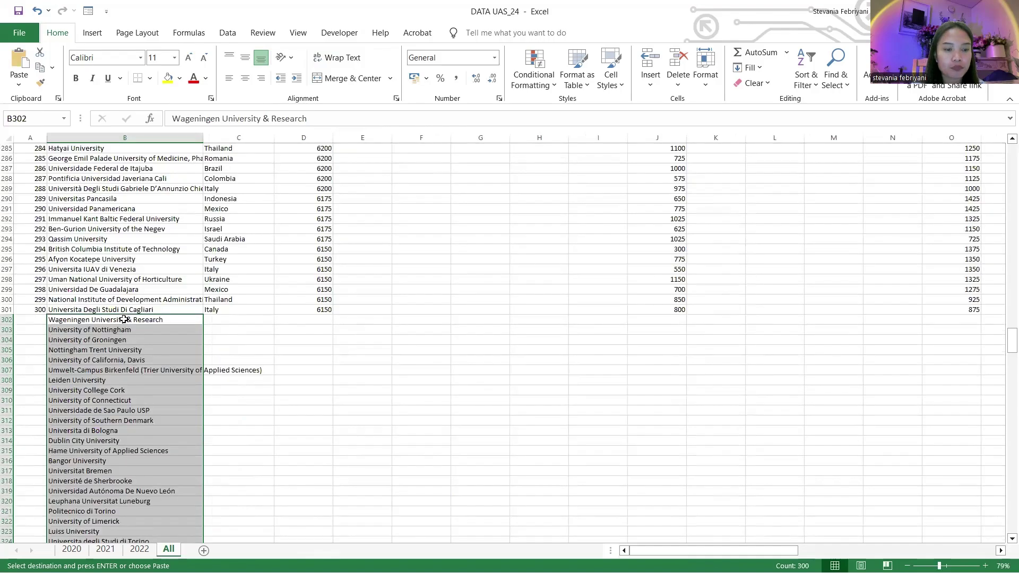
{"action": "key", "text": "ctrl+v"}
Copy all universities and countries from the 2022 sheet and append them to the All sheet from B602.
{"action": "left_click", "coordinate": [140, 549]}
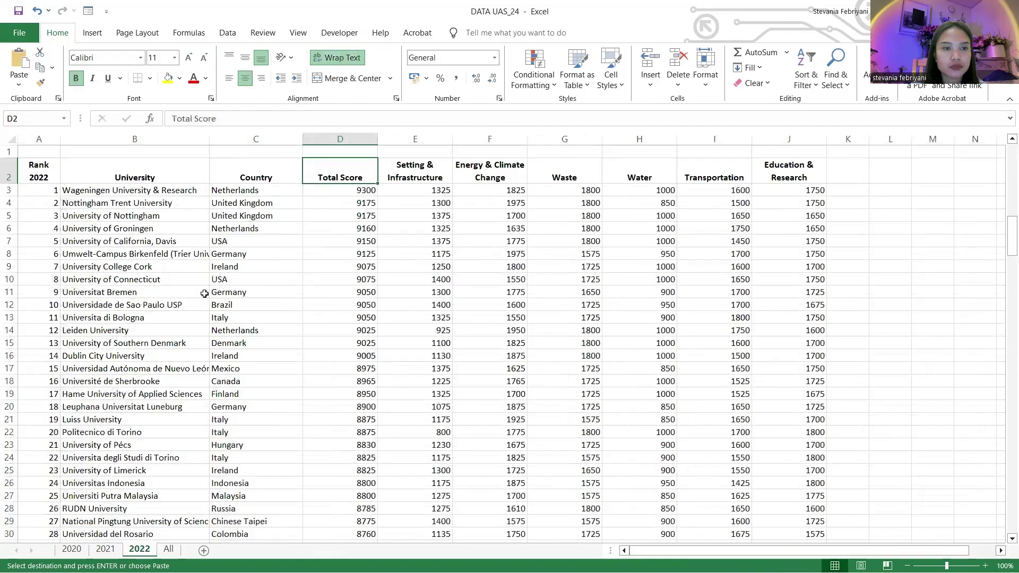
{"action": "key", "text": "shift+Right"}
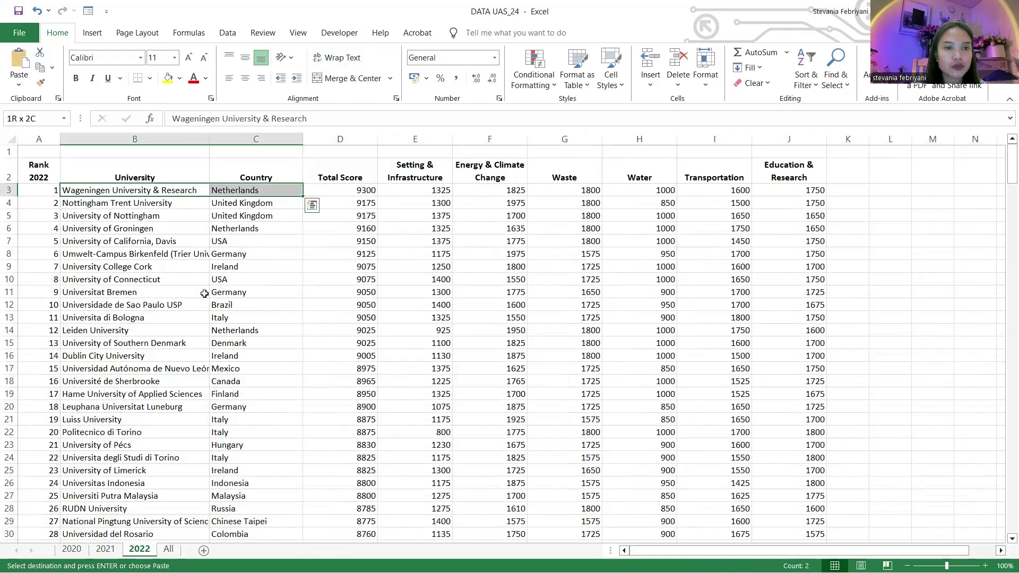
{"action": "key", "text": "ctrl+shift+Down"}
{"action": "key", "text": "ctrl+c"}
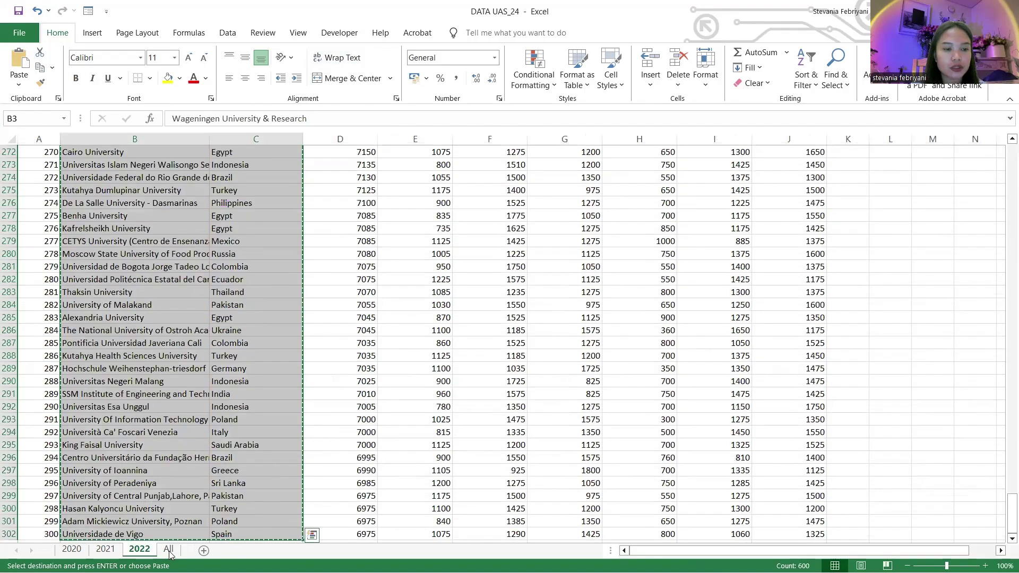
{"action": "left_click", "coordinate": [170, 552]}
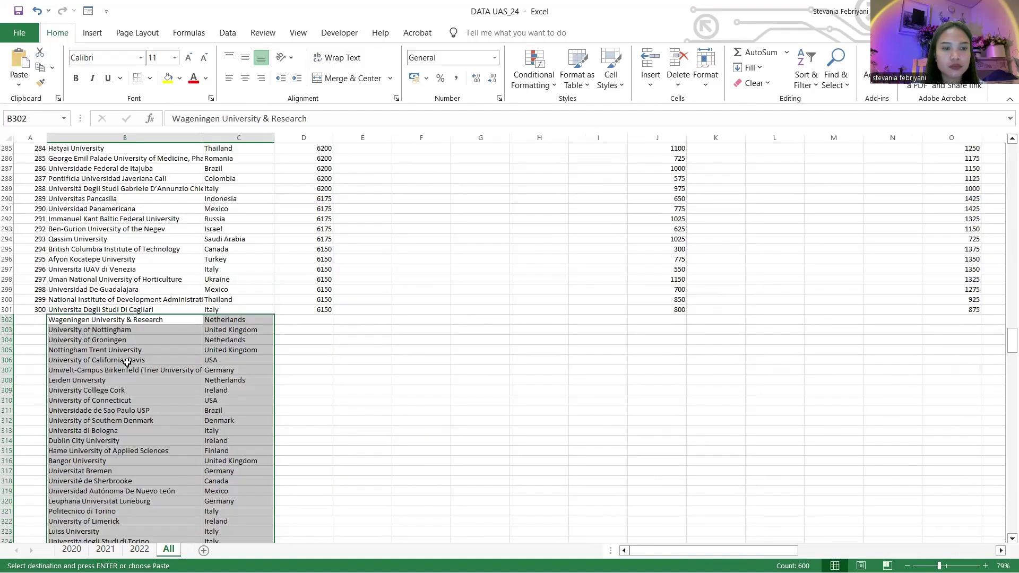
{"action": "key", "text": "ctrl+Down"}
{"action": "key", "text": "Down"}
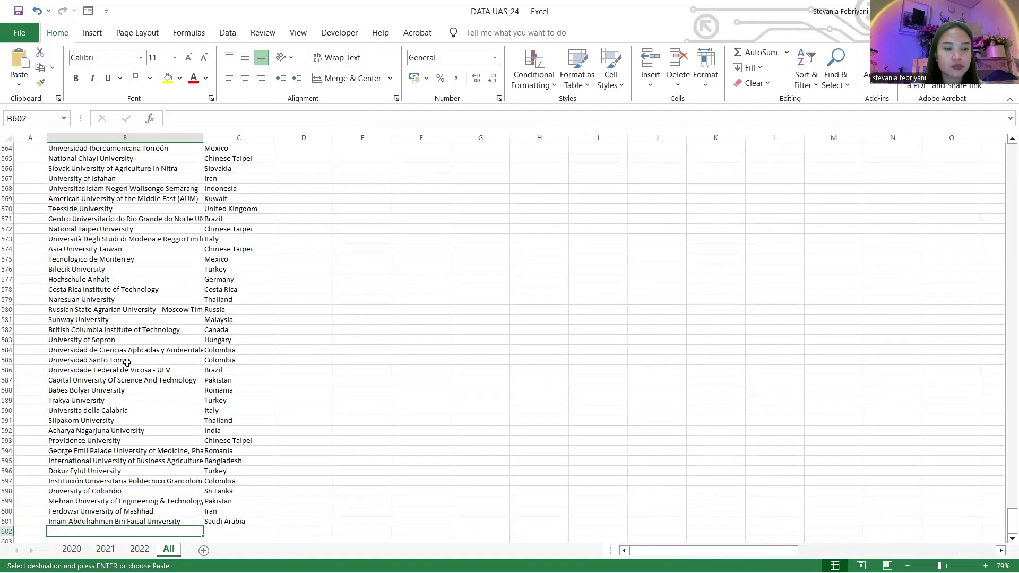
{"action": "key", "text": "ctrl+v"}
Check the combined university list on the All sheet against the source lists on the 2020 and 2021 sheets.
{"action": "scroll", "coordinate": [136, 301], "scroll_direction": "up", "scroll_amount": 20}
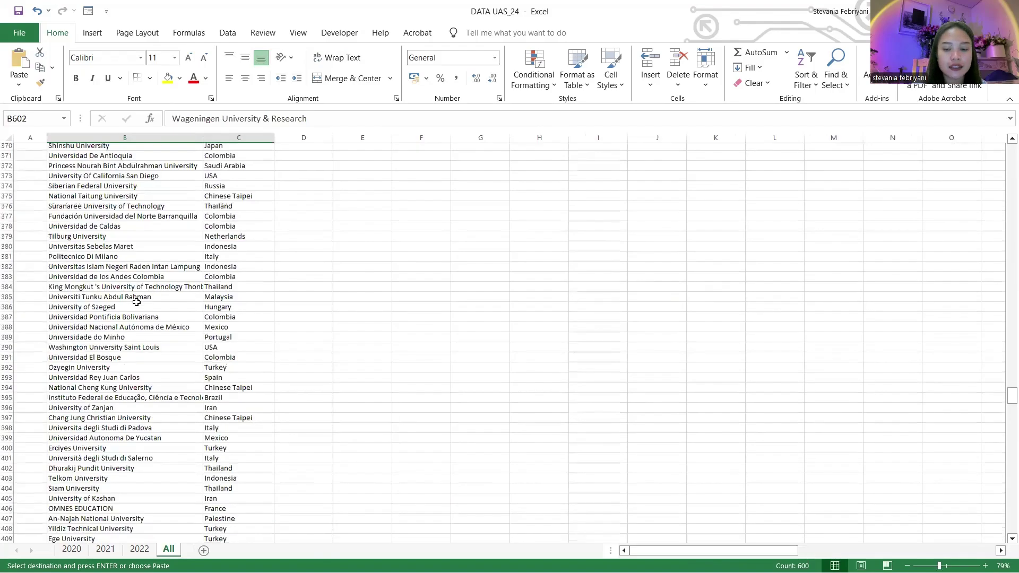
{"action": "scroll", "coordinate": [136, 302], "scroll_direction": "up", "scroll_amount": 18}
{"action": "key", "text": "ctrl+Up"}
{"action": "key", "text": "ctrl+Up"}
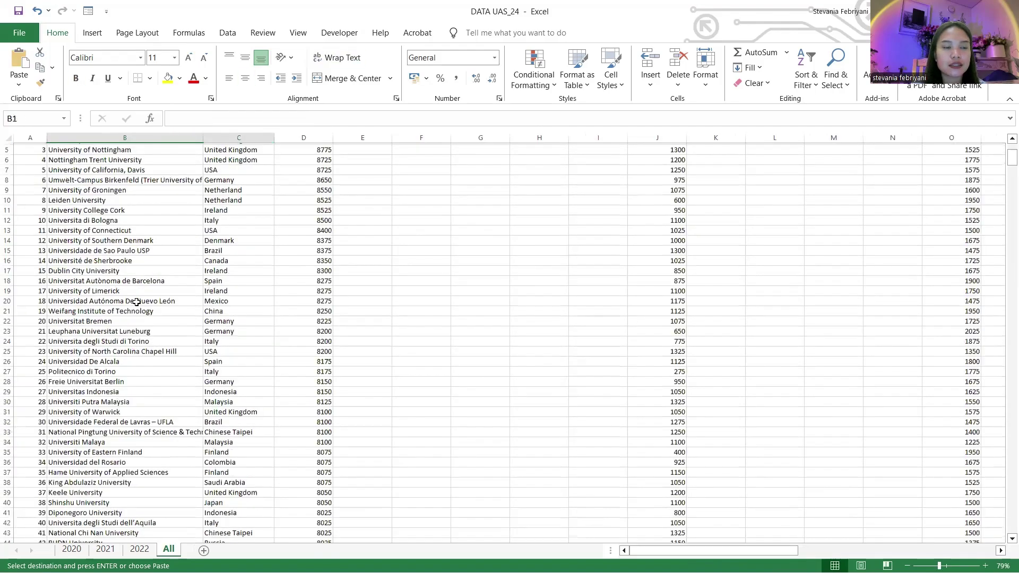
{"action": "scroll", "coordinate": [137, 302], "scroll_direction": "up", "scroll_amount": 2}
{"action": "left_click", "coordinate": [126, 180]}
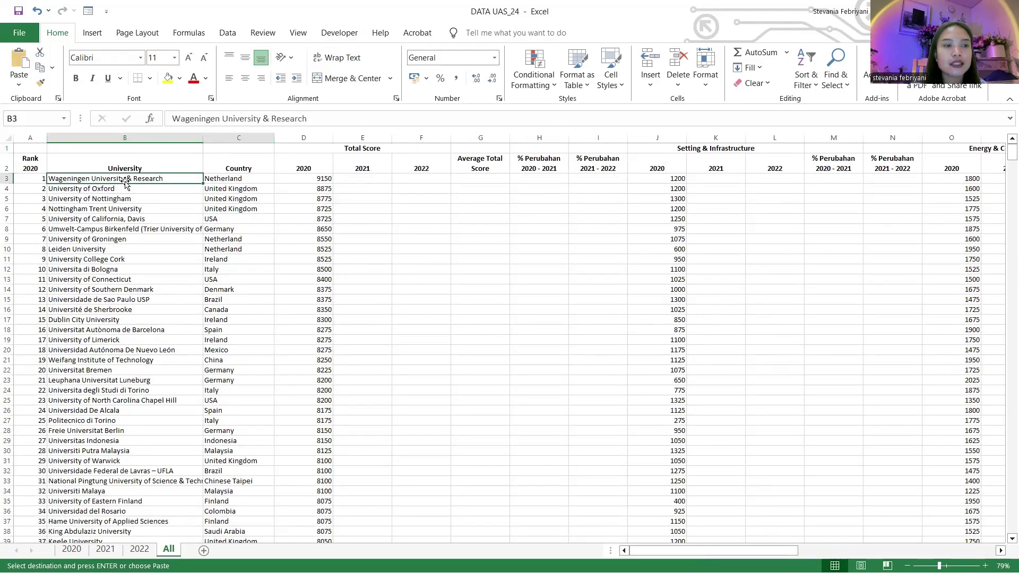
{"action": "left_click", "coordinate": [71, 550]}
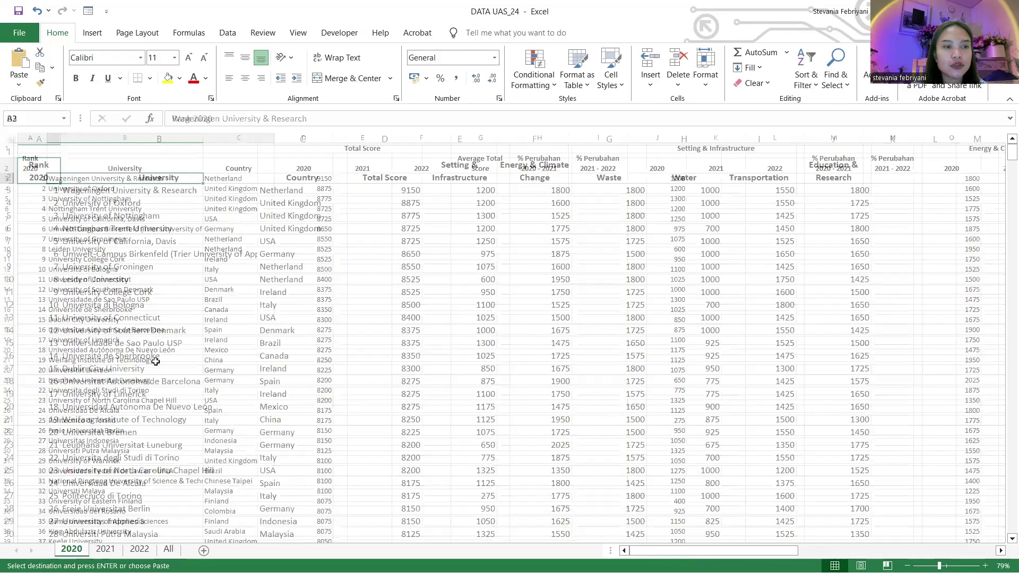
{"action": "left_click", "coordinate": [105, 550]}
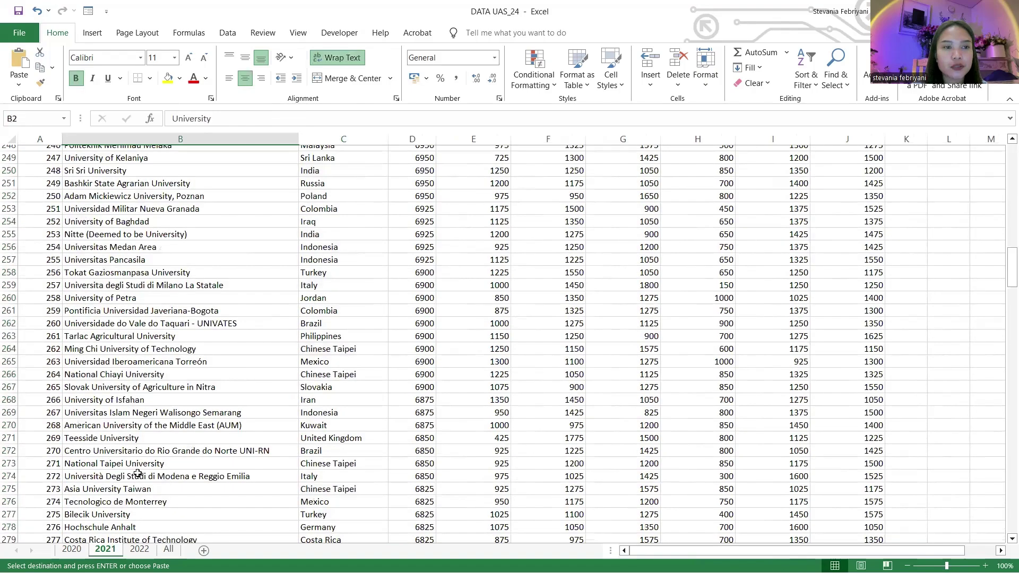
Check the university list on the 2022 sheet from its last rows up to the header row.
{"action": "left_click", "coordinate": [140, 549]}
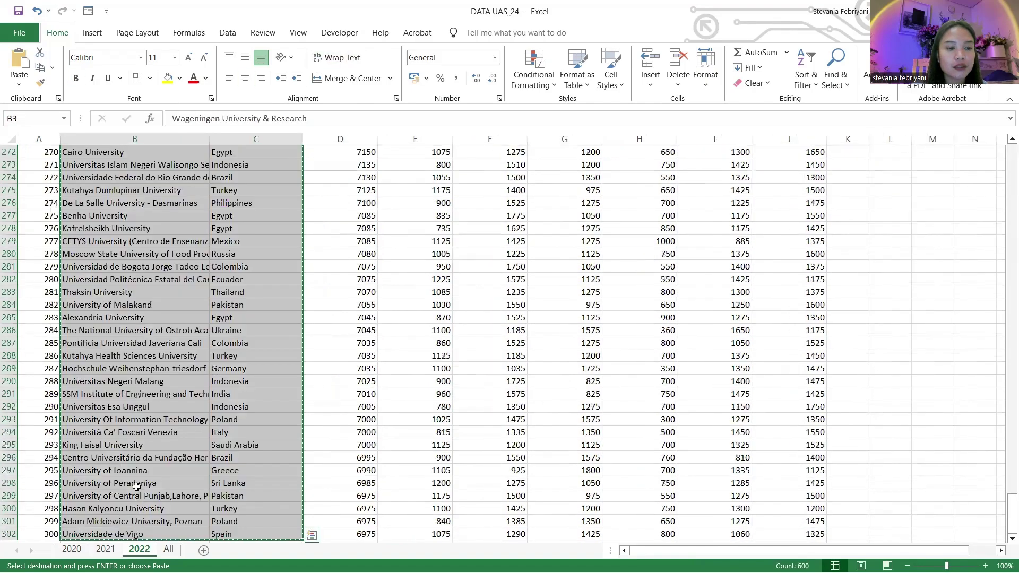
{"action": "left_click", "coordinate": [137, 486]}
{"action": "key", "text": "ctrl+Up"}
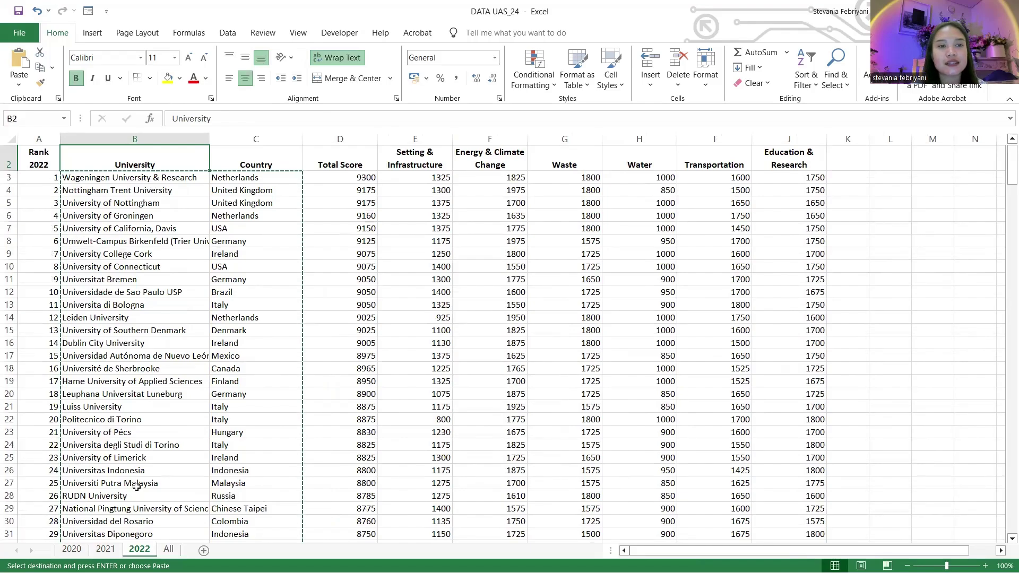
Highlight duplicate values in the University column of the All sheet with Light Red Fill with Dark Red Text.
{"action": "left_click", "coordinate": [168, 549]}
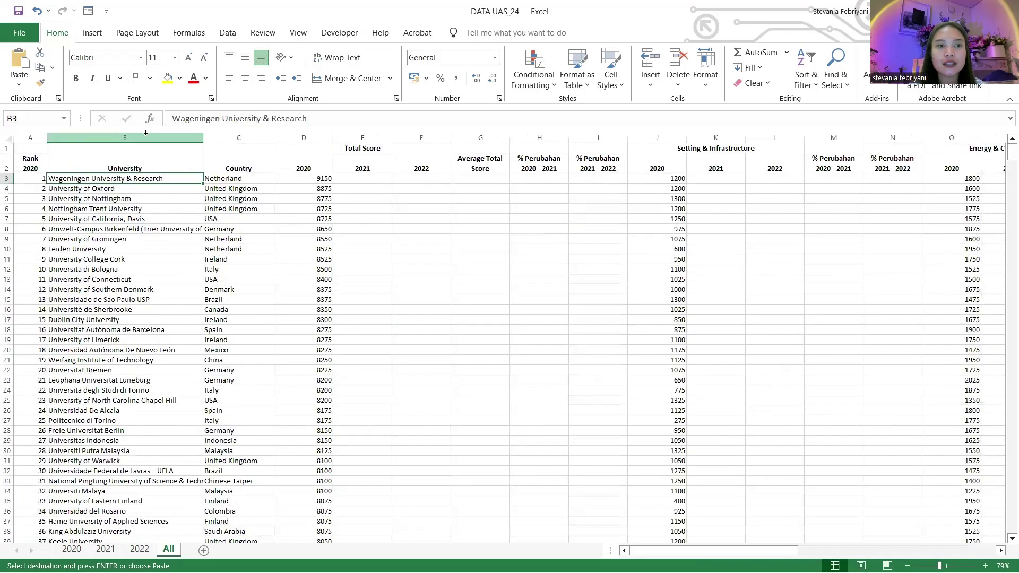
{"action": "left_click", "coordinate": [146, 132]}
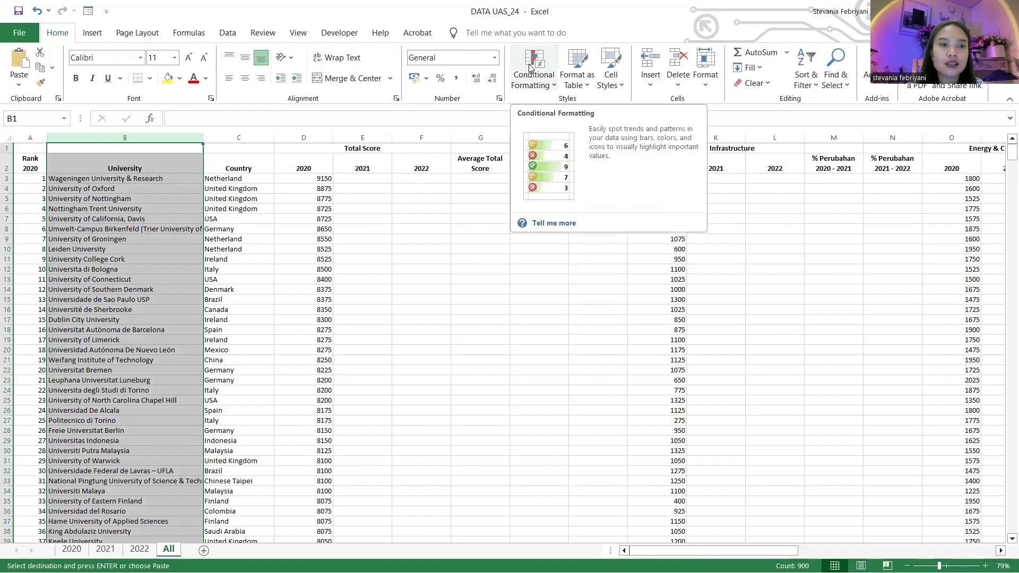
{"action": "left_click", "coordinate": [532, 80]}
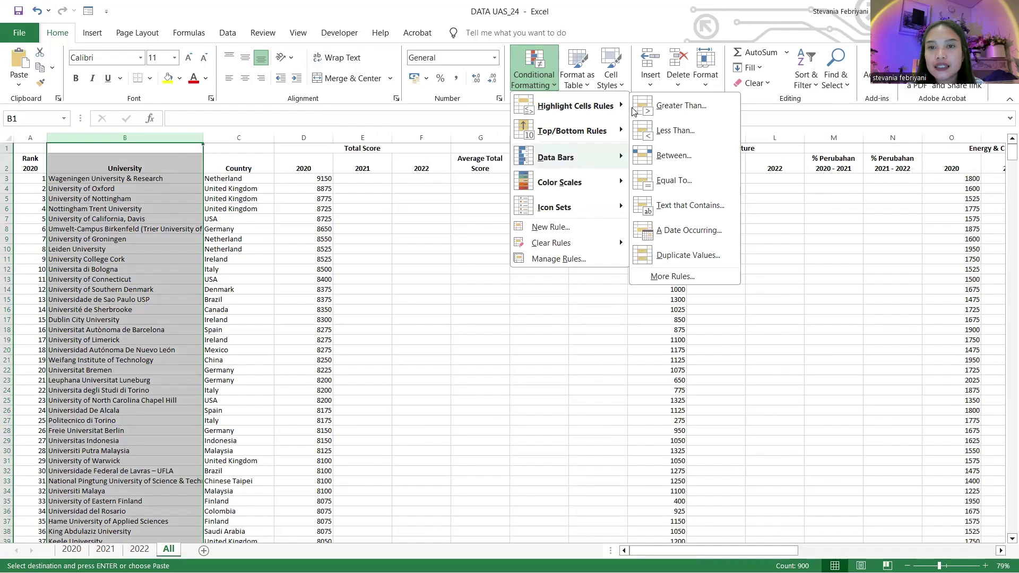
{"action": "left_click", "coordinate": [670, 257]}
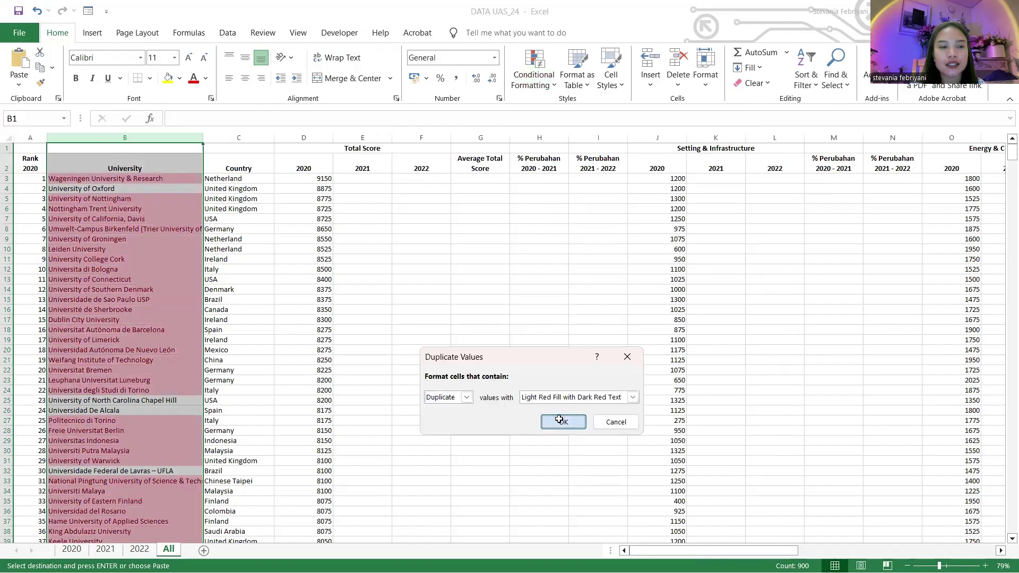
{"action": "left_click", "coordinate": [563, 421]}
Look through the University column on the All sheet to compare highlighted duplicates with names that occur once.
{"action": "scroll", "coordinate": [207, 348], "scroll_direction": "down", "scroll_amount": 2}
{"action": "scroll", "coordinate": [207, 348], "scroll_direction": "down", "scroll_amount": 11}
{"action": "left_click", "coordinate": [156, 306]}
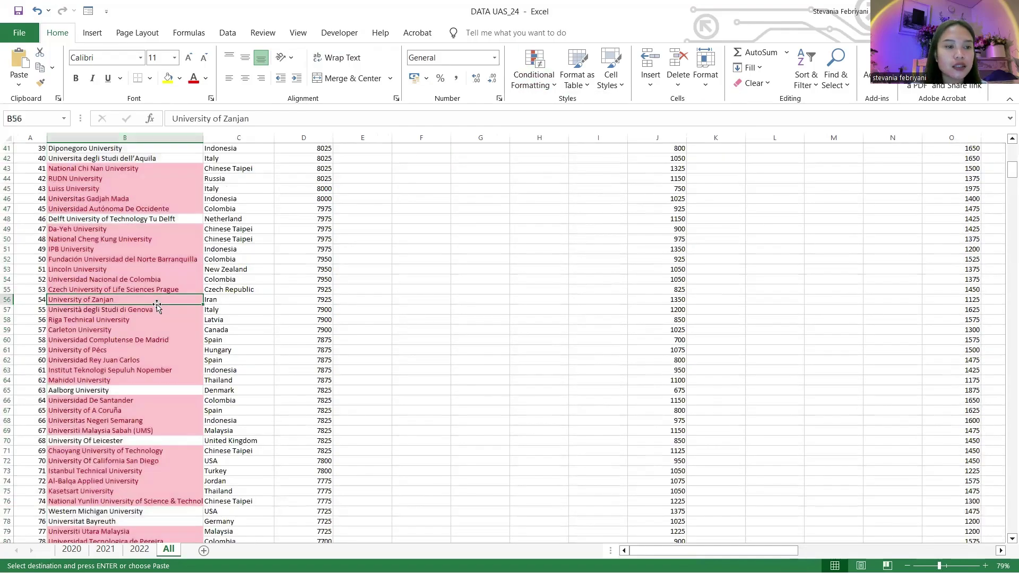
{"action": "scroll", "coordinate": [156, 305], "scroll_direction": "up", "scroll_amount": 13}
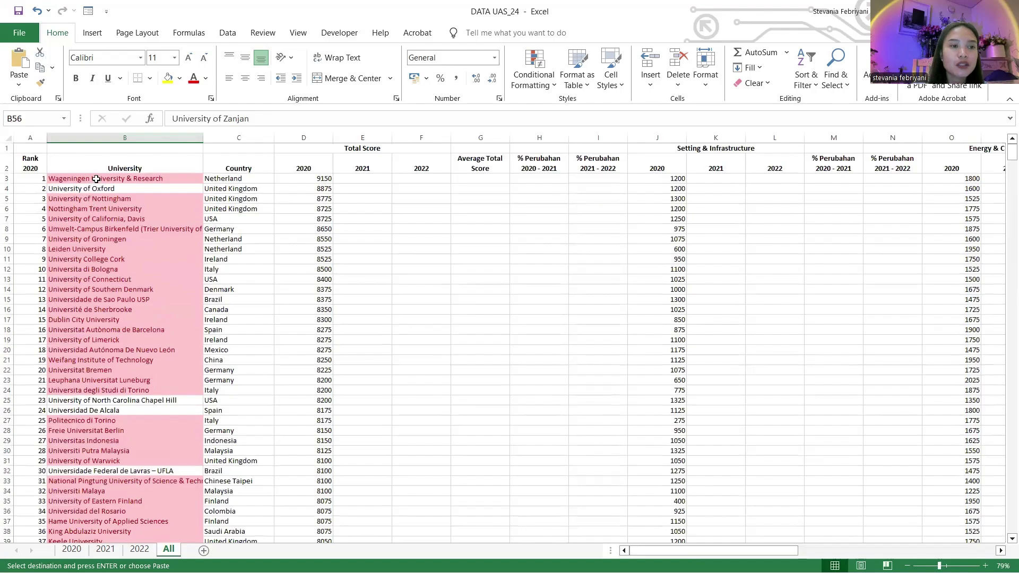
{"action": "scroll", "coordinate": [92, 358], "scroll_direction": "down", "scroll_amount": 20}
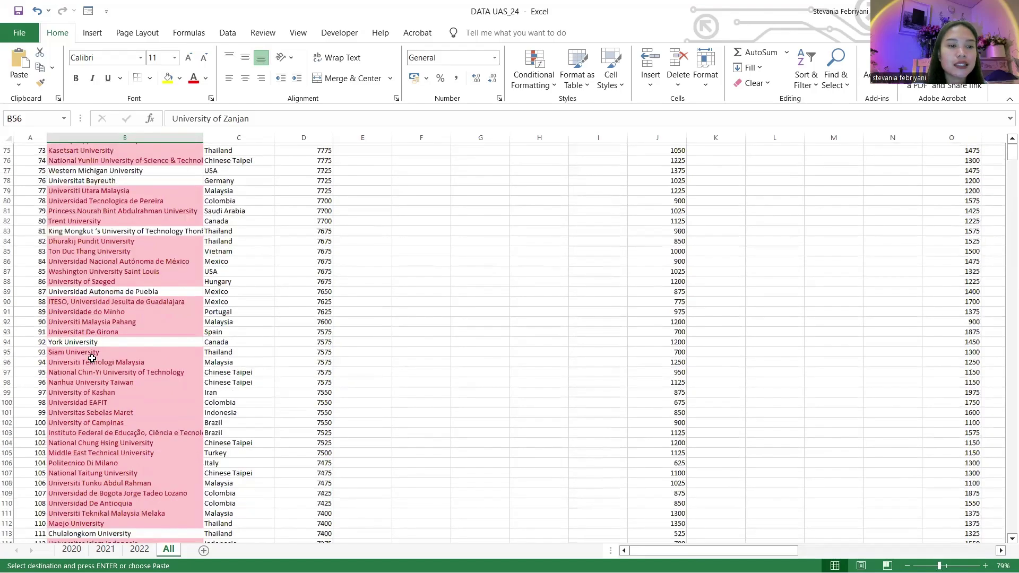
{"action": "scroll", "coordinate": [92, 359], "scroll_direction": "up", "scroll_amount": 13}
{"action": "scroll", "coordinate": [92, 359], "scroll_direction": "up", "scroll_amount": 11}
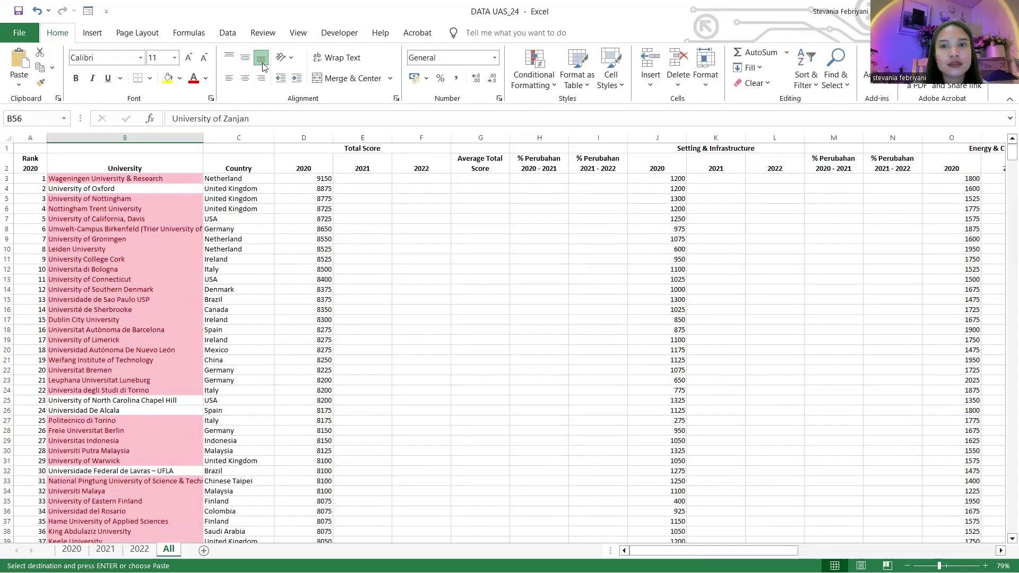
Remove the duplicate university names from column B of the All sheet, continuing with the current selection only.
{"action": "left_click", "coordinate": [234, 36]}
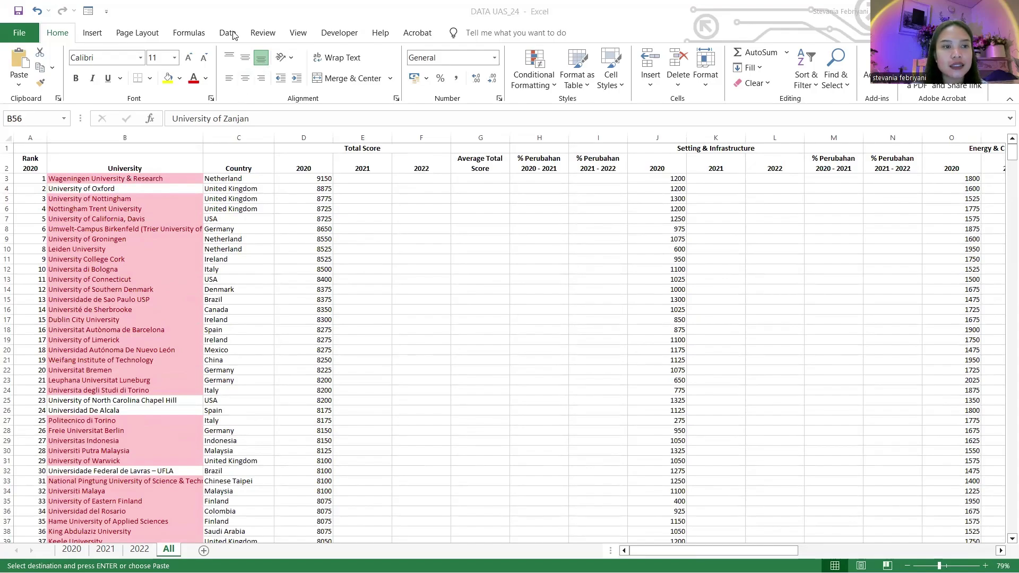
{"action": "left_click", "coordinate": [234, 36]}
{"action": "left_click", "coordinate": [142, 133]}
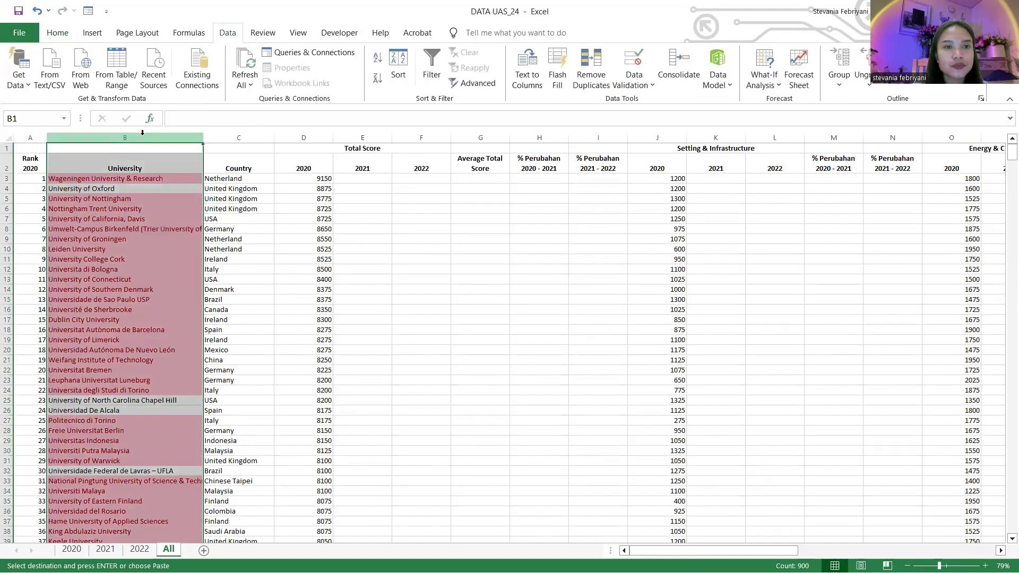
{"action": "left_click", "coordinate": [598, 87]}
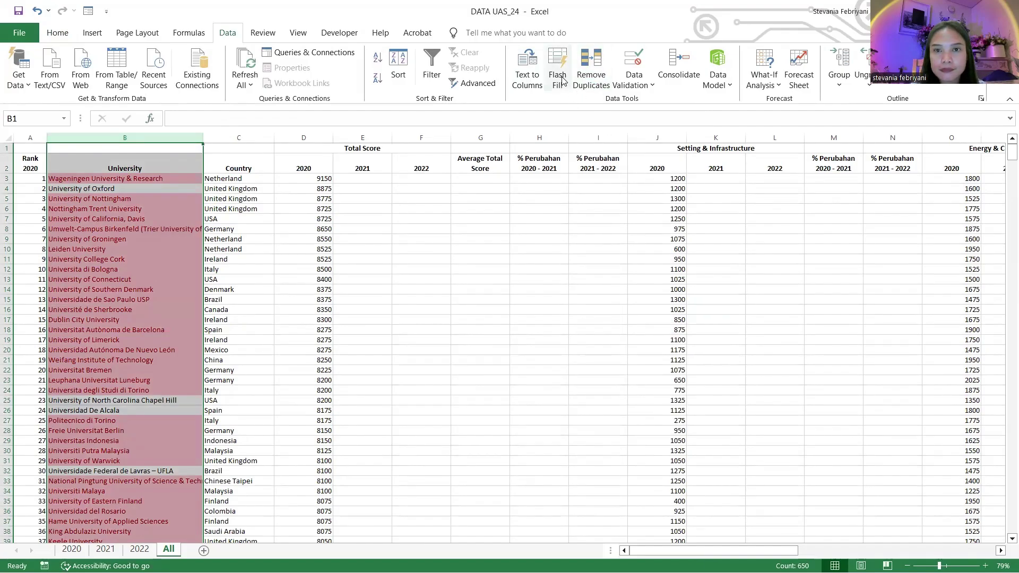
{"action": "left_click", "coordinate": [589, 74]}
{"action": "left_click", "coordinate": [488, 406]}
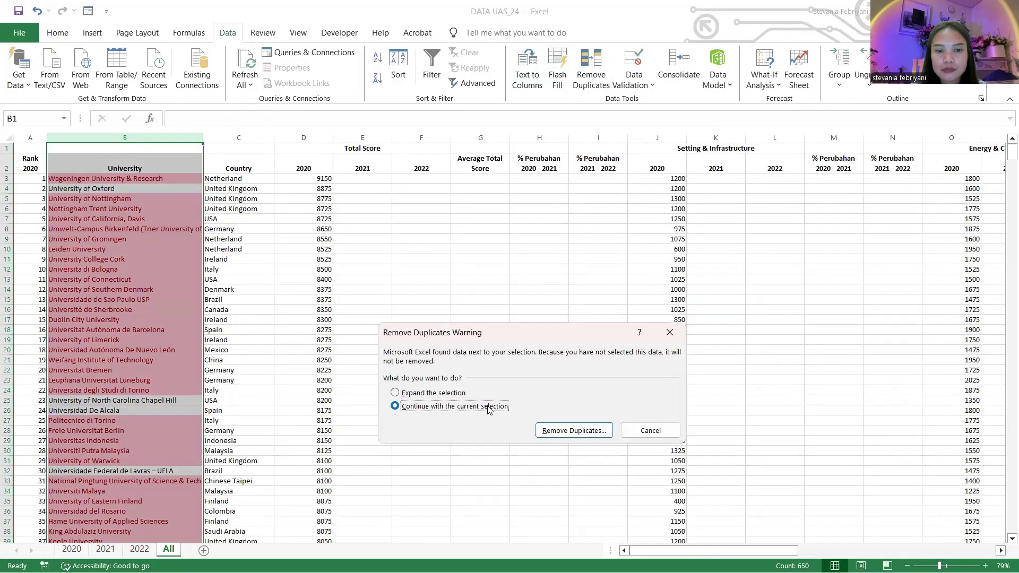
{"action": "left_click", "coordinate": [552, 429]}
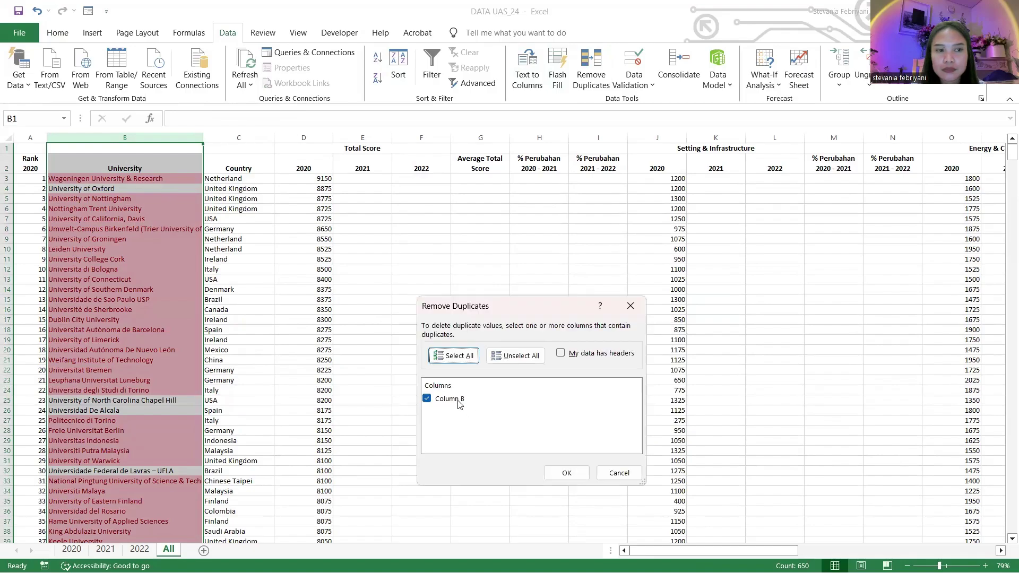
{"action": "left_click", "coordinate": [576, 474]}
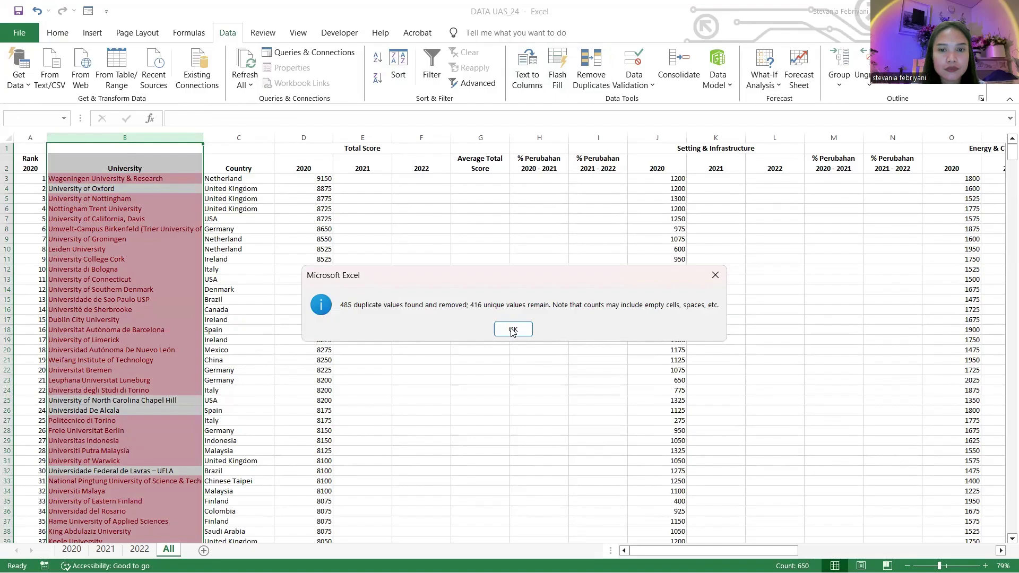
{"action": "left_click", "coordinate": [512, 329]}
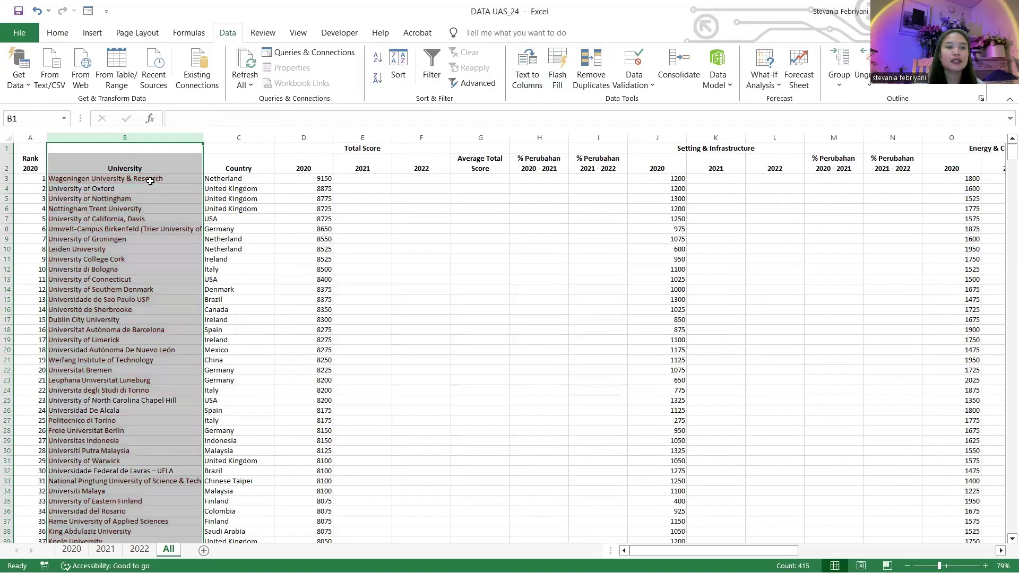
Find all occurrences of "wageninge" on the All sheet to verify the duplicate removal, and close the search.
{"action": "left_click", "coordinate": [149, 181]}
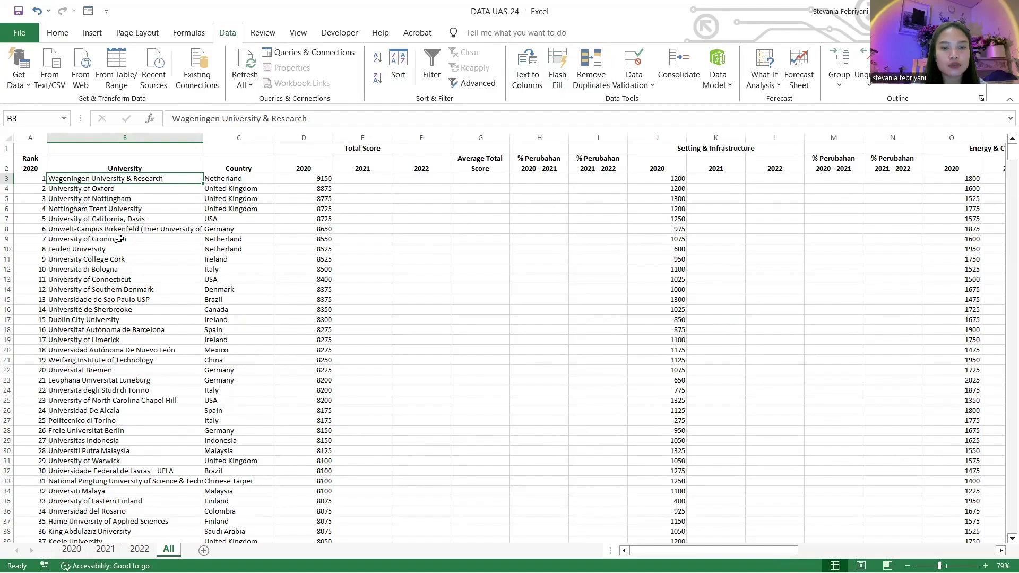
{"action": "key", "text": "ctrl+f"}
{"action": "type", "text": "wagenin"}
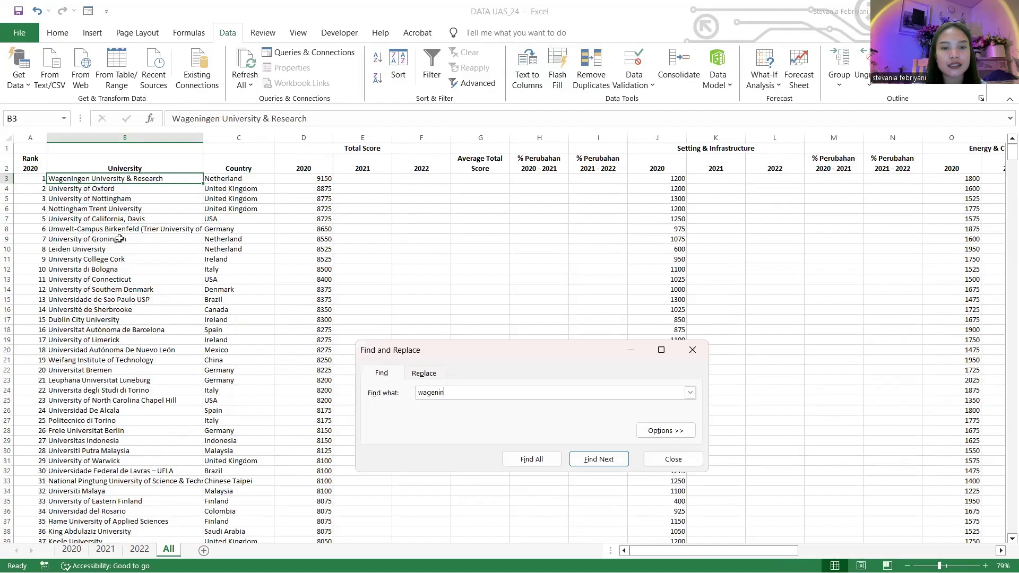
{"action": "type", "text": "ge"}
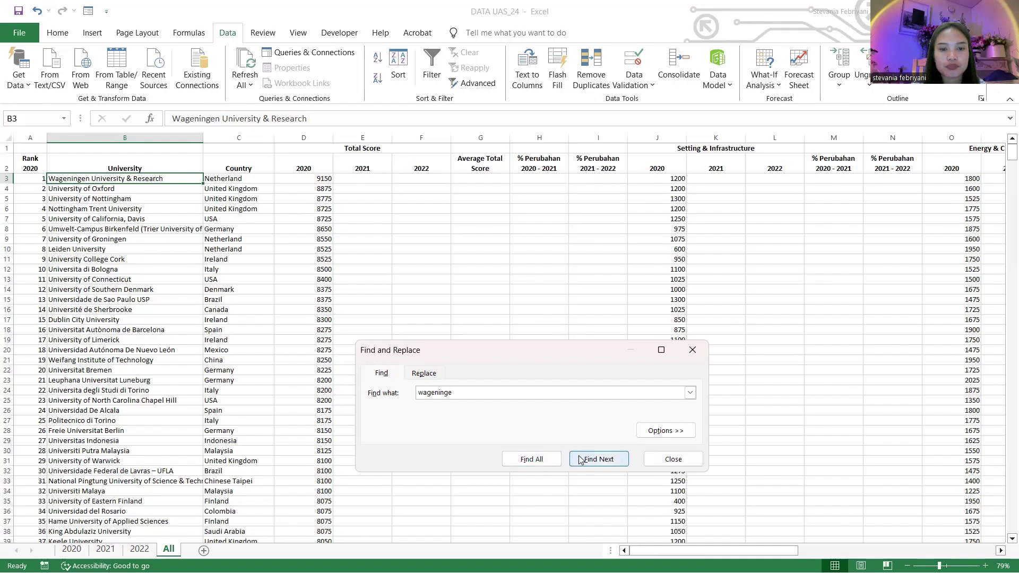
{"action": "left_click", "coordinate": [521, 459]}
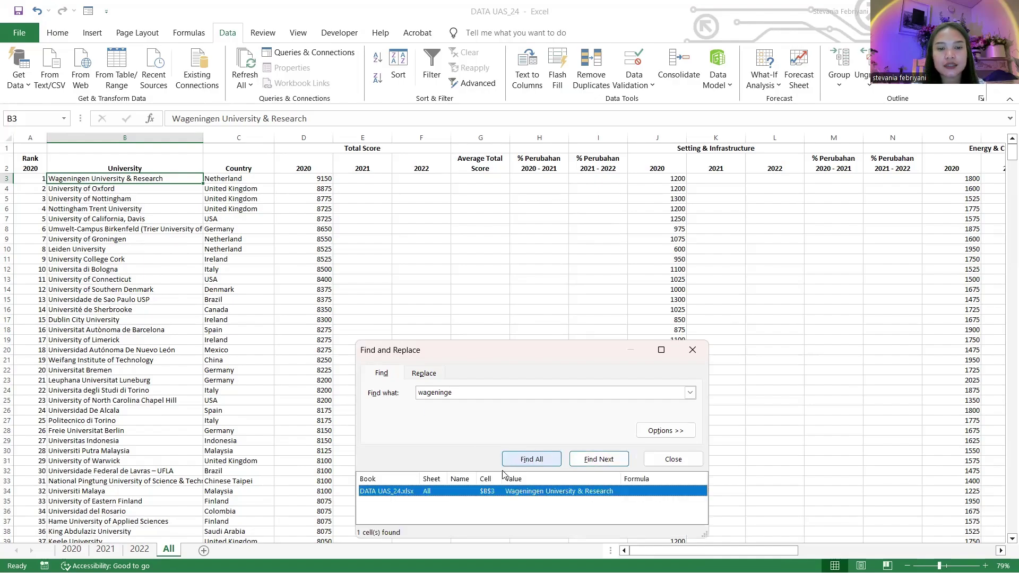
{"action": "left_click", "coordinate": [690, 350]}
Review the 2020, 2021 and 2022 score columns on the All sheet, from Total Score through the indicator categories.
{"action": "left_click", "coordinate": [297, 180]}
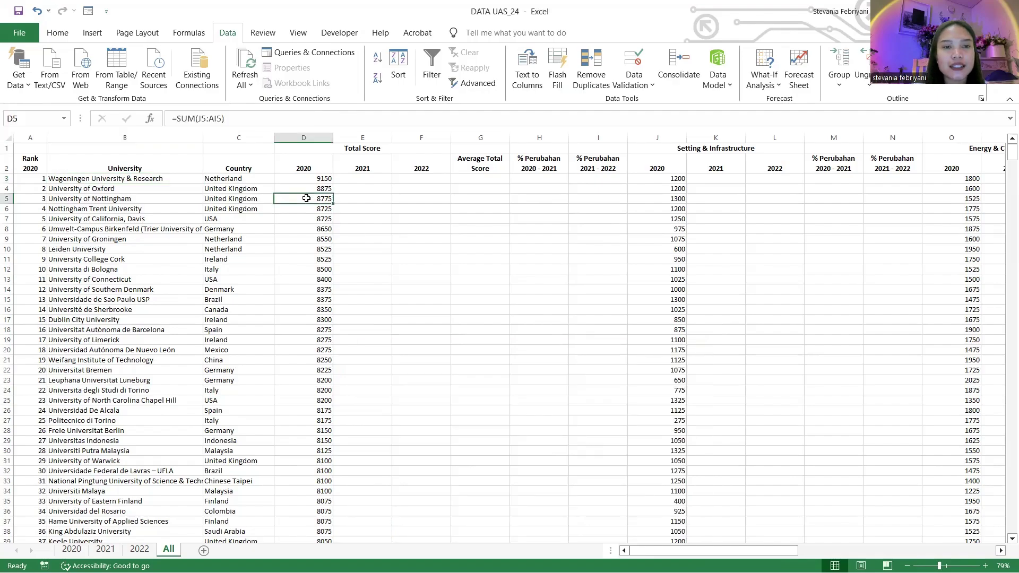
{"action": "left_click", "coordinate": [304, 137]}
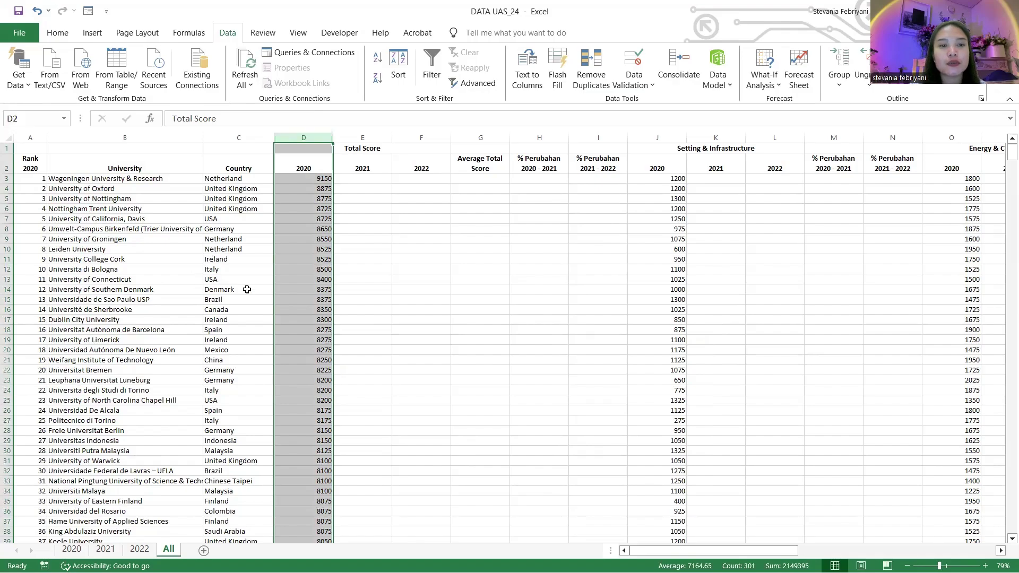
{"action": "left_click", "coordinate": [368, 159]}
{"action": "left_click_drag", "start_coordinate": [363, 137], "coordinate": [406, 139]}
{"action": "left_click", "coordinate": [411, 178]}
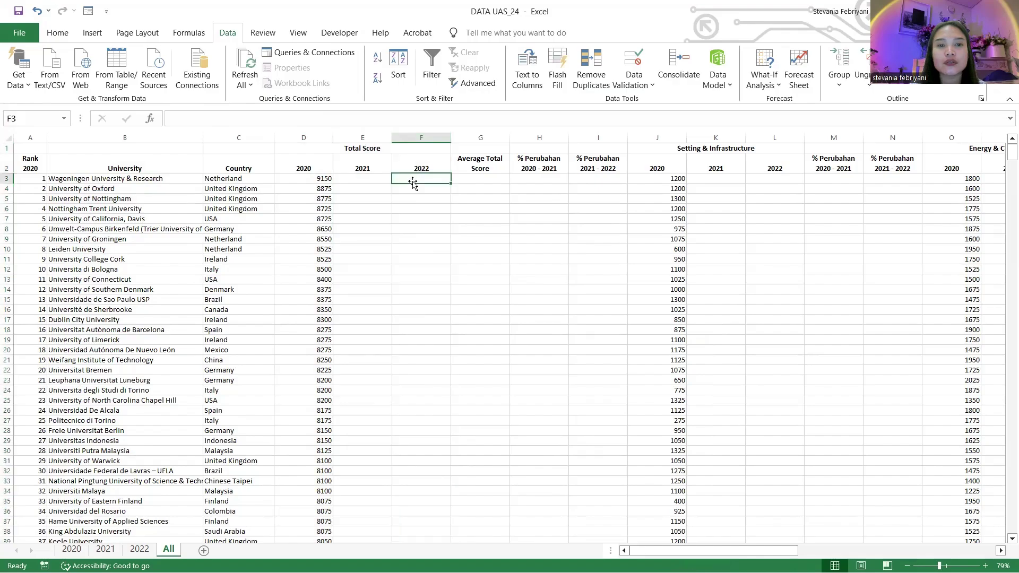
{"action": "scroll", "coordinate": [412, 181], "scroll_direction": "right", "scroll_amount": 2}
{"action": "scroll", "coordinate": [412, 181], "scroll_direction": "right", "scroll_amount": 2}
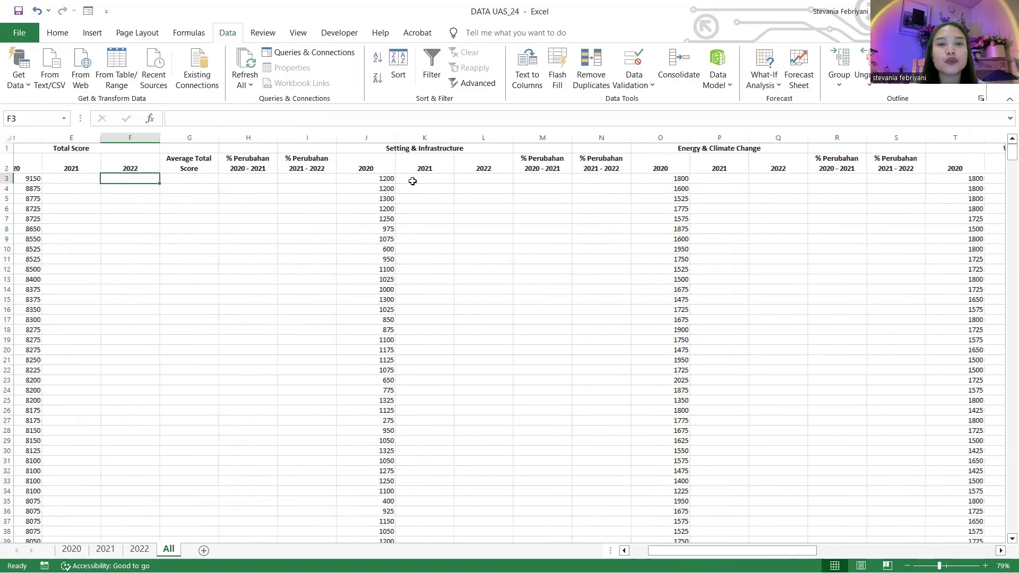
{"action": "scroll", "coordinate": [412, 181], "scroll_direction": "right", "scroll_amount": 4}
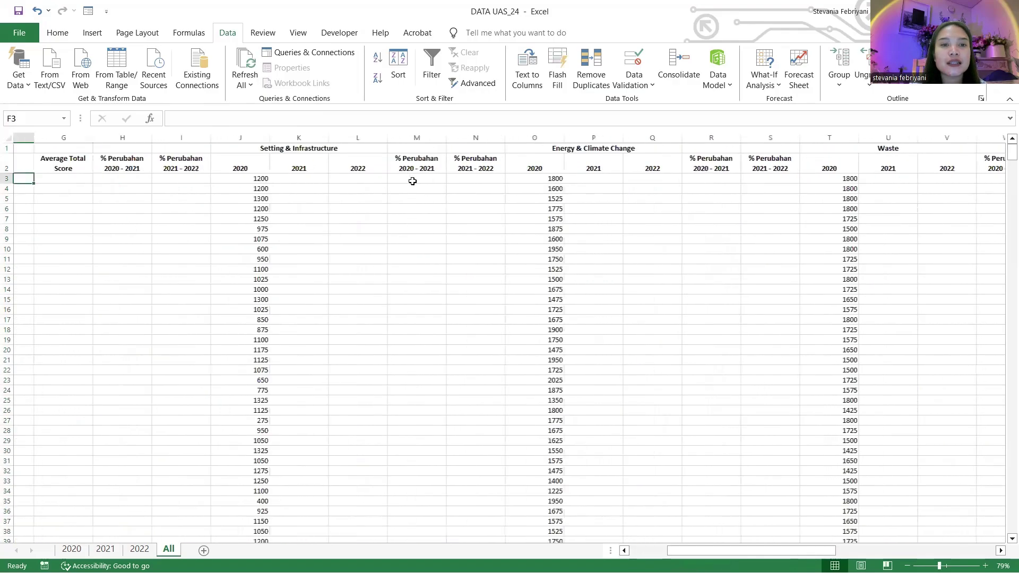
{"action": "scroll", "coordinate": [413, 181], "scroll_direction": "right", "scroll_amount": 1}
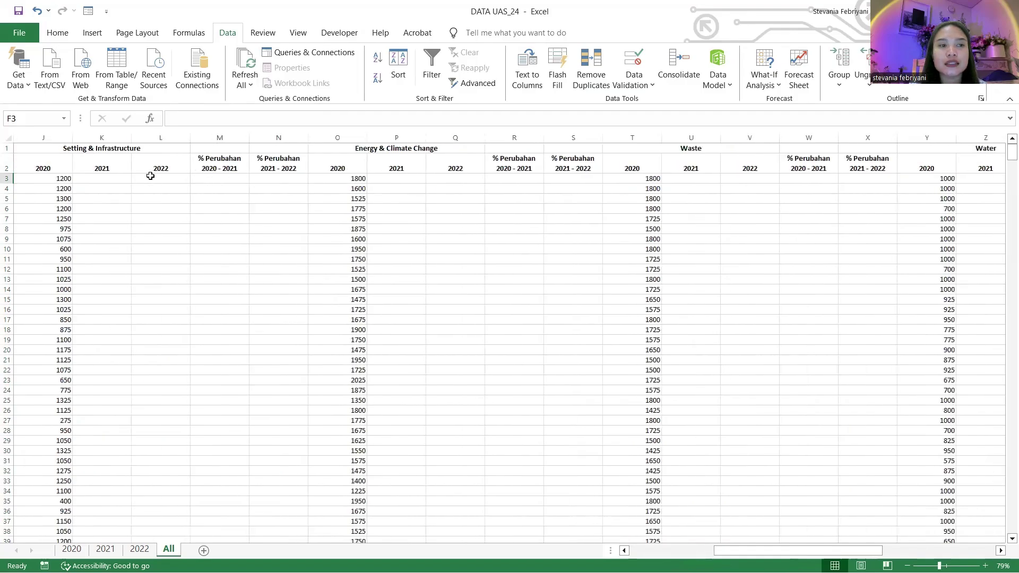
{"action": "scroll", "coordinate": [388, 206], "scroll_direction": "right", "scroll_amount": 2}
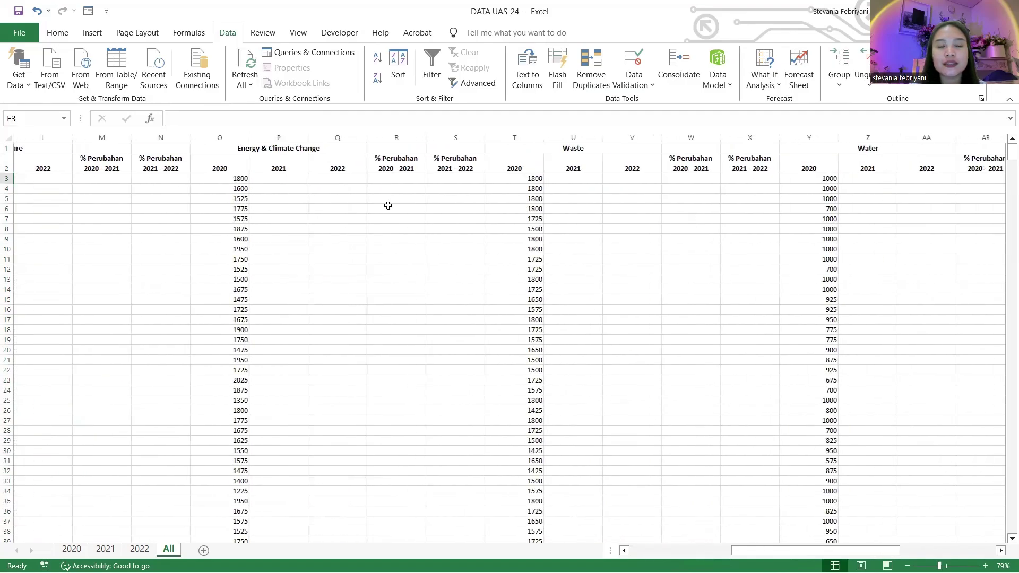
{"action": "scroll", "coordinate": [388, 206], "scroll_direction": "right", "scroll_amount": 11}
Start an INDEX formula in cell E3 of the All sheet with range A2:J302 of the 2021 sheet as its array.
{"action": "key", "text": "Left"}
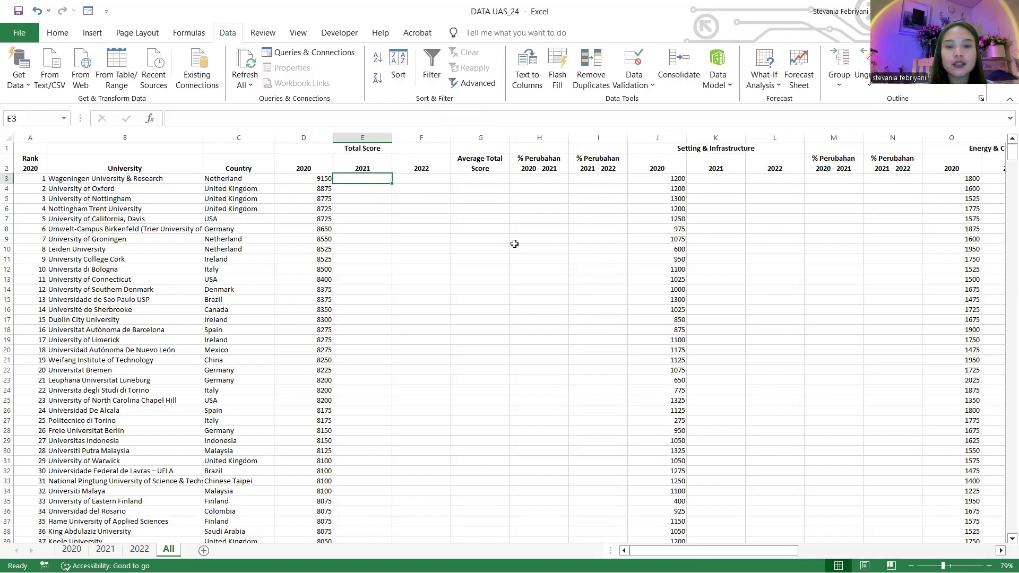
{"action": "type", "text": "="}
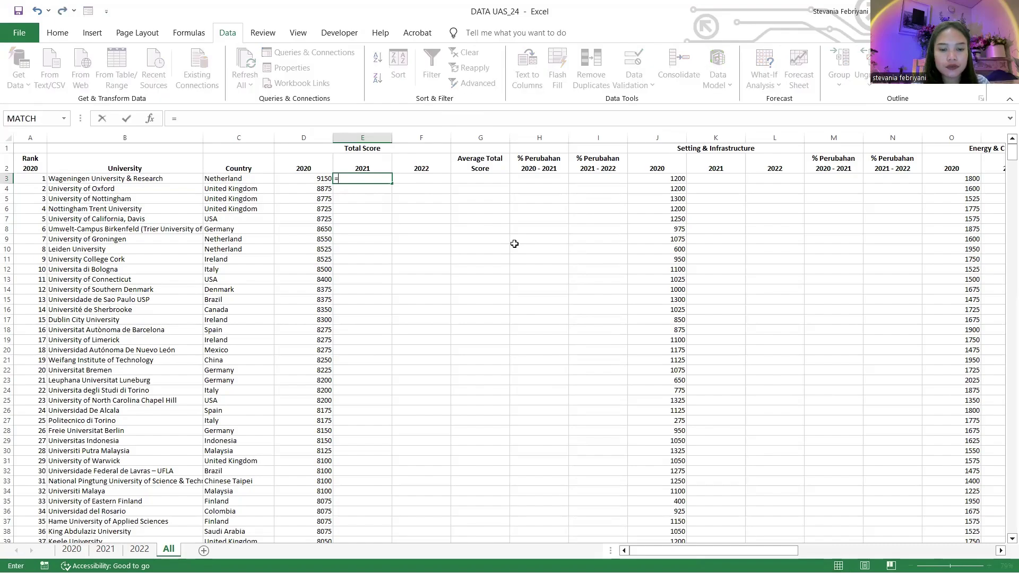
{"action": "type", "text": "index("}
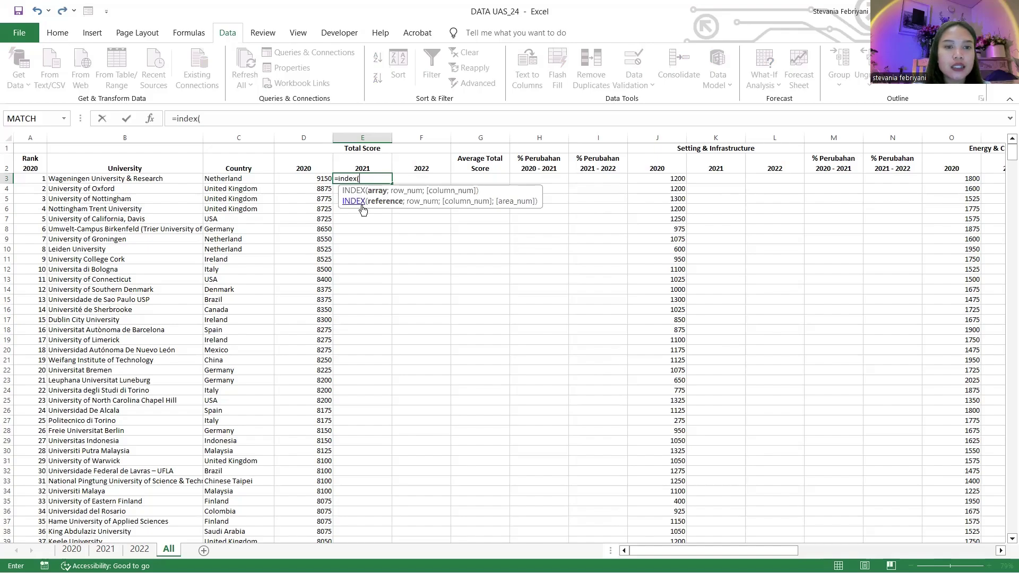
{"action": "left_click", "coordinate": [104, 551]}
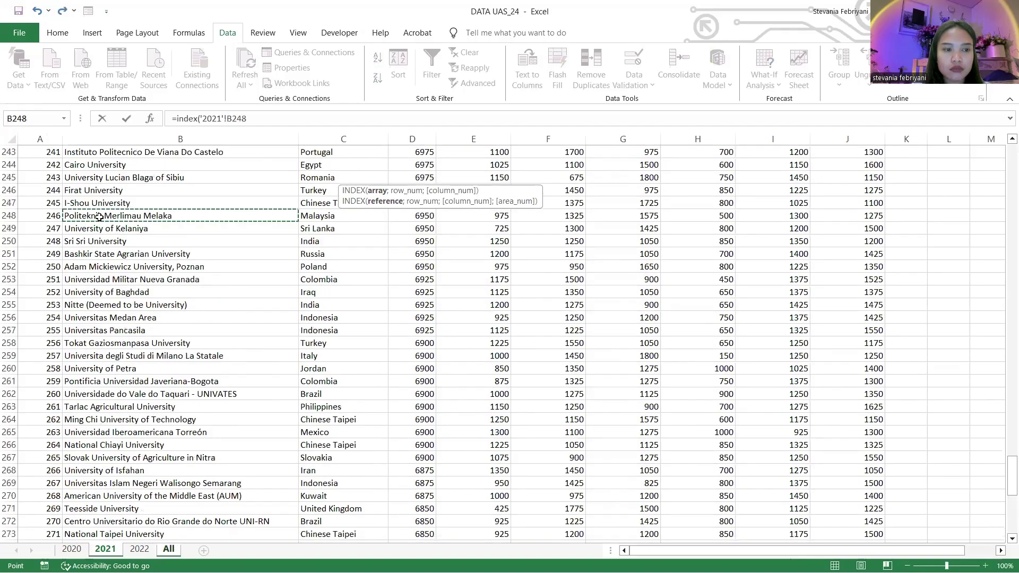
{"action": "key", "text": "ctrl+Up"}
{"action": "key", "text": "Left"}
{"action": "key", "text": "shift+Right"}
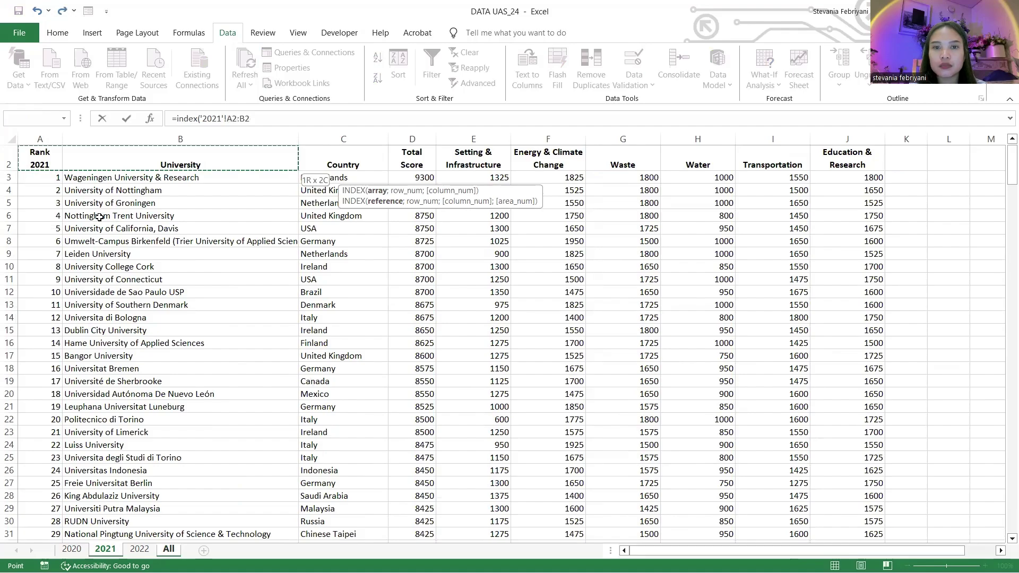
{"action": "key", "text": "ctrl+shift+Right"}
{"action": "key", "text": "ctrl+shift+Down"}
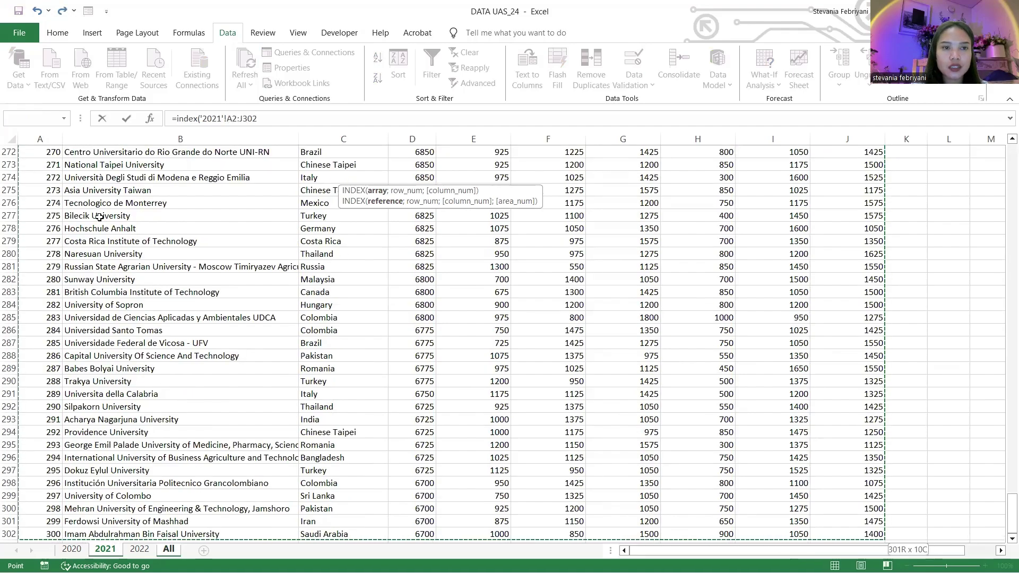
Make the INDEX array reference absolute, so it reads '2021'!$A$2:$J$302.
{"action": "type", "text": ";"}
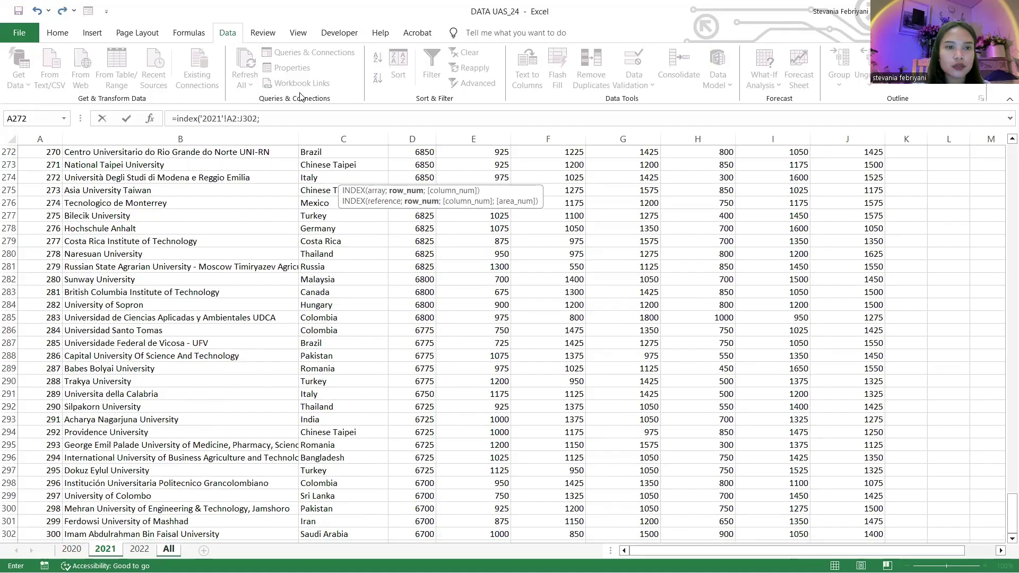
{"action": "key", "text": "BackSpace"}
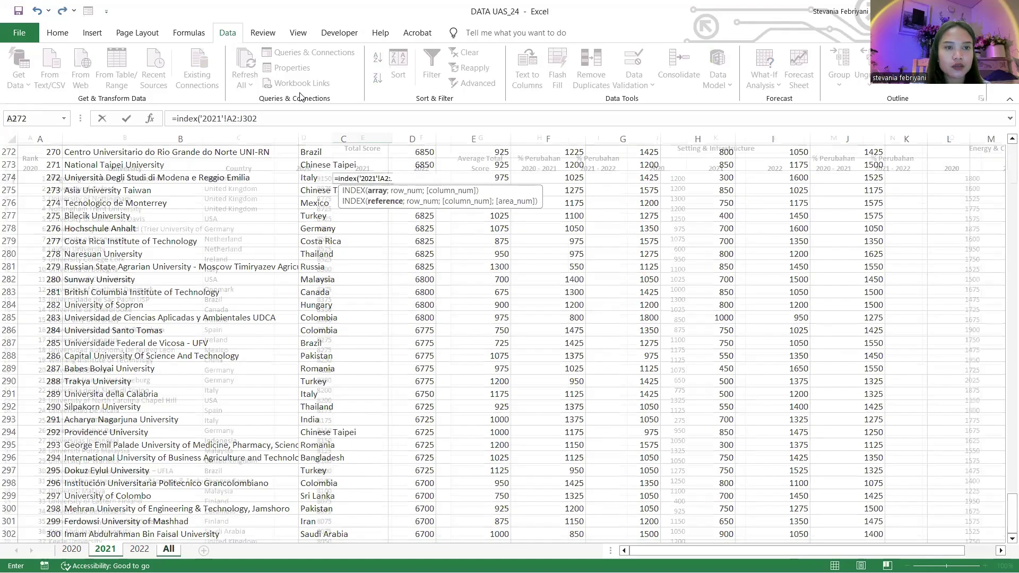
{"action": "key", "text": "F4"}
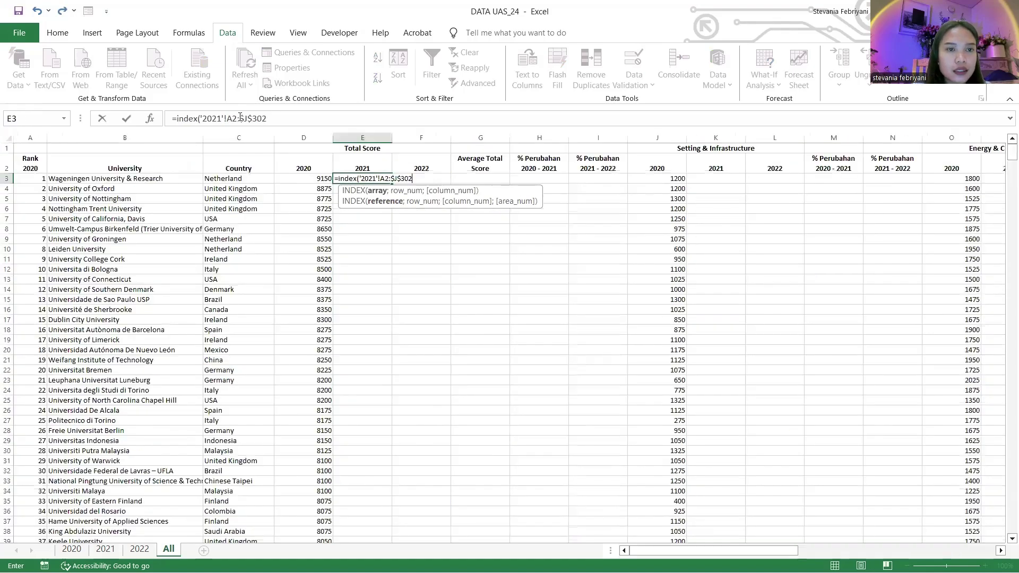
{"action": "left_click", "coordinate": [234, 119]}
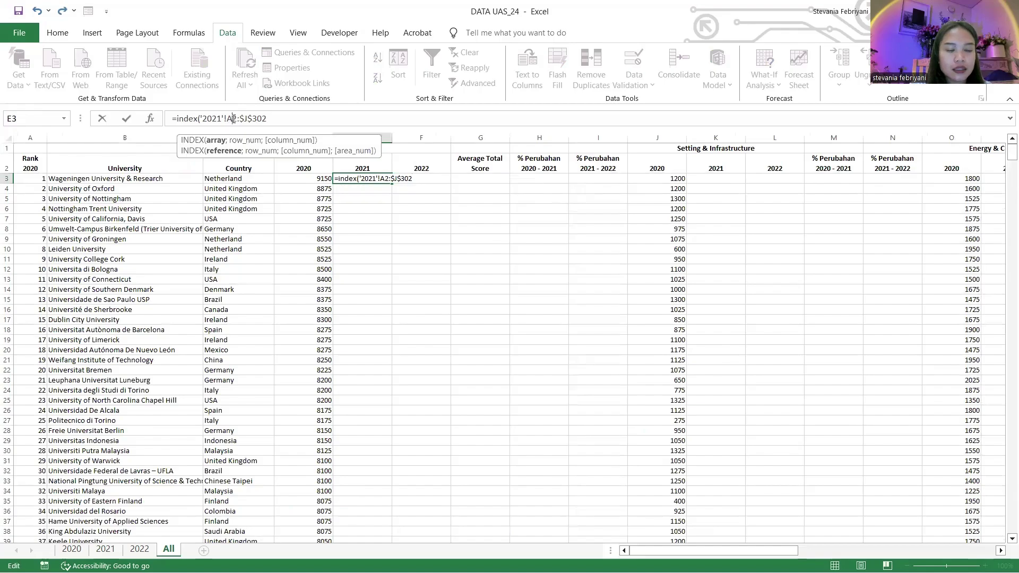
{"action": "key", "text": "F4"}
{"action": "left_click", "coordinate": [292, 121]}
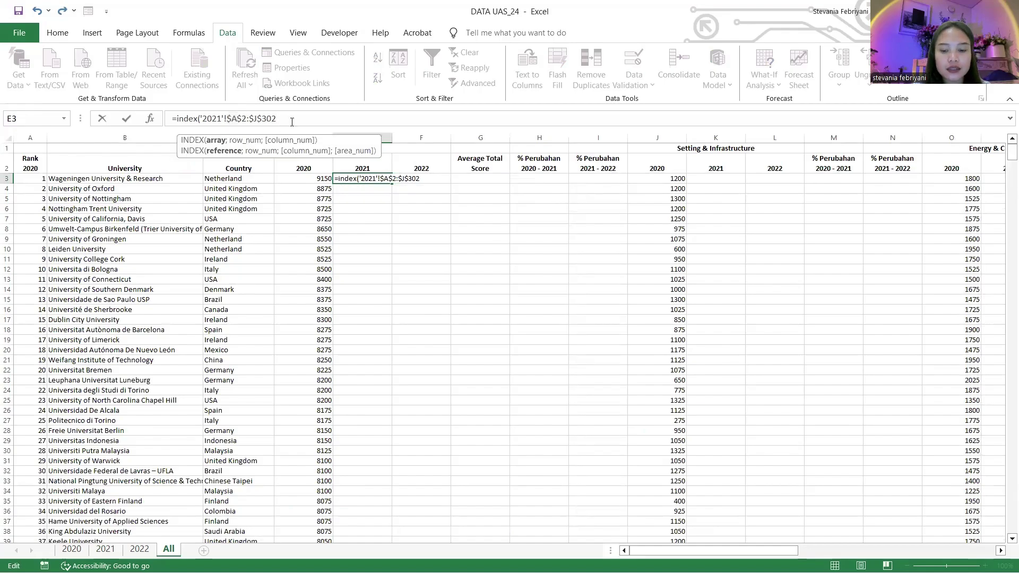
Add a MATCH function as the row argument of INDEX, with the university name in All!B3 as the lookup value.
{"action": "type", "text": ";"}
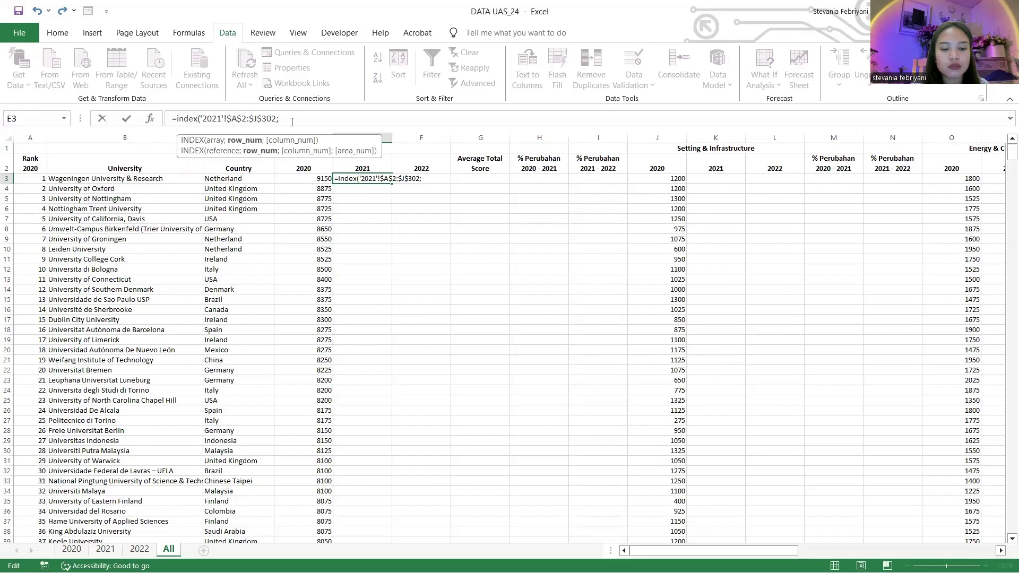
{"action": "type", "text": "match("}
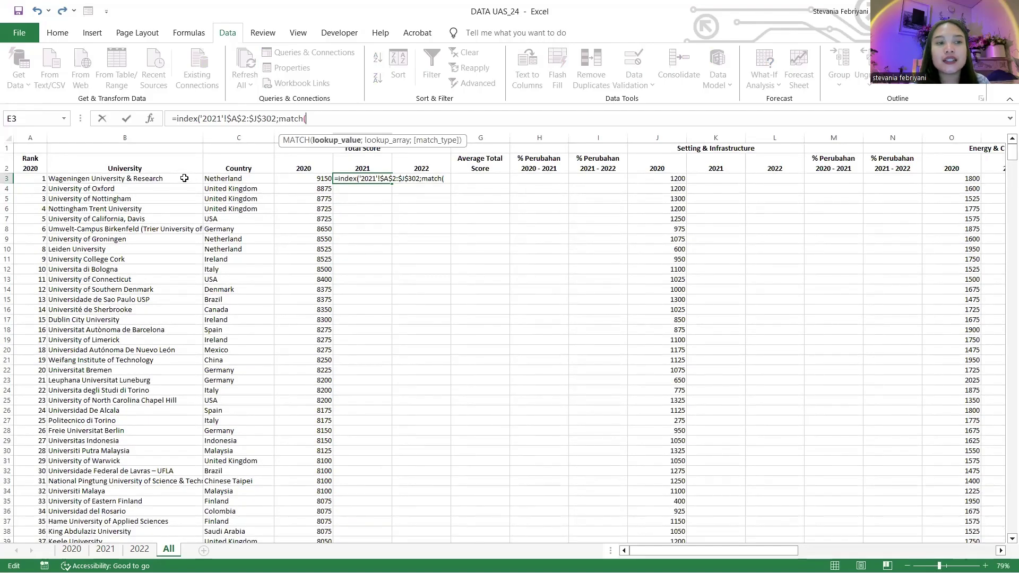
{"action": "left_click", "coordinate": [184, 178]}
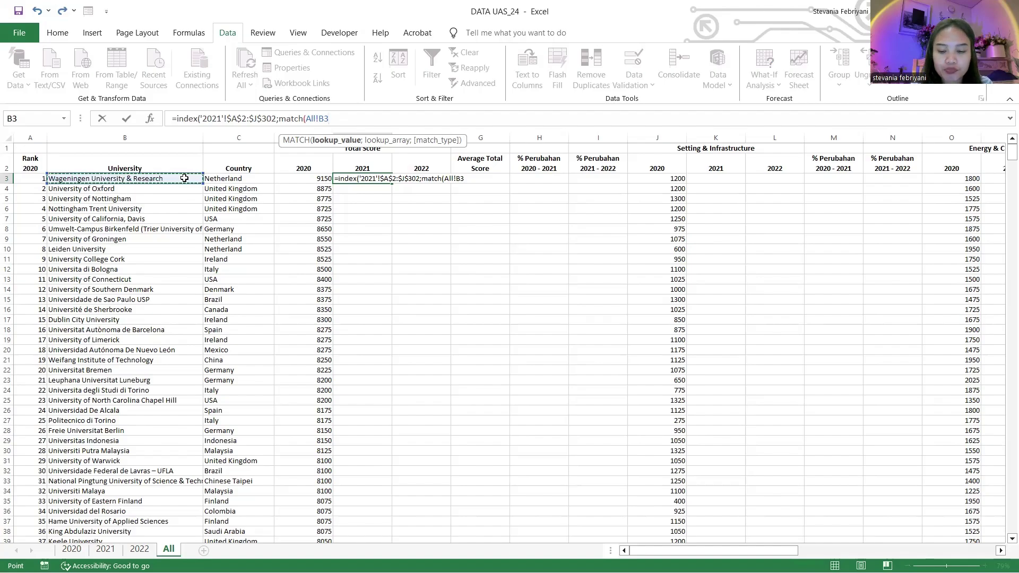
{"action": "type", "text": ";"}
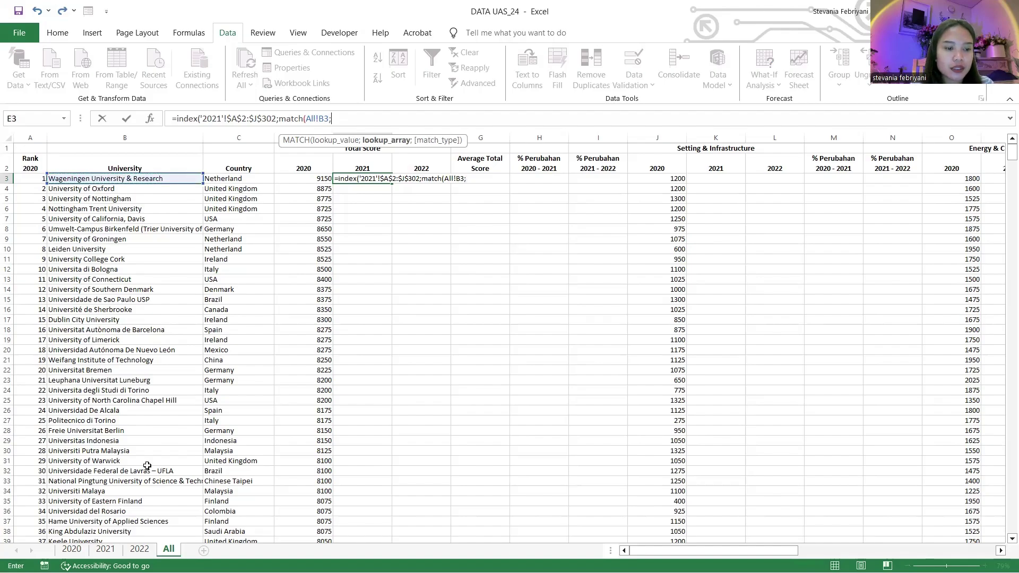
Complete MATCH with the absolute lookup array '2021'!$B$2:$B$302 and match type 0 for an exact match.
{"action": "left_click", "coordinate": [105, 549]}
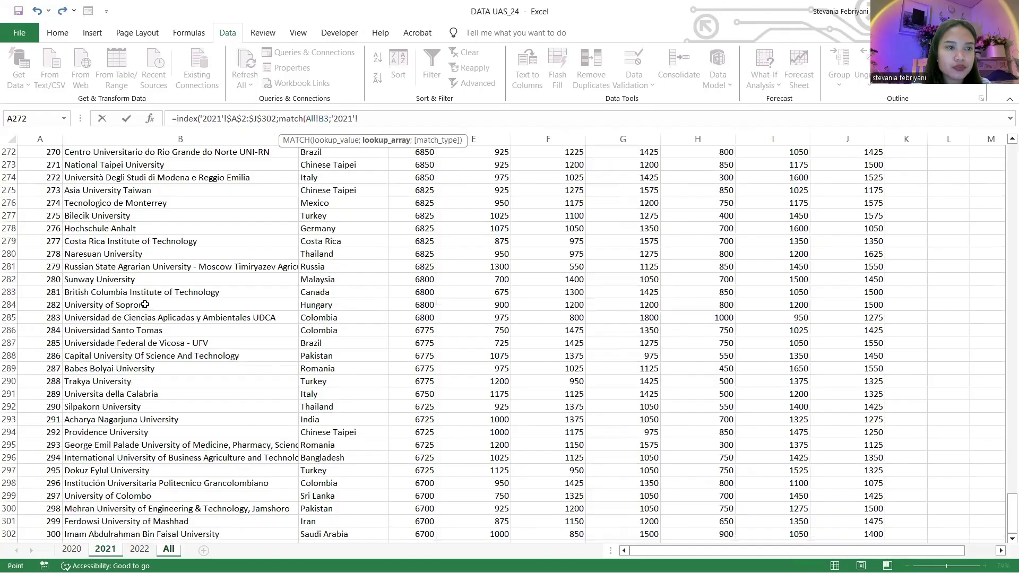
{"action": "scroll", "coordinate": [145, 305], "scroll_direction": "up", "scroll_amount": 8}
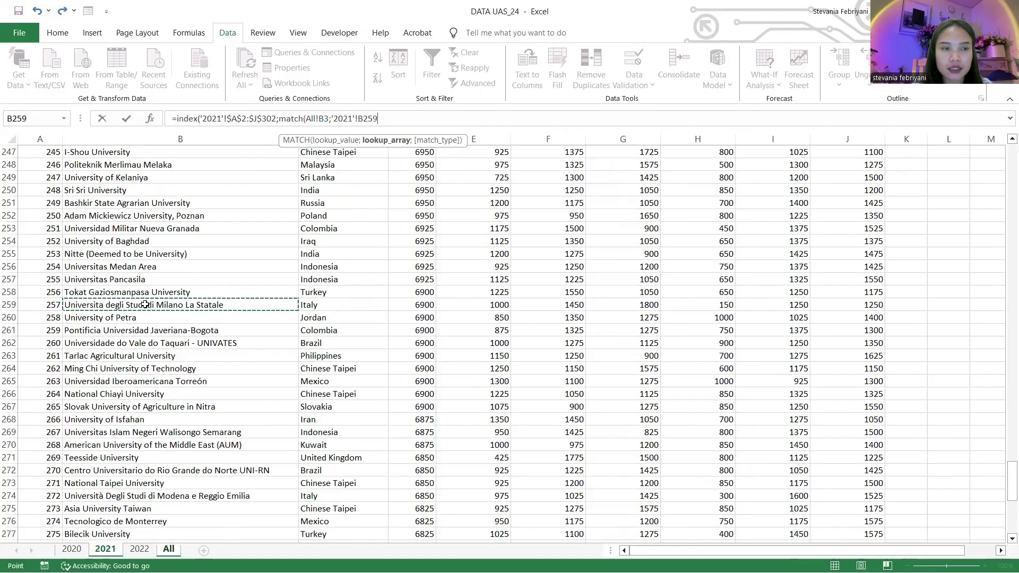
{"action": "key", "text": "ctrl+Up"}
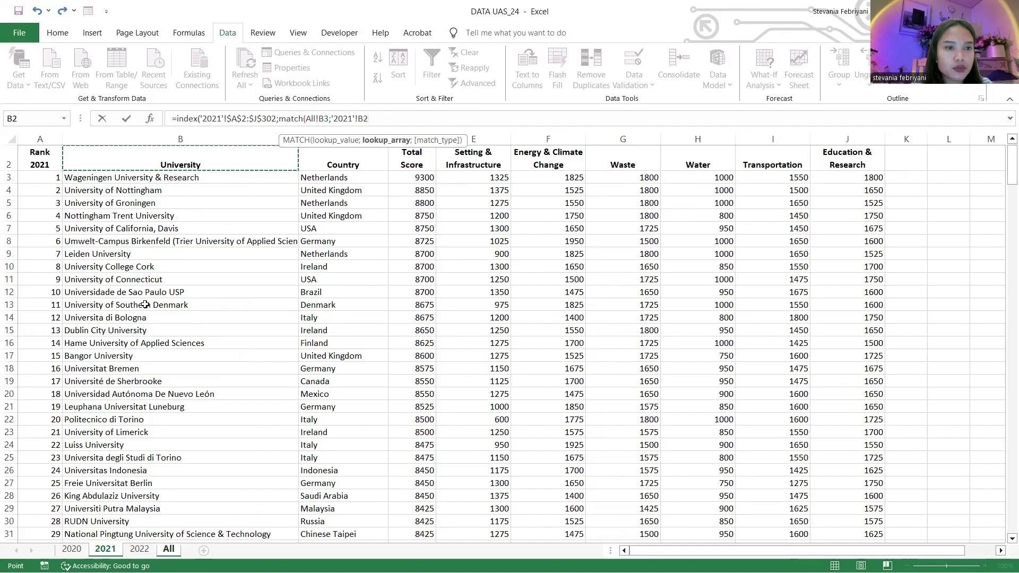
{"action": "key", "text": "ctrl+shift+Down"}
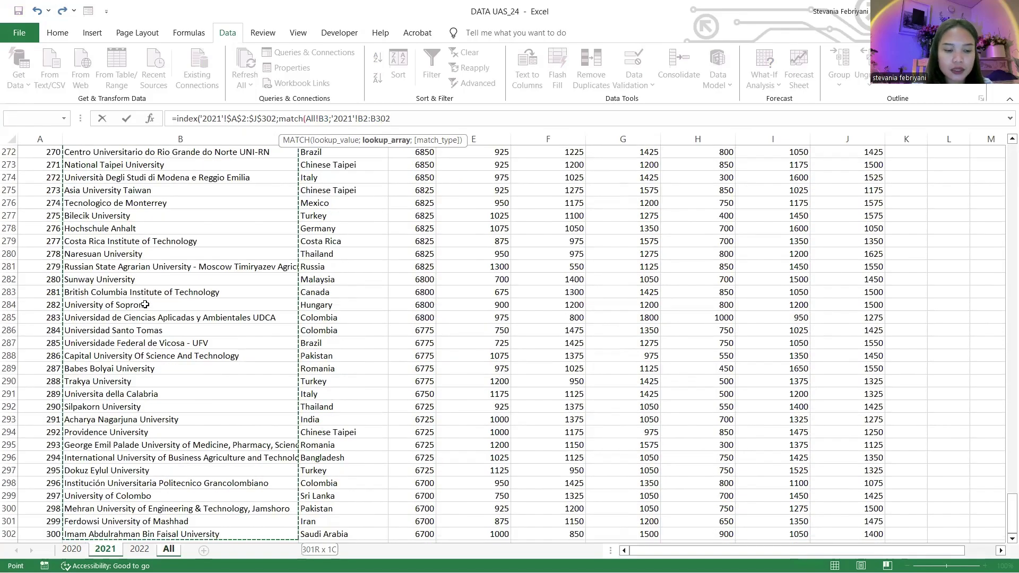
{"action": "key", "text": "F4"}
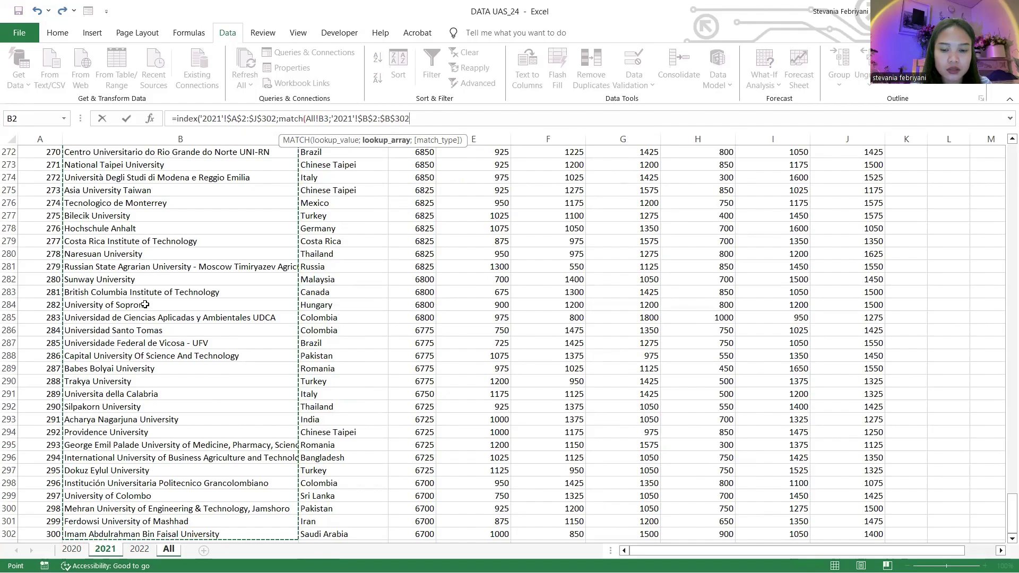
{"action": "type", "text": ";"}
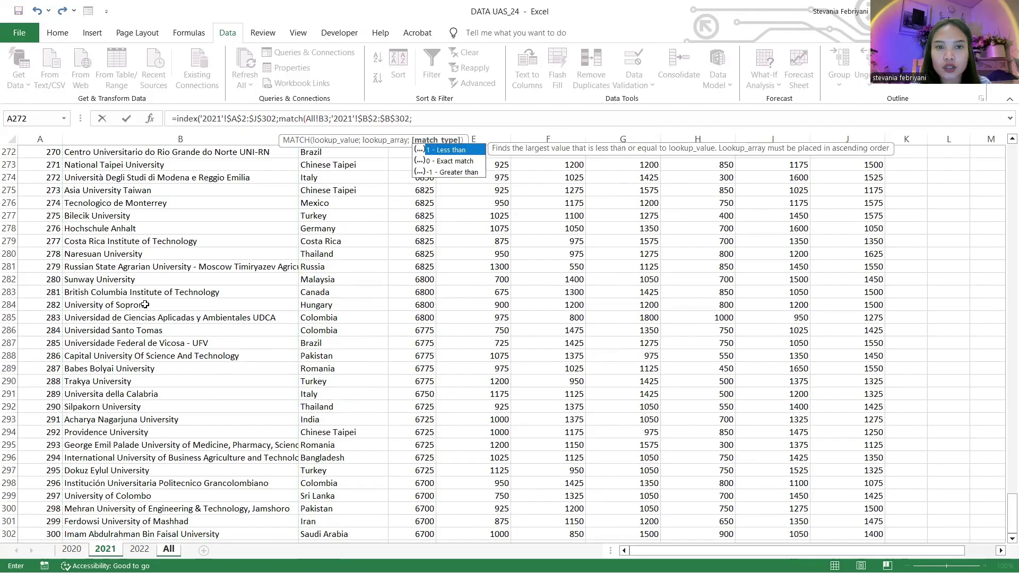
{"action": "type", "text": "0"}
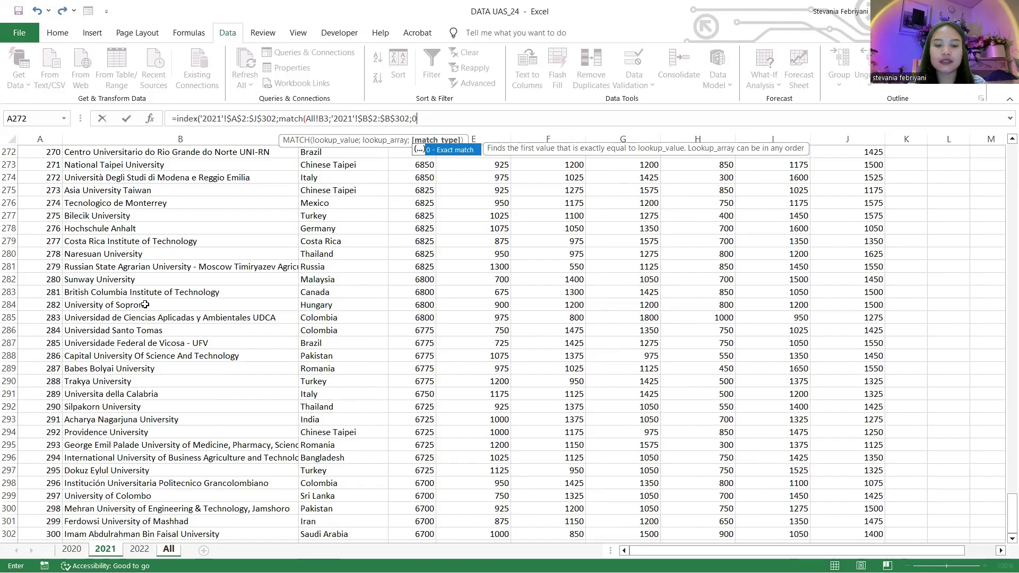
{"action": "type", "text": ")"}
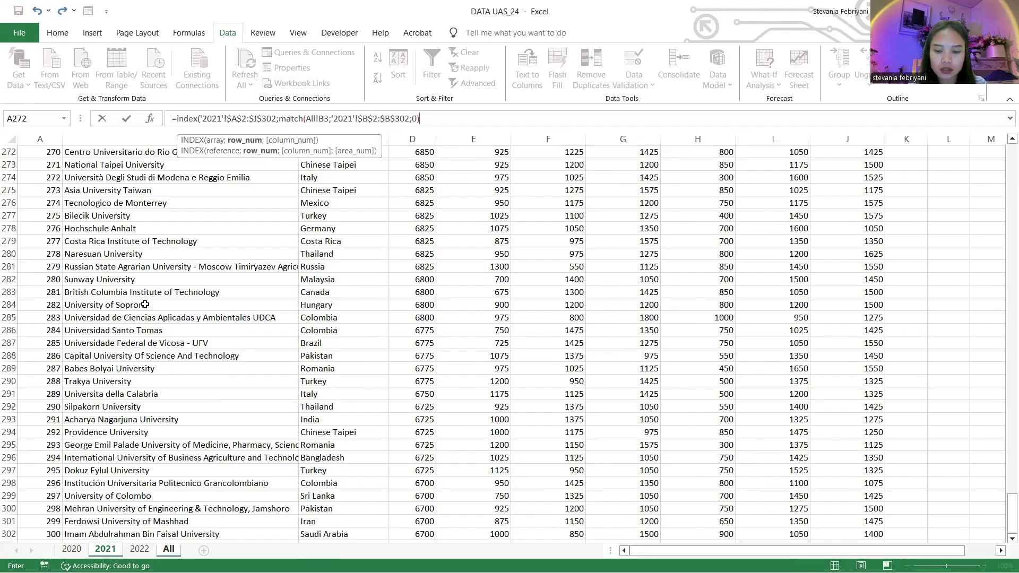
{"action": "type", "text": ";"}
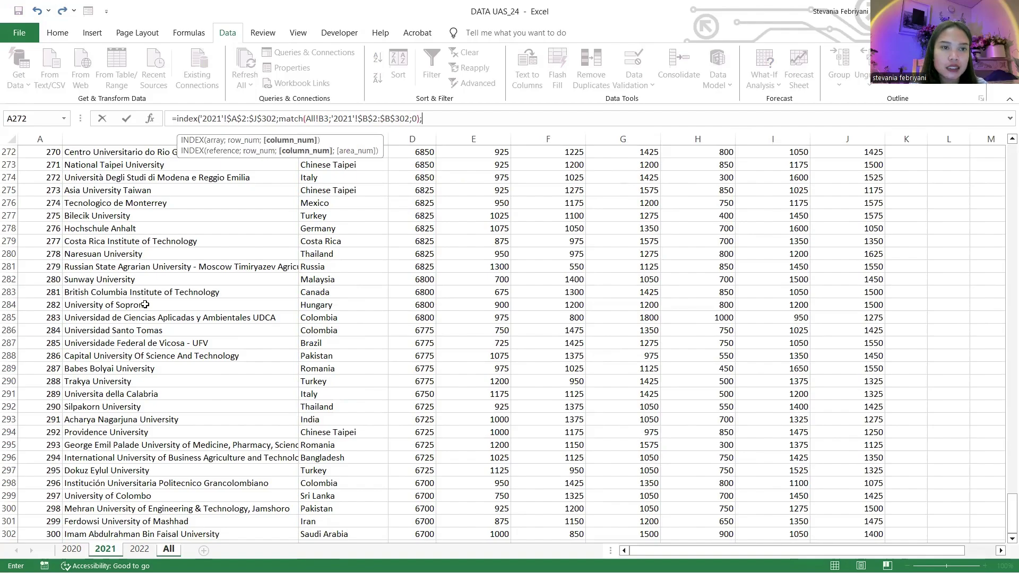
{"action": "left_click", "coordinate": [174, 274]}
{"action": "key", "text": "ctrl+Up"}
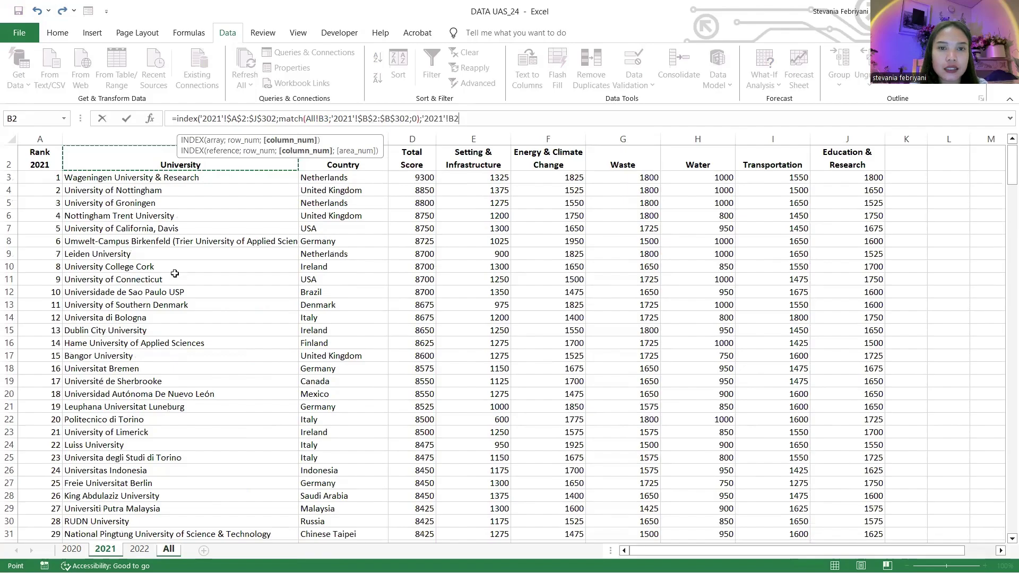
{"action": "key", "text": "BackSpace"}
{"action": "key", "text": "BackSpace"}
{"action": "key", "text": "BackSpace"}
{"action": "key", "text": "BackSpace"}
{"action": "key", "text": "BackSpace"}
{"action": "key", "text": "BackSpace"}
{"action": "key", "text": "BackSpace"}
{"action": "key", "text": "BackSpace"}
{"action": "key", "text": "BackSpace"}
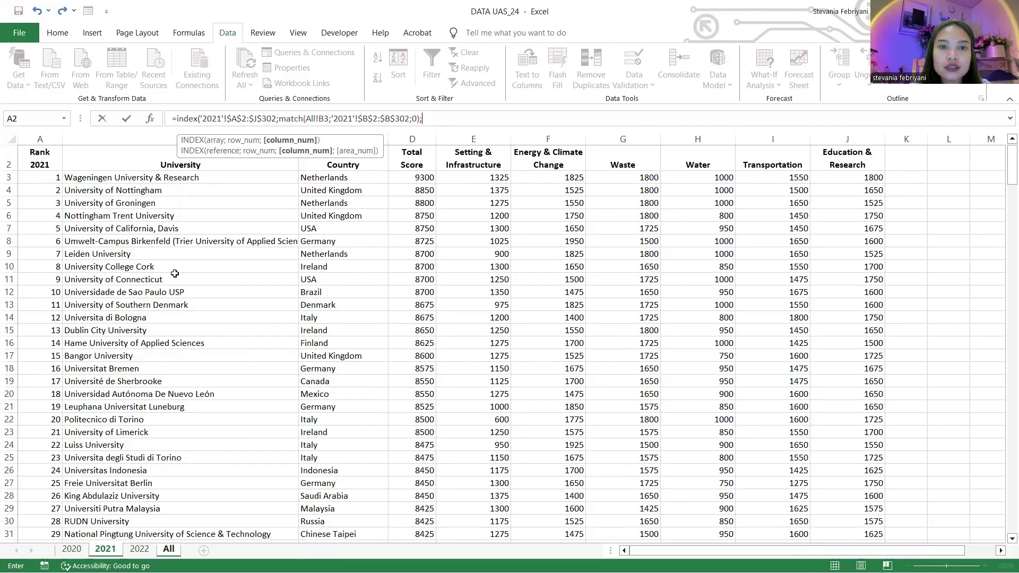
{"action": "key", "text": "BackSpace"}
{"action": "type", "text": ";"}
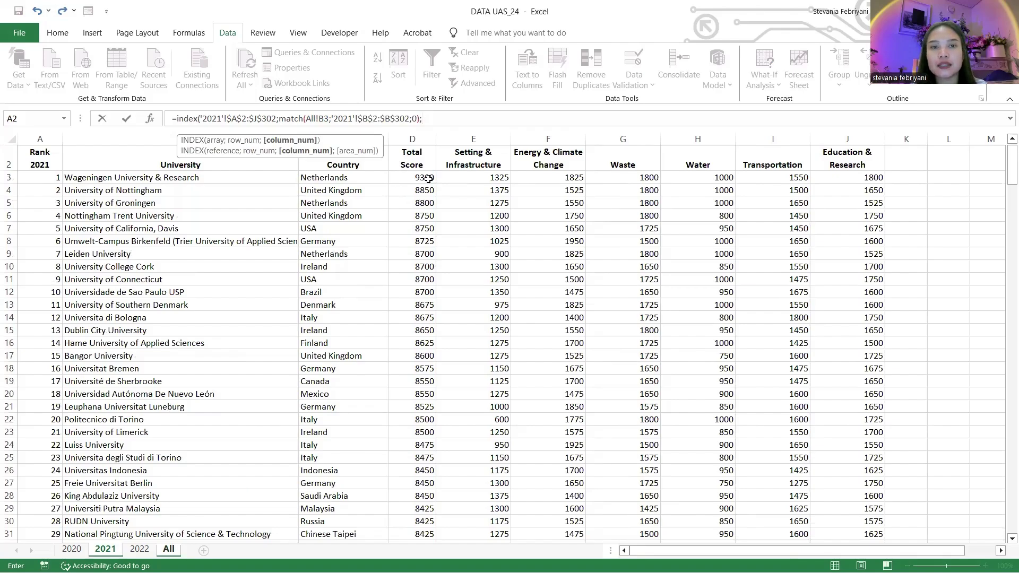
Set the INDEX column number to 4, enter the formula in E3, and fill it down the 2021 Total Score column.
{"action": "type", "text": "4"}
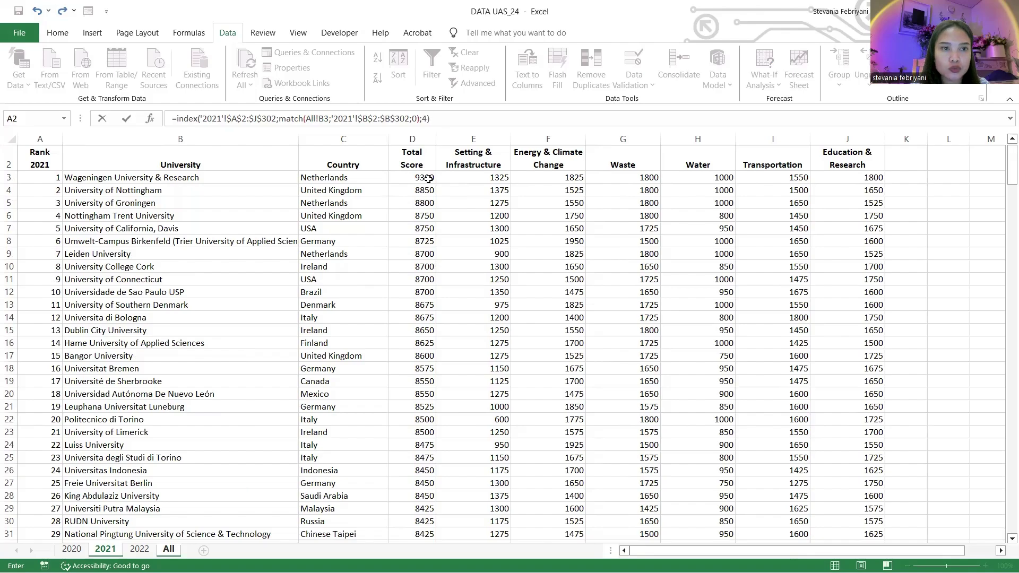
{"action": "key", "text": "Return"}
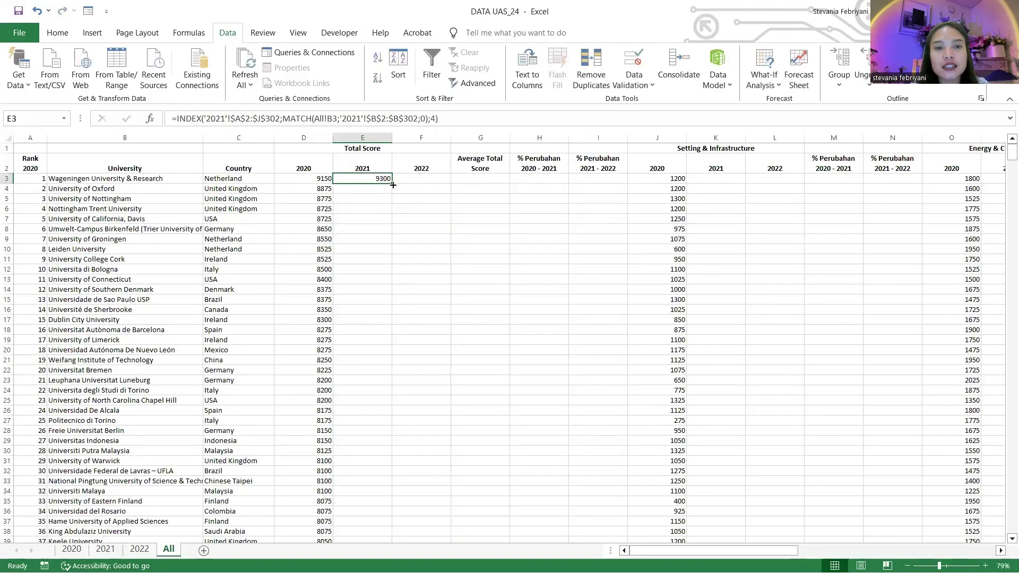
{"action": "double_click", "coordinate": [393, 185]}
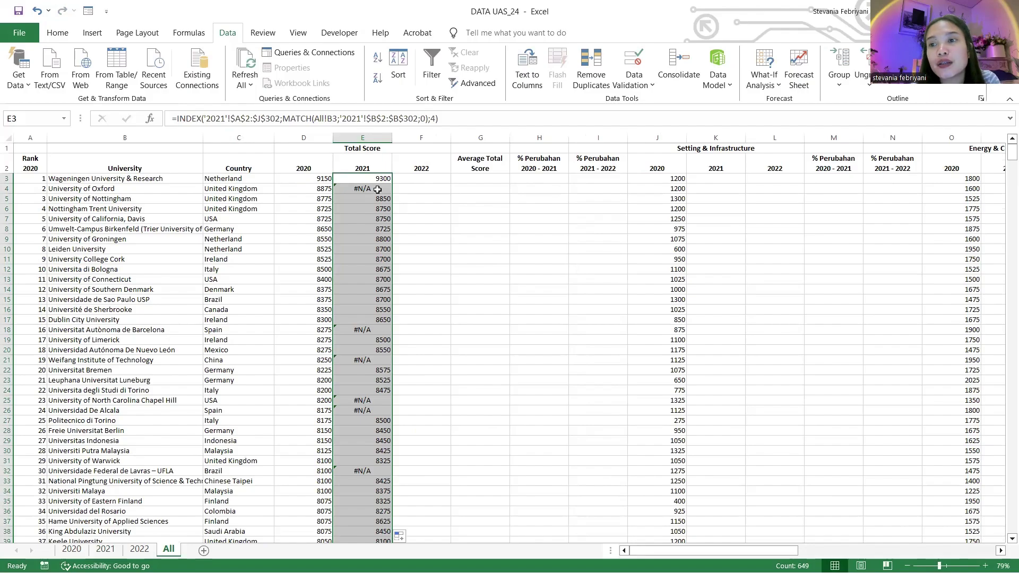
{"action": "left_click", "coordinate": [374, 189]}
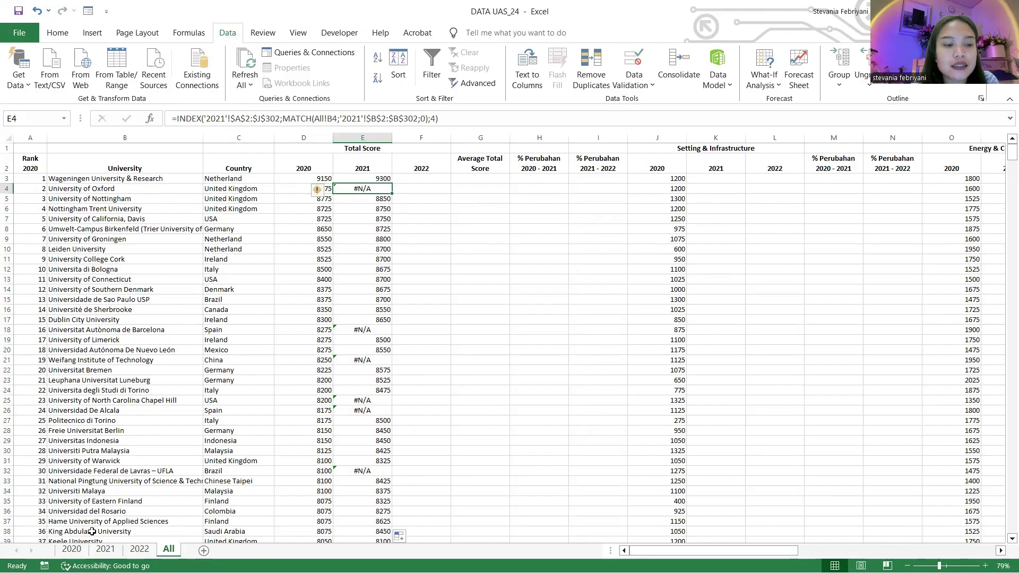
Calculate the average total score for University of Oxford in G4 with an AVERAGE formula over D4:F4.
{"action": "left_click", "coordinate": [463, 189]}
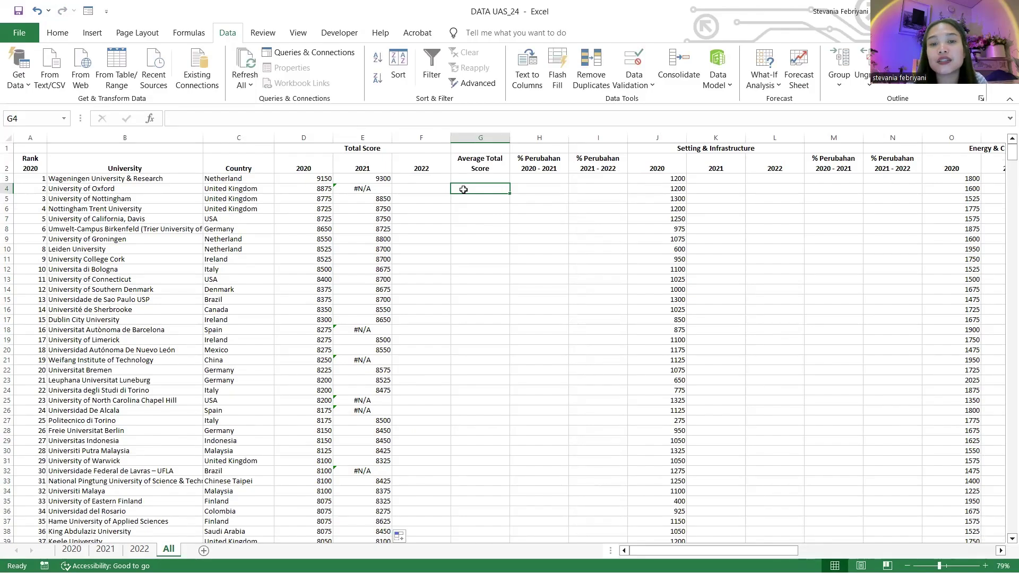
{"action": "type", "text": "="}
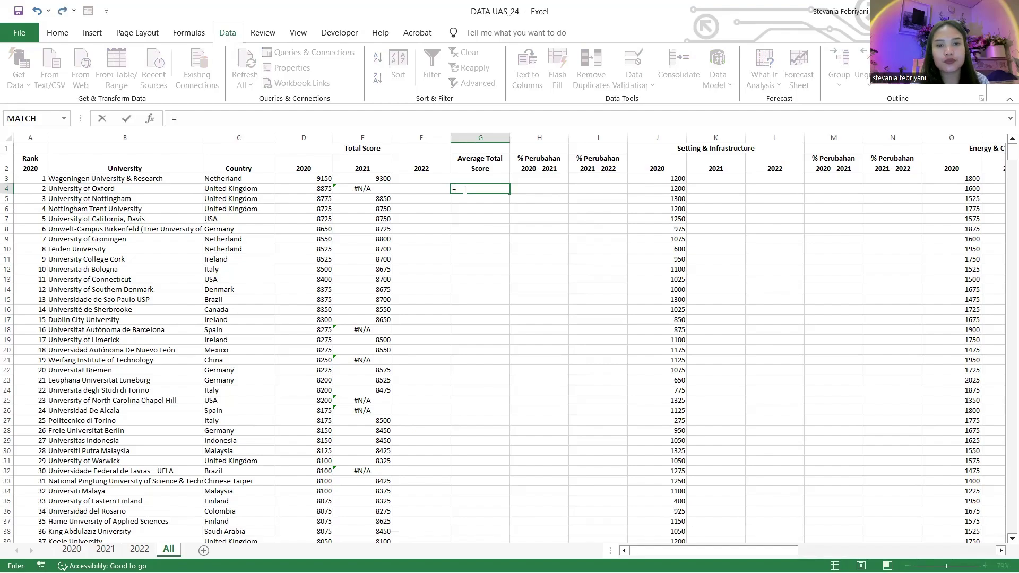
{"action": "type", "text": "average("}
{"action": "key", "text": "Left"}
{"action": "key", "text": "Left"}
{"action": "key", "text": "Left"}
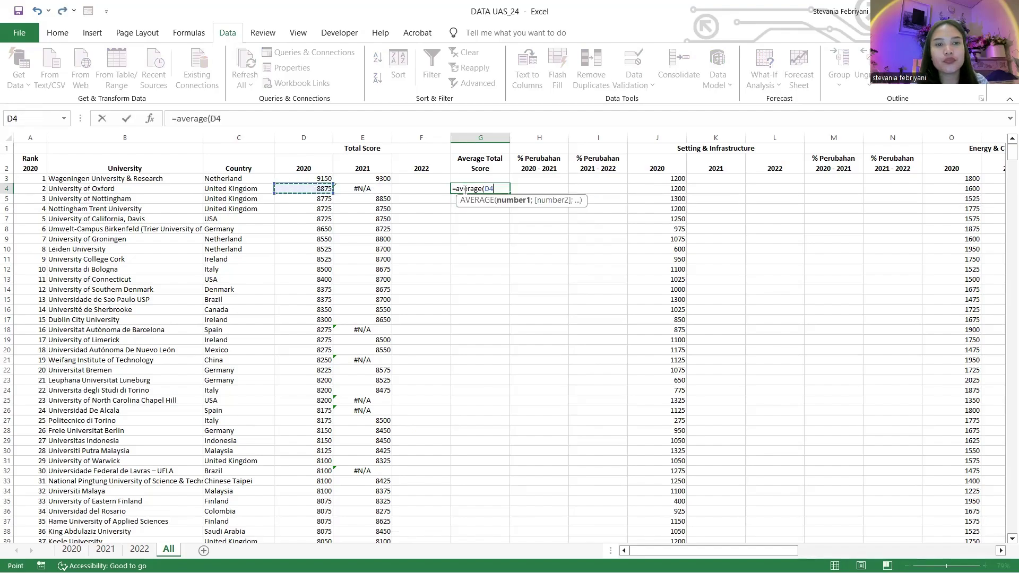
{"action": "key", "text": "shift+Right"}
{"action": "key", "text": "shift+Right"}
{"action": "key", "text": "Return"}
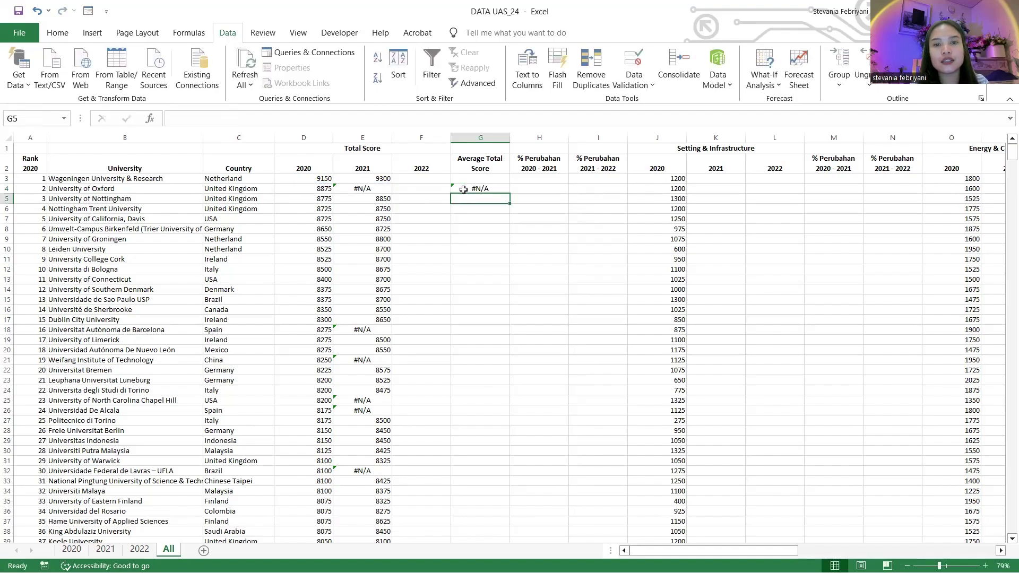
Clear the average formula from G4 and wrap the INDEX/MATCH formula in E4 in IFERROR with 0 as the error value.
{"action": "left_click", "coordinate": [464, 189]}
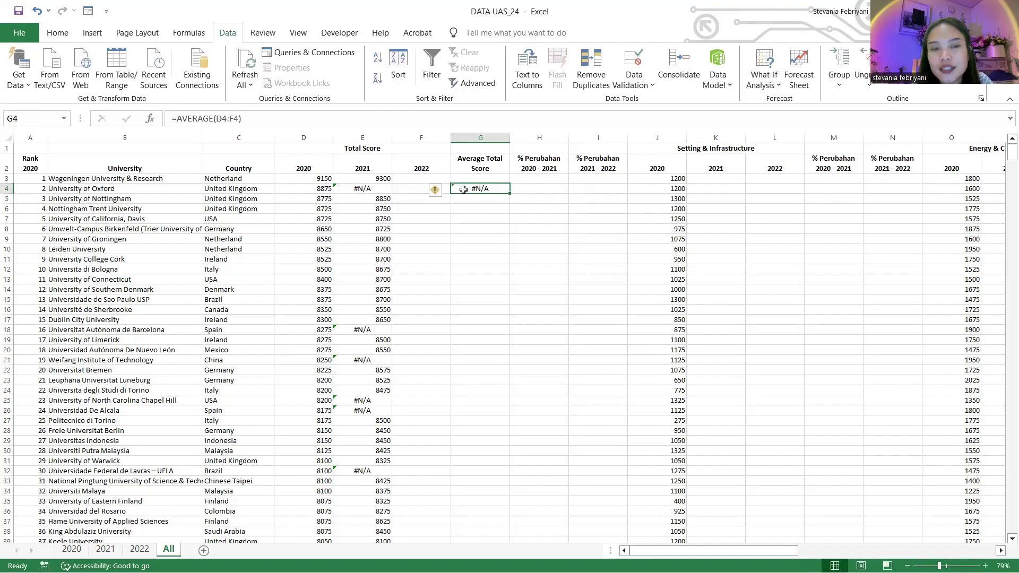
{"action": "key", "text": "Delete"}
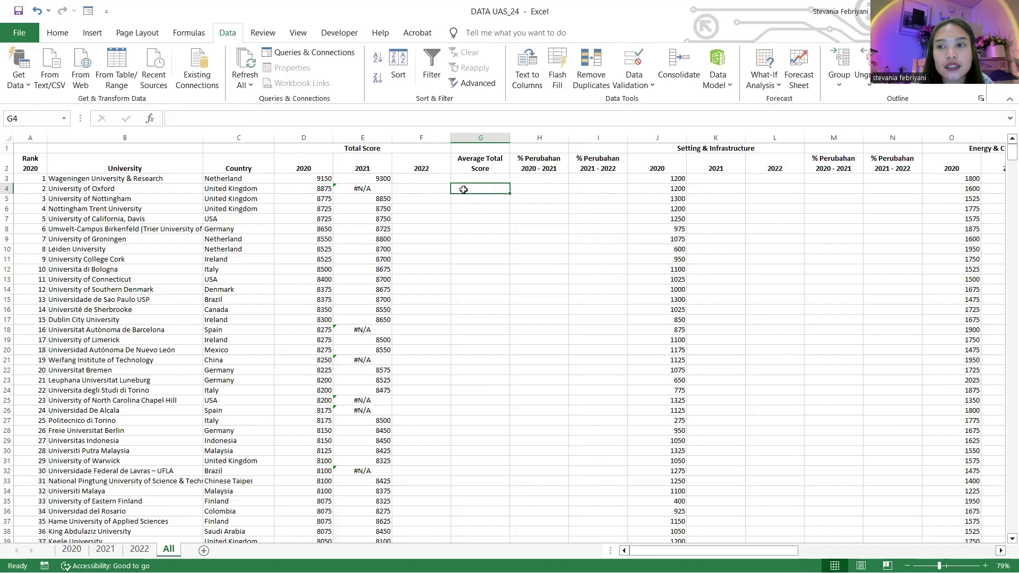
{"action": "left_click", "coordinate": [350, 191]}
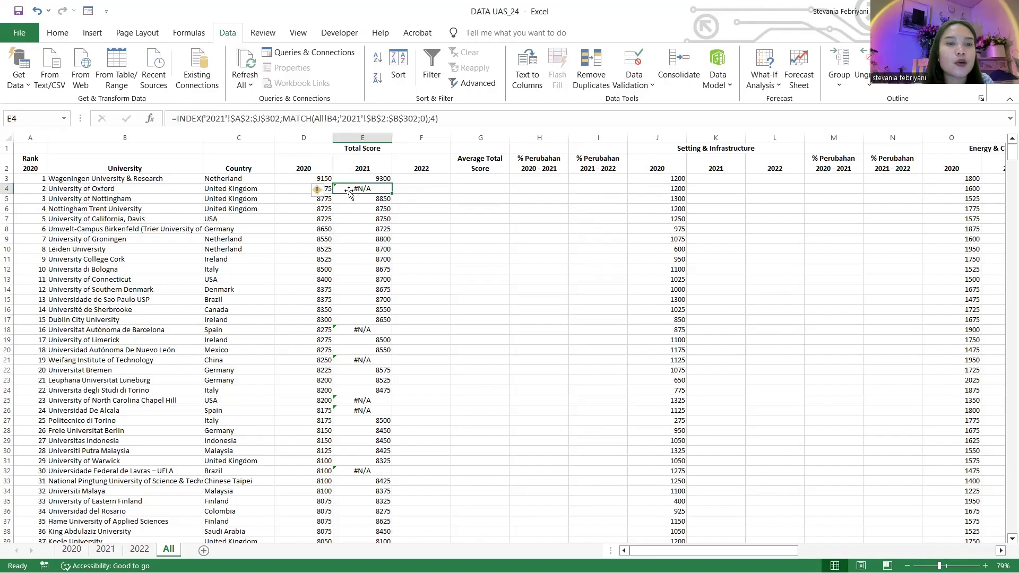
{"action": "left_click", "coordinate": [178, 121]}
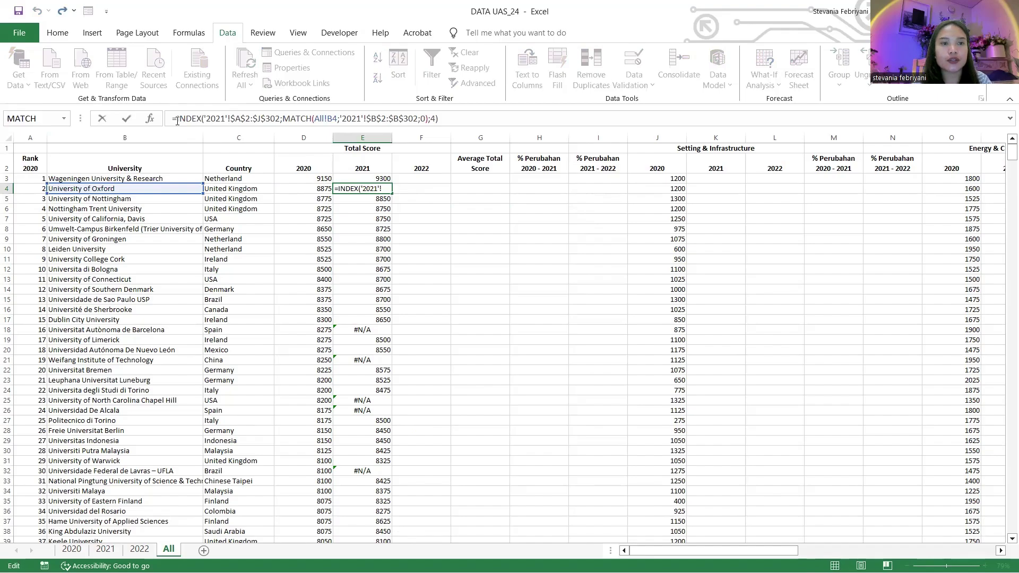
{"action": "type", "text": "IFERROR("}
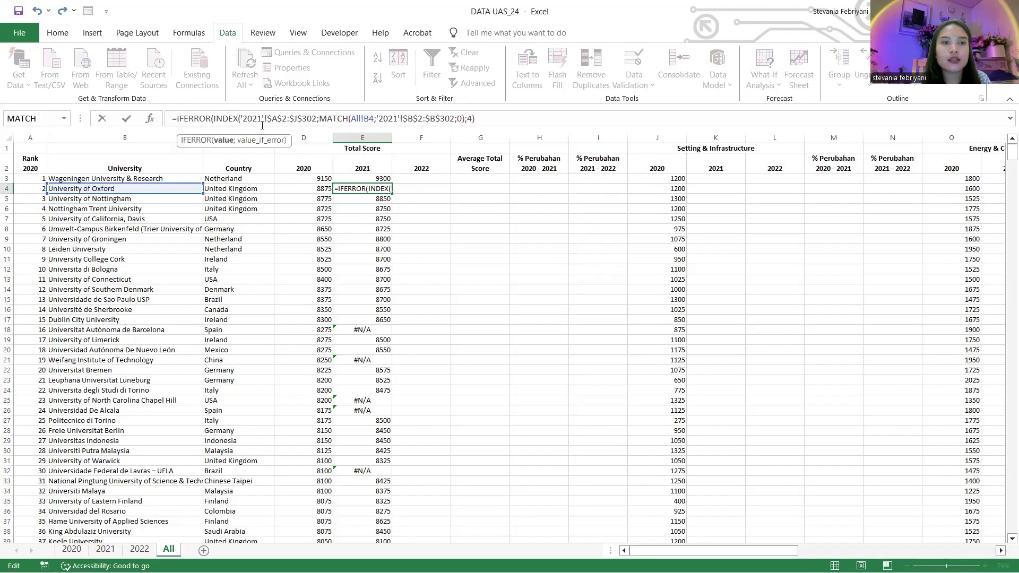
{"action": "left_click", "coordinate": [488, 118]}
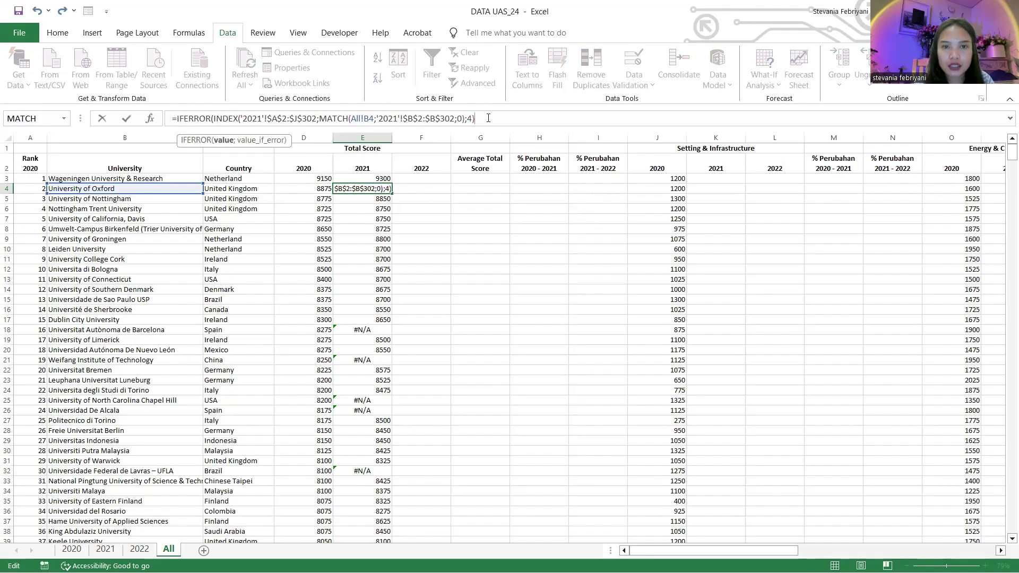
{"action": "type", "text": ";"}
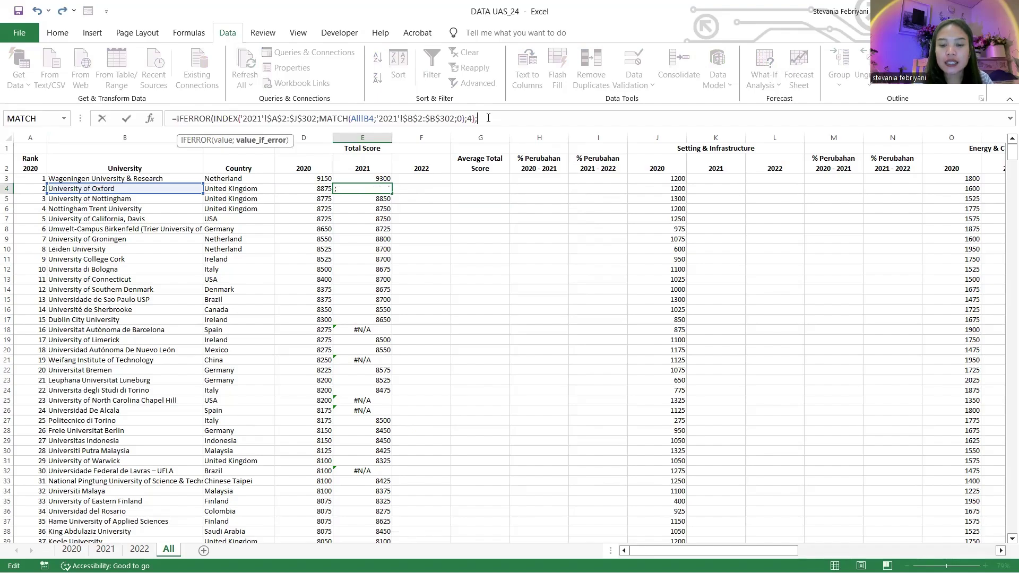
{"action": "type", "text": "0)"}
{"action": "key", "text": "Return"}
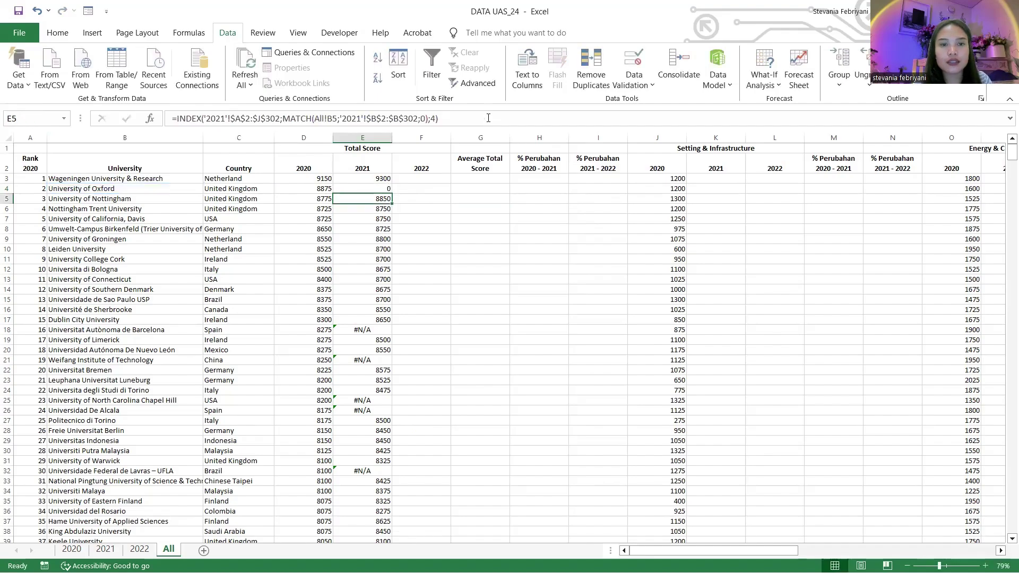
Fill the IFERROR formula from E4 down the rest of the 2021 Total Score column.
{"action": "left_click", "coordinate": [383, 190]}
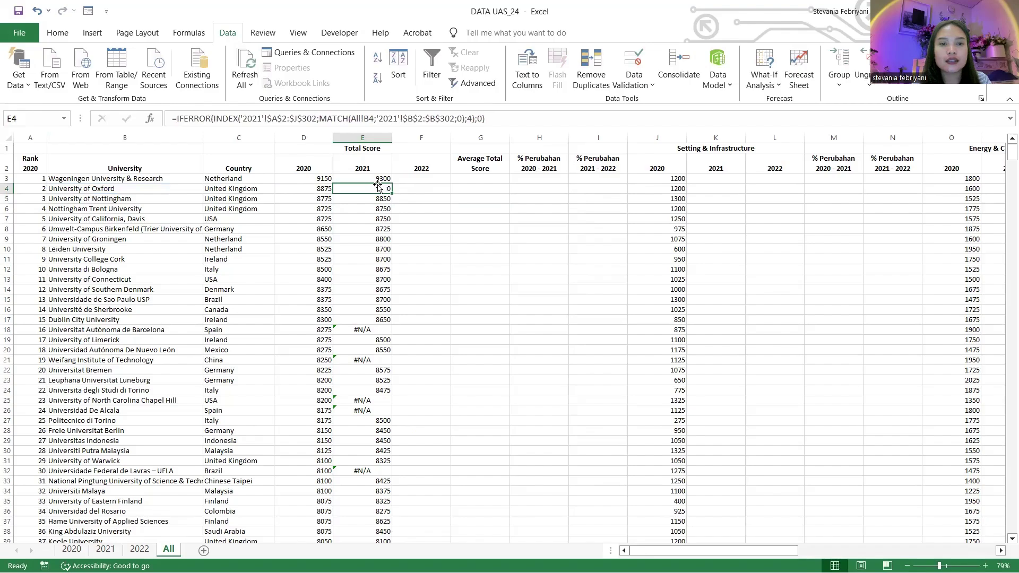
{"action": "left_click", "coordinate": [369, 179]}
{"action": "left_click", "coordinate": [373, 191]}
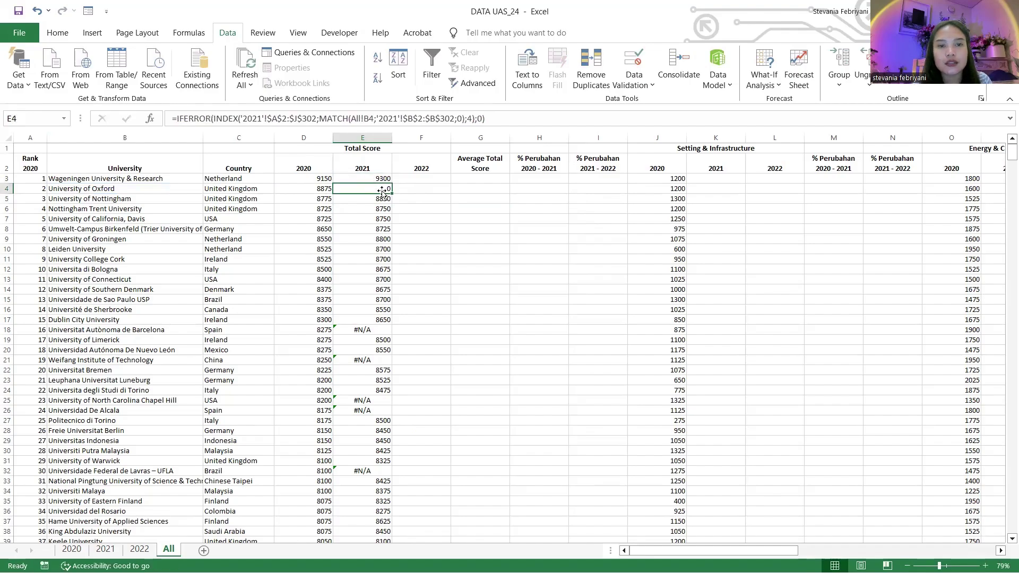
{"action": "double_click", "coordinate": [392, 194]}
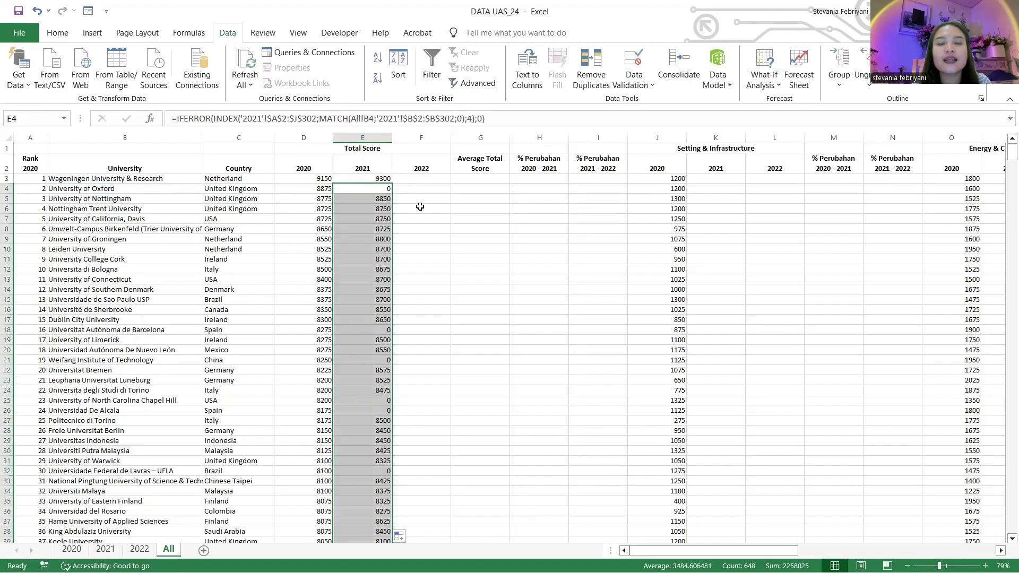
{"action": "left_click", "coordinate": [382, 188]}
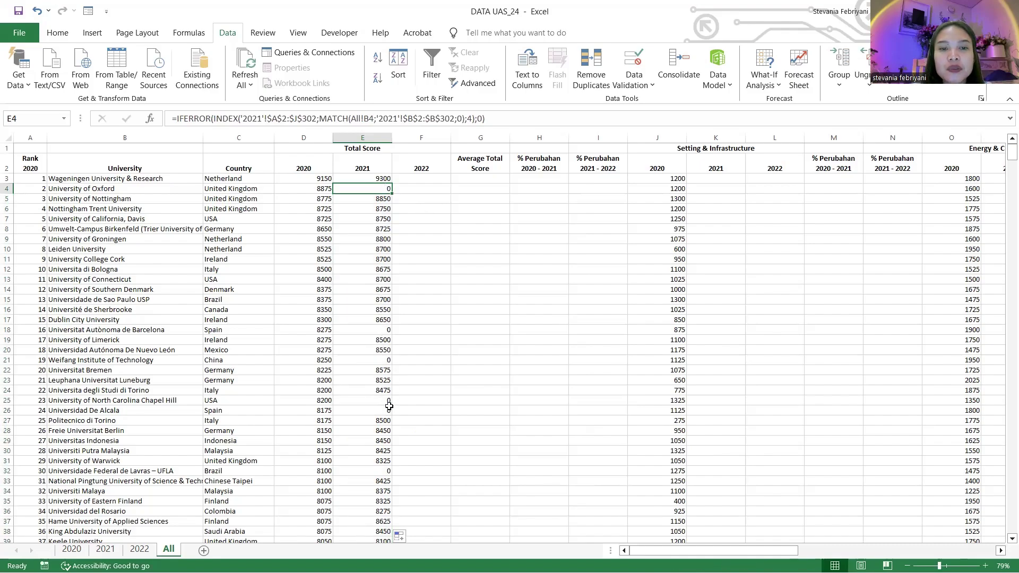
Begin a formula in F3 for the 2022 Total Score with an INDEX function nested inside IFERROR.
{"action": "left_click", "coordinate": [434, 180]}
{"action": "type", "text": "="}
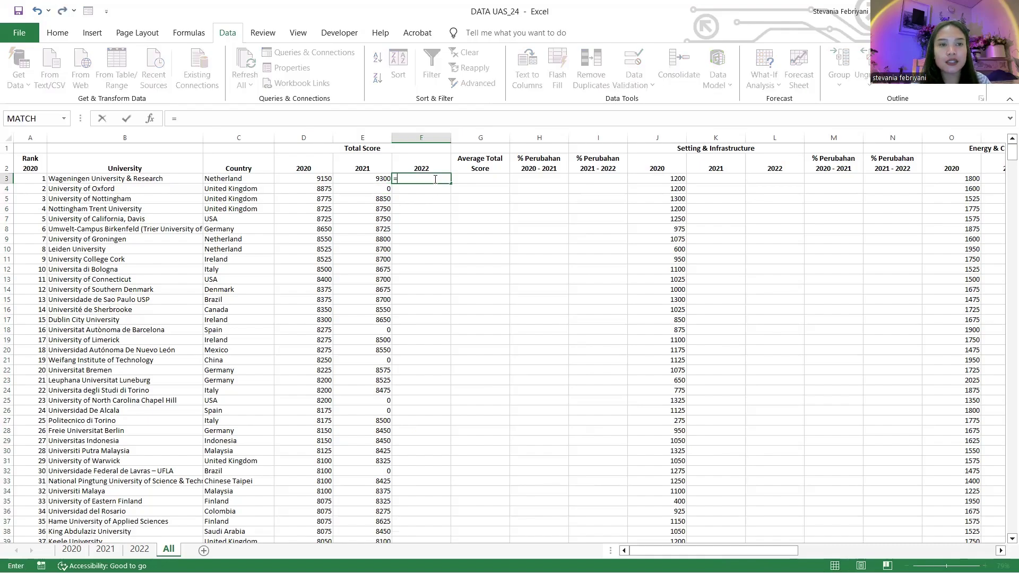
{"action": "type", "text": "iferror"}
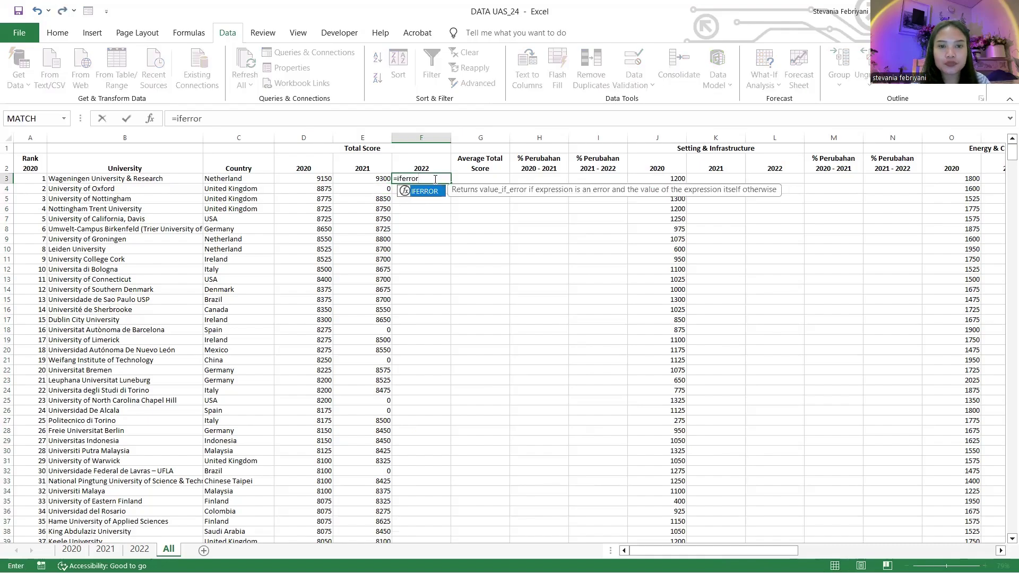
{"action": "type", "text": "("}
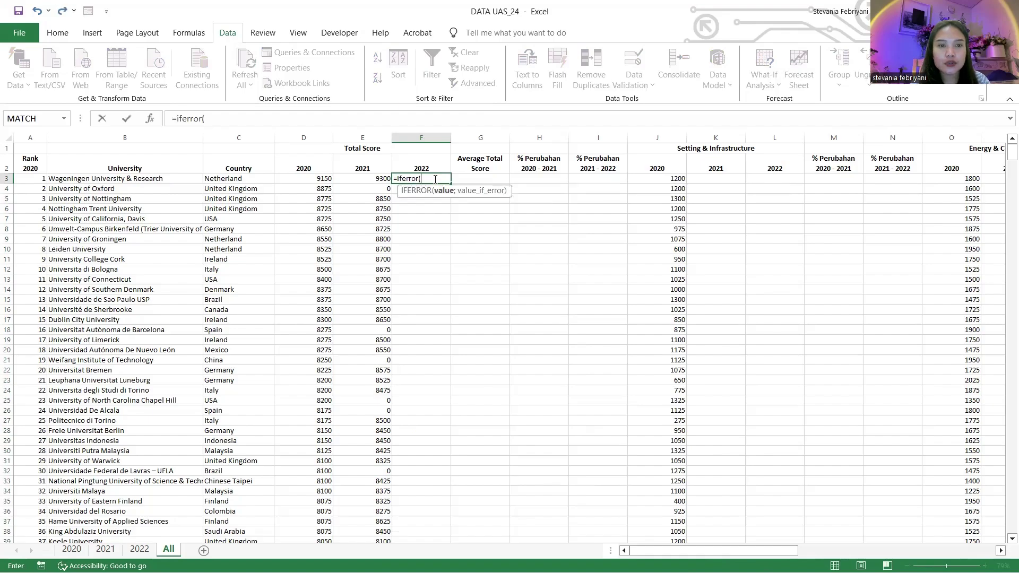
{"action": "type", "text": "in"}
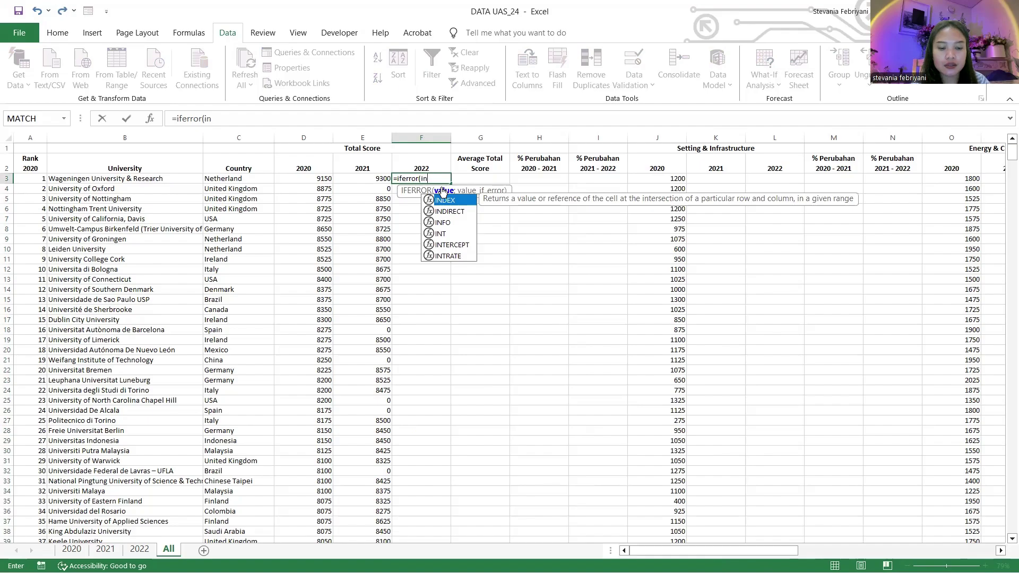
{"action": "type", "text": "dex"}
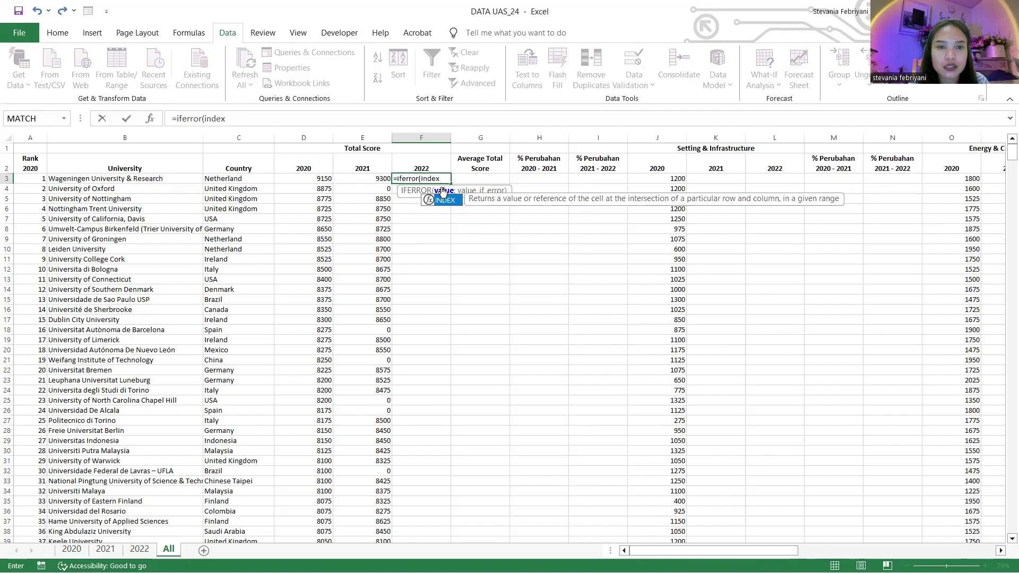
{"action": "type", "text": "("}
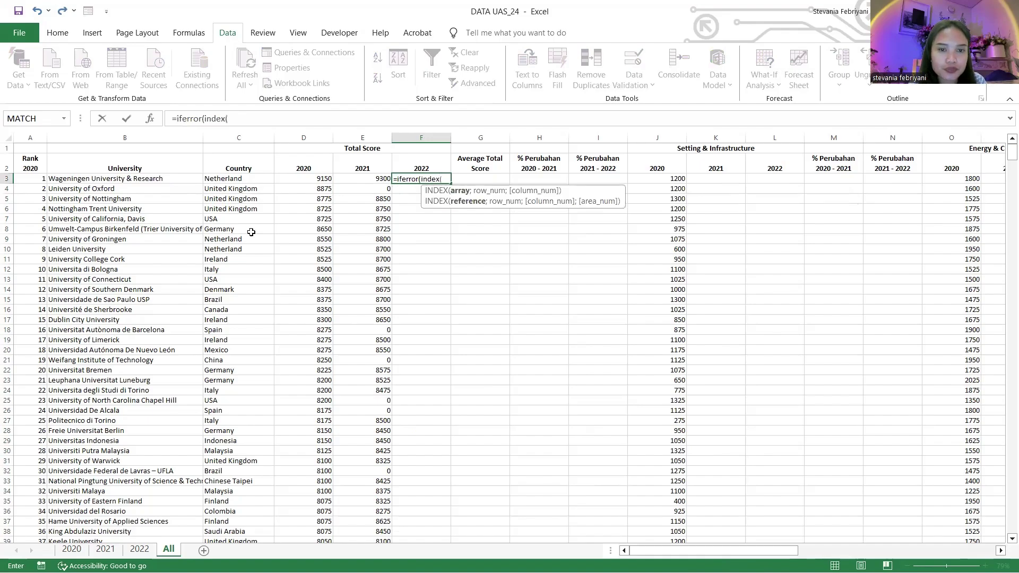
Set the INDEX array to the absolute range '2022'!$A$2:$J$302.
{"action": "left_click", "coordinate": [139, 549]}
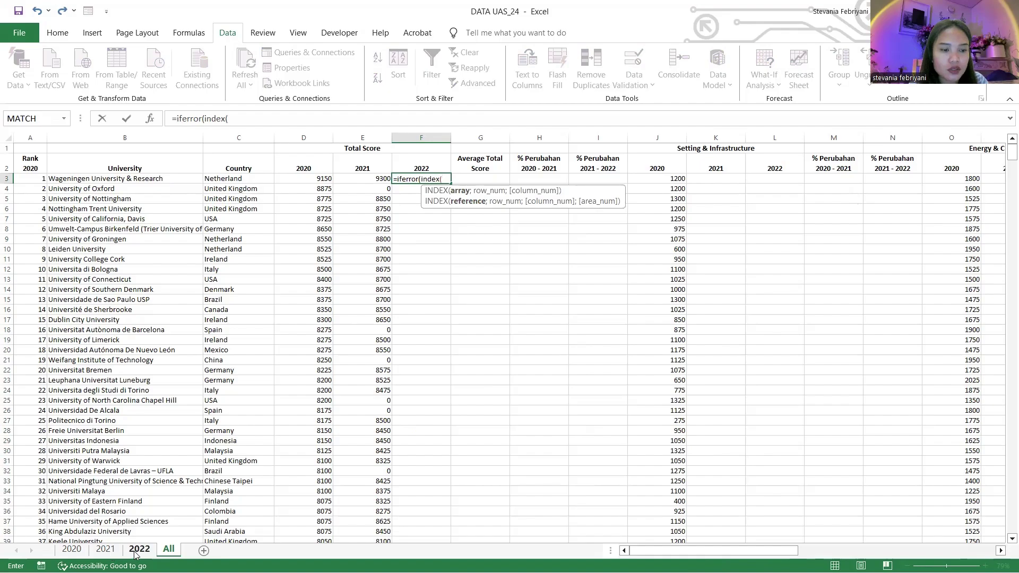
{"action": "left_click", "coordinate": [46, 175]}
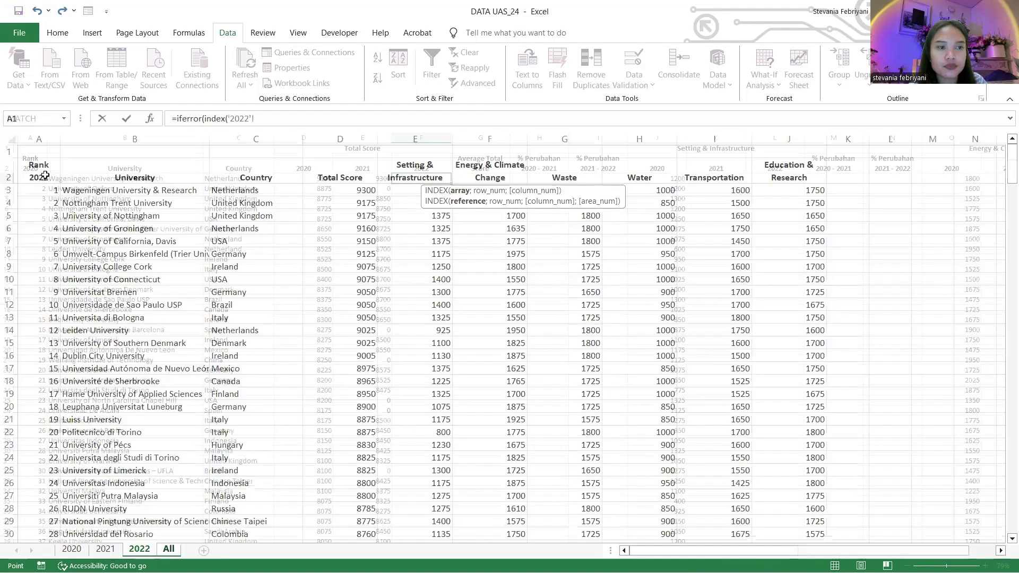
{"action": "key", "text": "ctrl+shift+Right"}
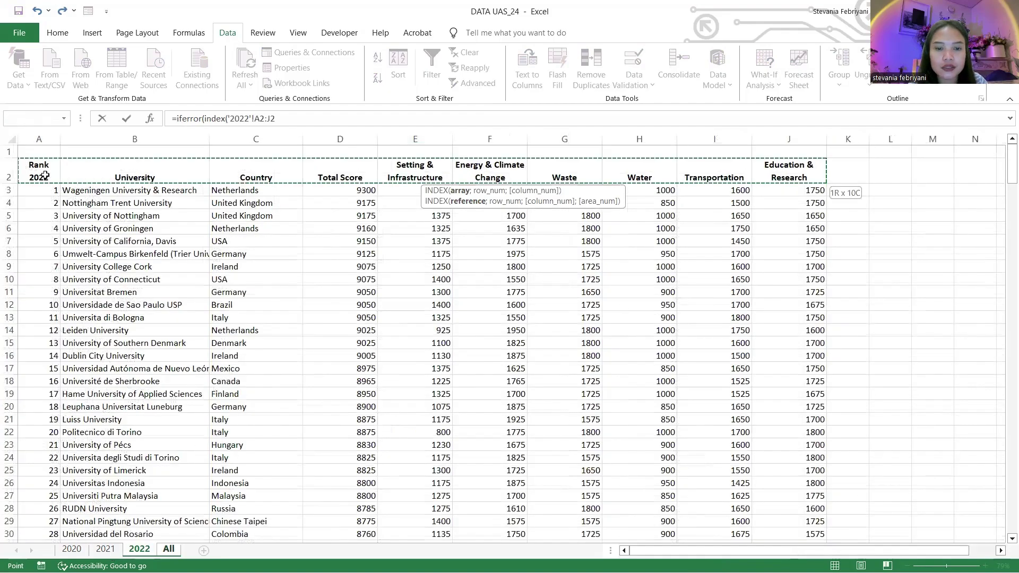
{"action": "key", "text": "ctrl+shift+Down"}
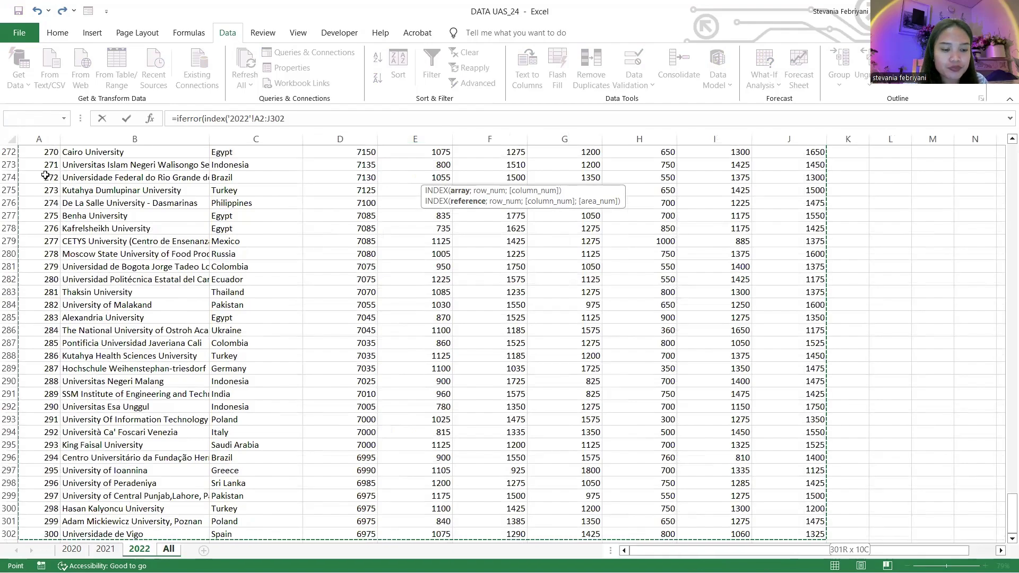
{"action": "key", "text": "F4"}
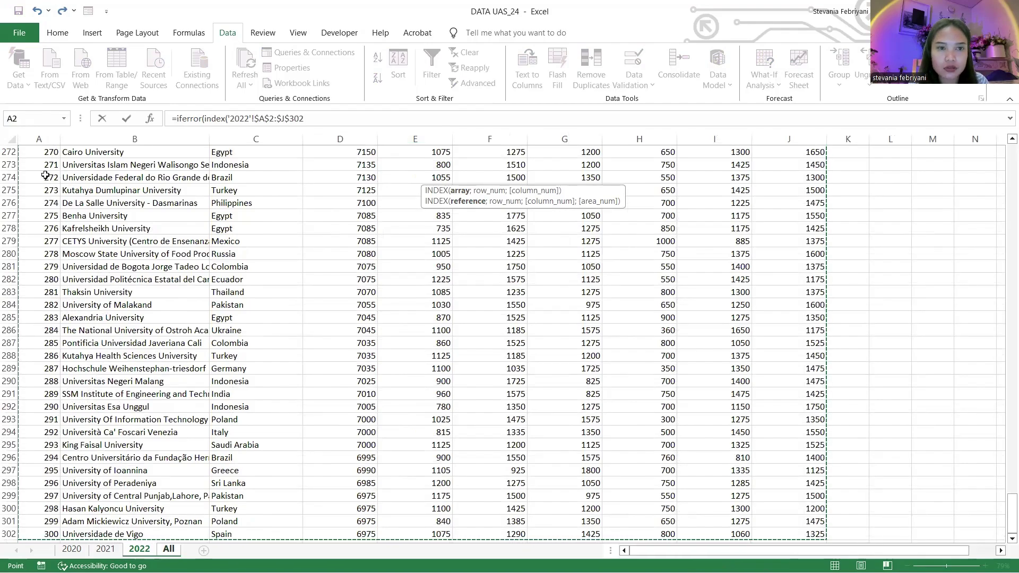
{"action": "type", "text": ";"}
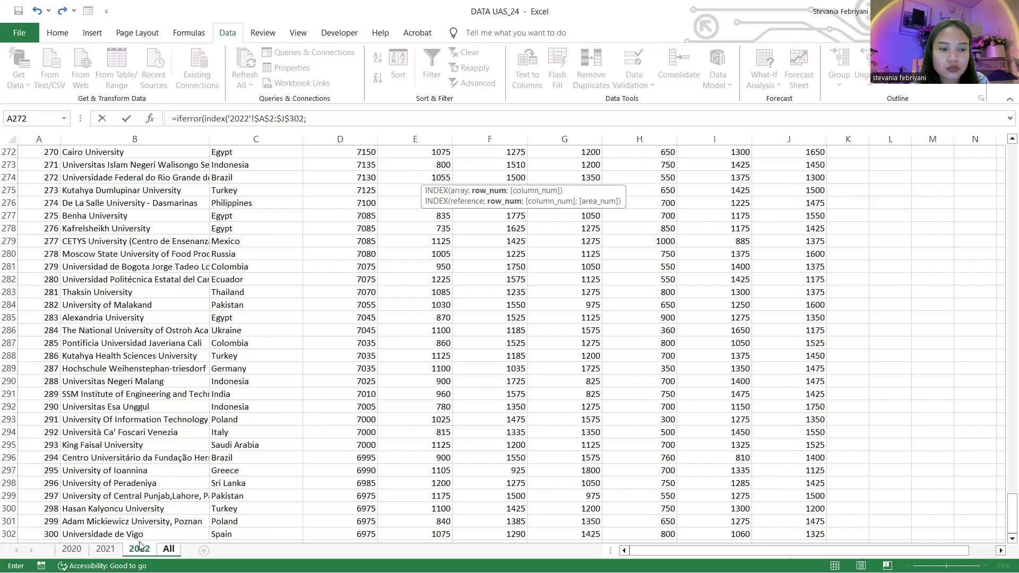
Add the university name in All!B3 after the INDEX array in the F3 formula.
{"action": "left_click", "coordinate": [167, 550]}
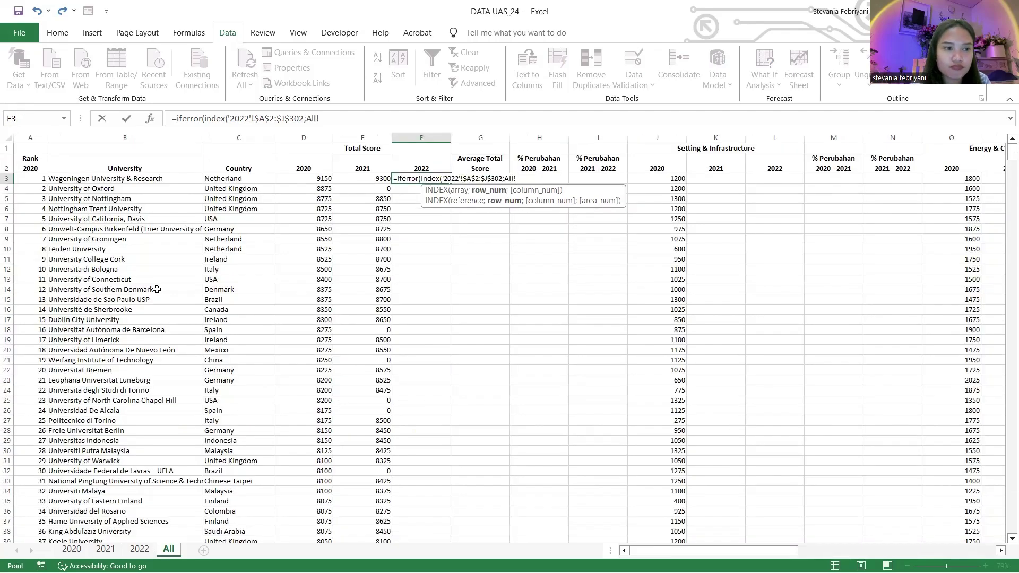
{"action": "left_click", "coordinate": [149, 180]}
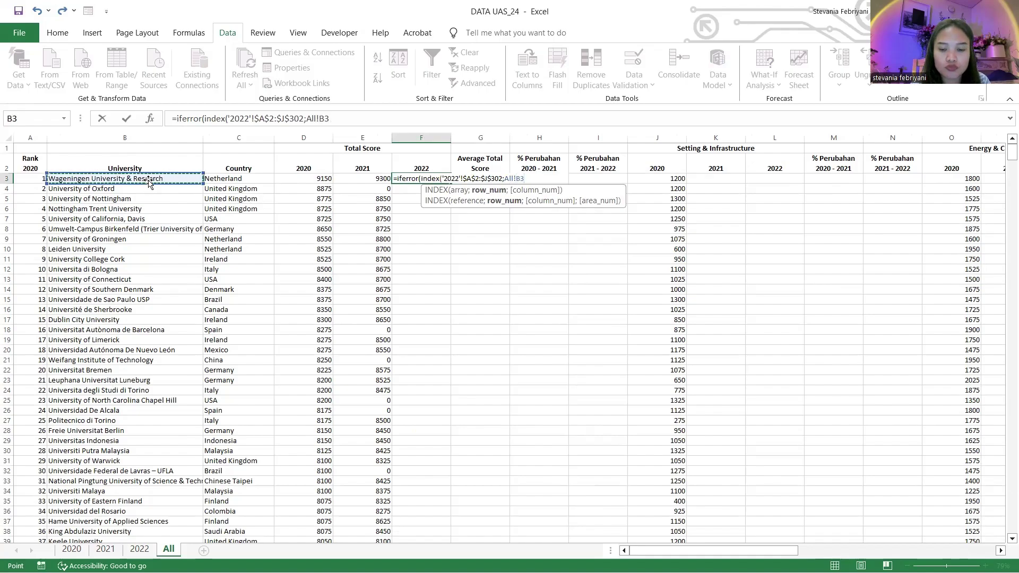
{"action": "type", "text": ";"}
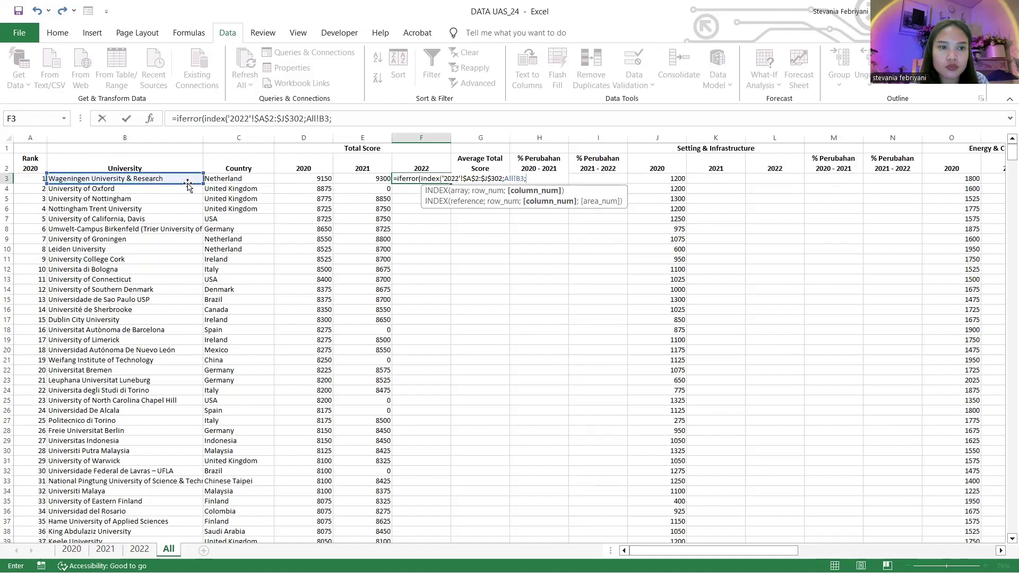
{"action": "type", "text": "4"}
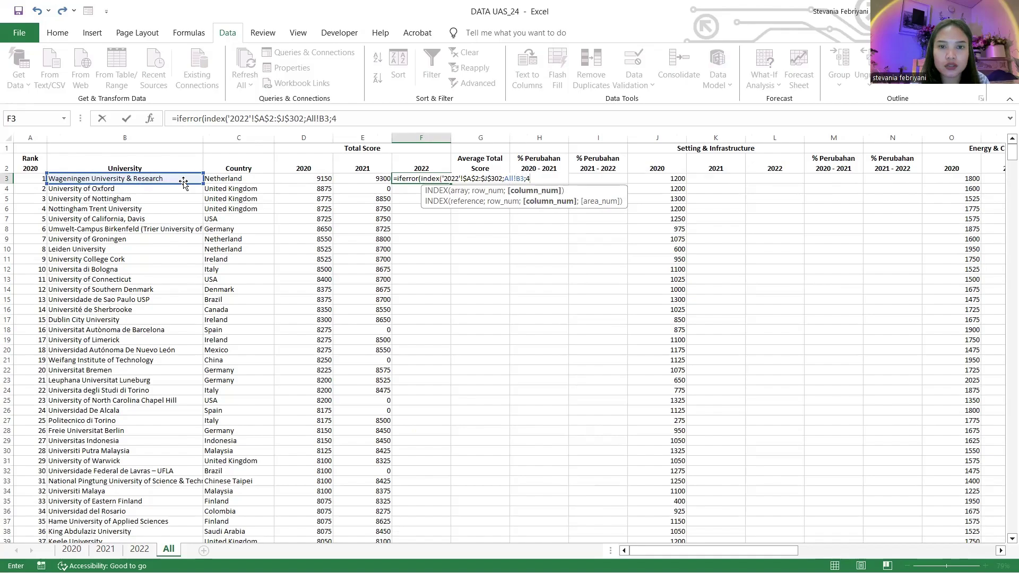
{"action": "type", "text": ")"}
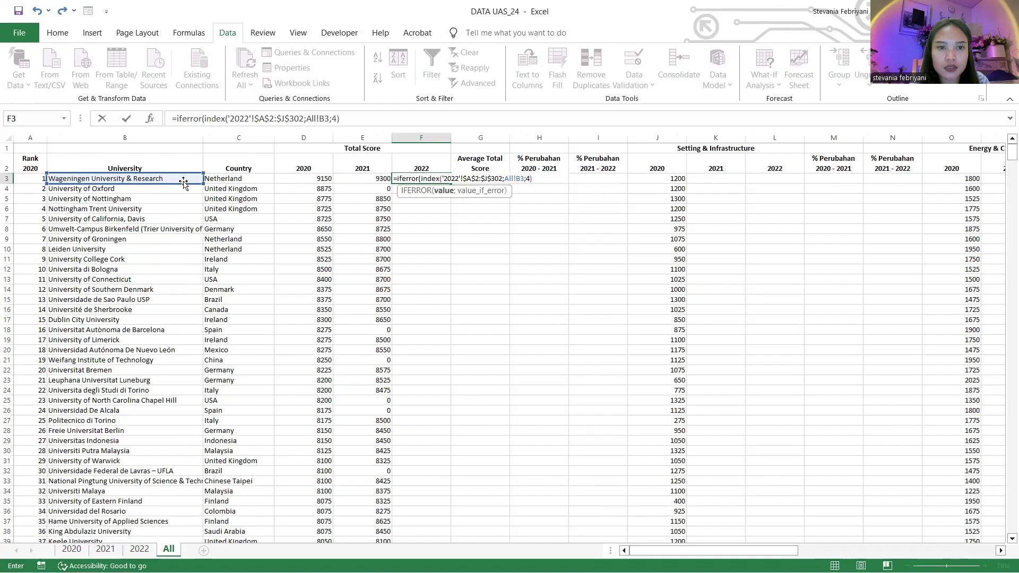
{"action": "key", "text": "BackSpace"}
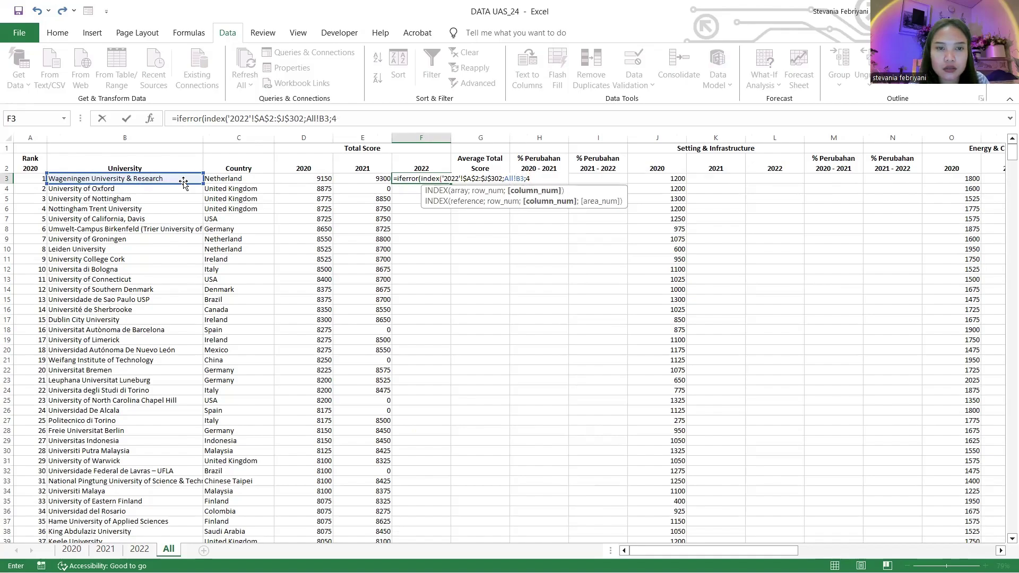
{"action": "key", "text": "BackSpace"}
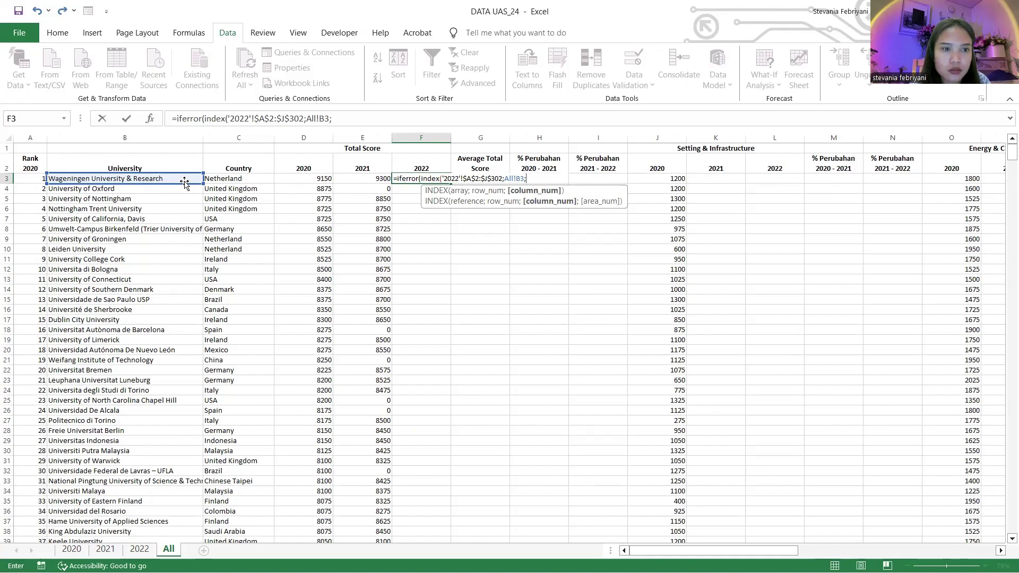
Add the absolute university-name range '2022'!$B$2:$B$302 after All!B3 in the F3 formula.
{"action": "left_click", "coordinate": [159, 170]}
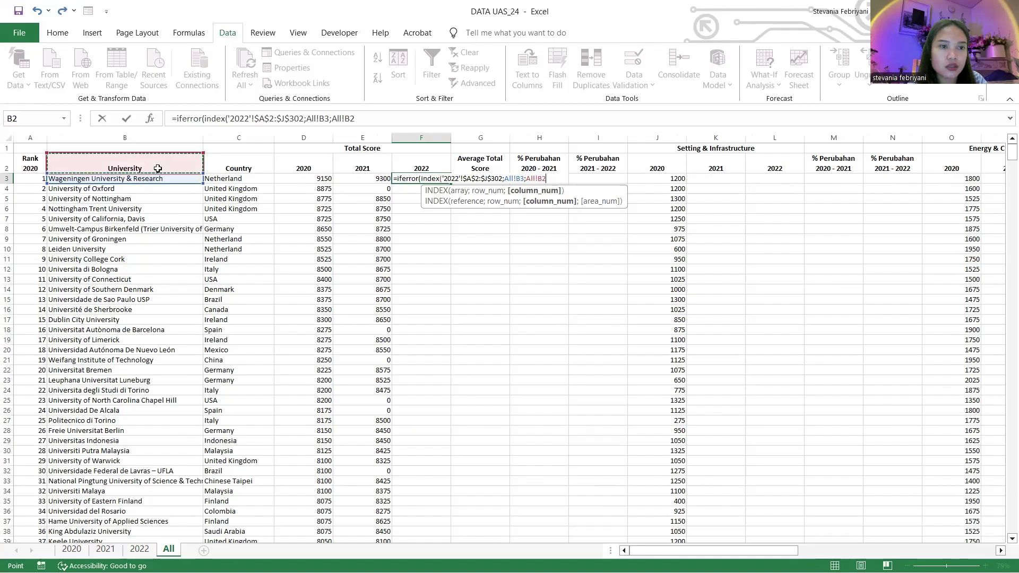
{"action": "left_click", "coordinate": [139, 551]}
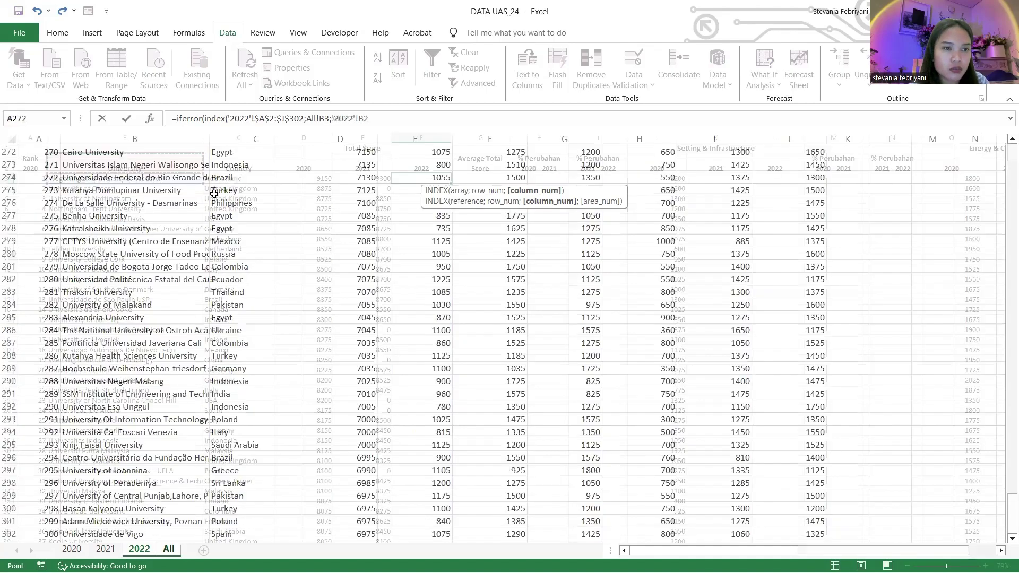
{"action": "scroll", "coordinate": [218, 181], "scroll_direction": "up", "scroll_amount": 19}
{"action": "left_click", "coordinate": [218, 181]}
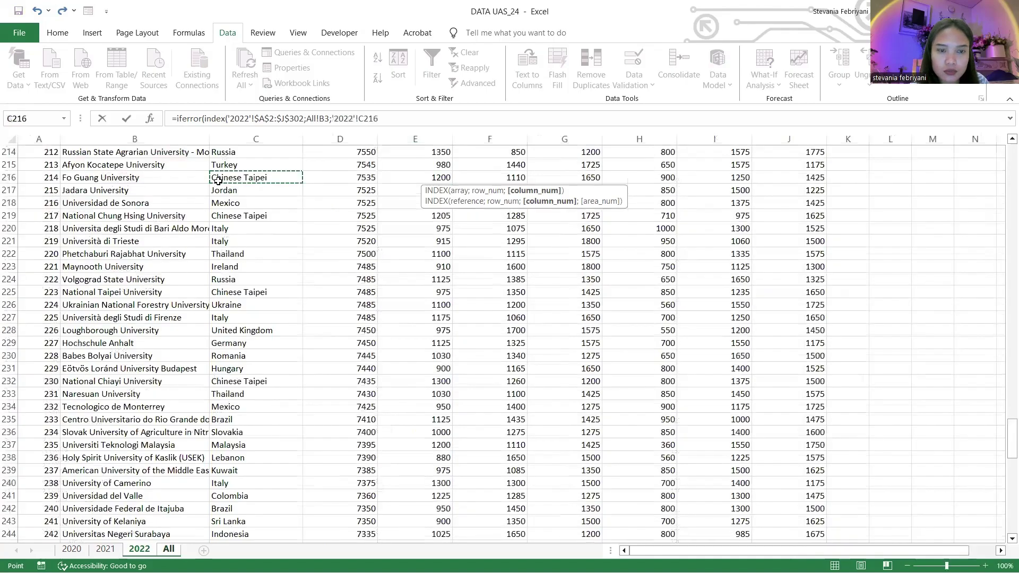
{"action": "key", "text": "ctrl+Up"}
{"action": "key", "text": "Left"}
{"action": "key", "text": "ctrl+shift+Down"}
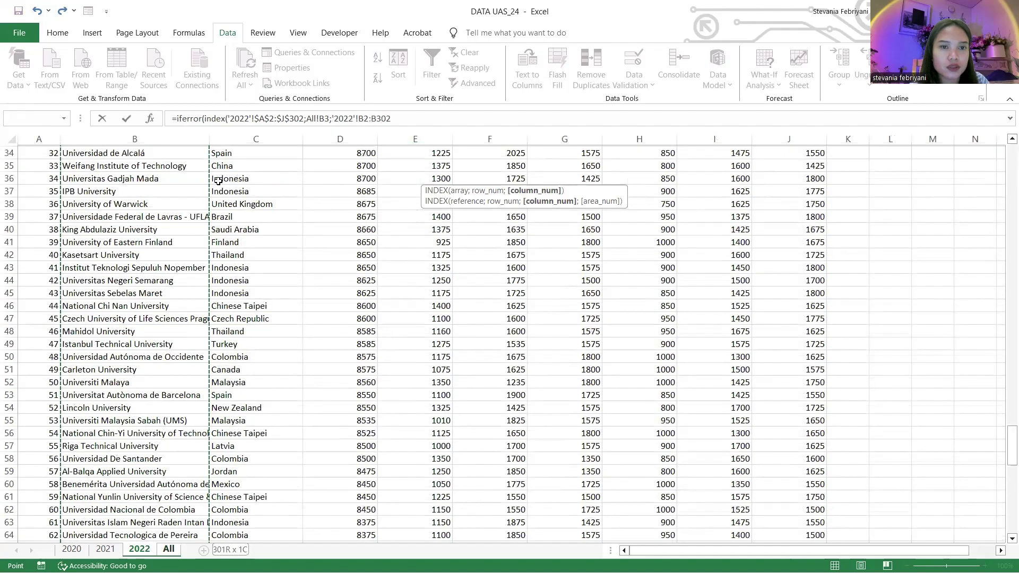
{"action": "key", "text": "F4"}
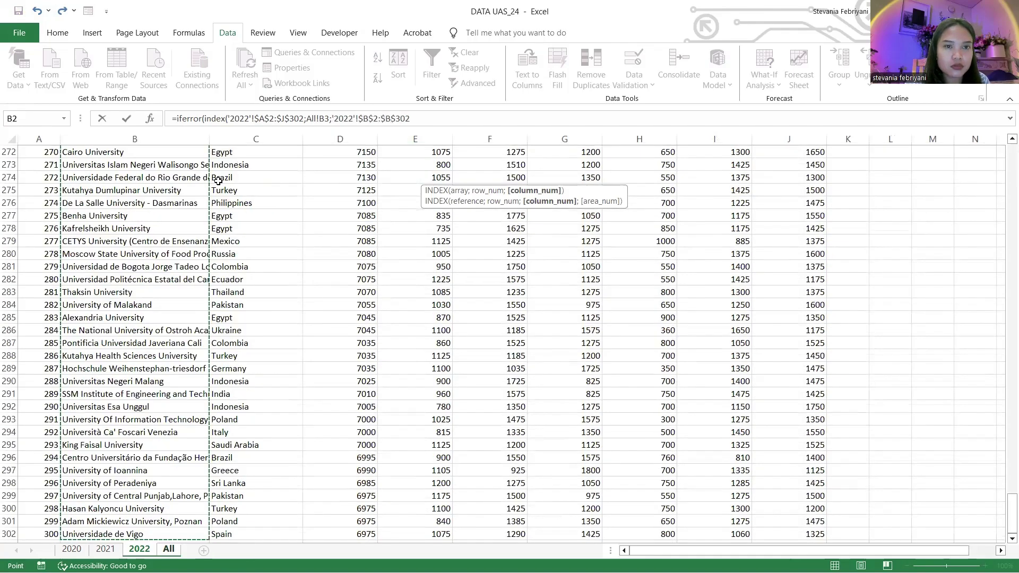
{"action": "type", "text": ";"}
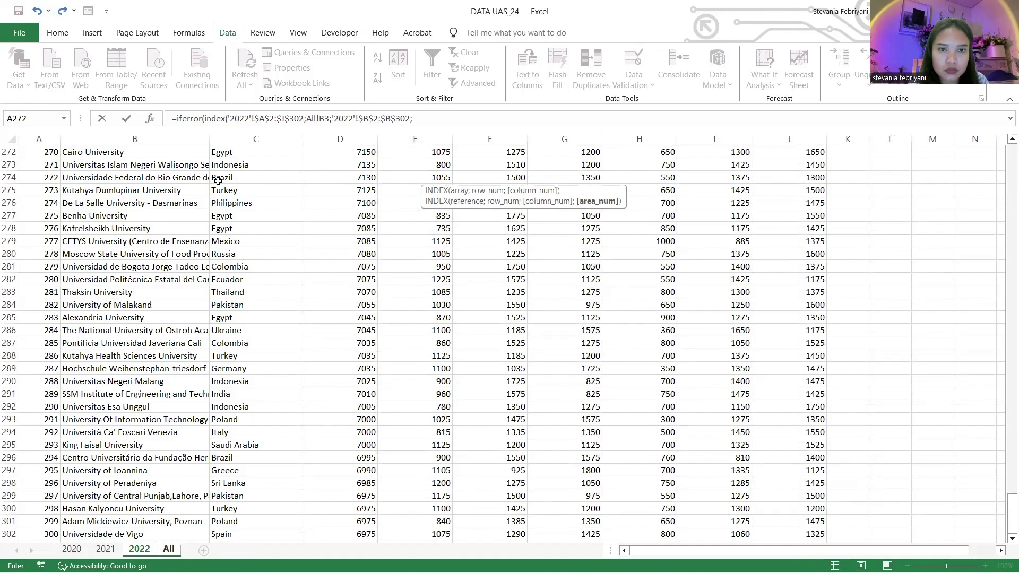
{"action": "key", "text": "BackSpace"}
{"action": "type", "text": ")"}
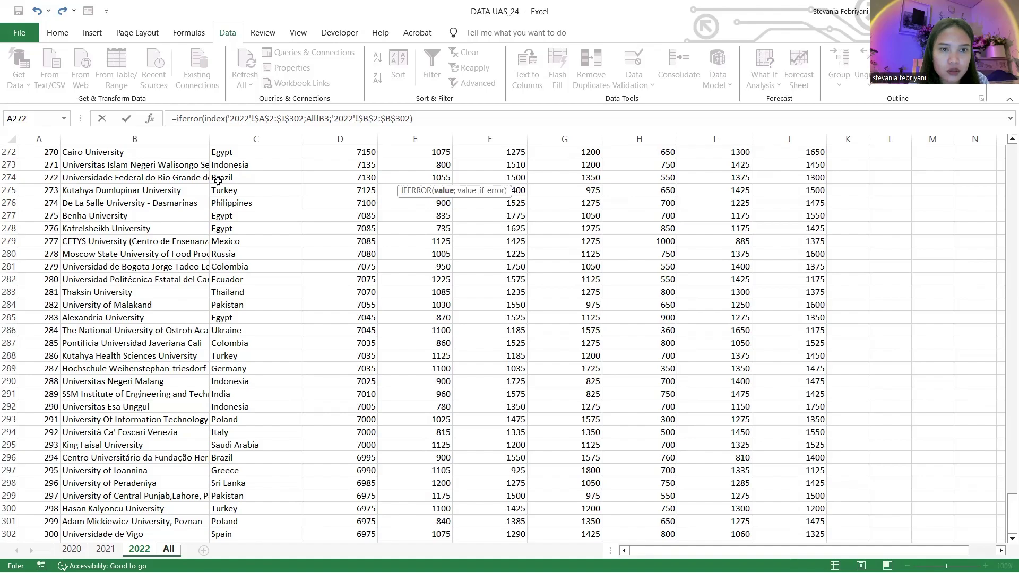
{"action": "key", "text": "BackSpace"}
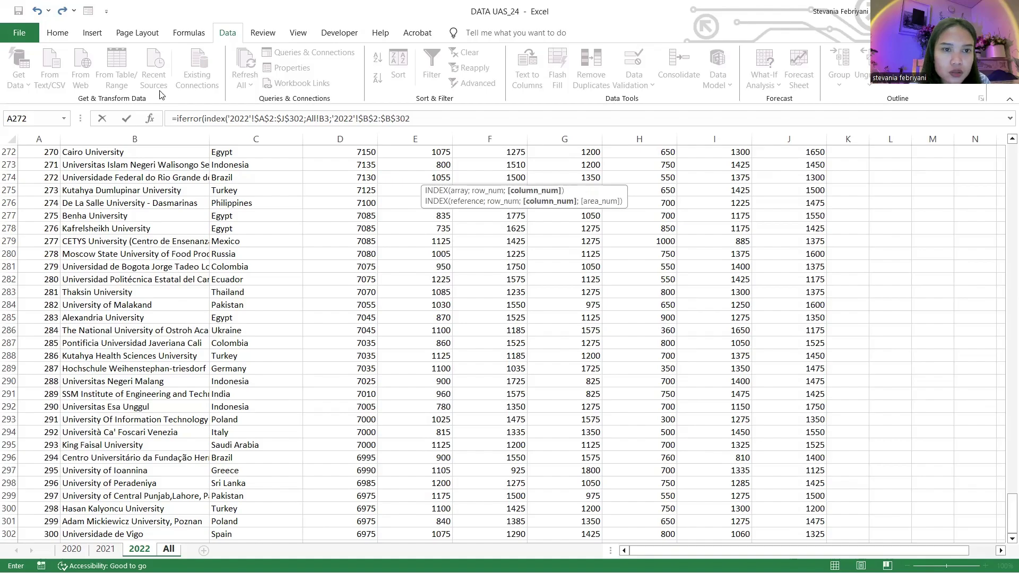
Insert a MATCH function before All!B3 in the F3 formula so it supplies the INDEX row number.
{"action": "left_click", "coordinate": [305, 118]}
{"action": "type", "text": "match"}
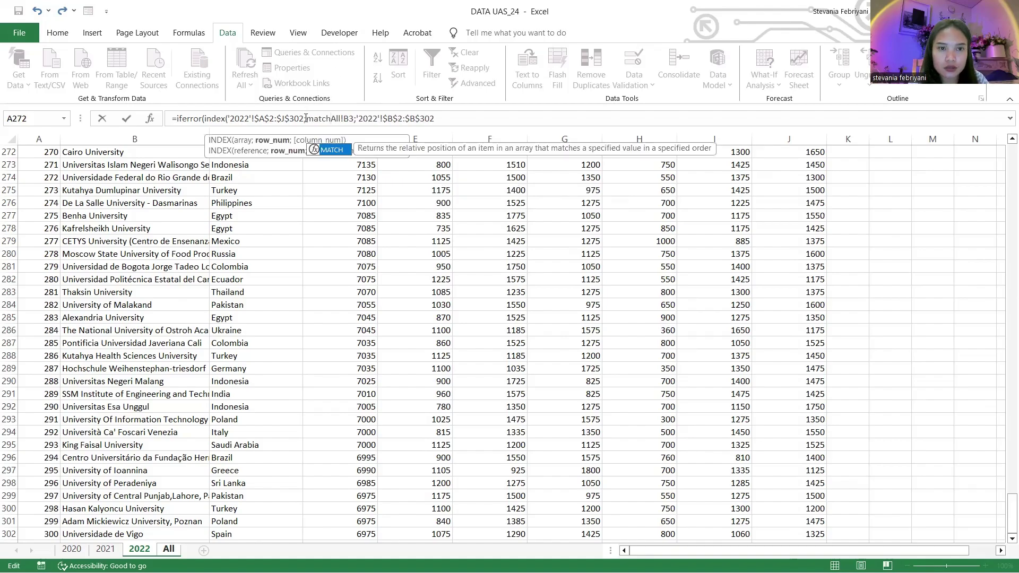
{"action": "type", "text": "("}
{"action": "left_click", "coordinate": [448, 114]}
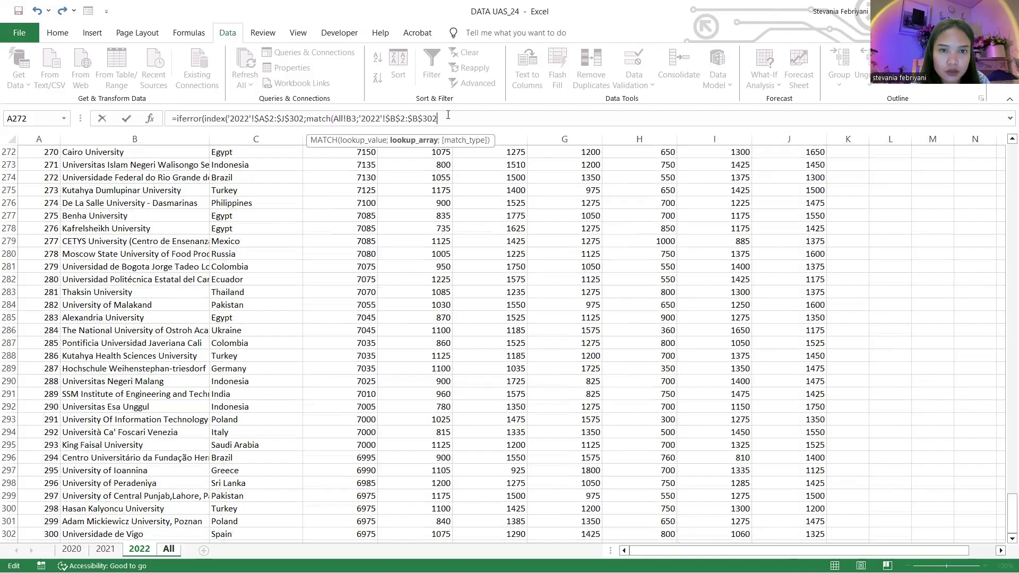
{"action": "left_click", "coordinate": [358, 118]}
{"action": "left_click", "coordinate": [442, 119]}
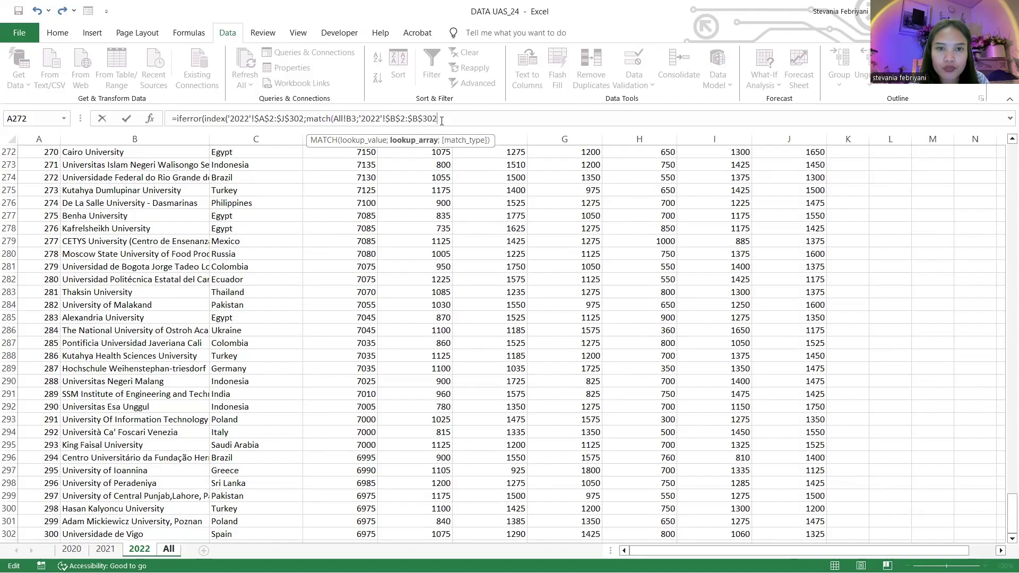
Complete the F3 formula with match type 0, column number 4 and error value 0, and fill it down the 2022 Total Score column.
{"action": "type", "text": ";0);"}
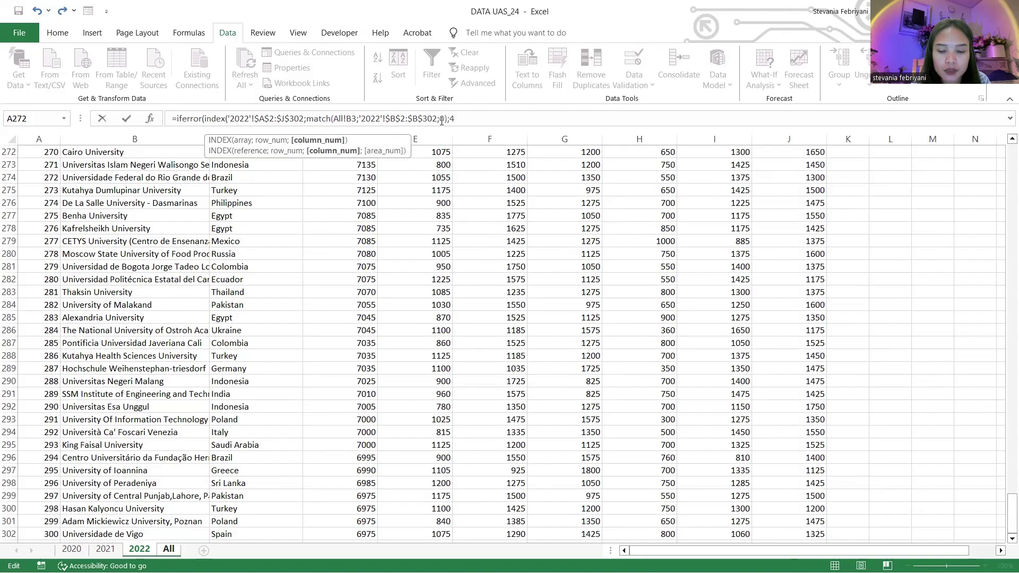
{"action": "type", "text": "4)"}
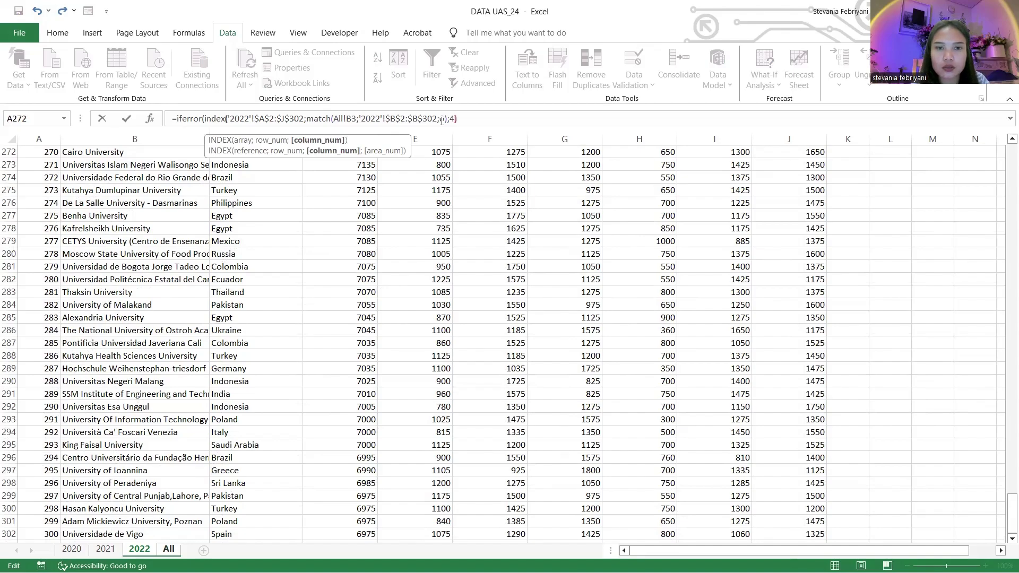
{"action": "type", "text": ";"}
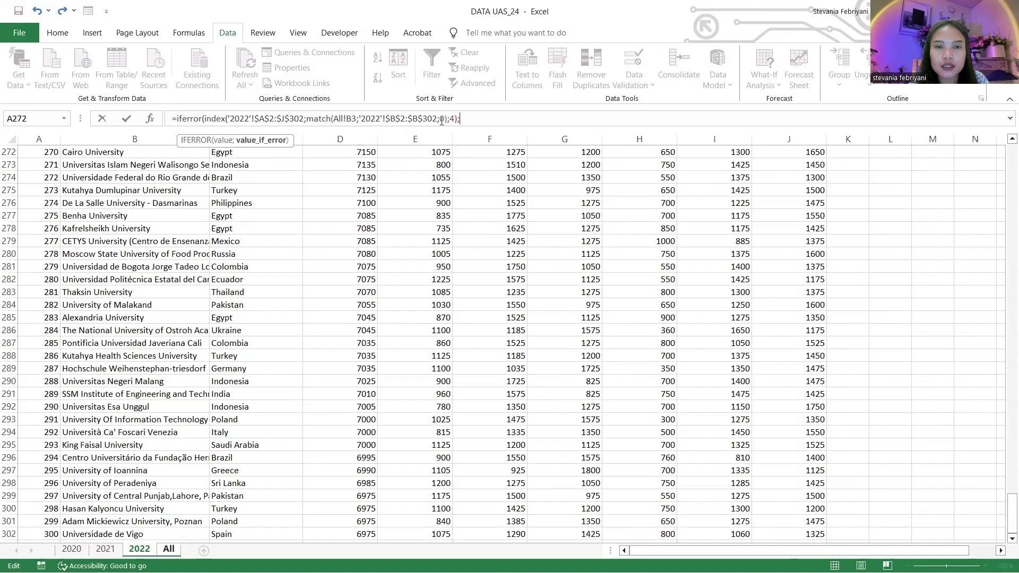
{"action": "type", "text": "0"}
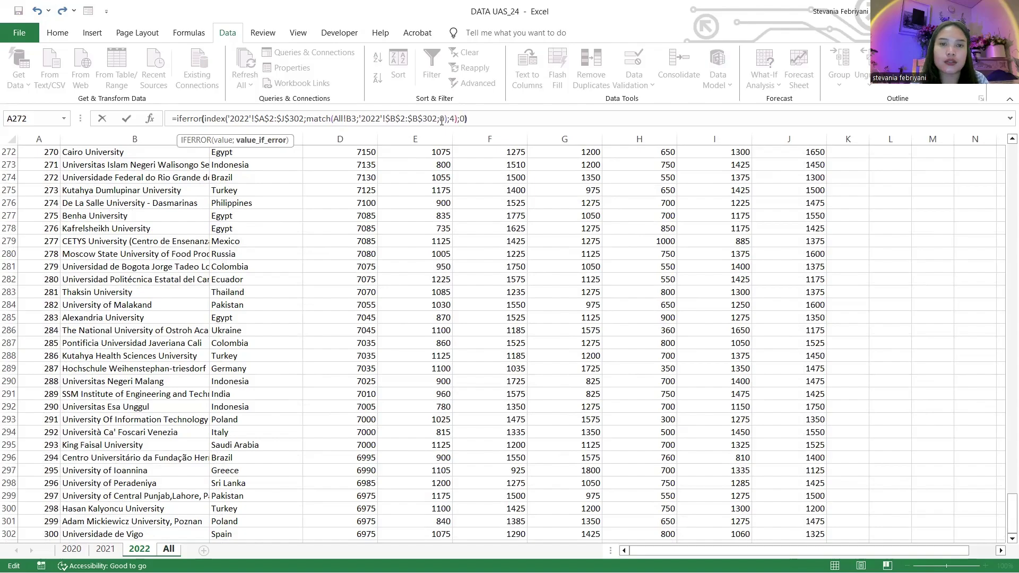
{"action": "key", "text": "Return"}
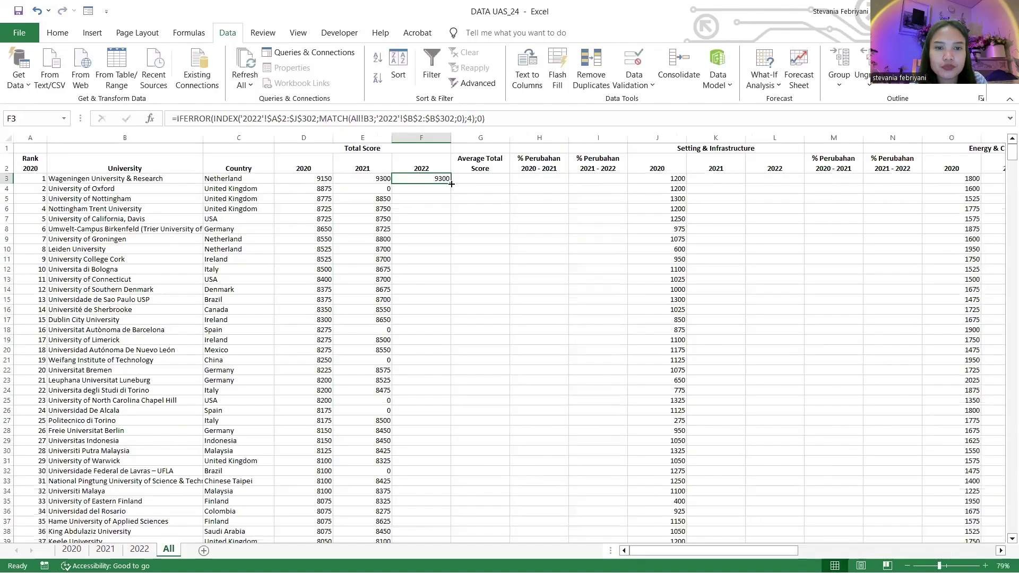
{"action": "double_click", "coordinate": [451, 183]}
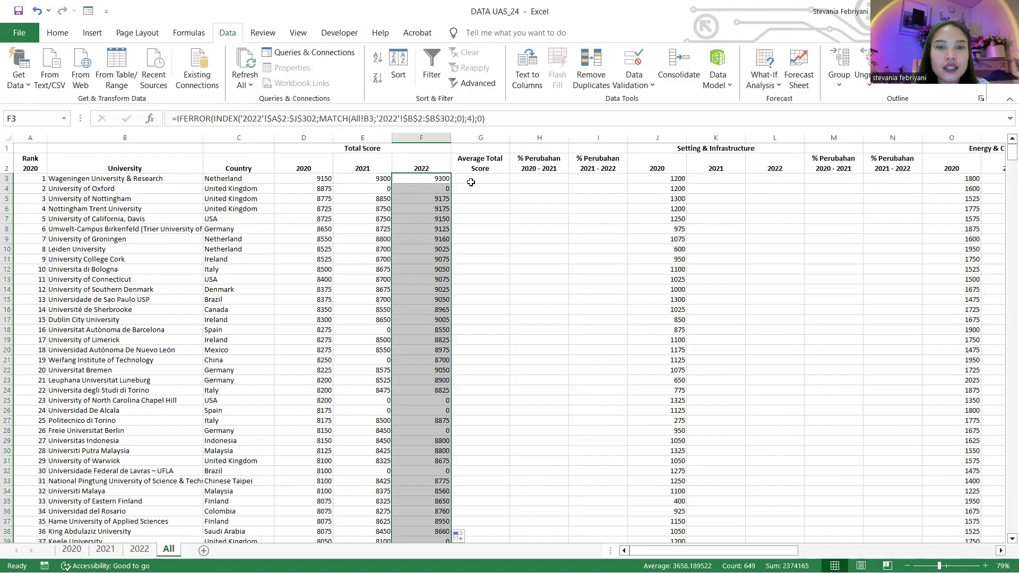
Calculate the Average Total Score in G3 with =AVERAGE(D3:F3) and fill it down the column.
{"action": "left_click", "coordinate": [471, 182]}
{"action": "type", "text": "="}
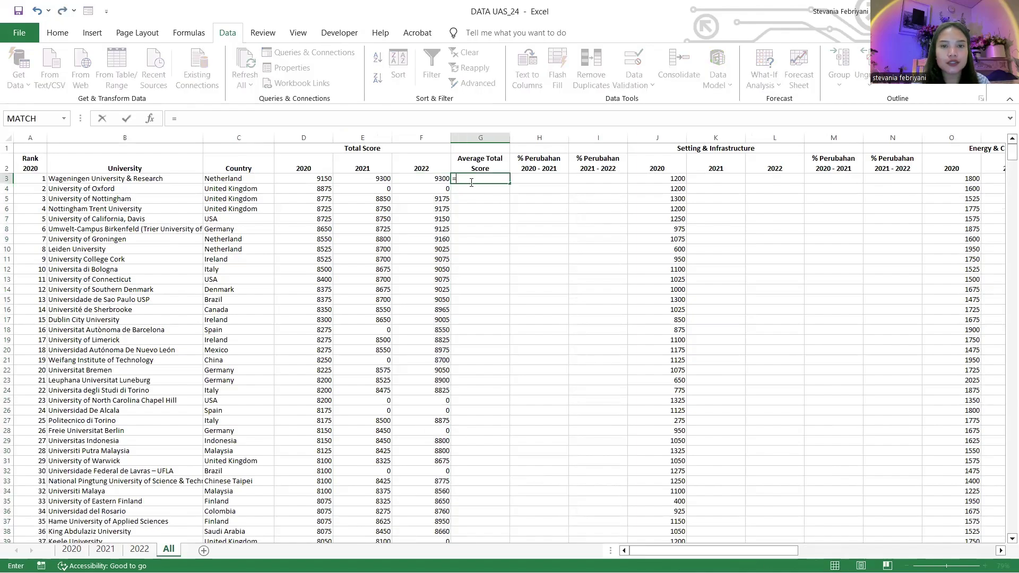
{"action": "type", "text": "average("}
{"action": "left_click", "coordinate": [328, 181]}
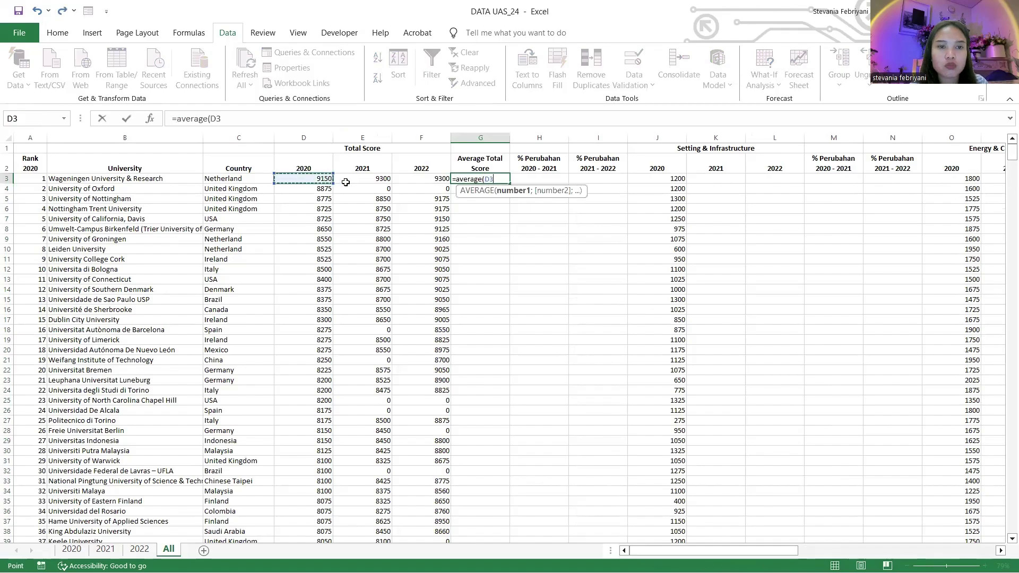
{"action": "left_click", "coordinate": [416, 182], "text": "shift"}
{"action": "key", "text": "Return"}
{"action": "left_click", "coordinate": [504, 180]}
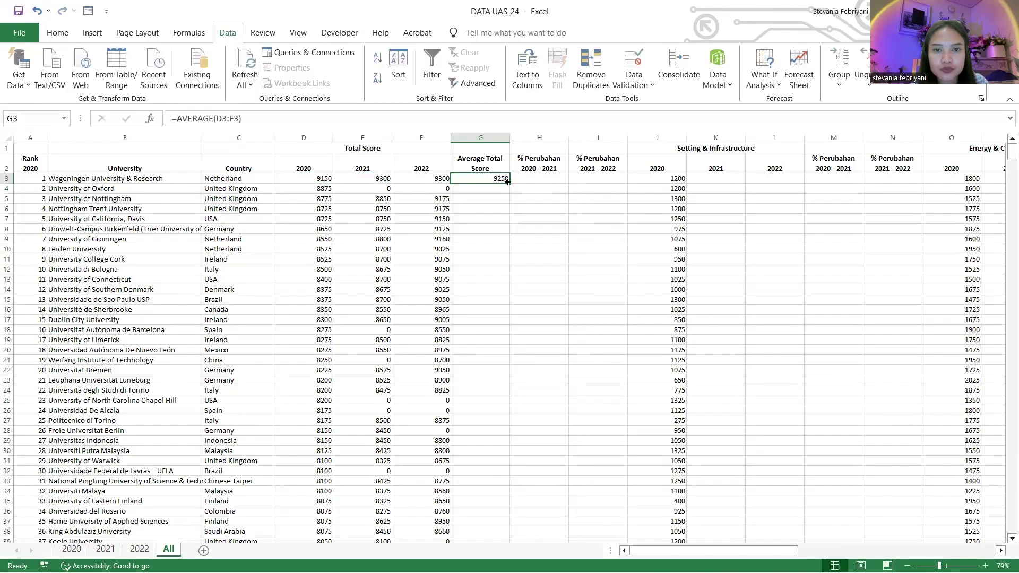
{"action": "double_click", "coordinate": [507, 182]}
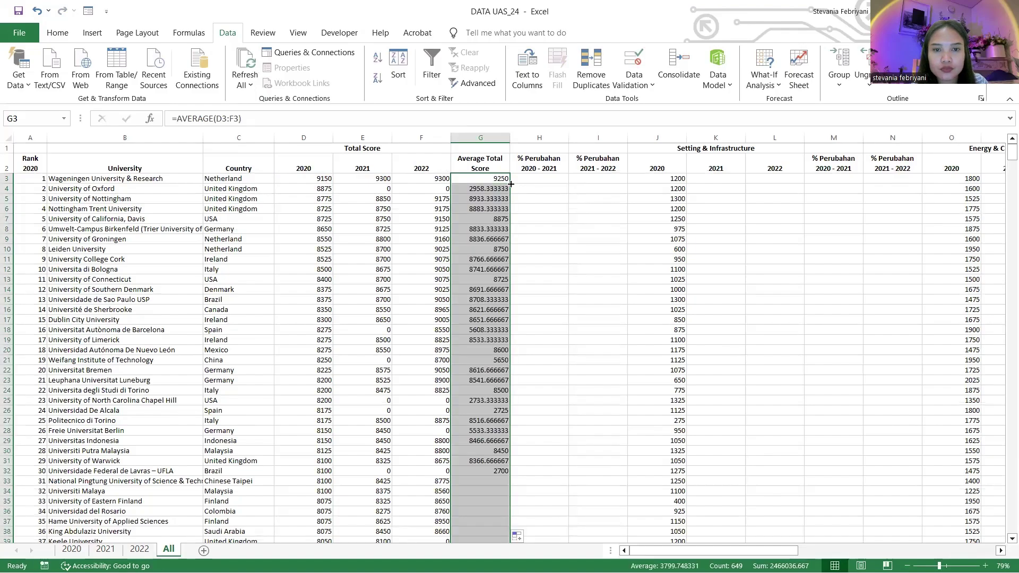
Calculate the 2020 - 2021 percentage change of the total score in H3 with =(E3-D3)/D3.
{"action": "left_click", "coordinate": [530, 179]}
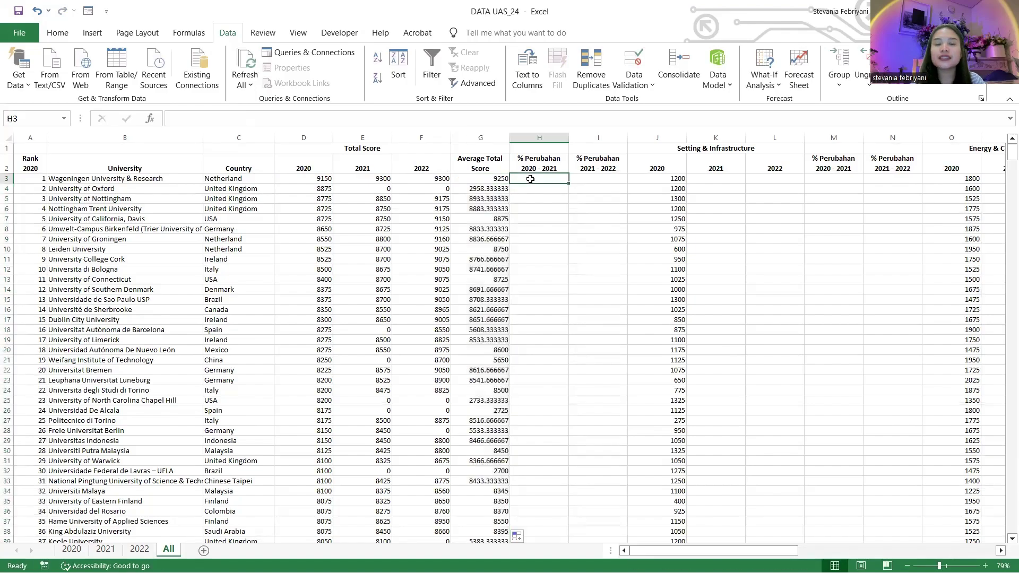
{"action": "type", "text": "="}
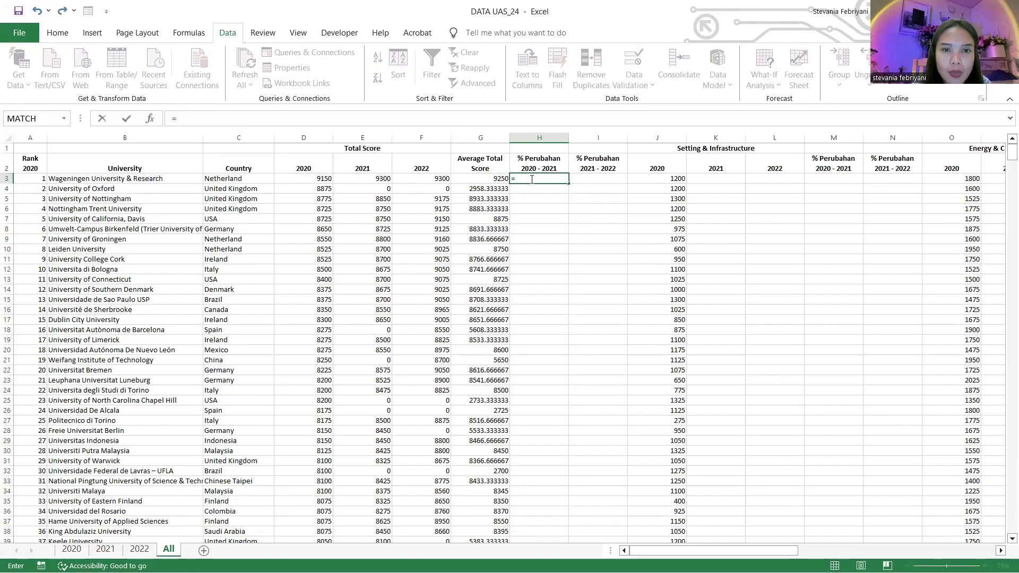
{"action": "type", "text": "("}
{"action": "key", "text": "Left"}
{"action": "key", "text": "Left"}
{"action": "key", "text": "Left"}
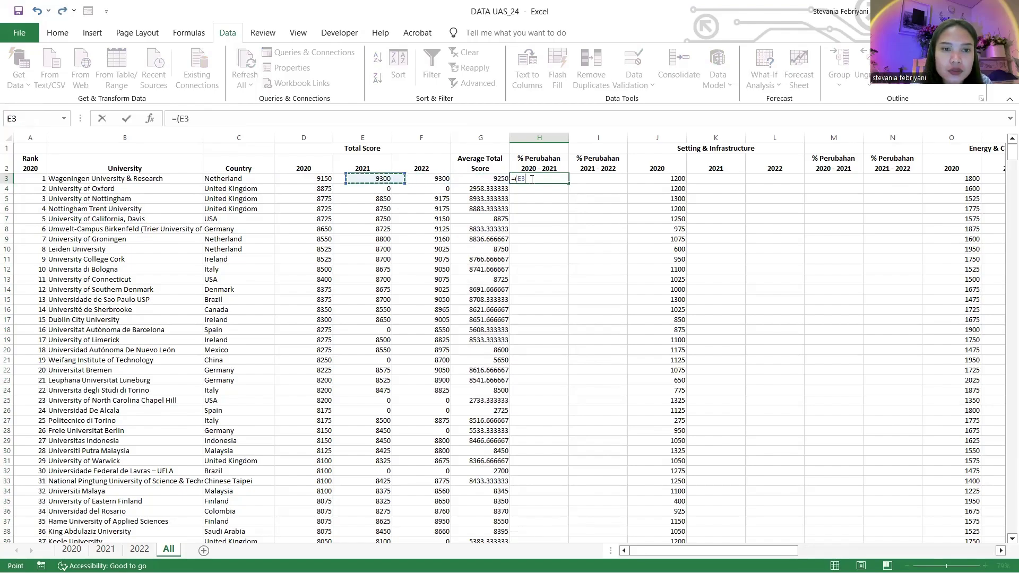
{"action": "type", "text": "-"}
{"action": "key", "text": "Left"}
{"action": "key", "text": "Left"}
{"action": "key", "text": "Left"}
{"action": "key", "text": "Left"}
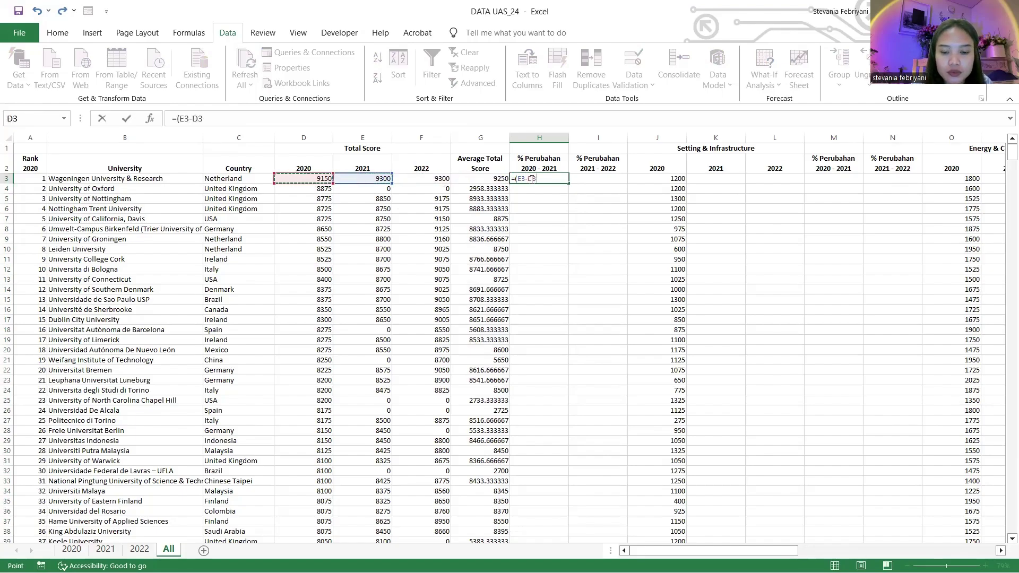
{"action": "type", "text": ")/"}
{"action": "key", "text": "Left"}
{"action": "key", "text": "Left"}
{"action": "key", "text": "Left"}
{"action": "key", "text": "Left"}
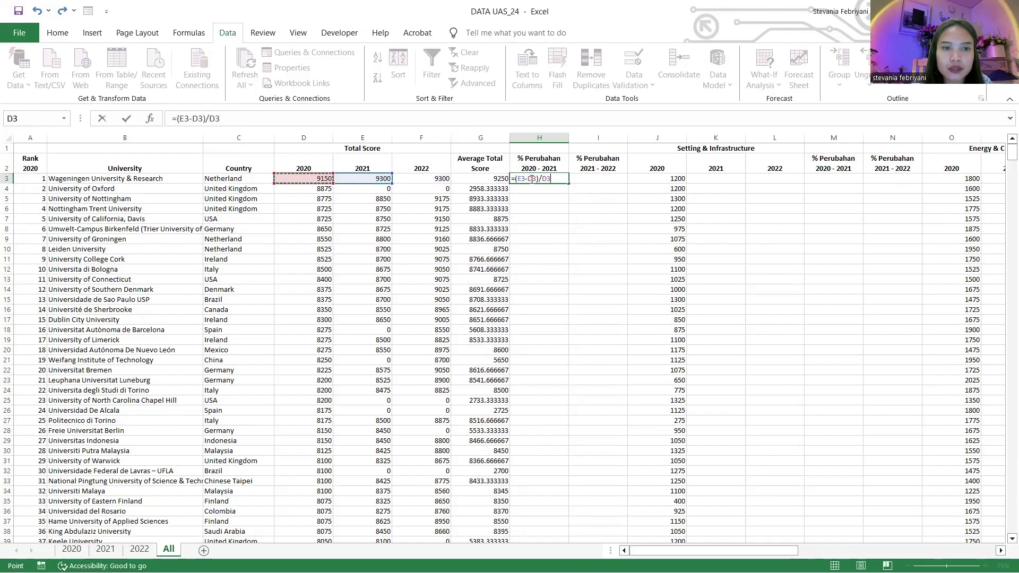
{"action": "key", "text": "Return"}
Copy the percentage change formula from H3 across to I3 for 2021 - 2022.
{"action": "left_click", "coordinate": [554, 178]}
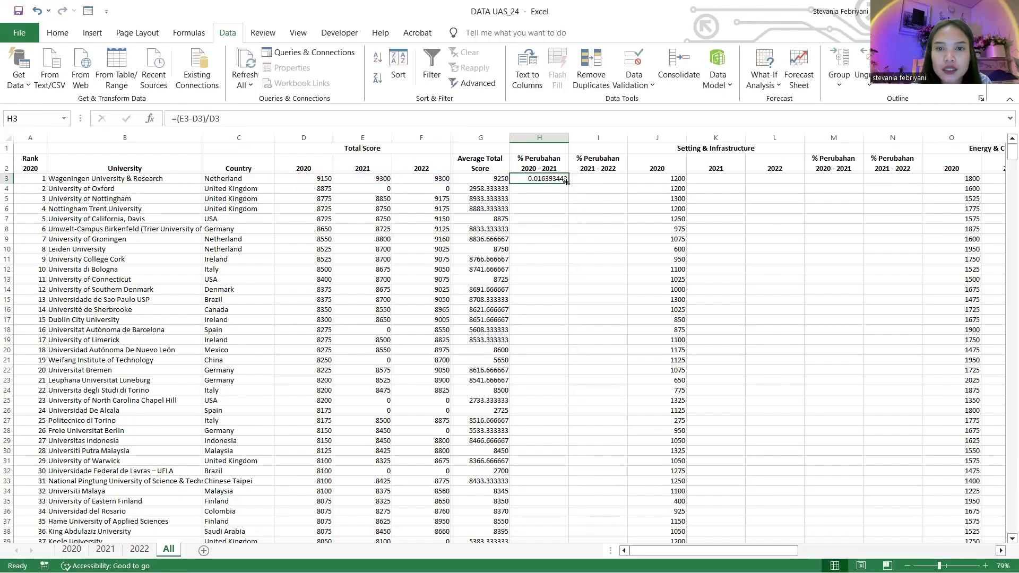
{"action": "left_click_drag", "start_coordinate": [568, 183], "coordinate": [589, 175]}
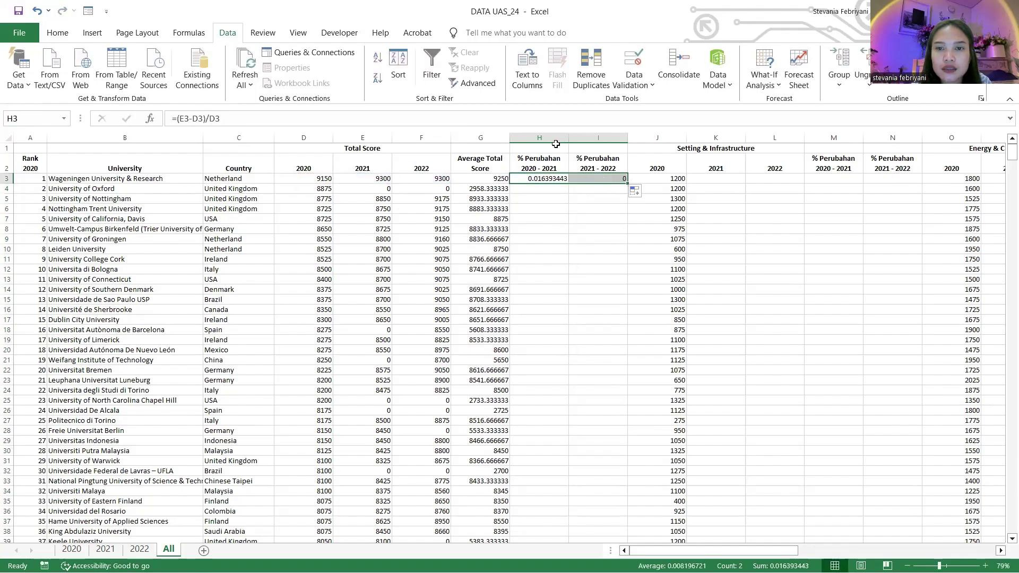
{"action": "left_click", "coordinate": [92, 32]}
{"action": "left_click", "coordinate": [581, 178]}
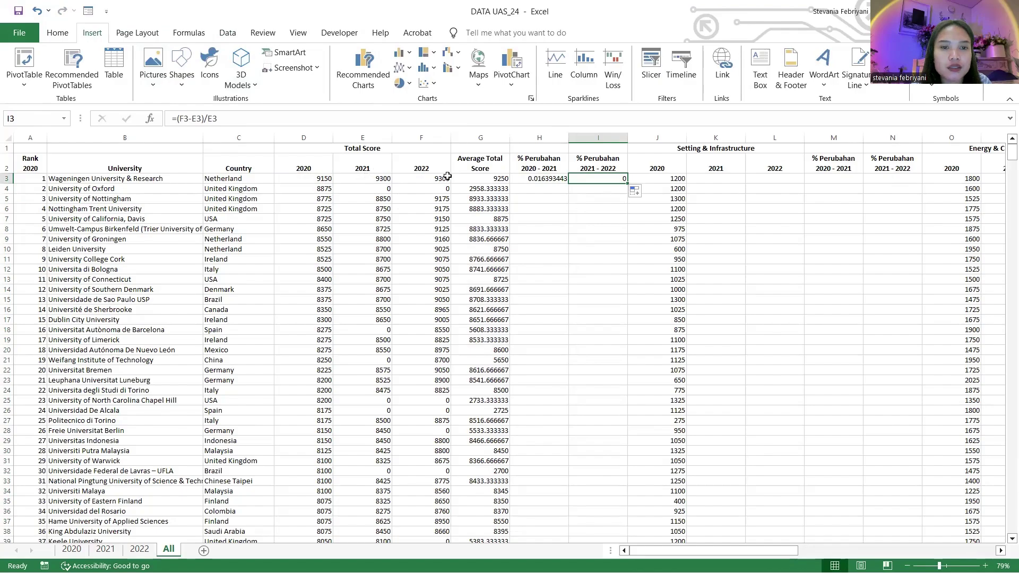
Format the two % Perubahan columns H and I as percentages with two decimal places.
{"action": "left_click", "coordinate": [57, 32]}
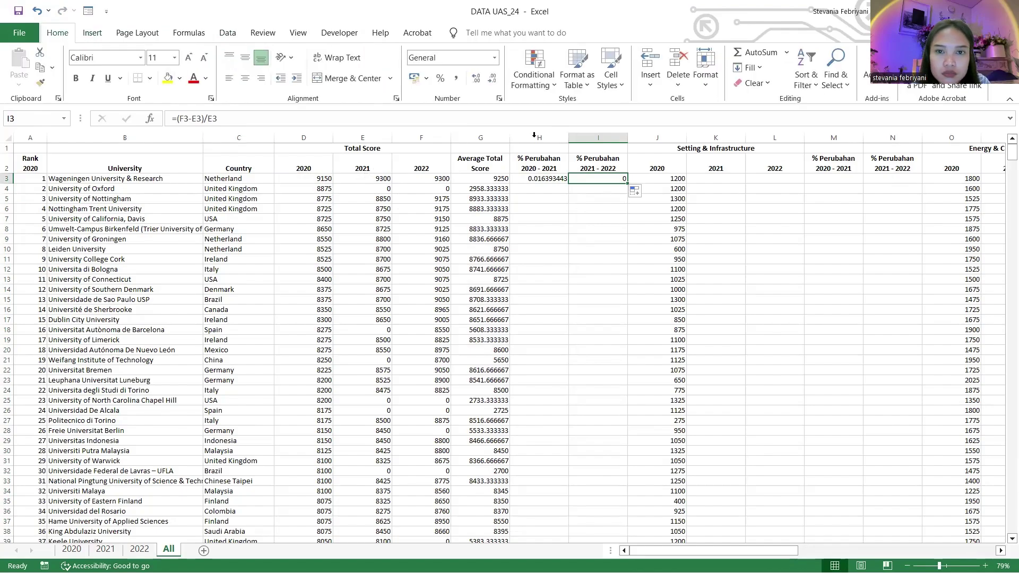
{"action": "left_click_drag", "start_coordinate": [540, 137], "coordinate": [598, 138]}
{"action": "left_click", "coordinate": [440, 78]}
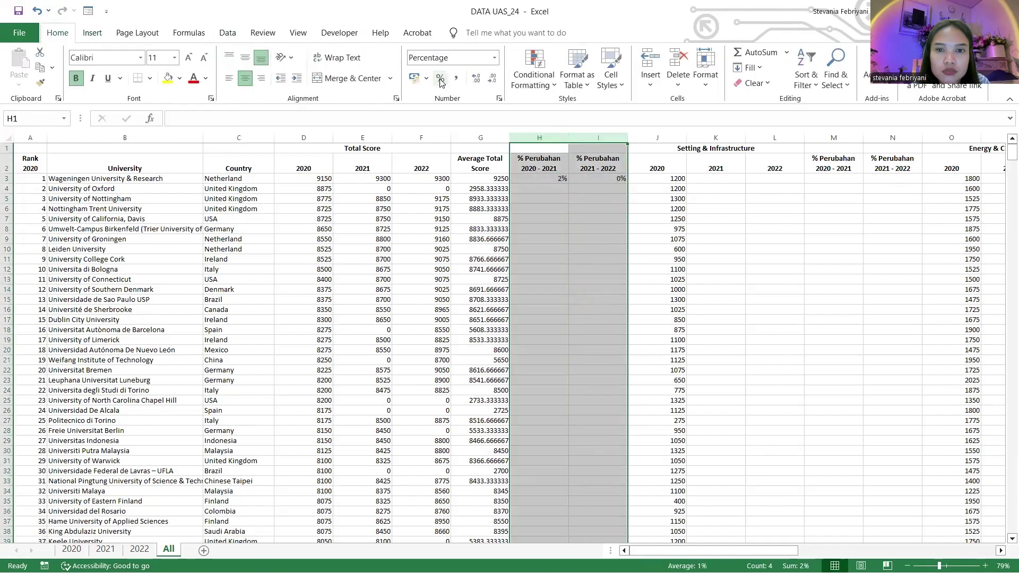
{"action": "left_click", "coordinate": [479, 85]}
{"action": "left_click", "coordinate": [479, 85]}
{"action": "left_click", "coordinate": [480, 85]}
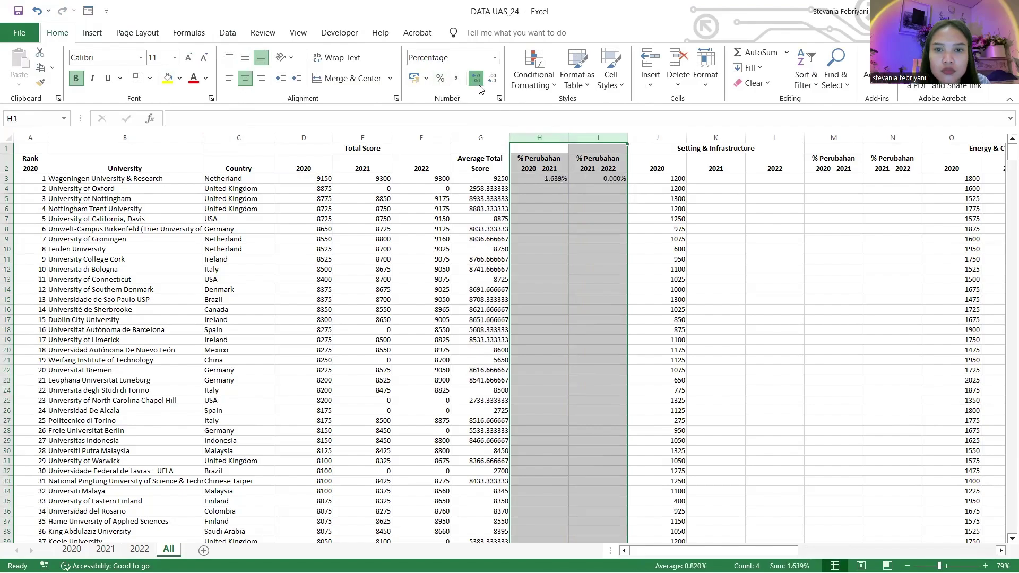
{"action": "left_click", "coordinate": [480, 86]}
{"action": "left_click", "coordinate": [480, 85]}
{"action": "left_click", "coordinate": [491, 85]}
{"action": "left_click", "coordinate": [491, 80]}
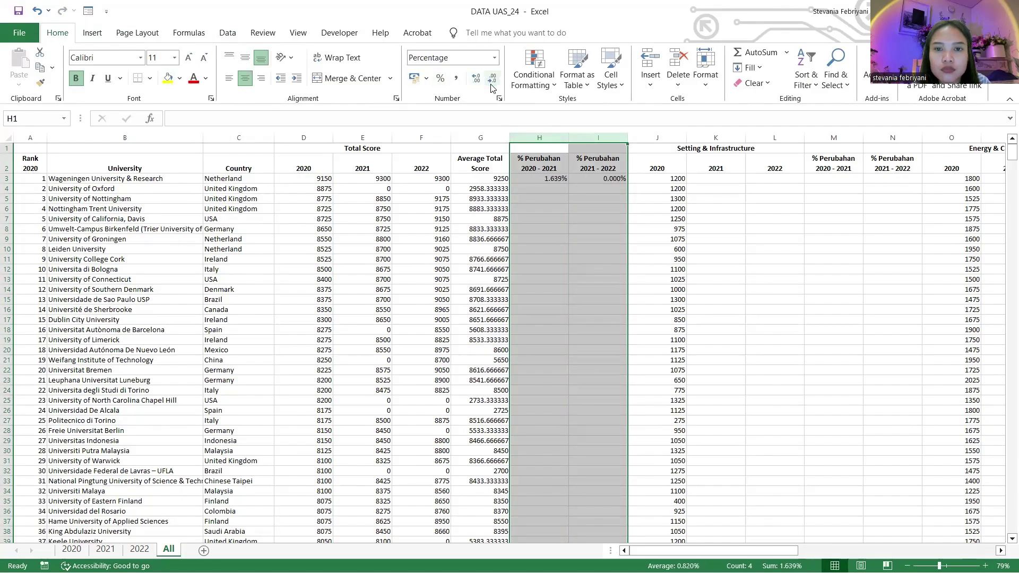
{"action": "left_click", "coordinate": [492, 80]}
{"action": "left_click", "coordinate": [541, 232]}
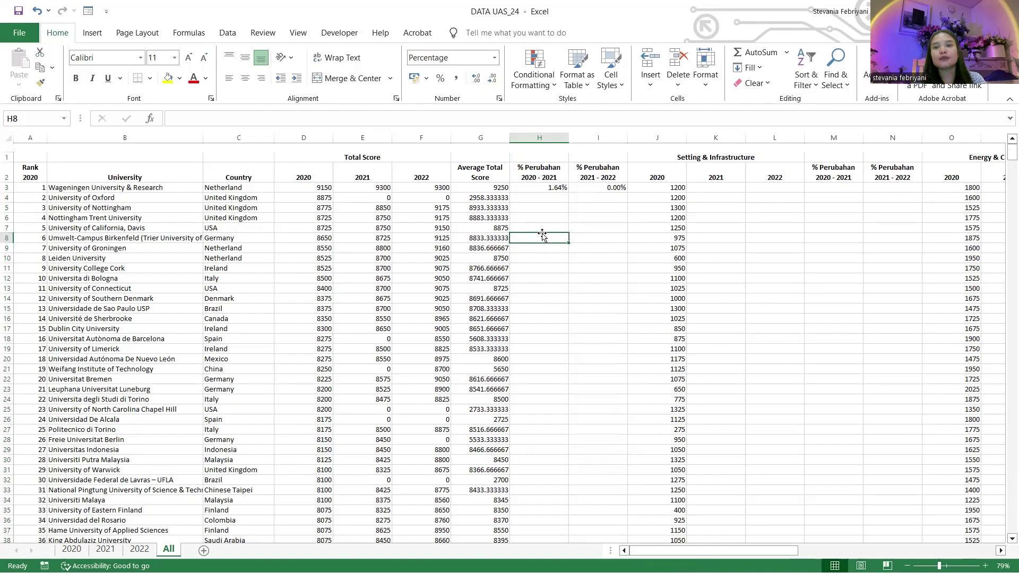
{"action": "scroll", "coordinate": [542, 233], "scroll_direction": "right", "scroll_amount": 2}
{"action": "scroll", "coordinate": [541, 234], "scroll_direction": "right", "scroll_amount": 4}
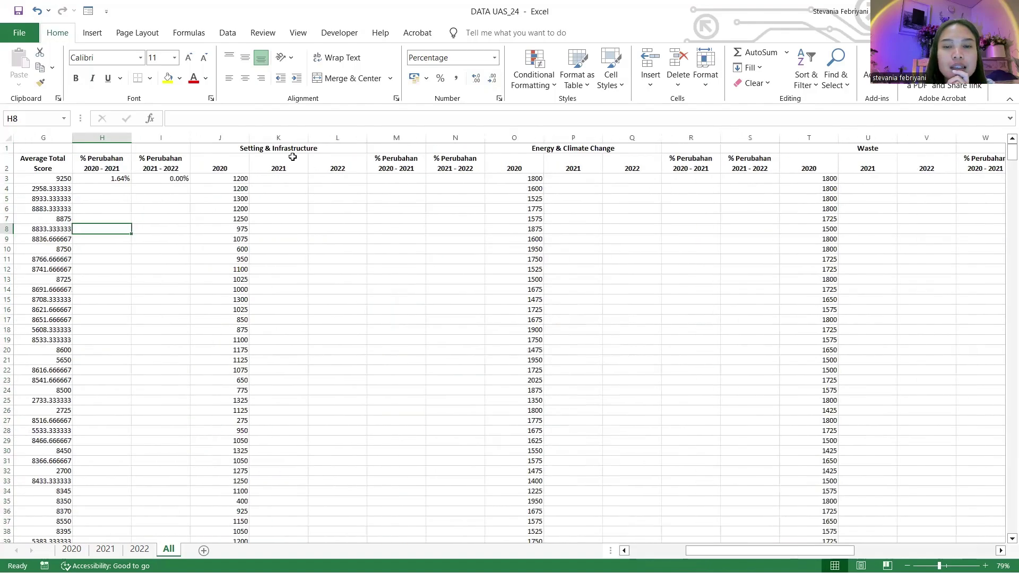
Examine the completed score and % Perubahan columns of every category on the All sheet of the DATA UAS_24 (1) workbook.
{"action": "scroll", "coordinate": [433, 241], "scroll_direction": "left", "scroll_amount": 2}
{"action": "scroll", "coordinate": [433, 243], "scroll_direction": "left", "scroll_amount": 4}
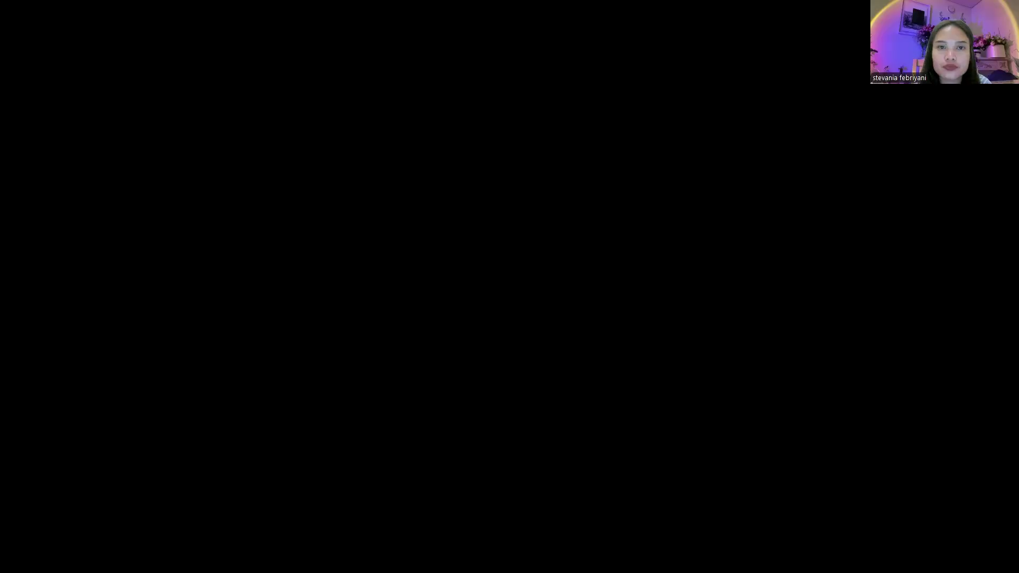
{"action": "scroll", "coordinate": [534, 234], "scroll_direction": "right", "scroll_amount": 4}
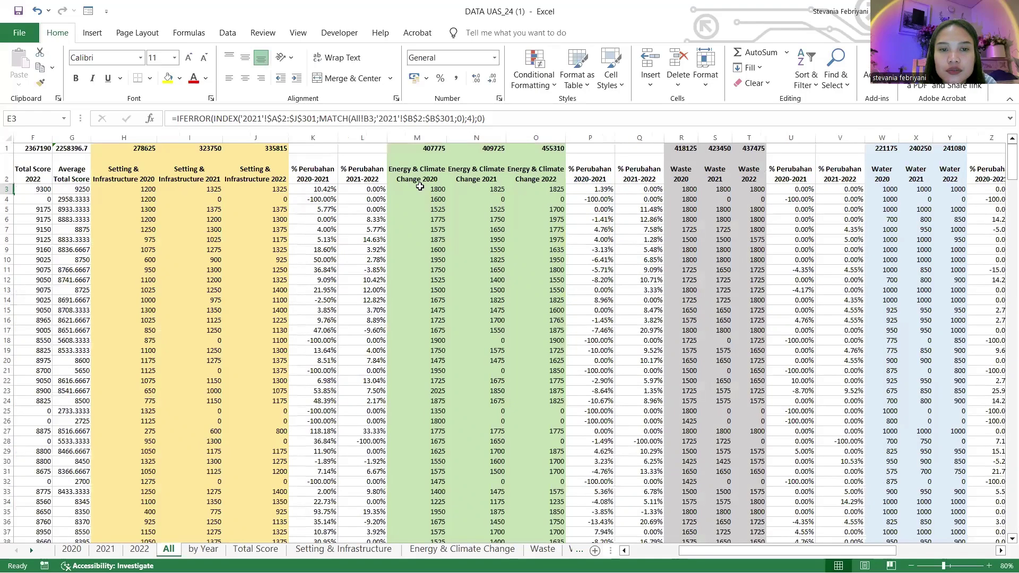
{"action": "left_click", "coordinate": [422, 189]}
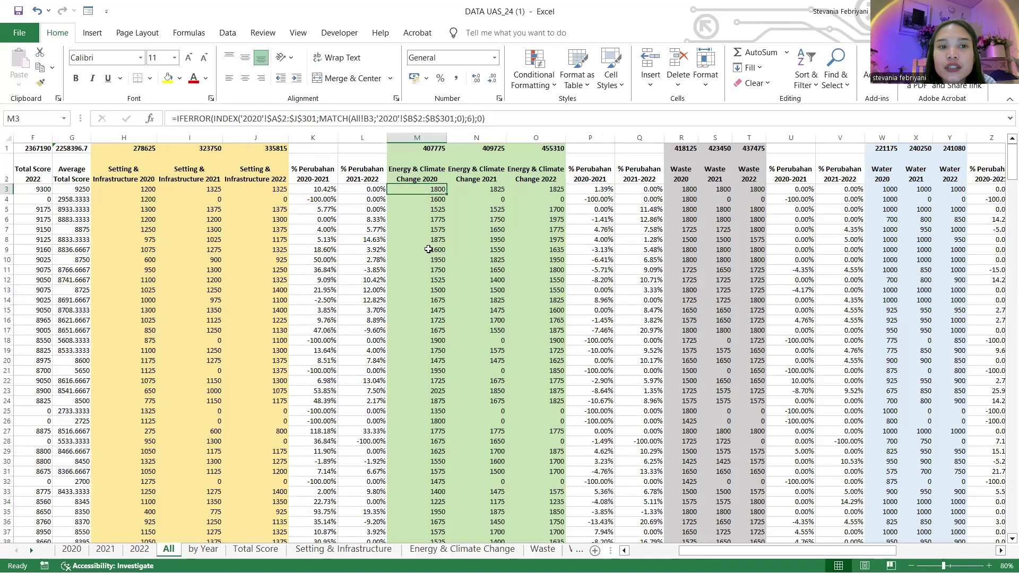
{"action": "scroll", "coordinate": [428, 250], "scroll_direction": "right", "scroll_amount": 4}
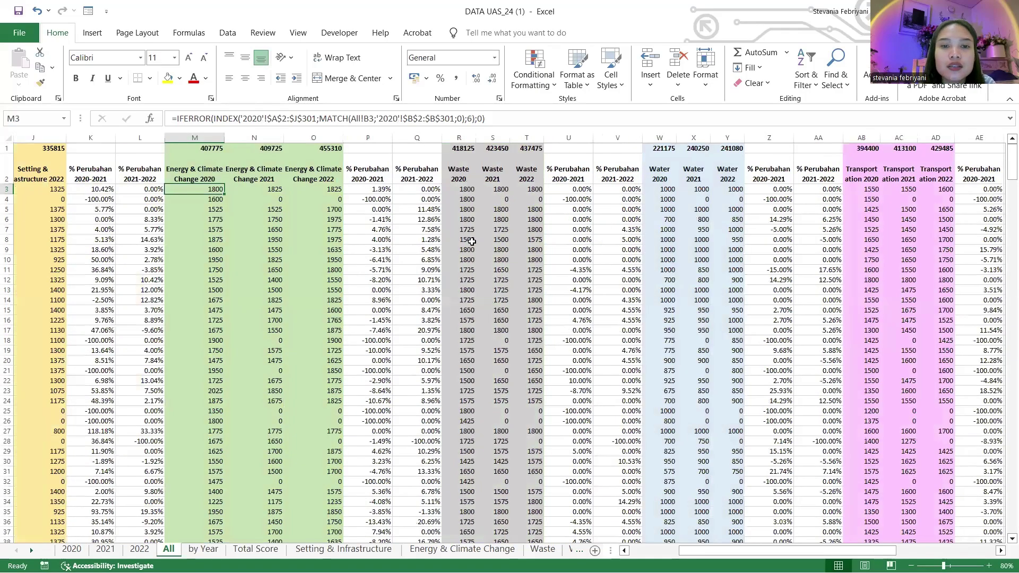
{"action": "scroll", "coordinate": [471, 242], "scroll_direction": "right", "scroll_amount": 2}
{"action": "left_click", "coordinate": [487, 216]}
{"action": "scroll", "coordinate": [486, 216], "scroll_direction": "right", "scroll_amount": 10}
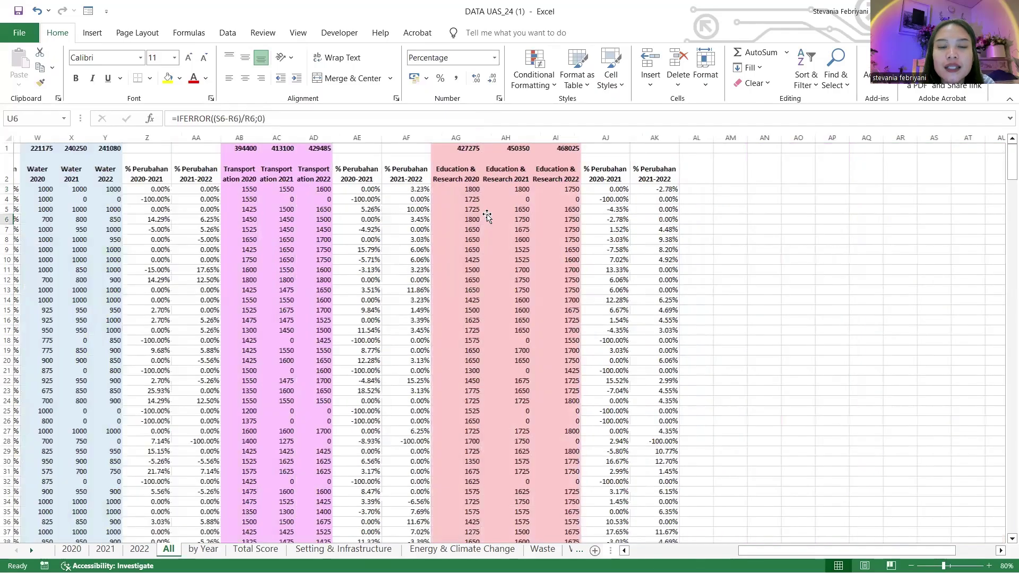
{"action": "scroll", "coordinate": [379, 209], "scroll_direction": "left", "scroll_amount": 20}
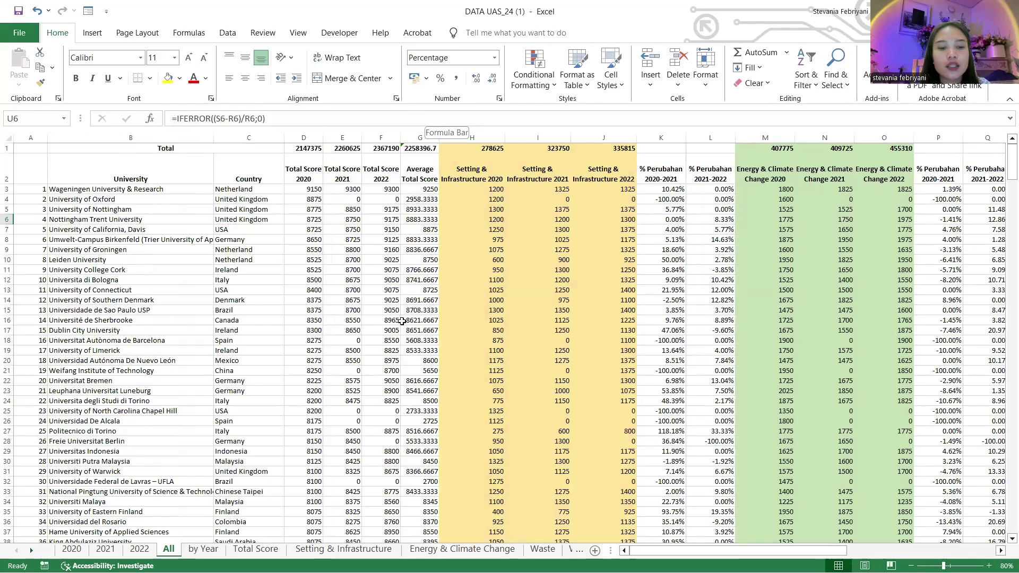
Clear the existing distribution statistics in M3:O9 on the Setting & Infrastructure sheet.
{"action": "left_click", "coordinate": [293, 550]}
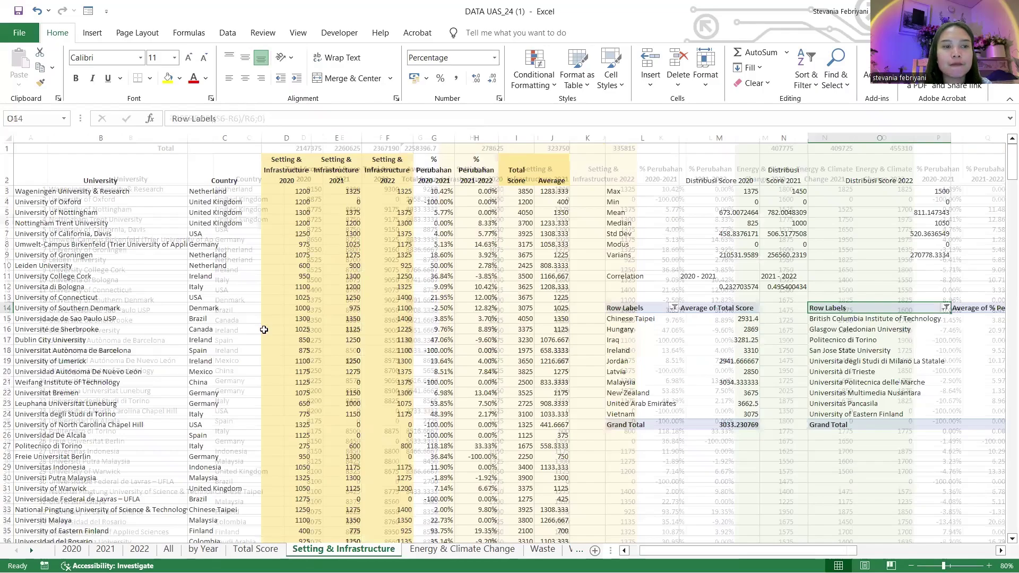
{"action": "scroll", "coordinate": [263, 330], "scroll_direction": "right", "scroll_amount": 1}
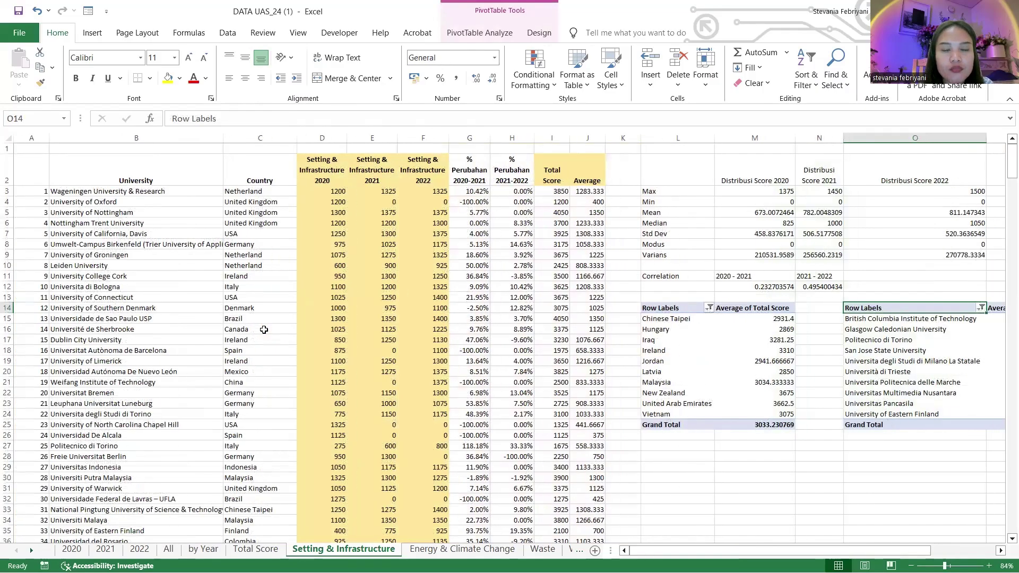
{"action": "scroll", "coordinate": [348, 228], "scroll_direction": "right", "scroll_amount": 3}
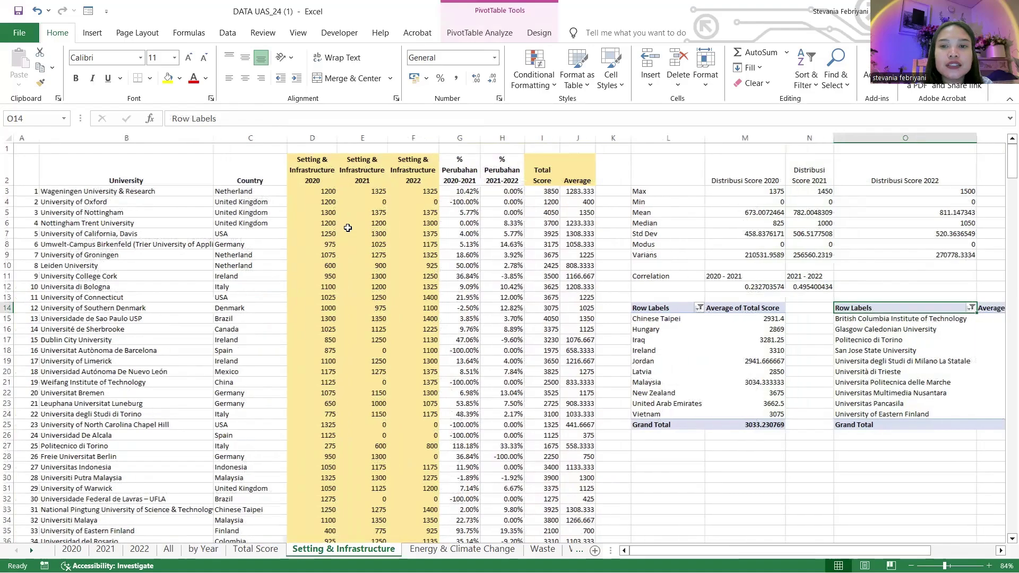
{"action": "scroll", "coordinate": [444, 162], "scroll_direction": "right", "scroll_amount": 3}
{"action": "left_click", "coordinate": [444, 161]}
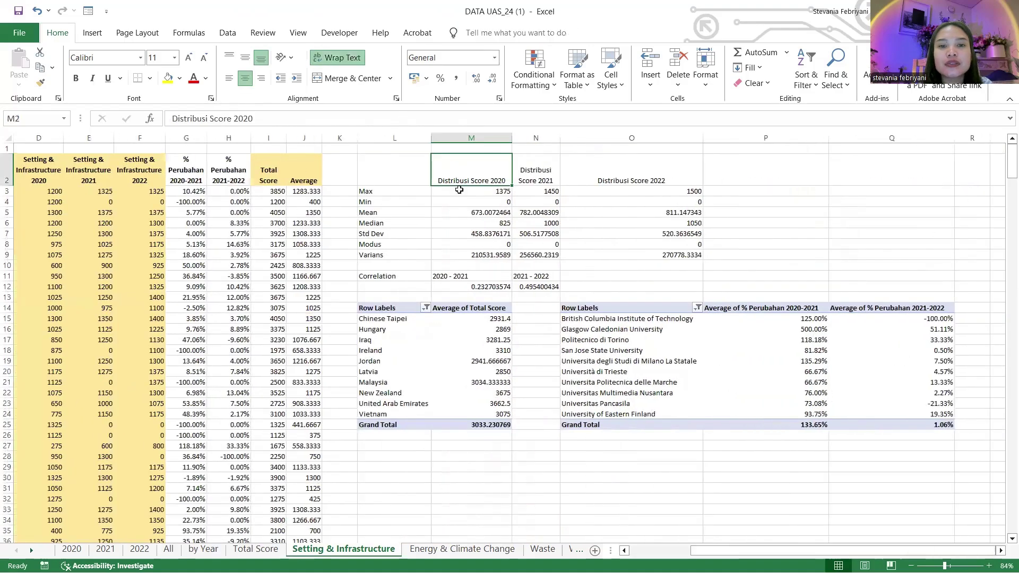
{"action": "left_click_drag", "start_coordinate": [463, 193], "coordinate": [610, 255]}
{"action": "key", "text": "Delete"}
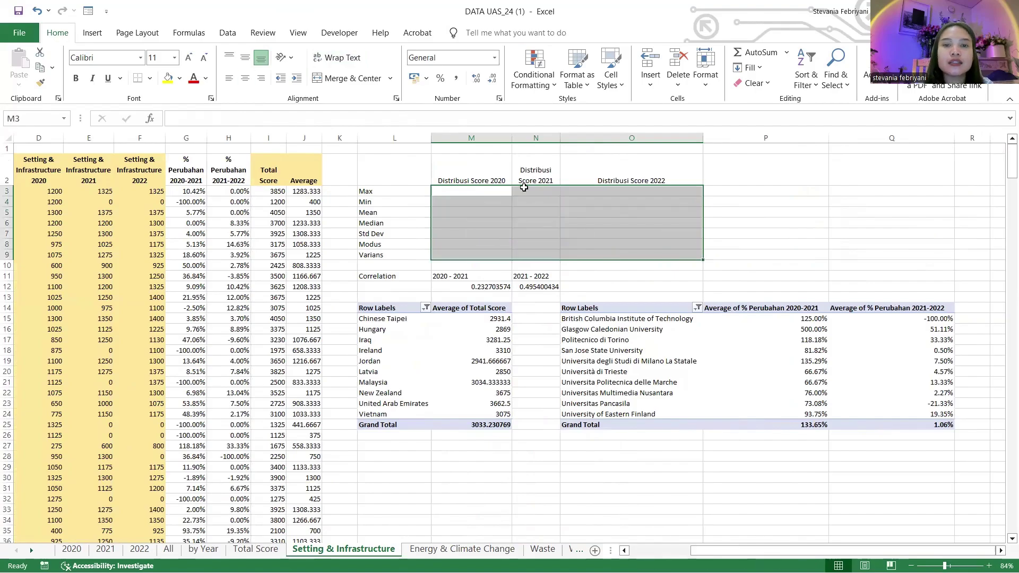
Calculate the maximum Setting & Infrastructure 2020 score in M3 with MAX over D3:D416.
{"action": "left_click", "coordinate": [492, 190]}
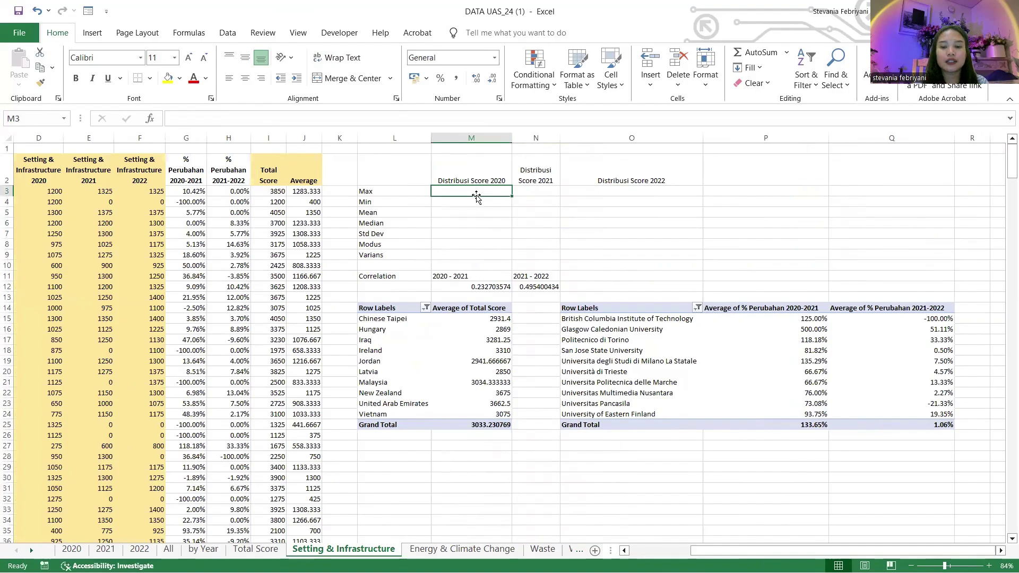
{"action": "type", "text": "="}
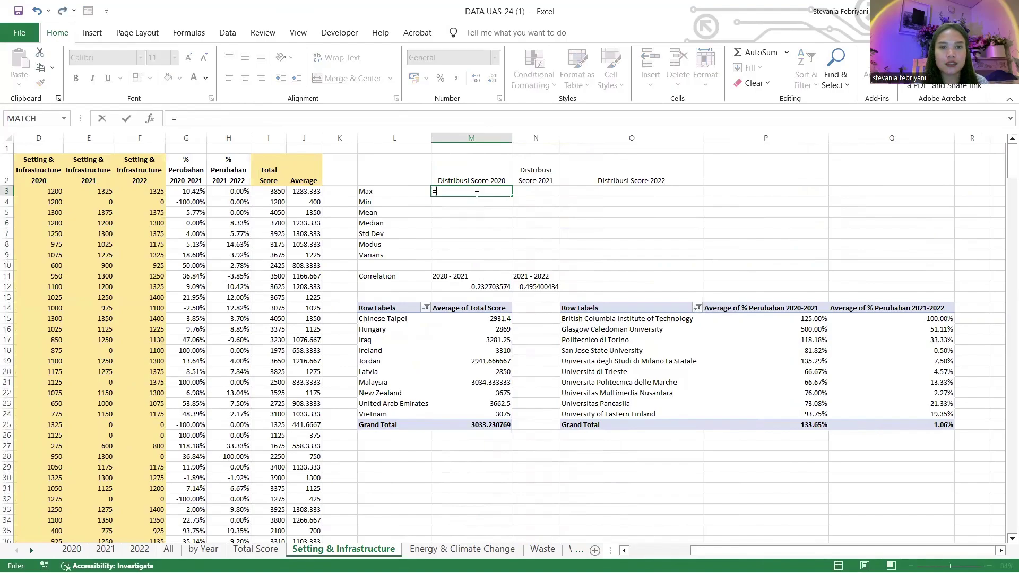
{"action": "type", "text": "max("}
{"action": "scroll", "coordinate": [297, 217], "scroll_direction": "left", "scroll_amount": 1}
{"action": "scroll", "coordinate": [282, 191], "scroll_direction": "left", "scroll_amount": 1}
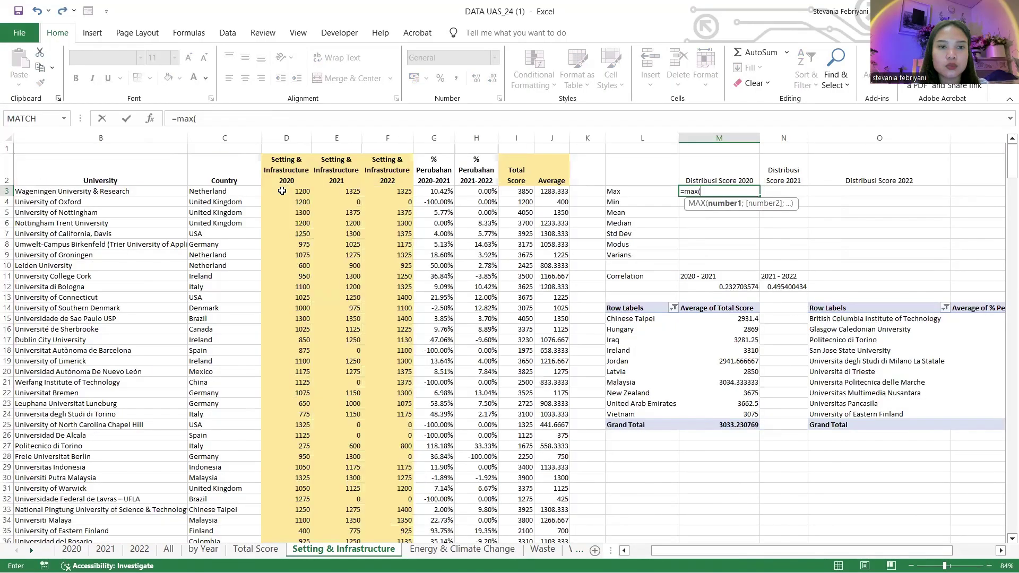
{"action": "left_click", "coordinate": [282, 191]}
{"action": "key", "text": "ctrl+shift+Down"}
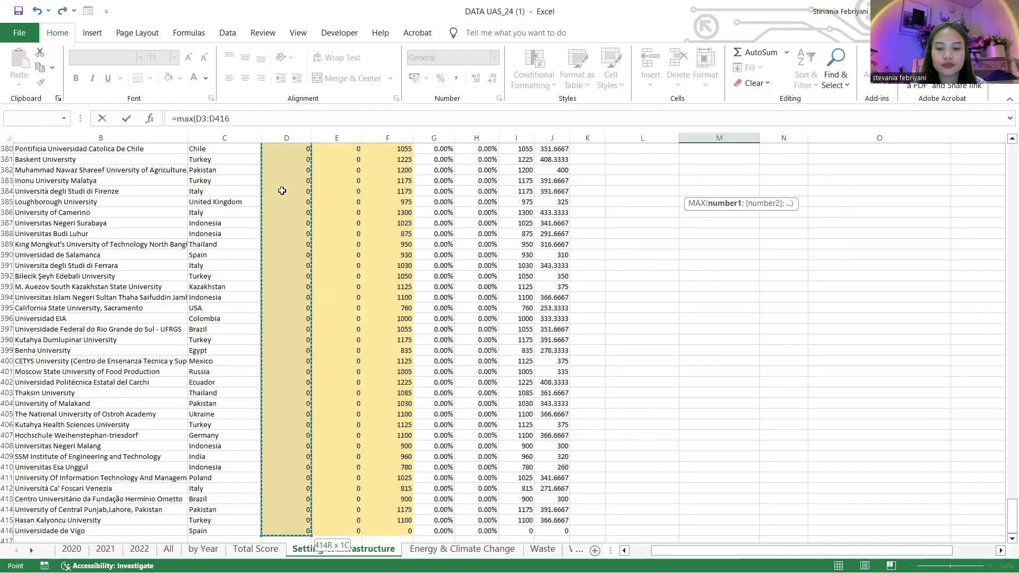
{"action": "key", "text": "Return"}
Calculate the minimum Setting & Infrastructure 2020 score in M4 with MIN over D3:D416.
{"action": "scroll", "coordinate": [654, 230], "scroll_direction": "up", "scroll_amount": 1}
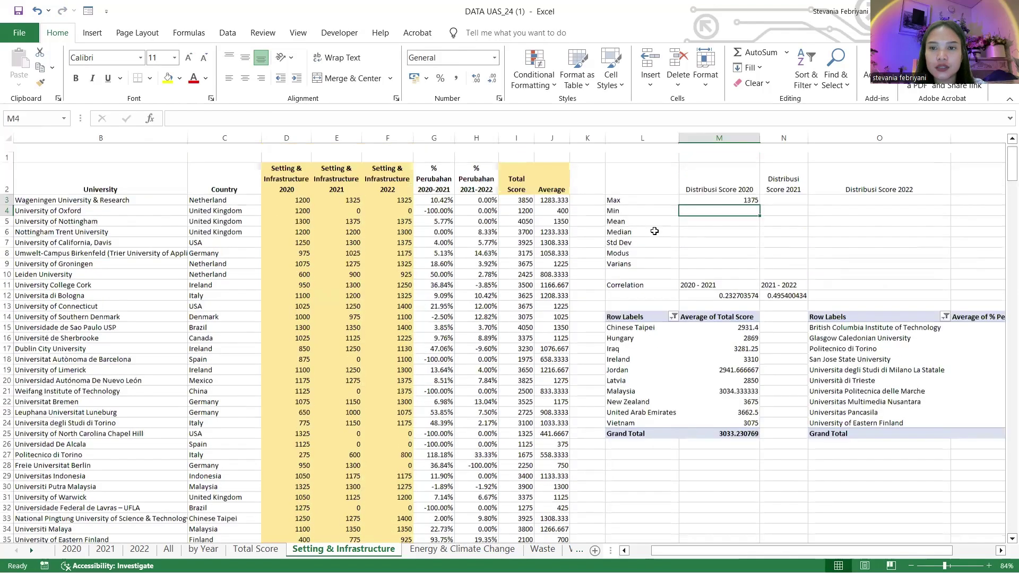
{"action": "scroll", "coordinate": [750, 200], "scroll_direction": "down", "scroll_amount": 1}
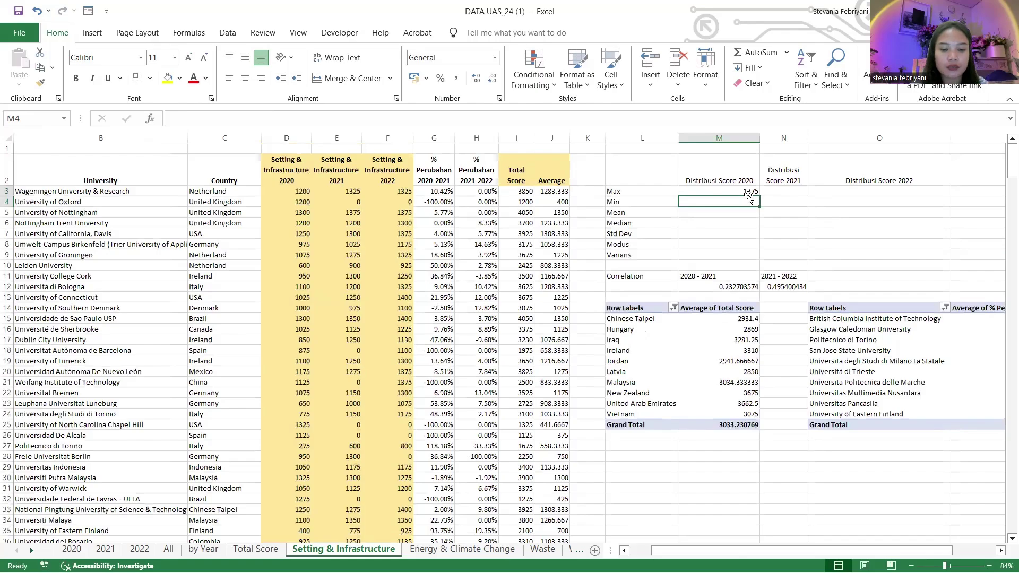
{"action": "type", "text": "=min("}
{"action": "left_click", "coordinate": [288, 190]}
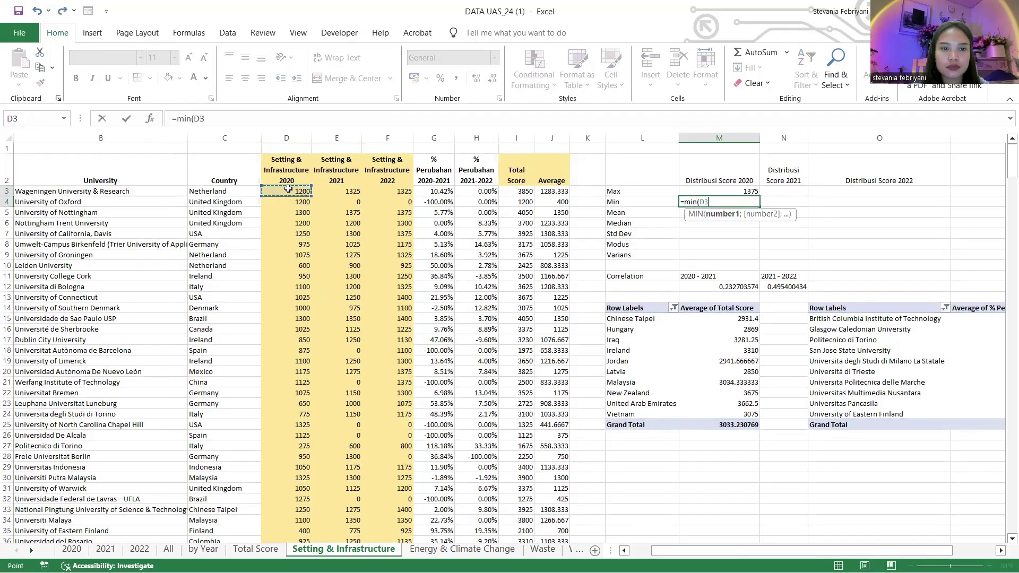
{"action": "key", "text": "ctrl+shift+Down"}
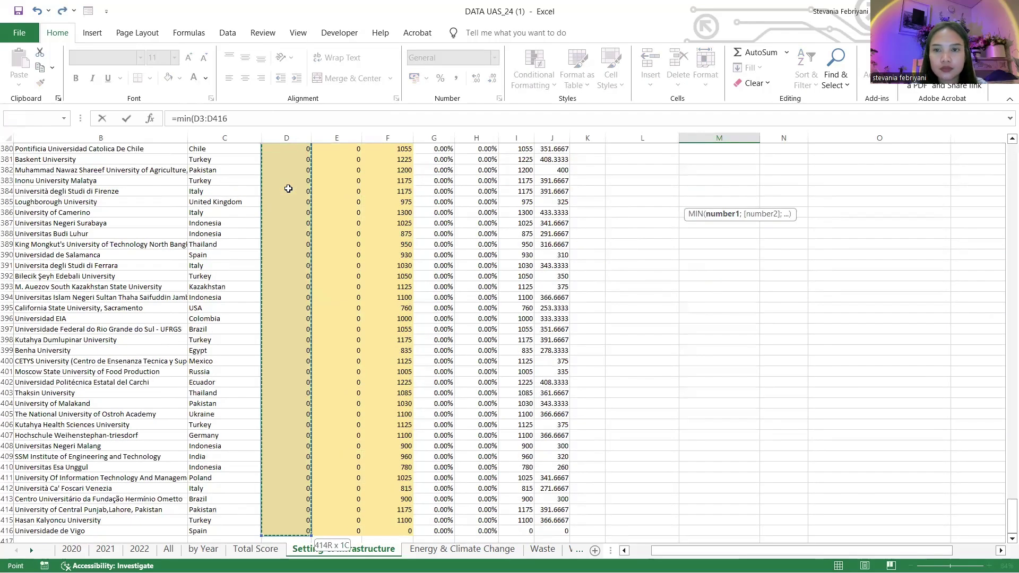
{"action": "key", "text": "Return"}
Calculate the mean Setting & Infrastructure 2020 score in M5 with AVERAGE over D3:D416.
{"action": "scroll", "coordinate": [621, 235], "scroll_direction": "up", "scroll_amount": 2}
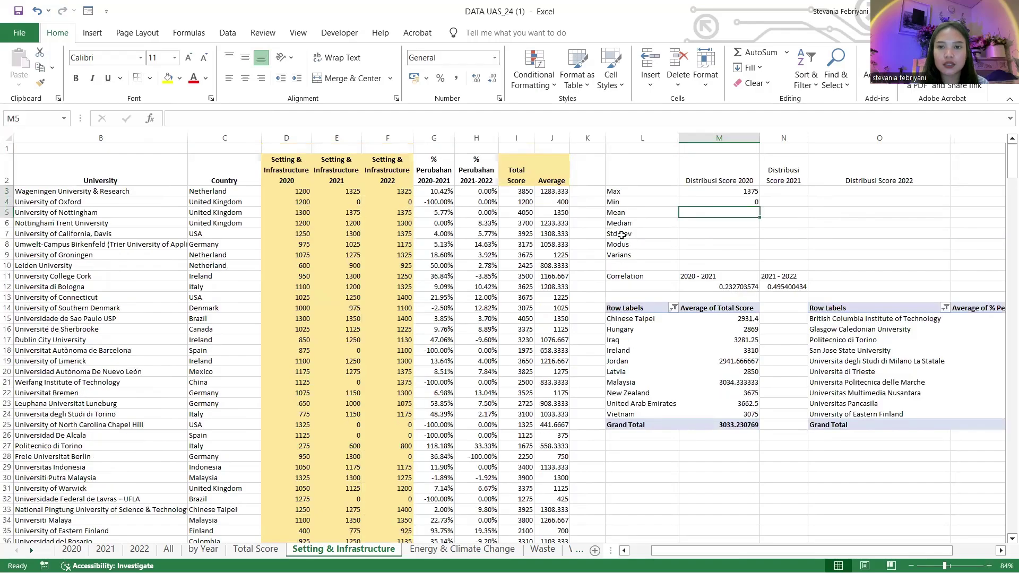
{"action": "type", "text": "="}
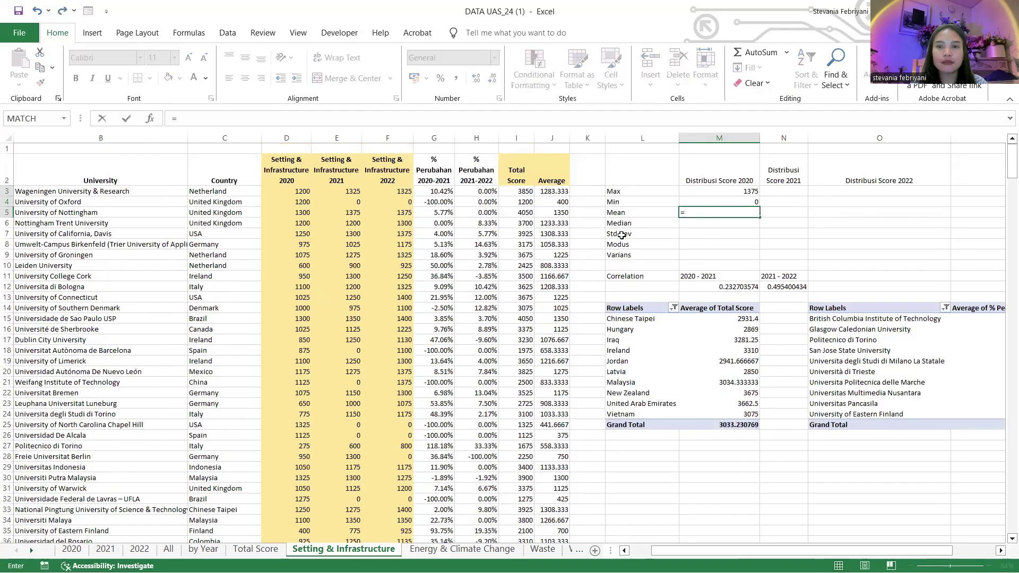
{"action": "type", "text": "avewra"}
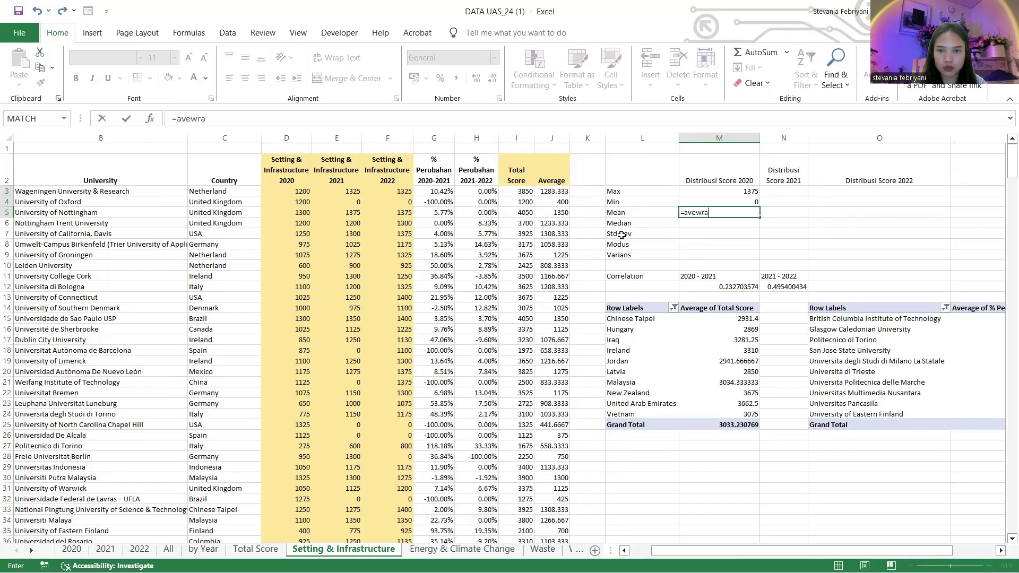
{"action": "key", "text": "BackSpace"}
{"action": "key", "text": "BackSpace"}
{"action": "key", "text": "BackSpace"}
{"action": "type", "text": "rage"}
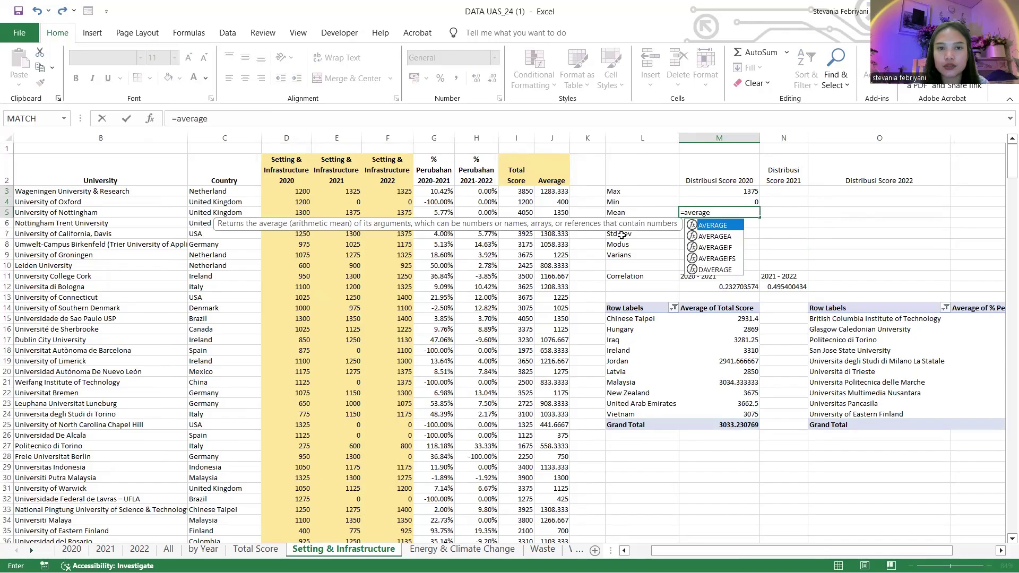
{"action": "type", "text": "("}
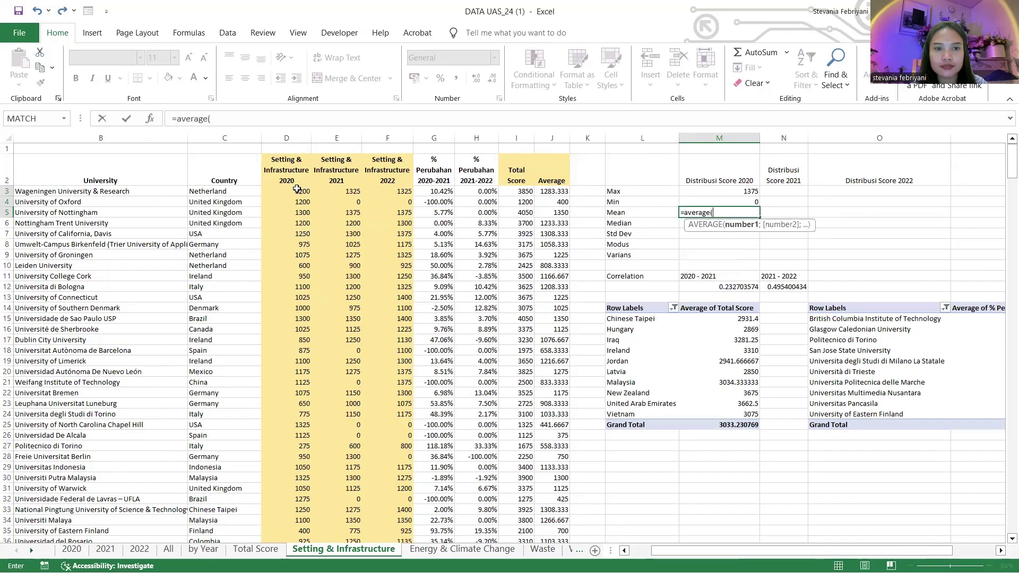
{"action": "left_click", "coordinate": [296, 190]}
{"action": "key", "text": "ctrl+shift+Down"}
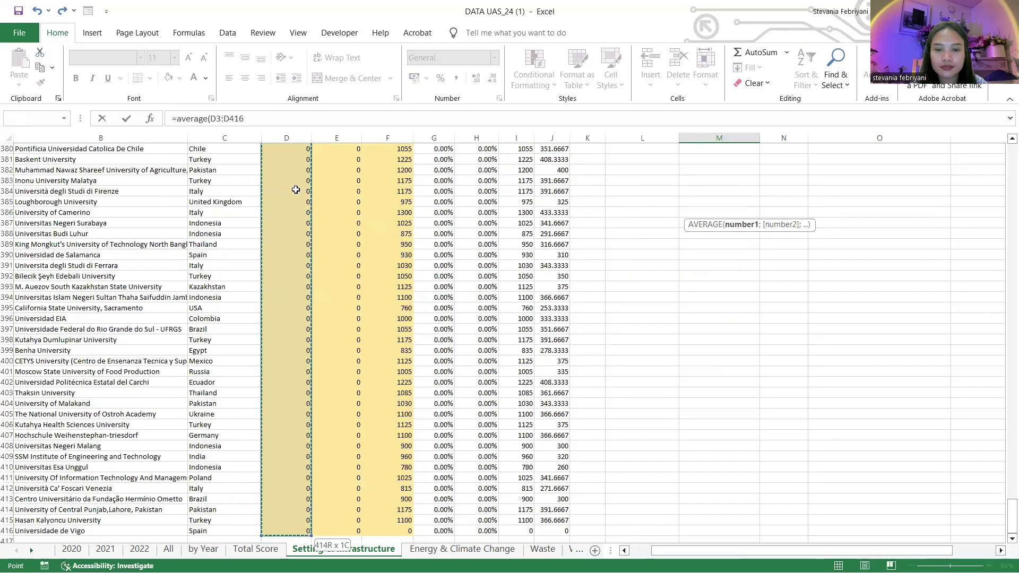
{"action": "key", "text": "Return"}
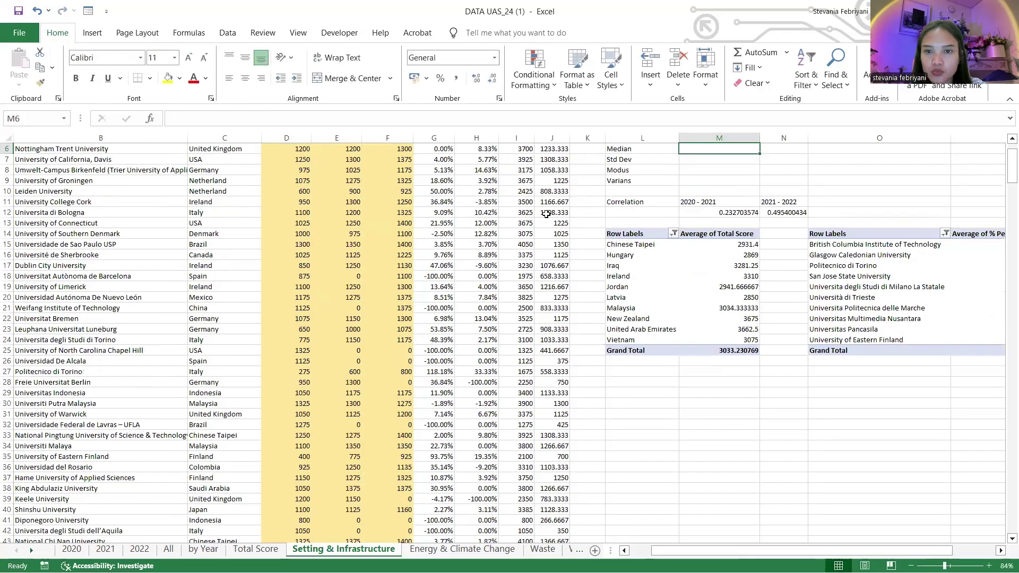
Calculate the median Setting & Infrastructure 2020 score in M6 with MEDIAN over the whole score column from D3 down.
{"action": "type", "text": "="}
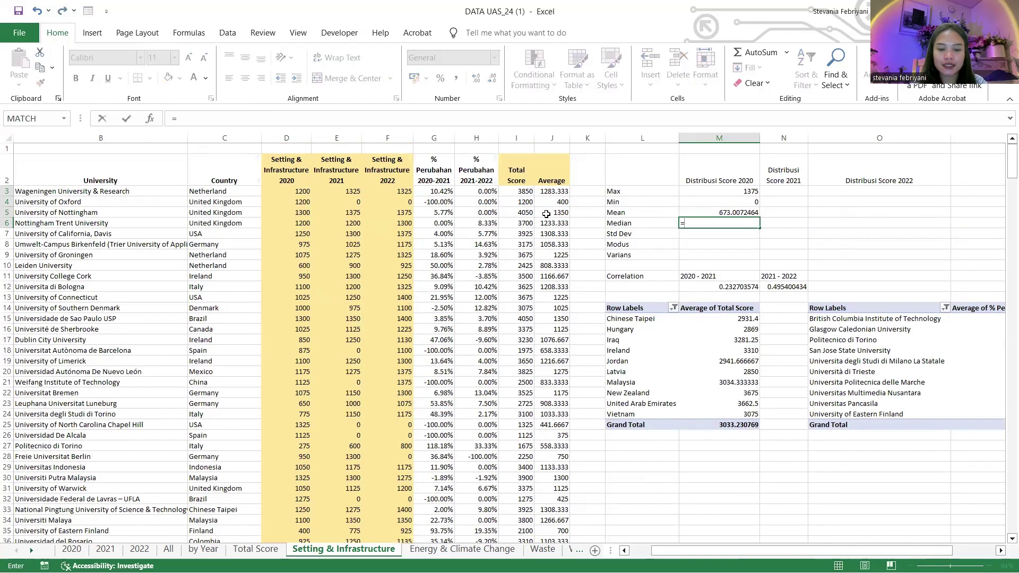
{"action": "type", "text": "med"}
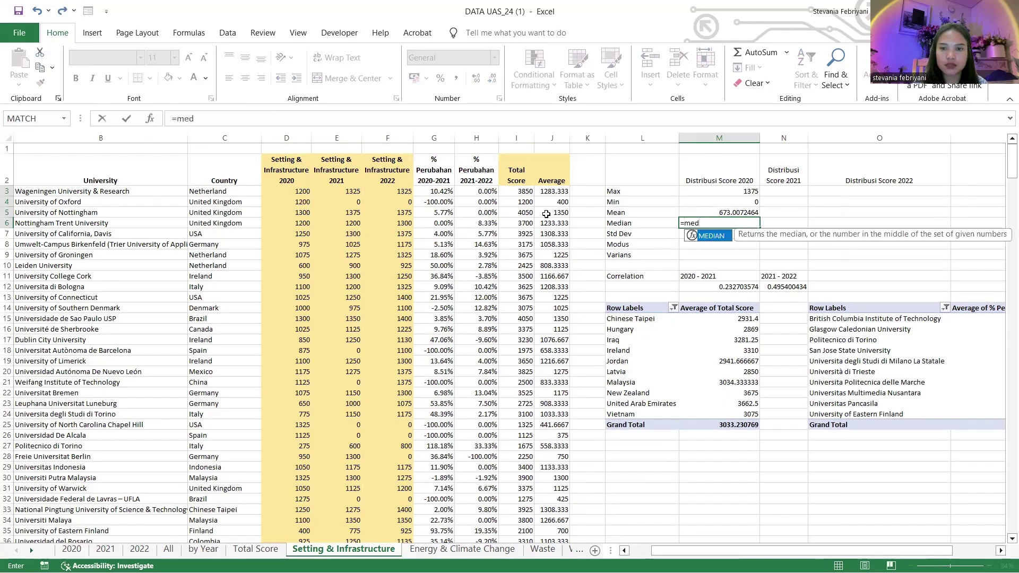
{"action": "type", "text": "ian("}
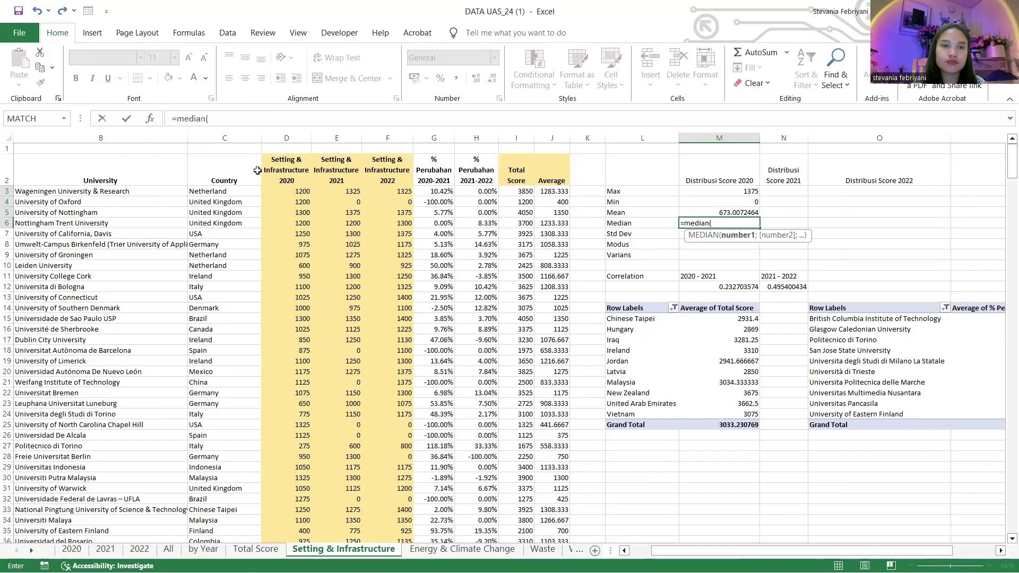
{"action": "left_click", "coordinate": [302, 192]}
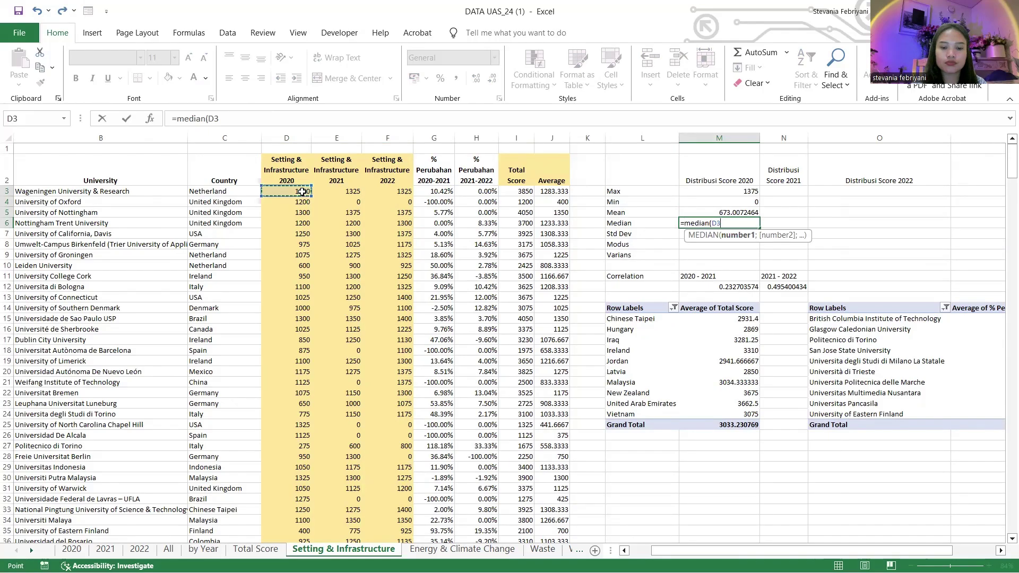
{"action": "key", "text": "ctrl+shift+Down"}
{"action": "key", "text": "Return"}
Calculate the standard deviation of the Setting & Infrastructure 2020 scores in M7 with STDEV.P over D3:D416.
{"action": "scroll", "coordinate": [604, 207], "scroll_direction": "up", "scroll_amount": 20}
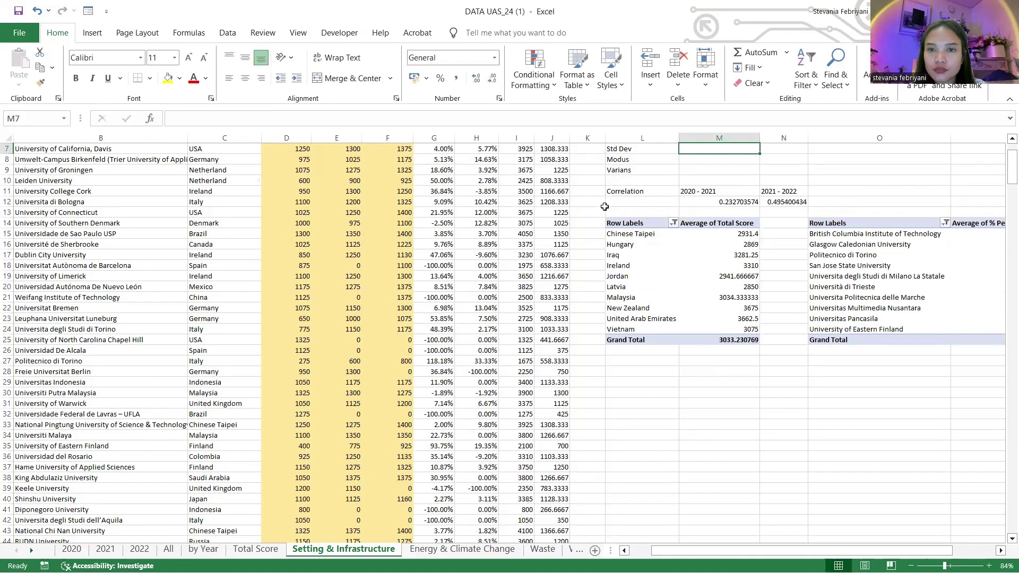
{"action": "type", "text": "="}
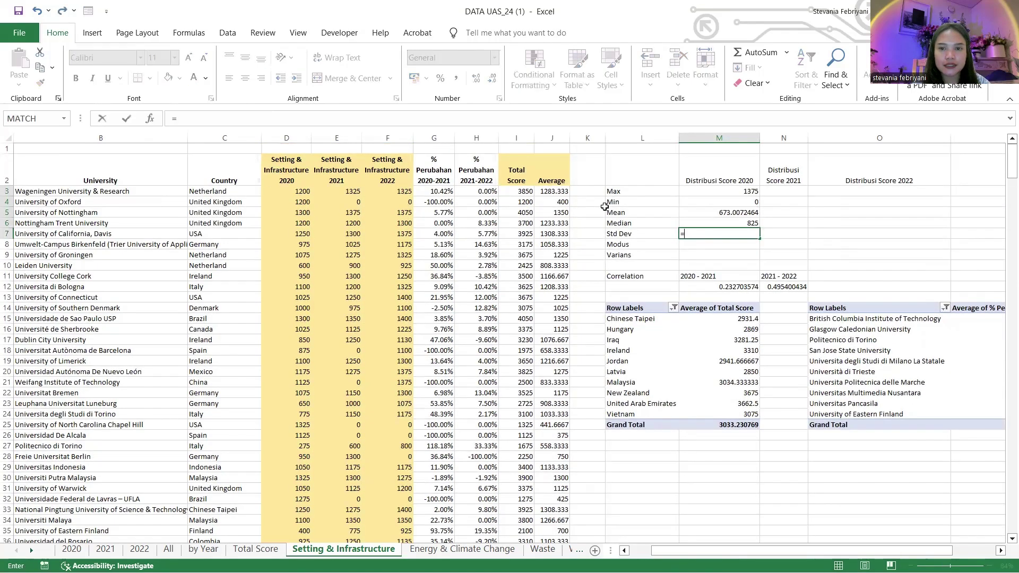
{"action": "type", "text": "sta"}
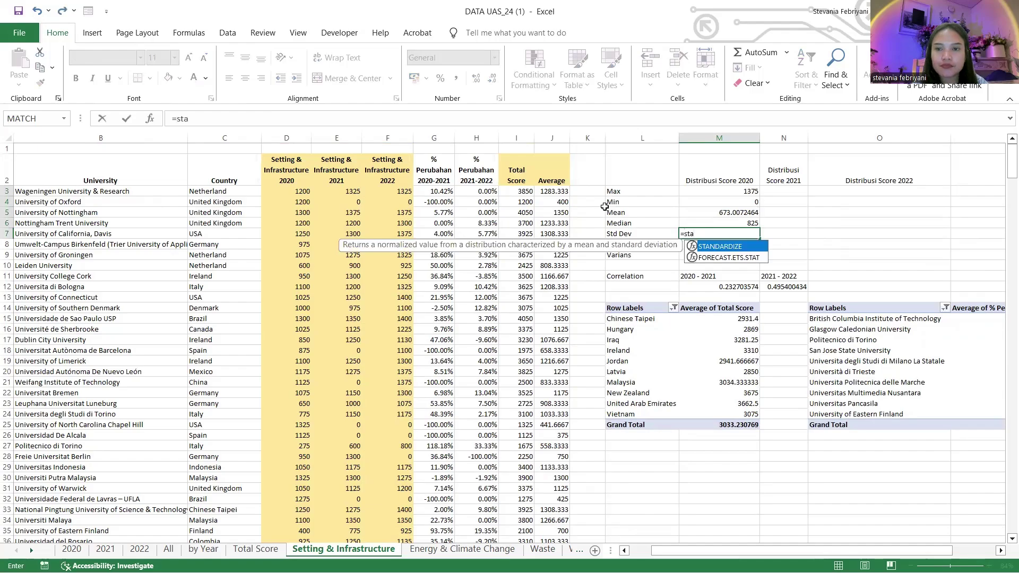
{"action": "key", "text": "BackSpace"}
{"action": "type", "text": "d"}
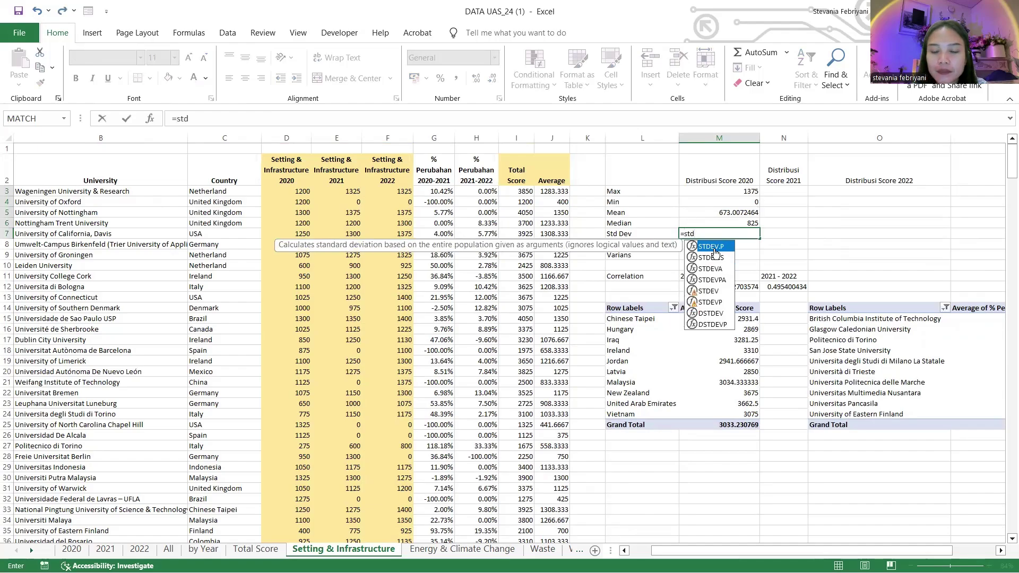
{"action": "double_click", "coordinate": [713, 247]}
{"action": "left_click", "coordinate": [307, 192]}
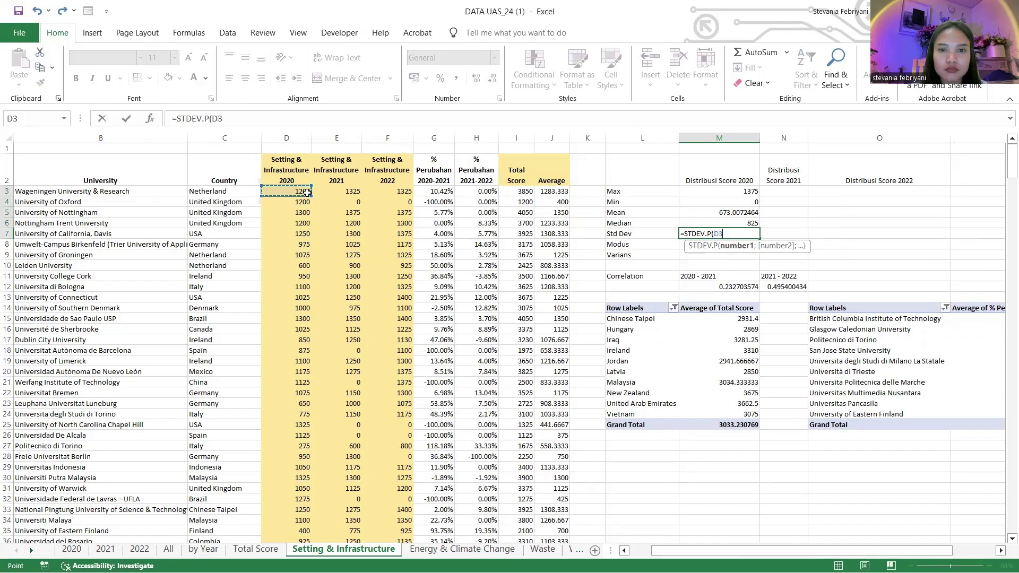
{"action": "key", "text": "ctrl+shift+Down"}
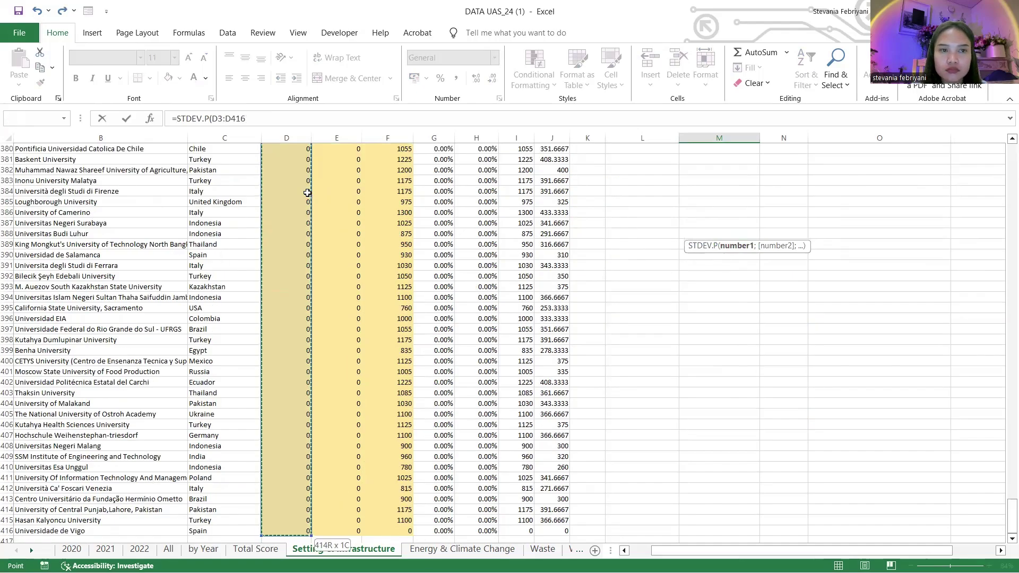
{"action": "key", "text": "Return"}
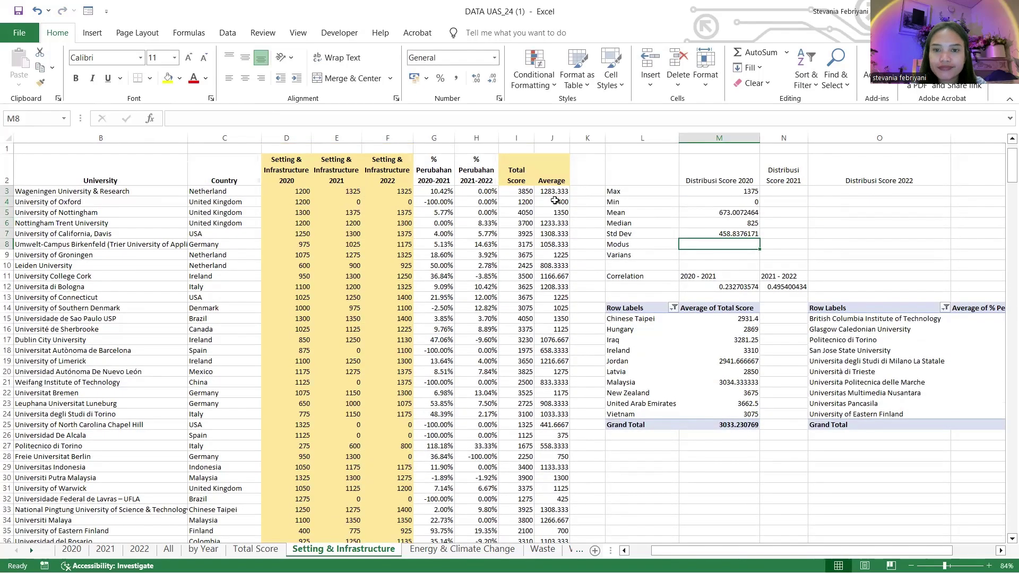
Calculate the mode of the Setting & Infrastructure 2020 scores in M8 with MODE over D3:D416.
{"action": "type", "text": "="}
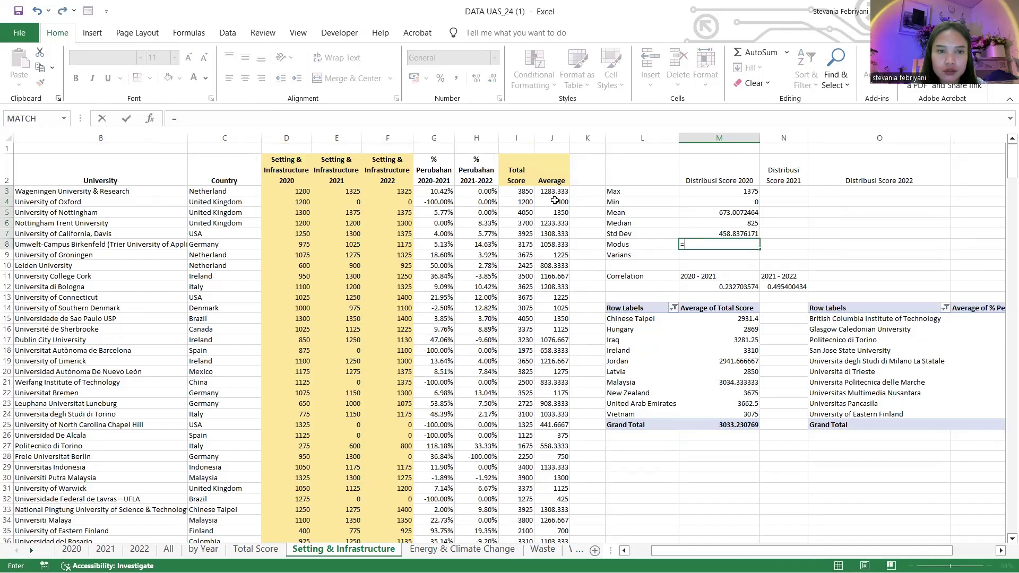
{"action": "type", "text": "mode("}
{"action": "left_click", "coordinate": [276, 191]}
{"action": "key", "text": "ctrl+shift+Down"}
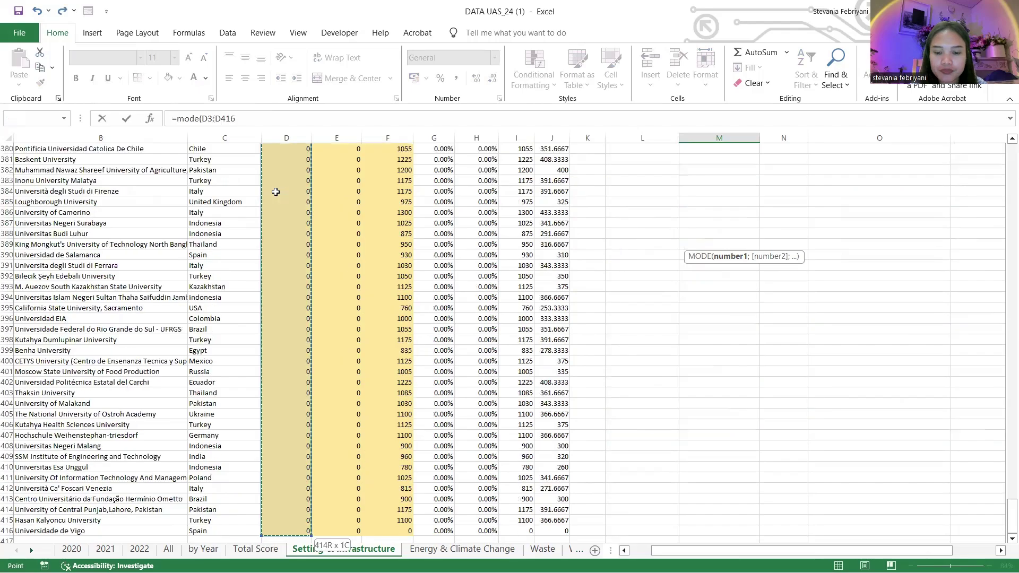
{"action": "key", "text": "Return"}
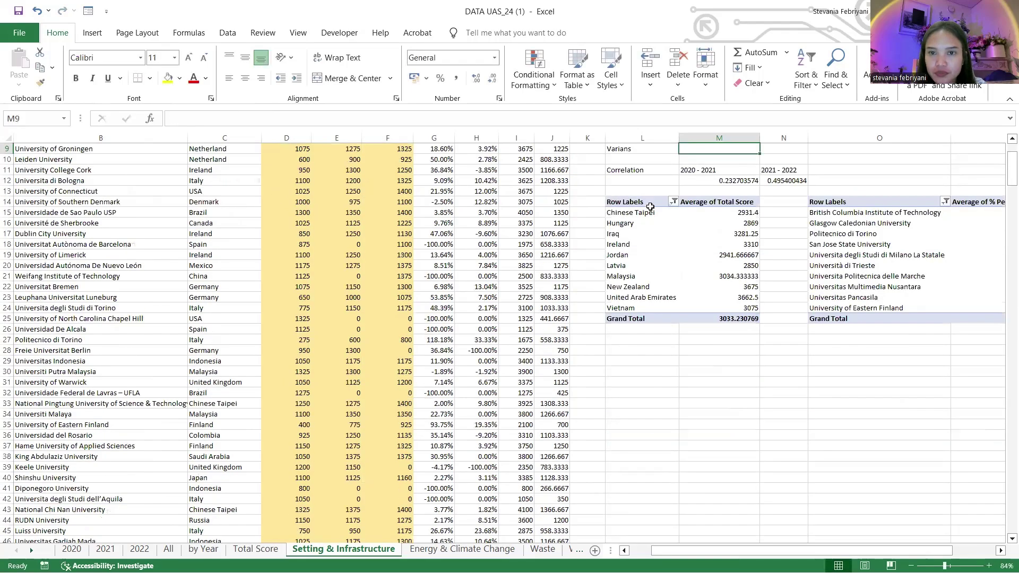
Calculate the variance of the Setting & Infrastructure 2020 scores in M9 with VAR.P over D3:D416.
{"action": "scroll", "coordinate": [648, 205], "scroll_direction": "up", "scroll_amount": 3}
{"action": "type", "text": "="}
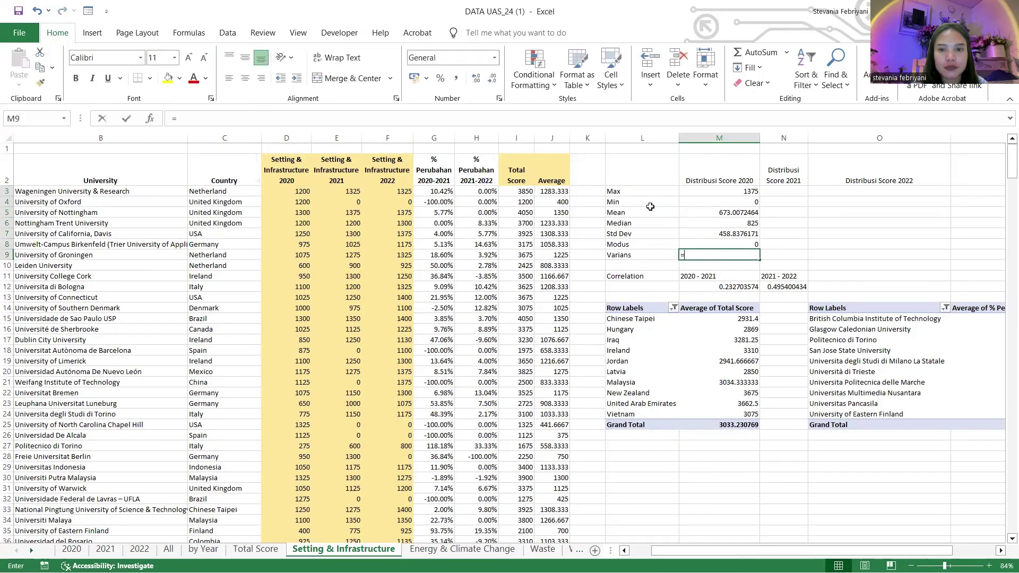
{"action": "type", "text": "var"}
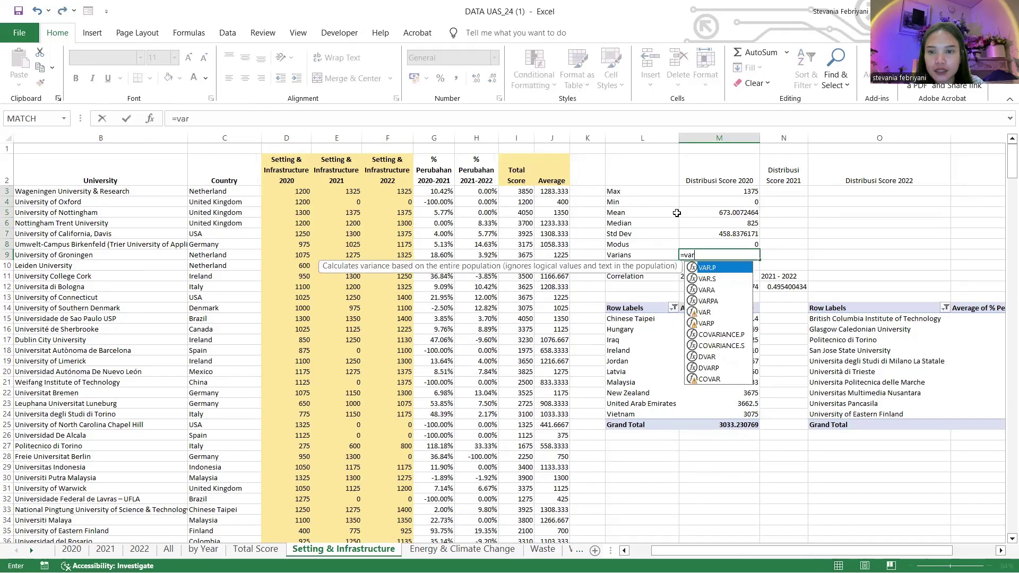
{"action": "double_click", "coordinate": [722, 269]}
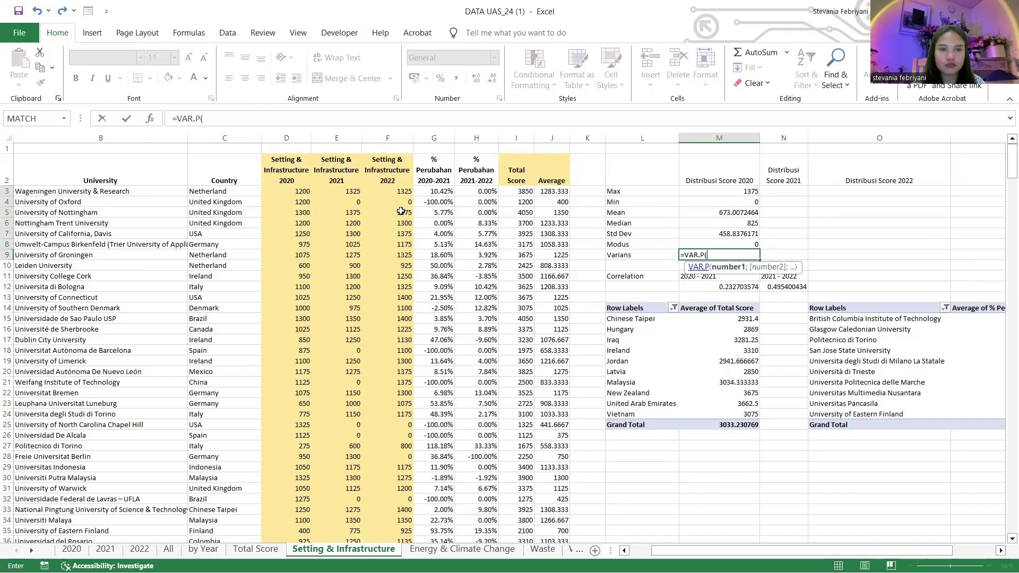
{"action": "left_click", "coordinate": [295, 193]}
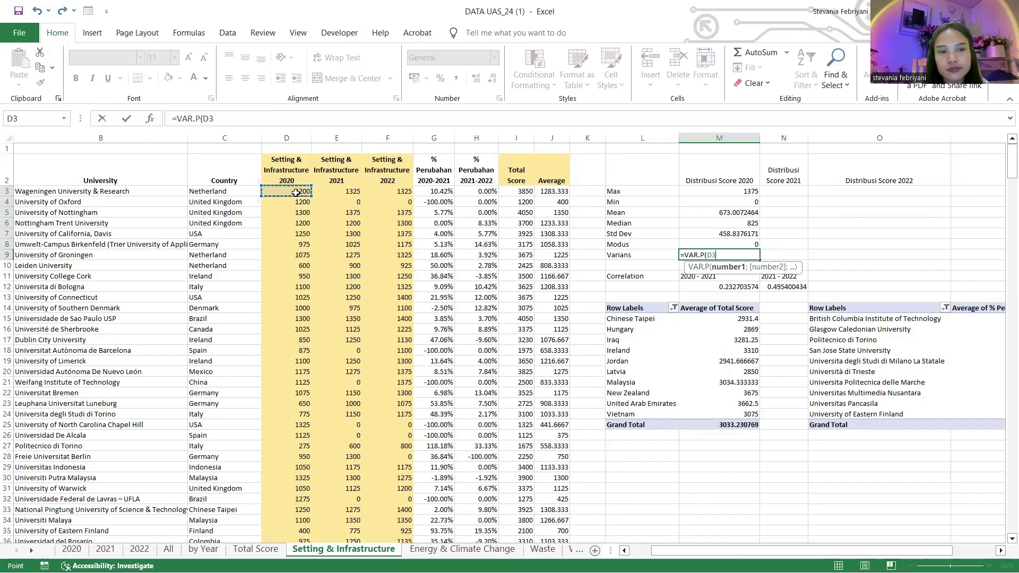
{"action": "key", "text": "ctrl+shift+Down"}
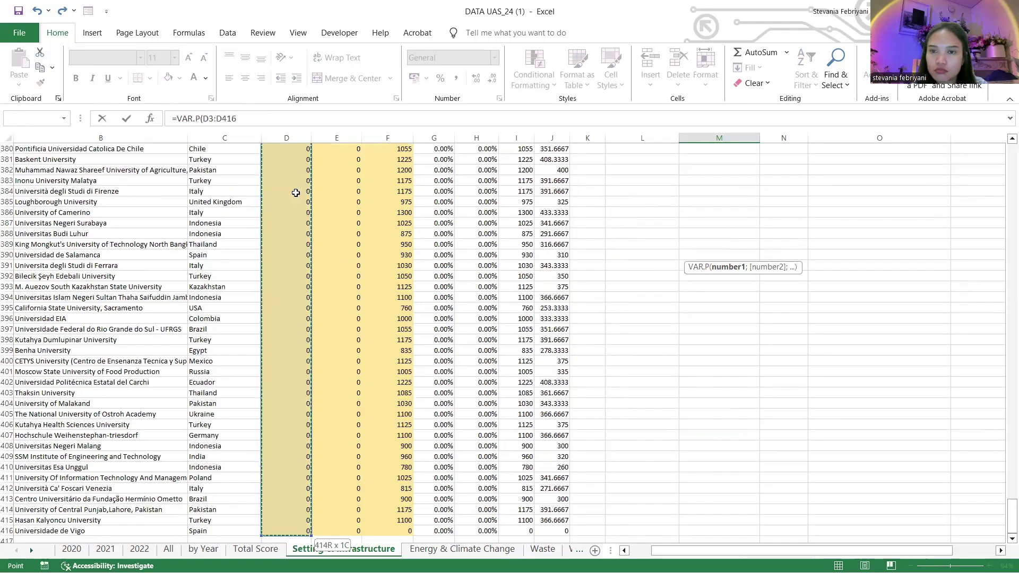
{"action": "key", "text": "Return"}
Fill the Max formula and then the Min to Varians formulas in M3:M9 across to the 2021 and 2022 columns N and O.
{"action": "scroll", "coordinate": [606, 217], "scroll_direction": "up", "scroll_amount": 3}
{"action": "scroll", "coordinate": [606, 217], "scroll_direction": "right", "scroll_amount": 2}
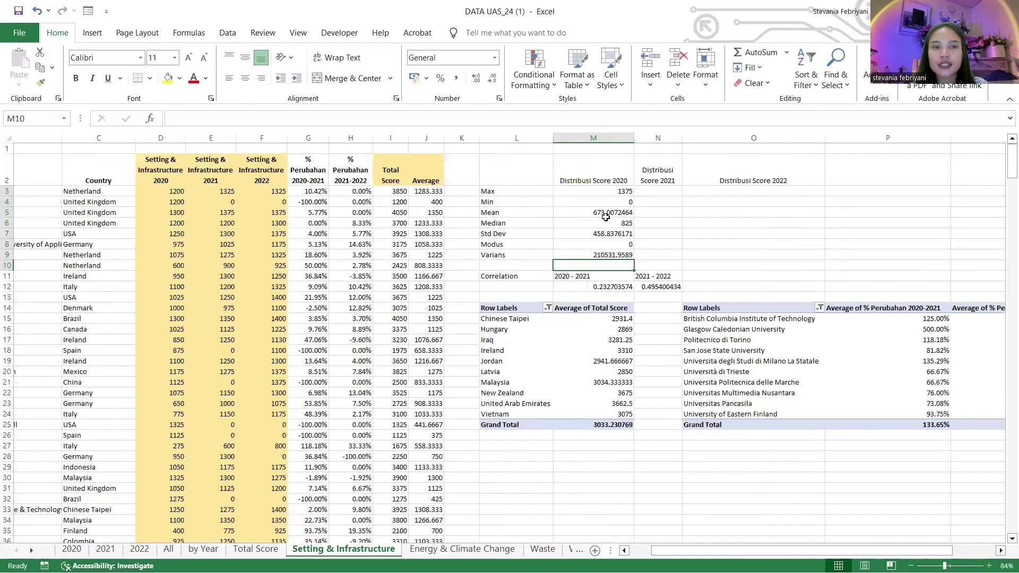
{"action": "scroll", "coordinate": [605, 217], "scroll_direction": "right", "scroll_amount": 1}
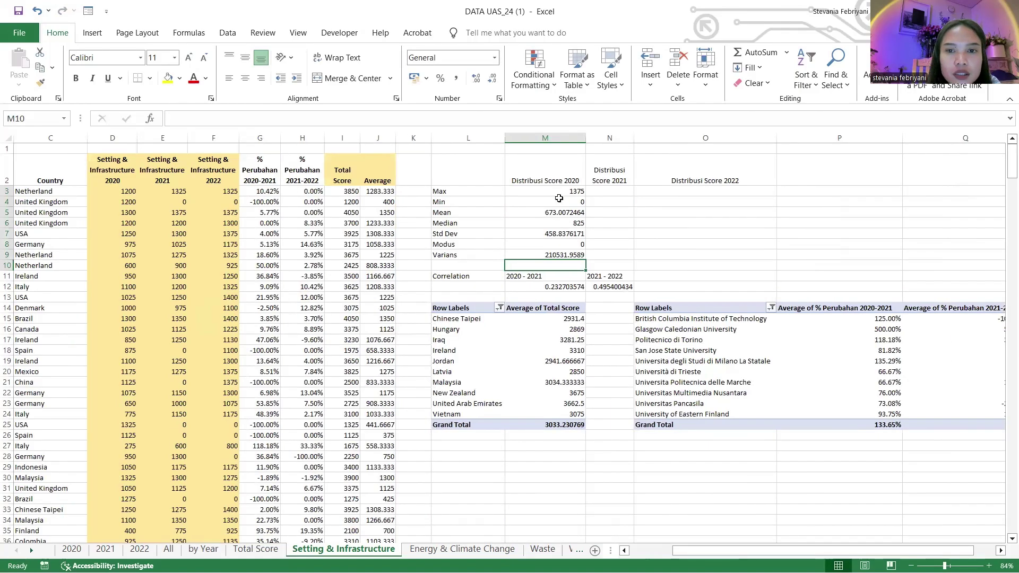
{"action": "left_click", "coordinate": [559, 195]}
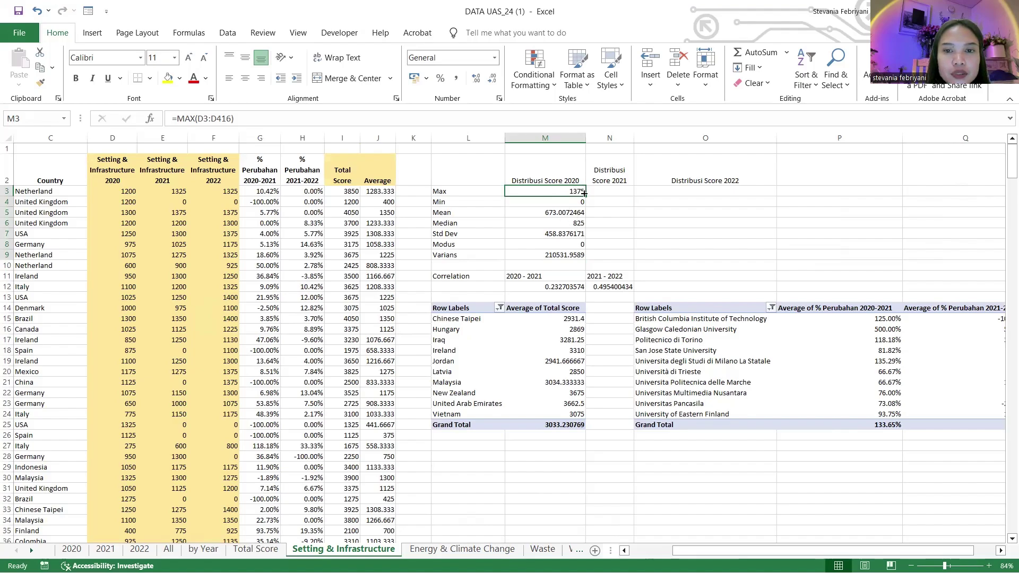
{"action": "left_click_drag", "start_coordinate": [584, 194], "coordinate": [722, 195]}
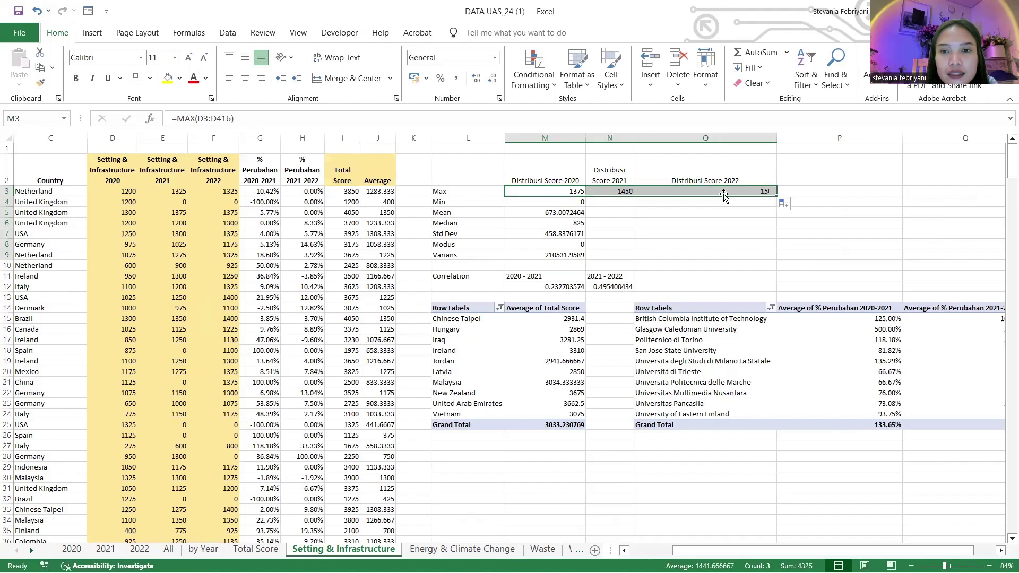
{"action": "left_click_drag", "start_coordinate": [575, 202], "coordinate": [584, 258]}
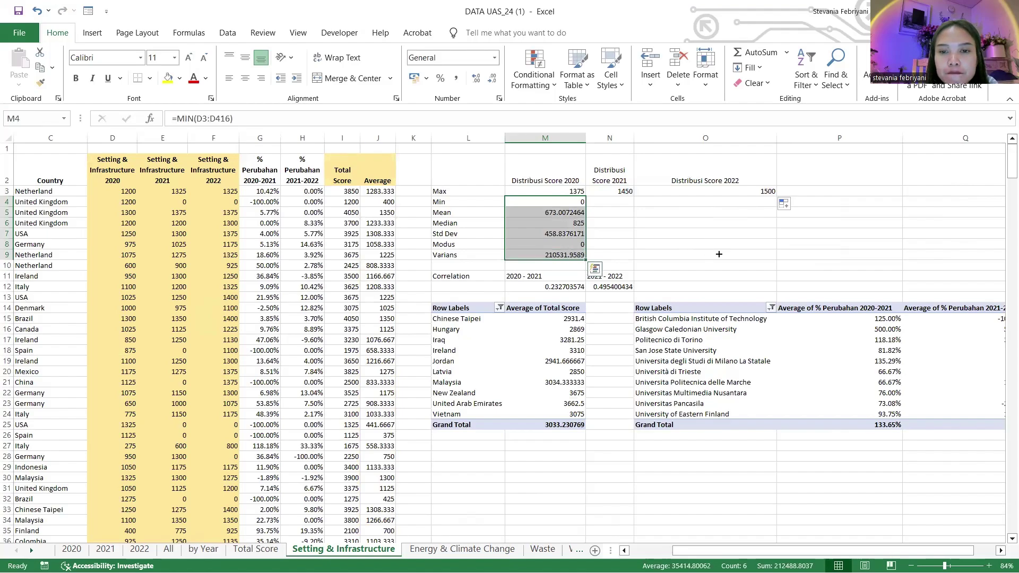
{"action": "left_click_drag", "start_coordinate": [719, 254], "coordinate": [744, 256]}
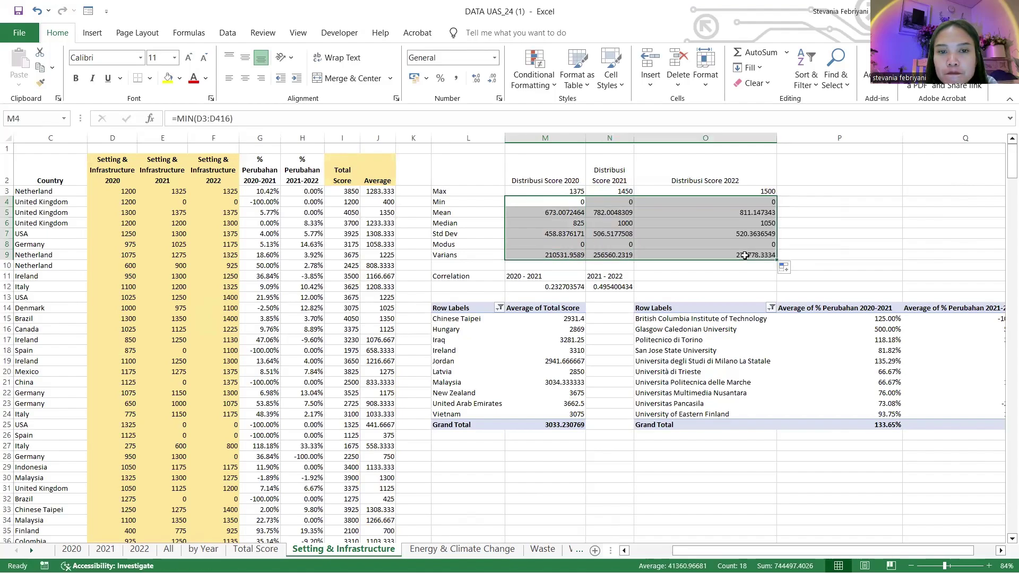
{"action": "left_click", "coordinate": [553, 204]}
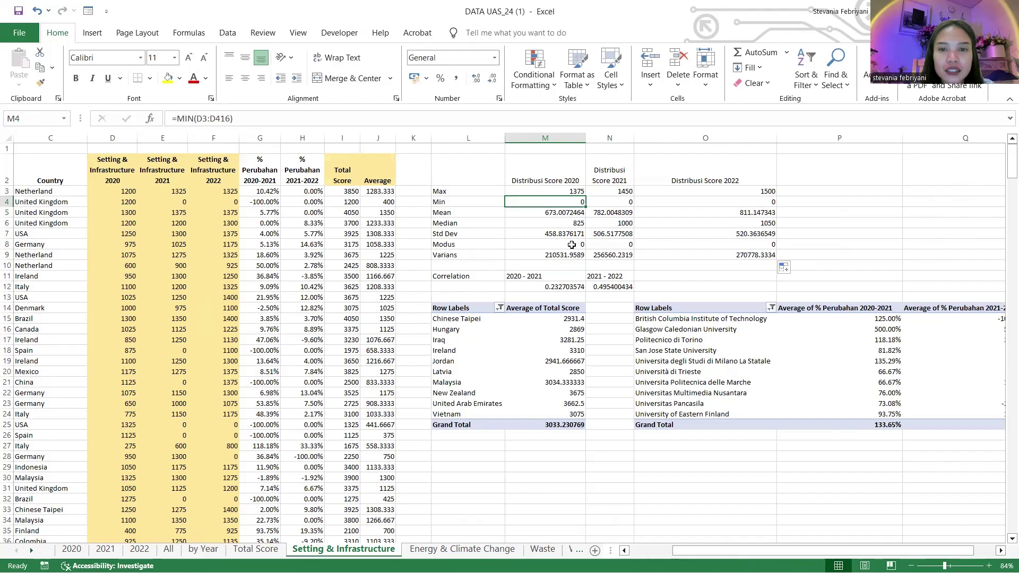
Review the score distribution tables on the other category sheets, including Waste, Transportation and Water.
{"action": "left_click", "coordinate": [440, 549]}
{"action": "left_click", "coordinate": [542, 549]}
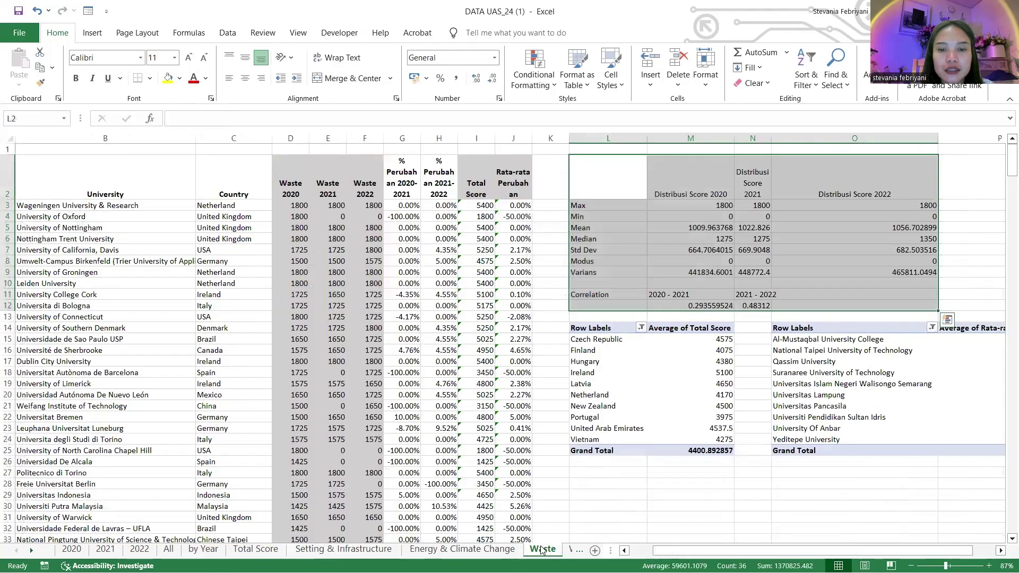
{"action": "left_click", "coordinate": [482, 551]}
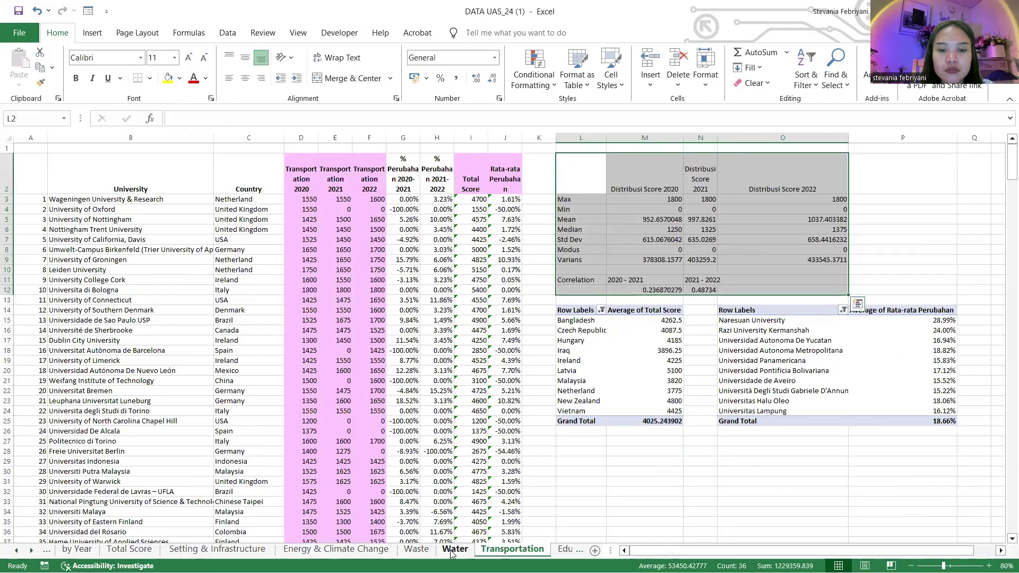
{"action": "left_click", "coordinate": [453, 550]}
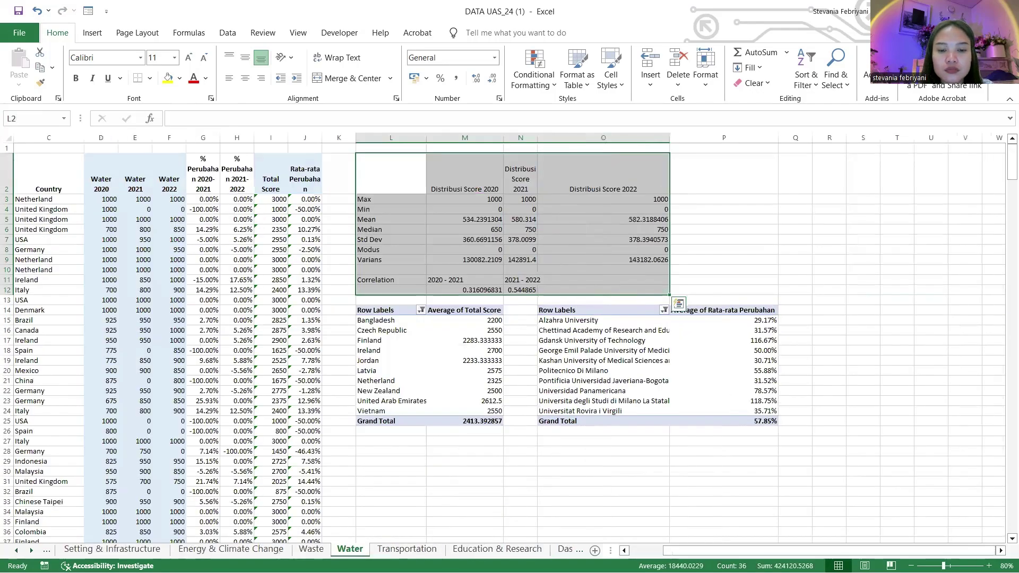
{"action": "left_click", "coordinate": [497, 549]}
Examine the Total Score sheet's yearly score columns and the sum and average formulas in G3 and H3.
{"action": "left_click", "coordinate": [47, 550]}
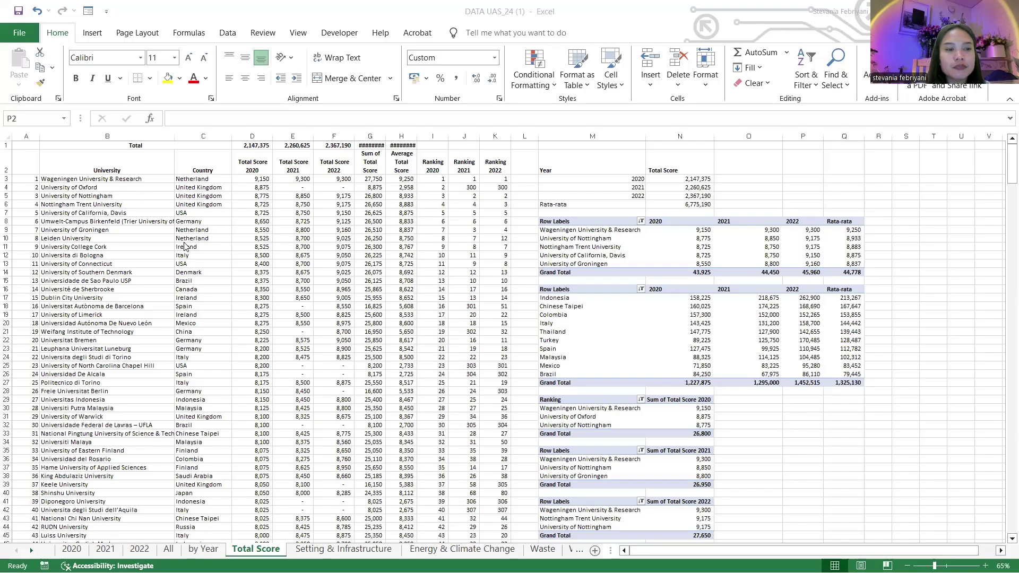
{"action": "left_click", "coordinate": [124, 229]}
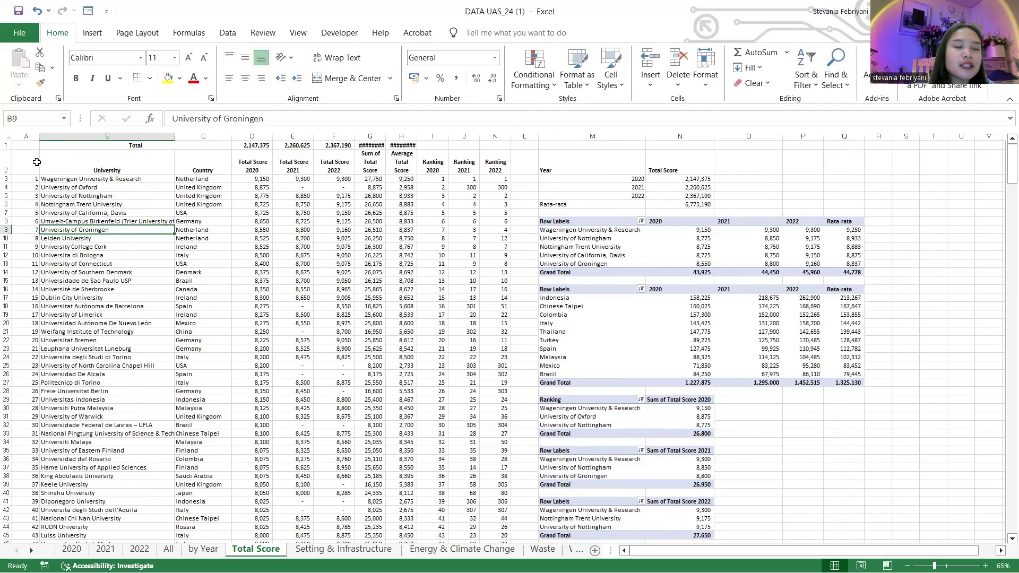
{"action": "left_click_drag", "start_coordinate": [36, 162], "coordinate": [330, 213]}
{"action": "left_click", "coordinate": [374, 168]}
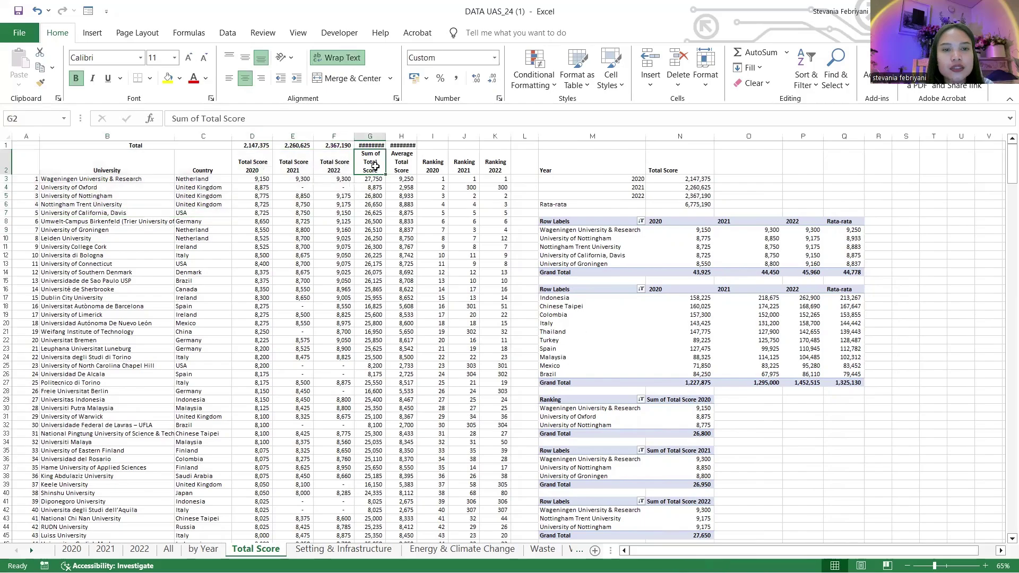
{"action": "left_click", "coordinate": [365, 179]}
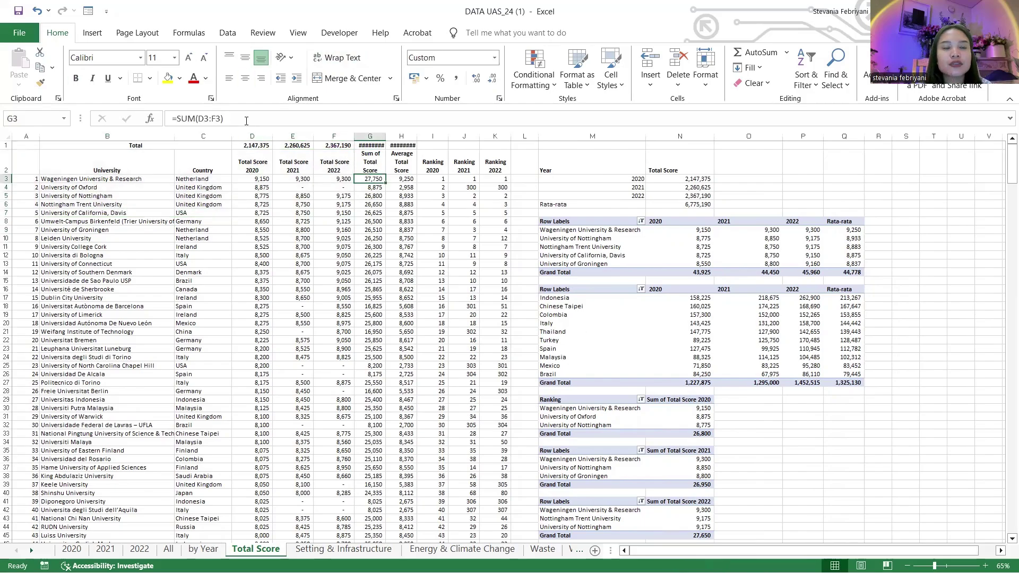
{"action": "left_click", "coordinate": [410, 183]}
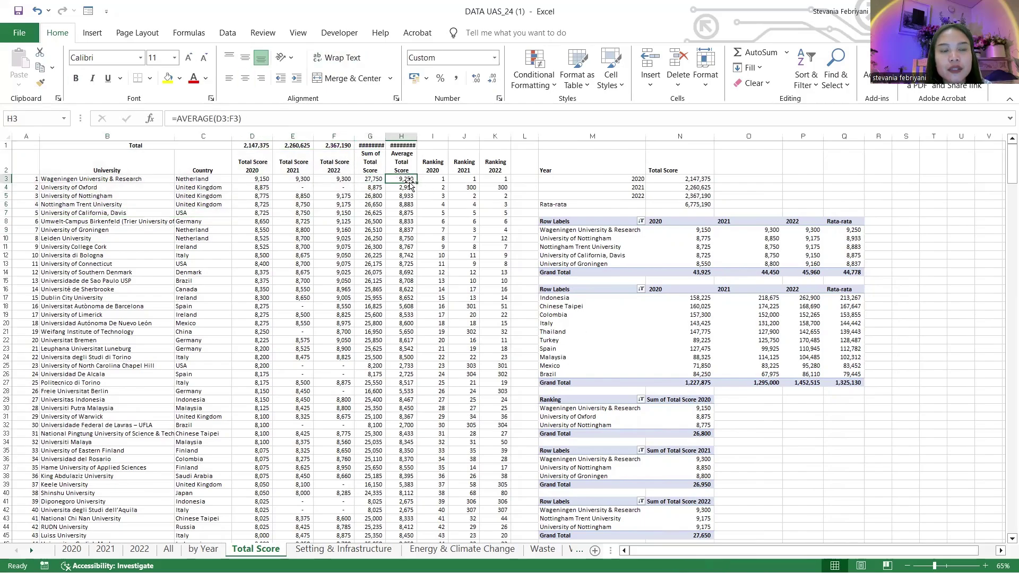
Rank the 2020 total scores in I3 with =RANK(D3;$D$3:$D$416;0) and fill the formula down the Ranking 2020 column.
{"action": "left_click", "coordinate": [443, 181]}
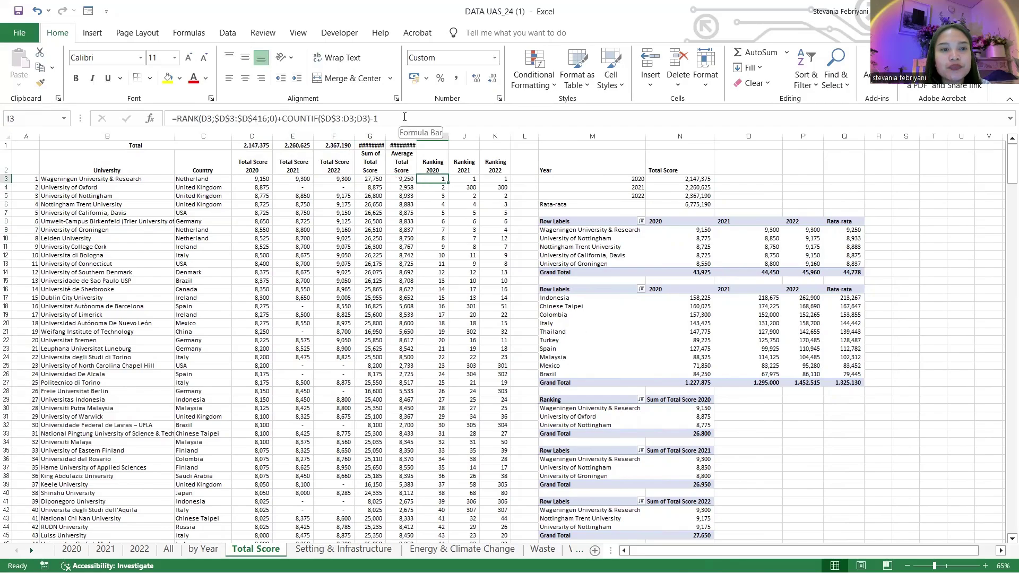
{"action": "left_click_drag", "start_coordinate": [404, 116], "coordinate": [150, 126]}
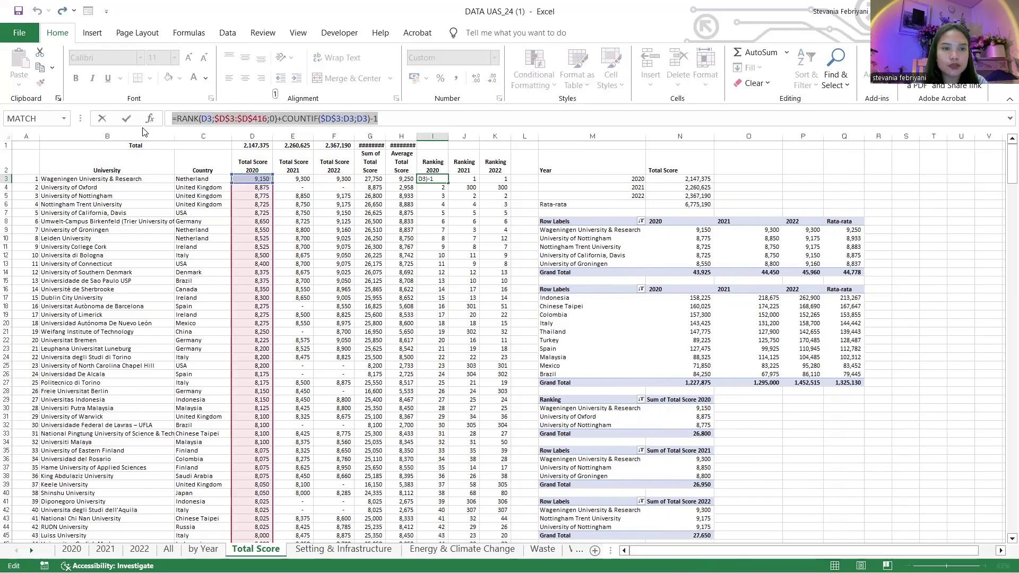
{"action": "type", "text": "="}
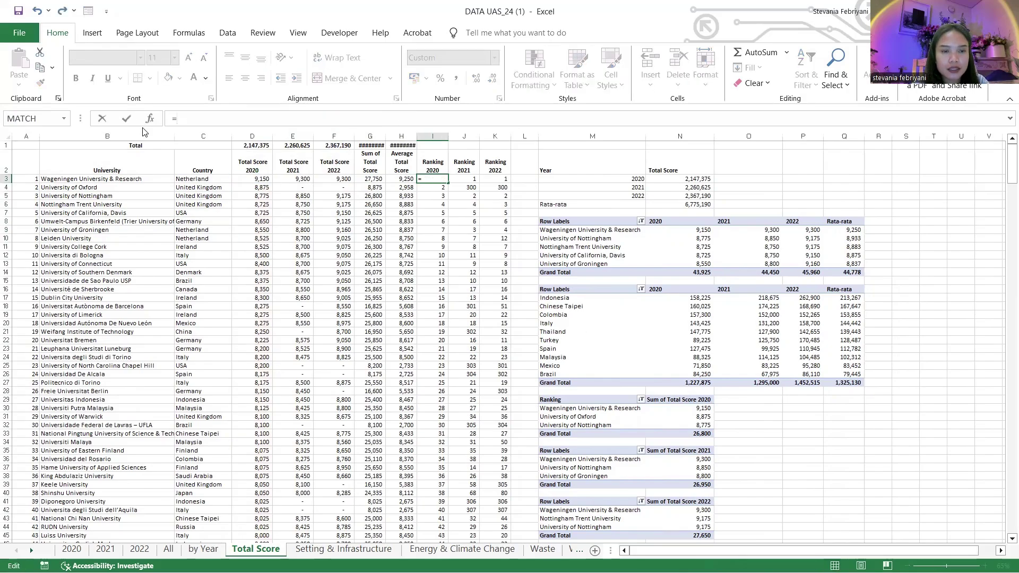
{"action": "type", "text": "RANK("}
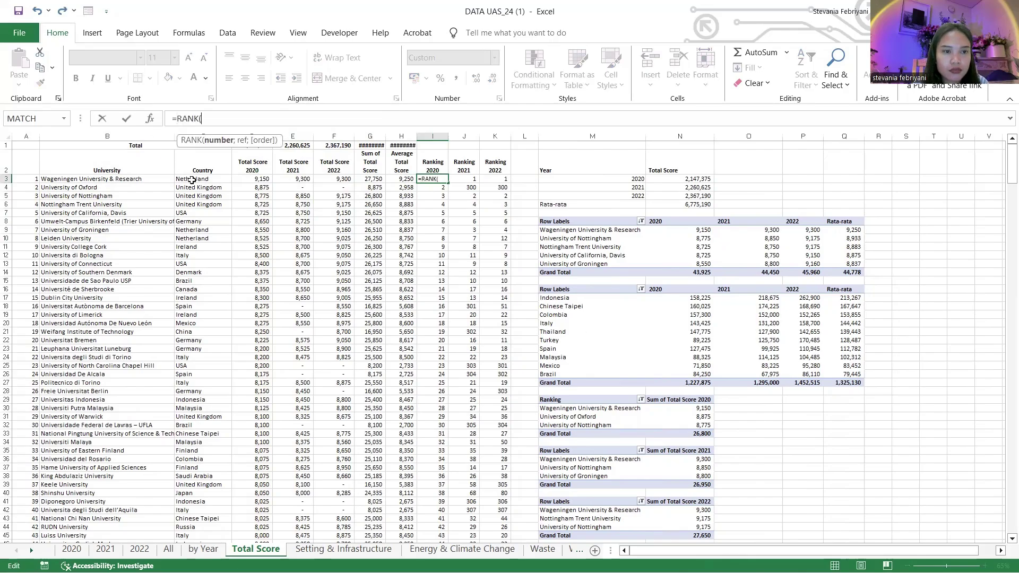
{"action": "left_click", "coordinate": [245, 181]}
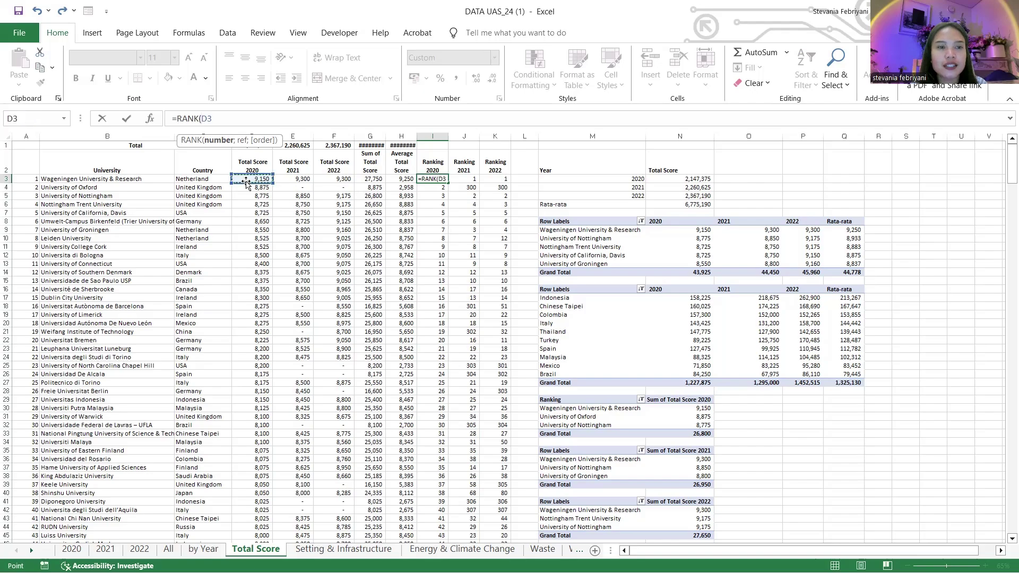
{"action": "type", "text": ";"}
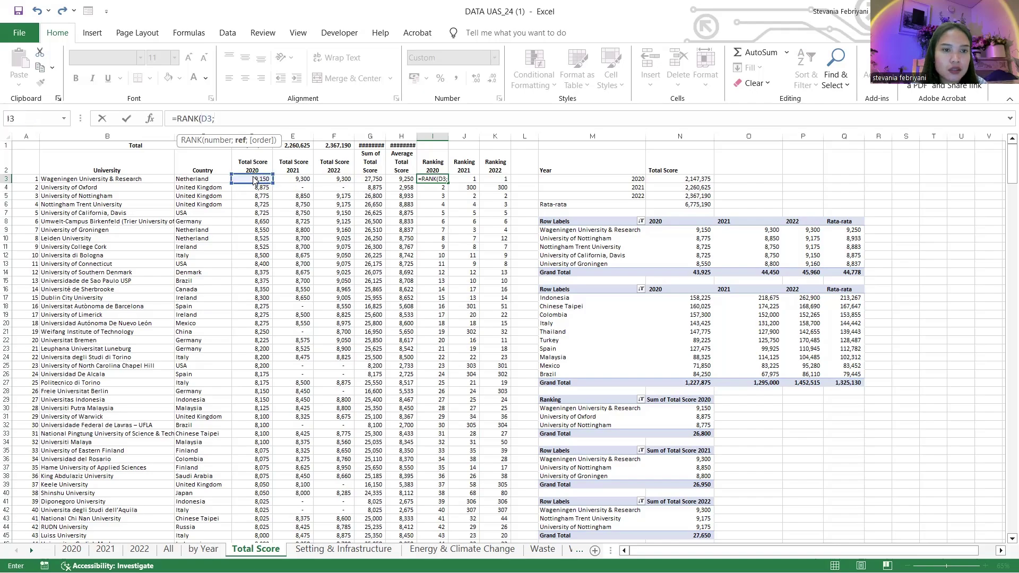
{"action": "left_click", "coordinate": [242, 179]}
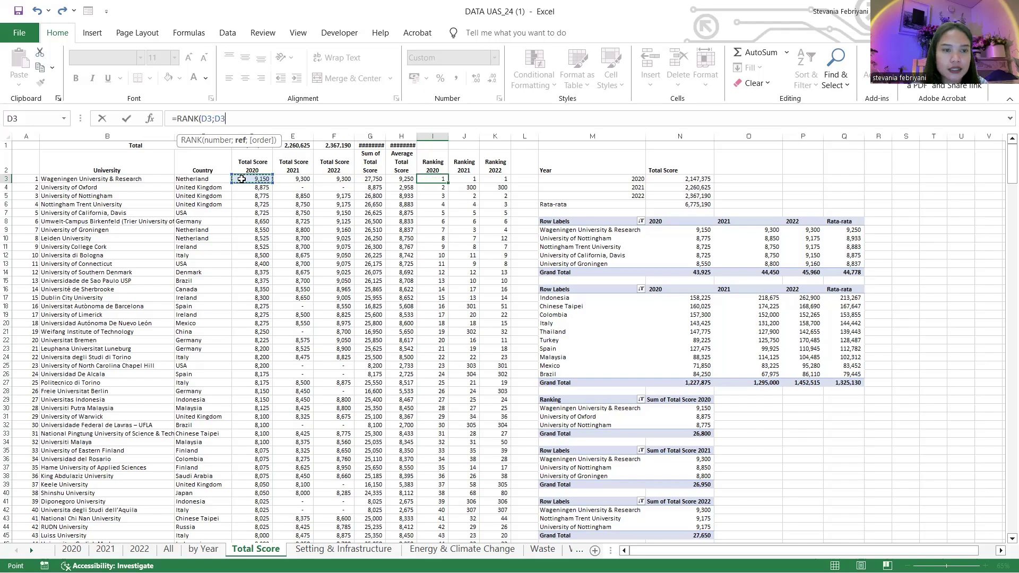
{"action": "key", "text": "ctrl+shift+Down"}
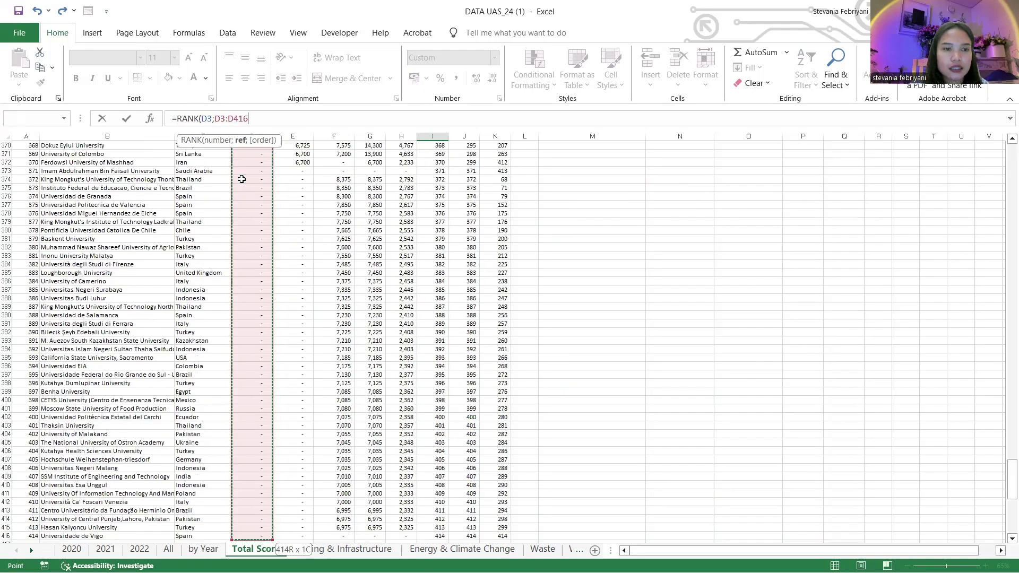
{"action": "key", "text": "F4"}
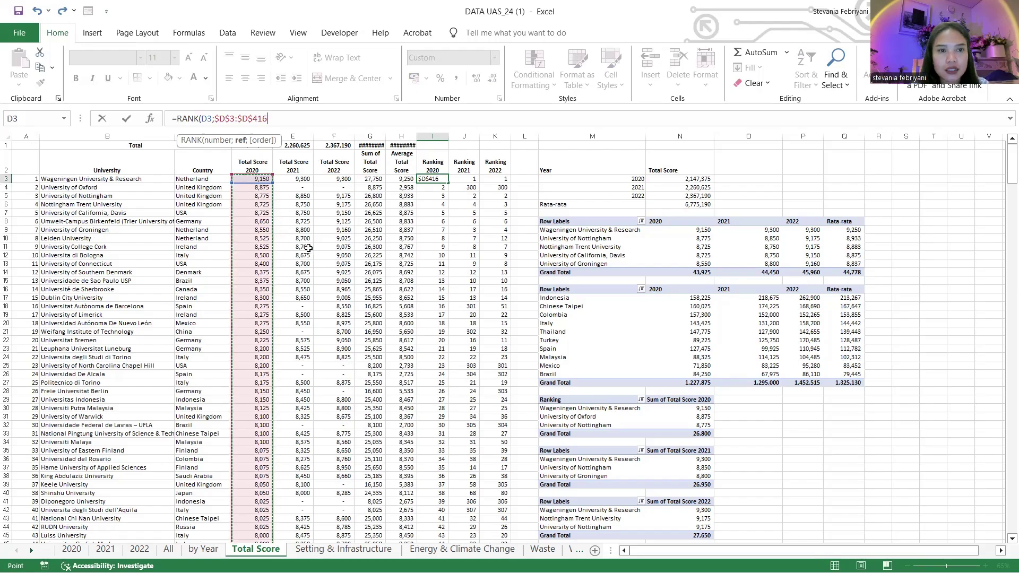
{"action": "type", "text": ";"}
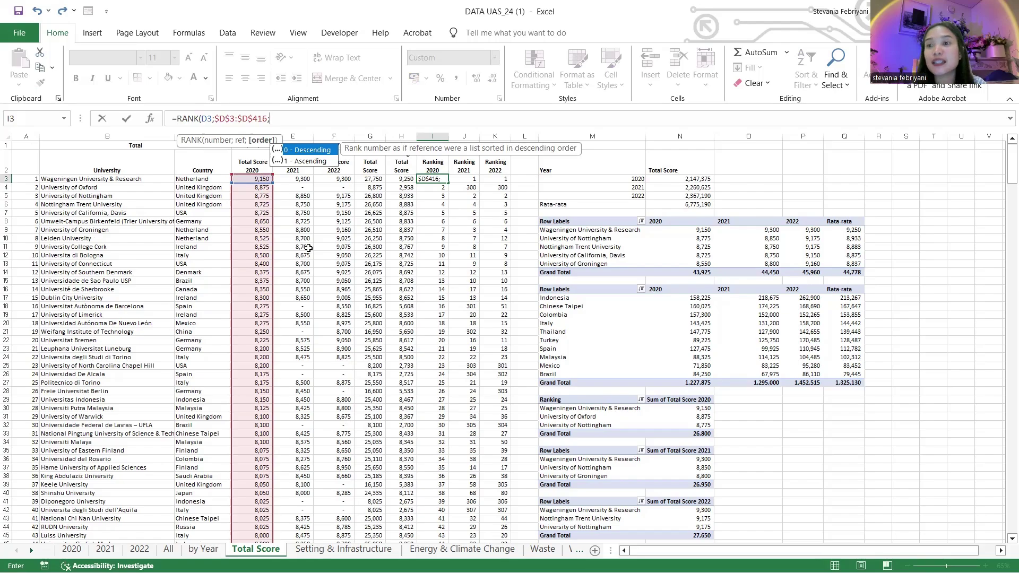
{"action": "type", "text": "0"}
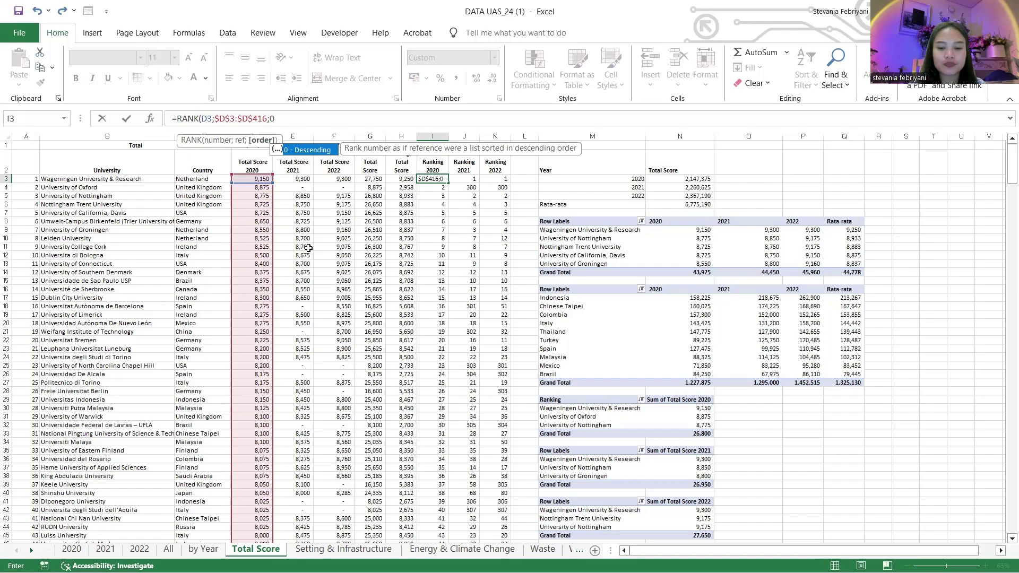
{"action": "key", "text": "ctrl+Return"}
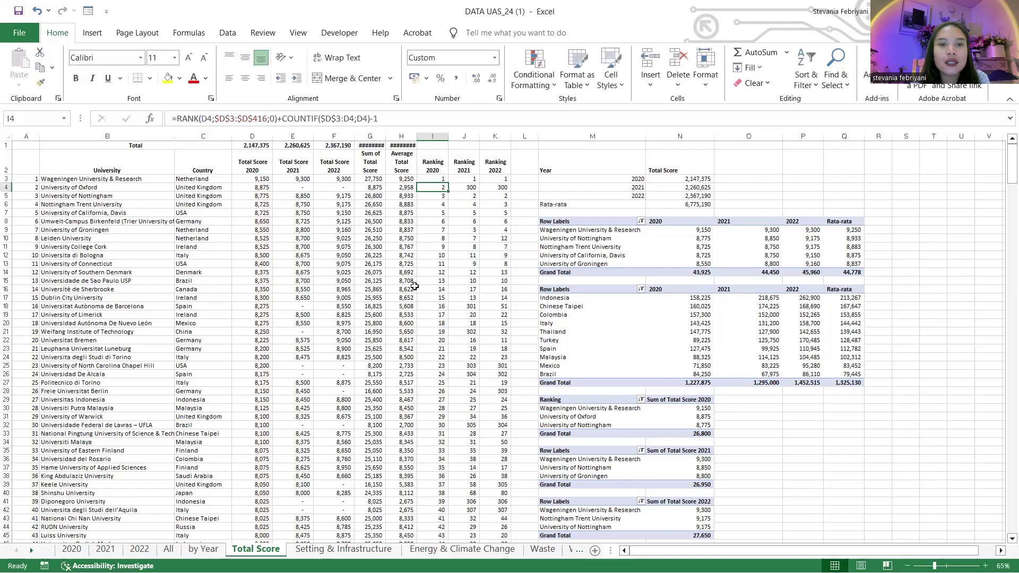
{"action": "double_click", "coordinate": [448, 182]}
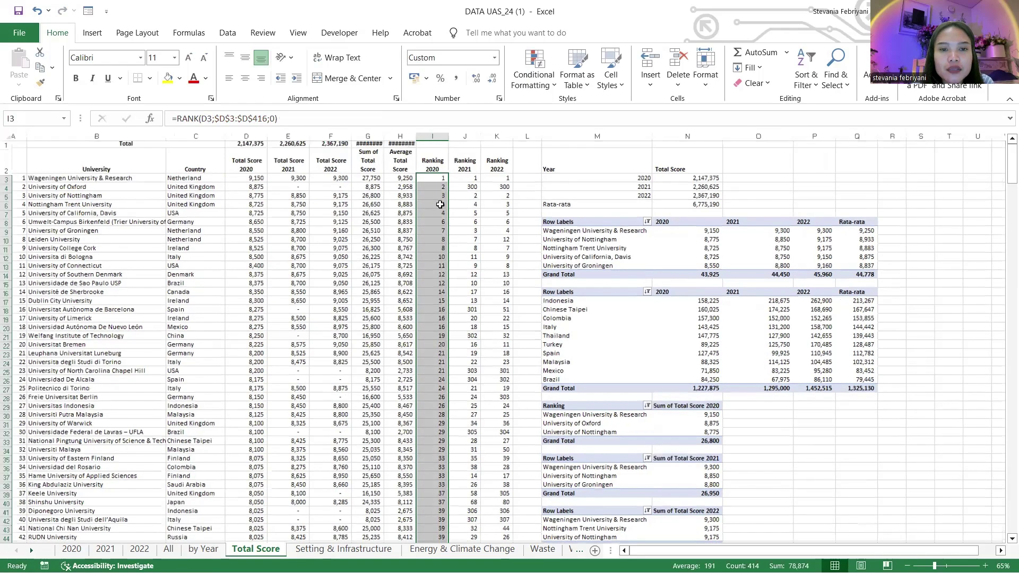
Check the Ranking 2020 column for tied ranks, comparing I6 and I7 with their total scores in D6:D7.
{"action": "scroll", "coordinate": [563, 205], "scroll_direction": "up", "scroll_amount": 2, "text": "ctrl"}
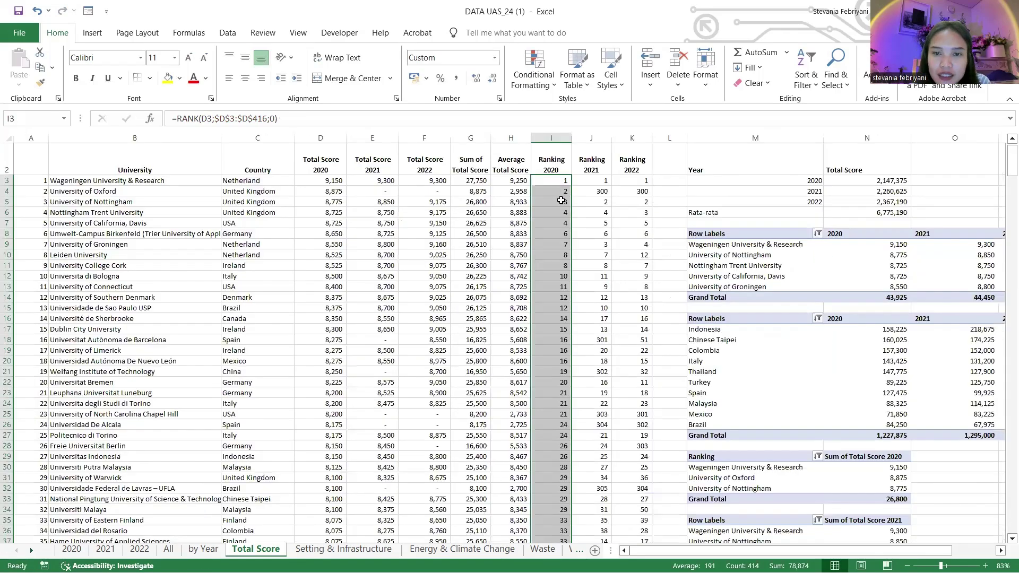
{"action": "left_click_drag", "start_coordinate": [561, 192], "coordinate": [563, 206]}
{"action": "left_click", "coordinate": [563, 213]}
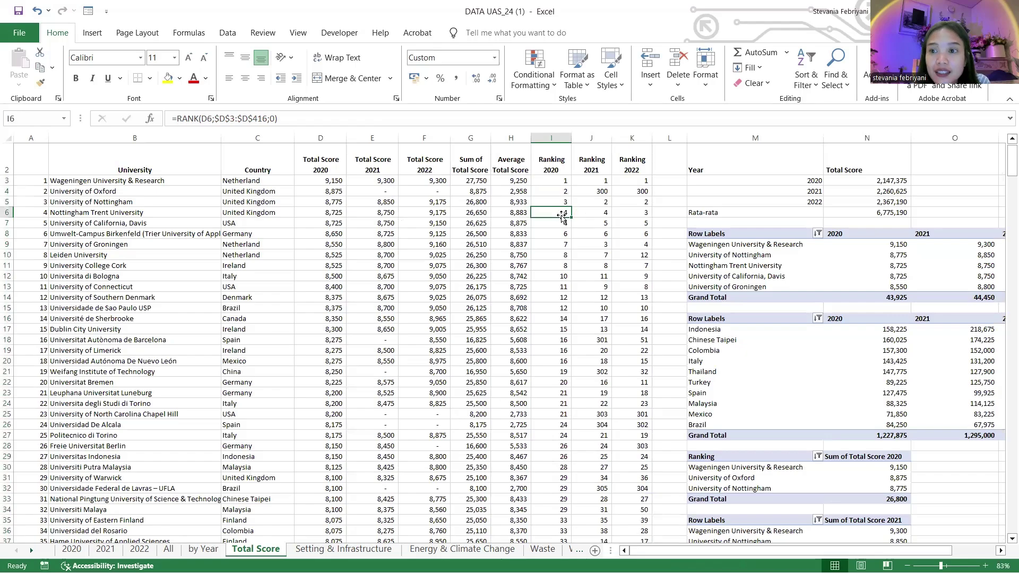
{"action": "left_click", "coordinate": [557, 224]}
{"action": "left_click", "coordinate": [553, 213]}
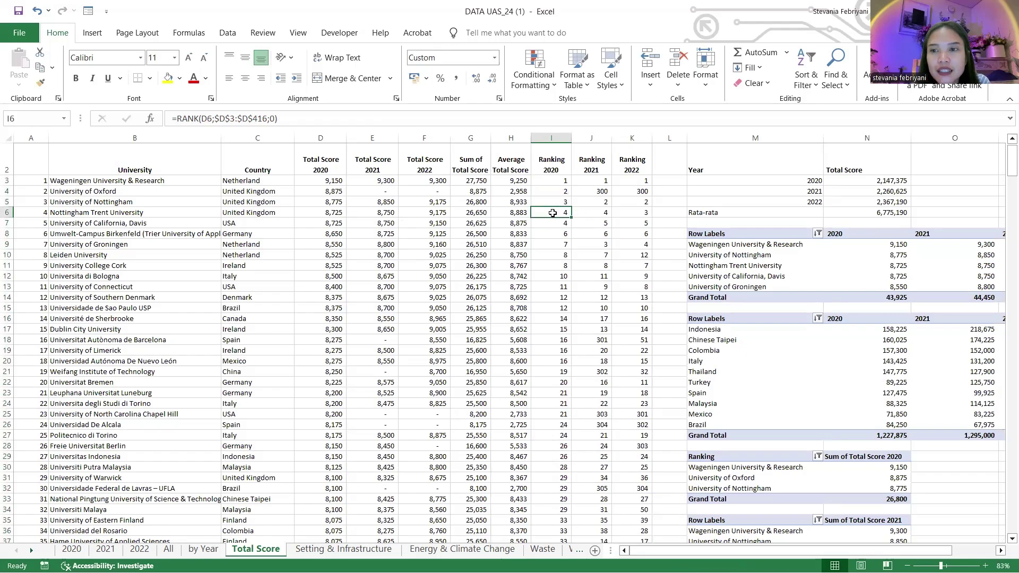
{"action": "left_click_drag", "start_coordinate": [553, 213], "coordinate": [553, 222]}
{"action": "left_click", "coordinate": [553, 222]}
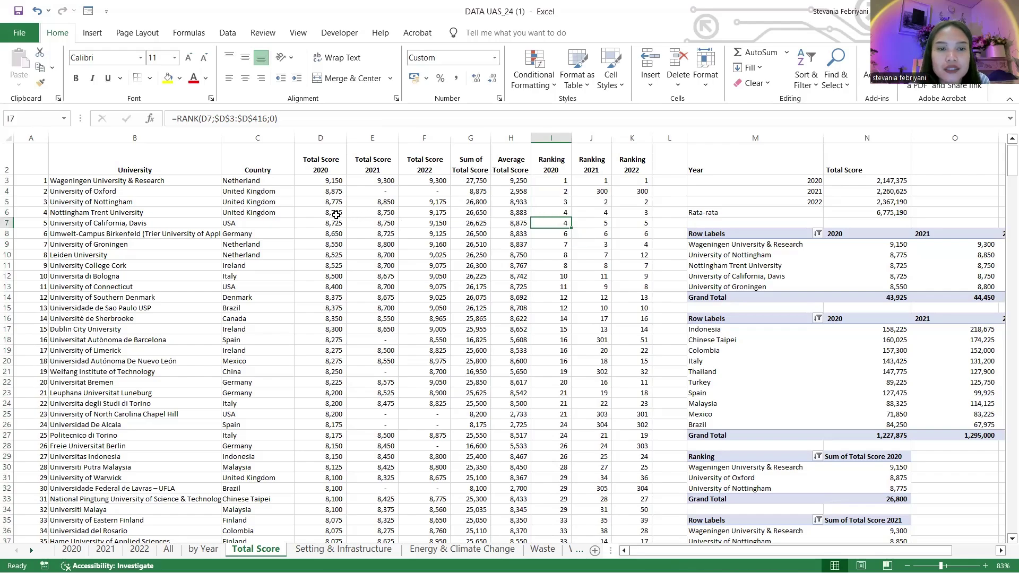
{"action": "left_click_drag", "start_coordinate": [337, 215], "coordinate": [336, 221]}
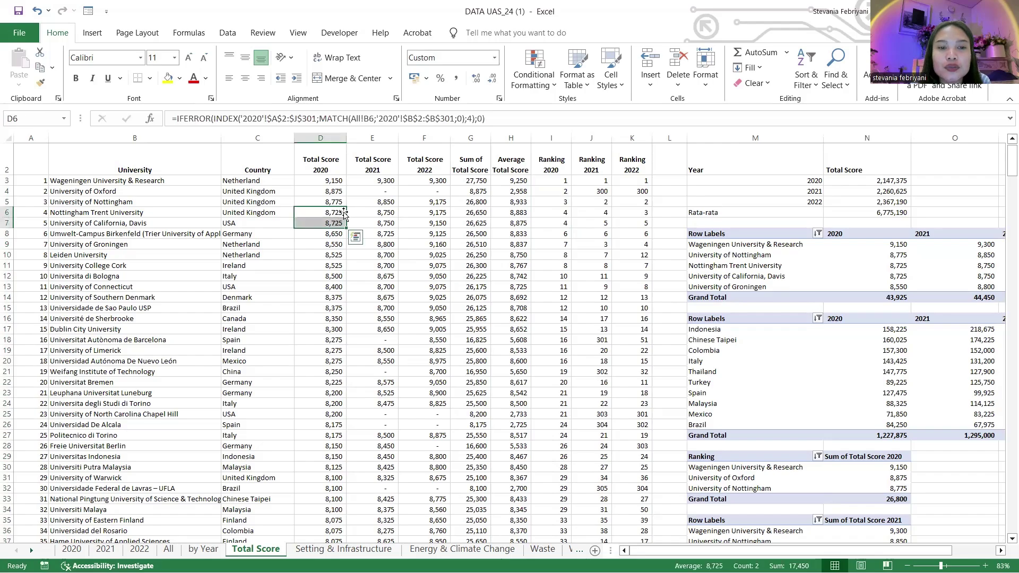
Add a tie-breaker to the I3 ranking, making the formula =RANK(D3;$D$3:$D$416;0)+COUNTIF($D$3:D3;D3)-1.
{"action": "scroll", "coordinate": [531, 202], "scroll_direction": "up", "scroll_amount": 1}
{"action": "left_click", "coordinate": [552, 191]}
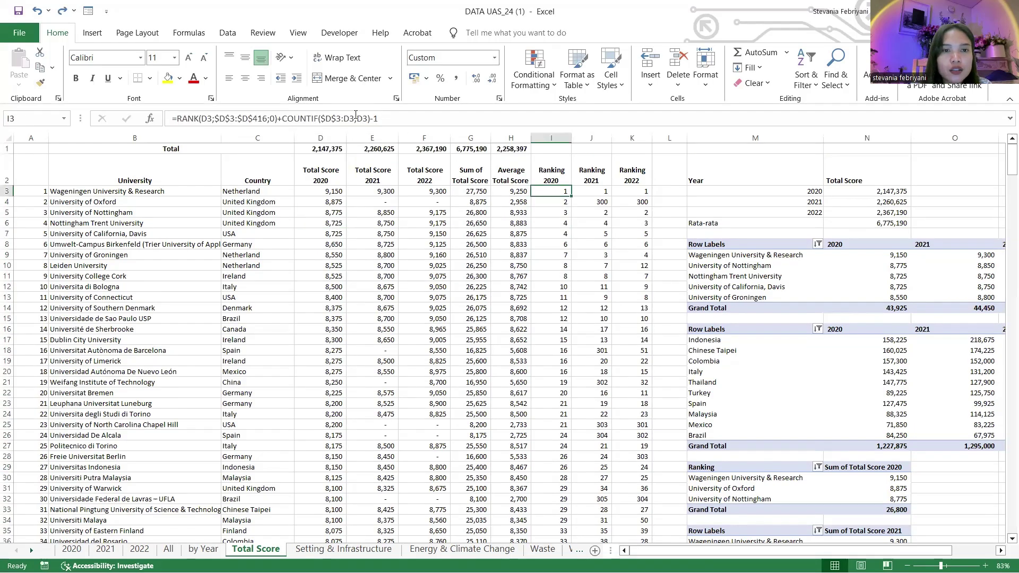
{"action": "left_click", "coordinate": [383, 119]}
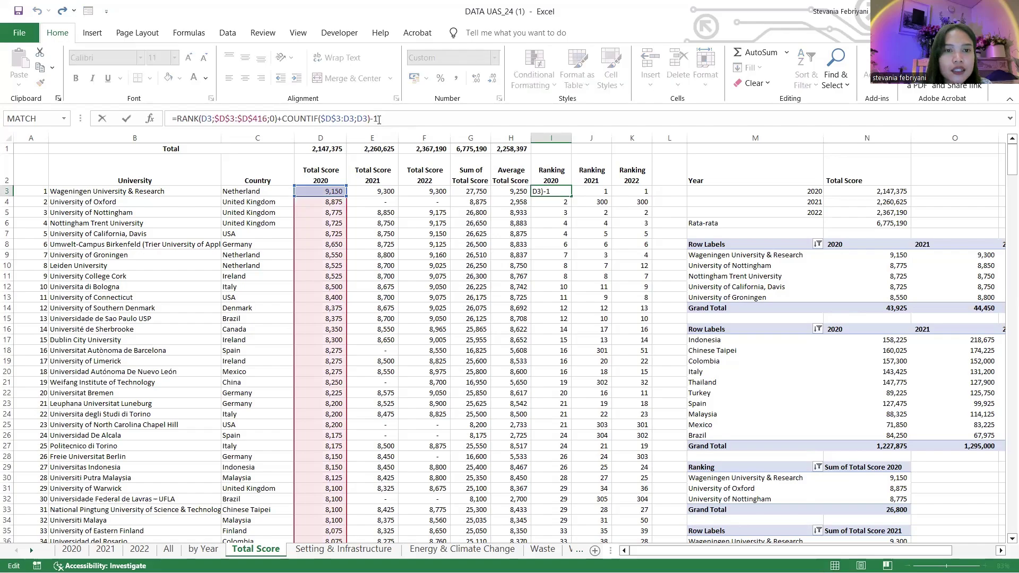
{"action": "left_click_drag", "start_coordinate": [383, 119], "coordinate": [282, 118]}
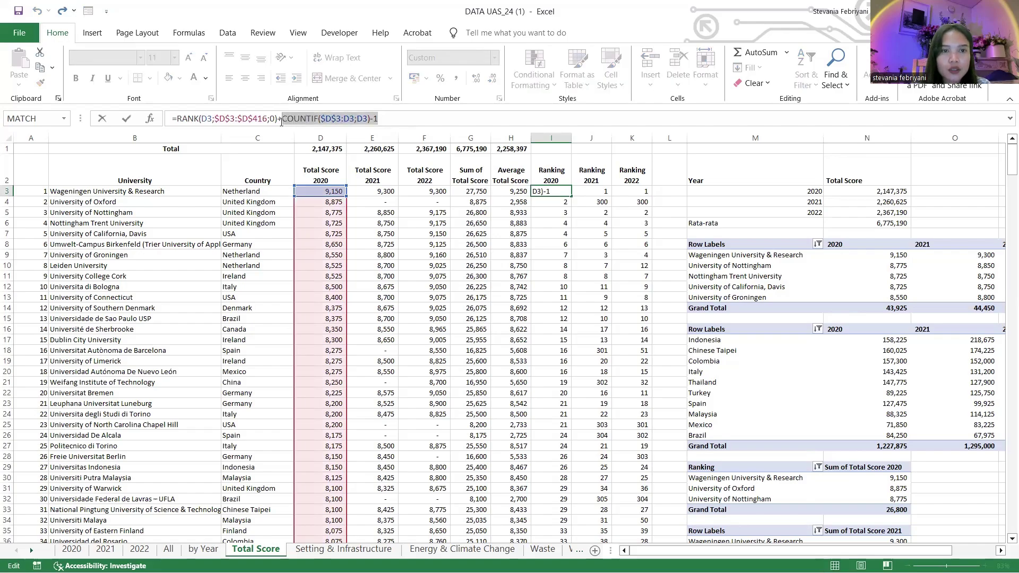
{"action": "type", "text": "COUNTIF("}
{"action": "left_click", "coordinate": [321, 190]}
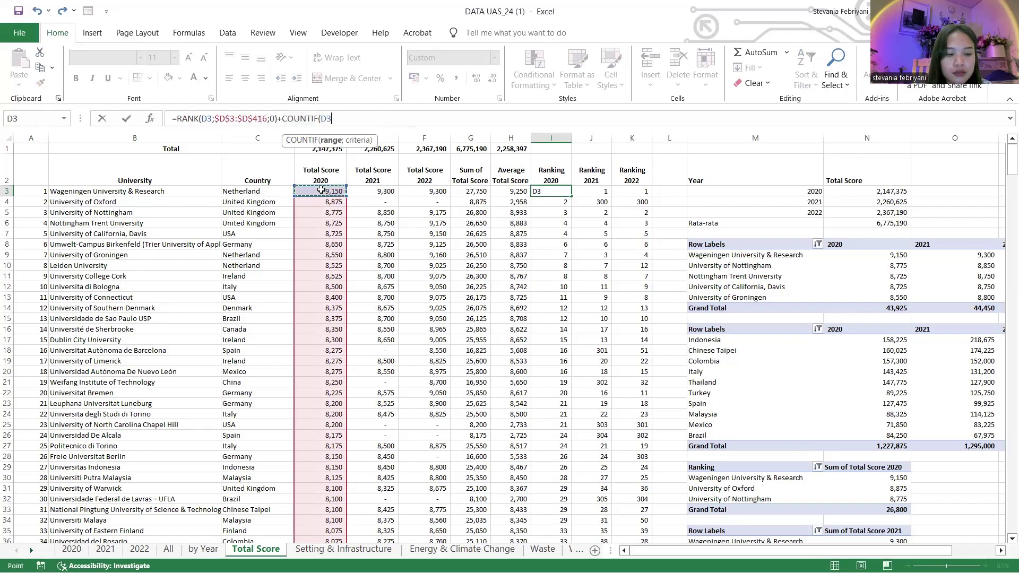
{"action": "key", "text": "F4"}
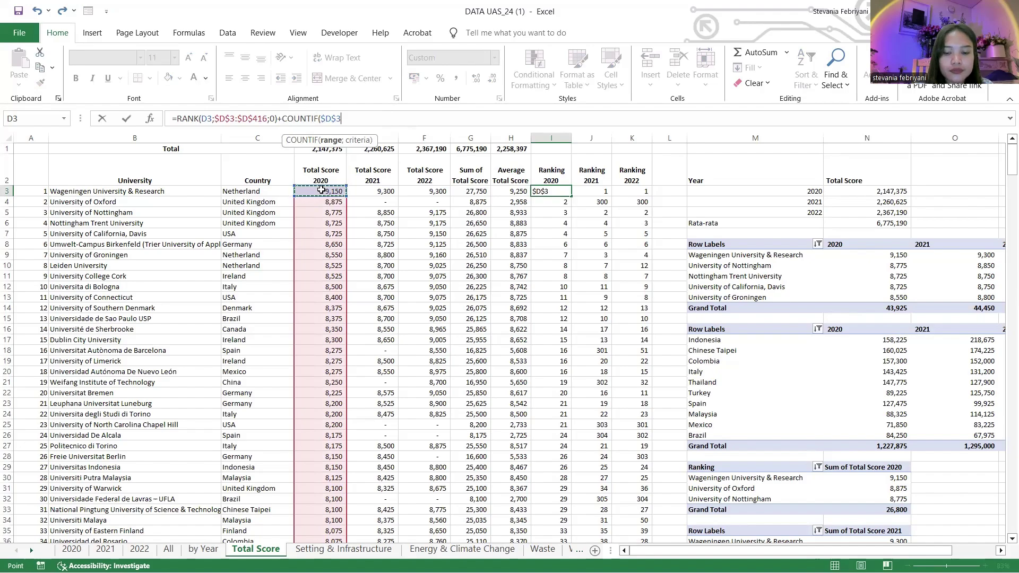
{"action": "type", "text": ":"}
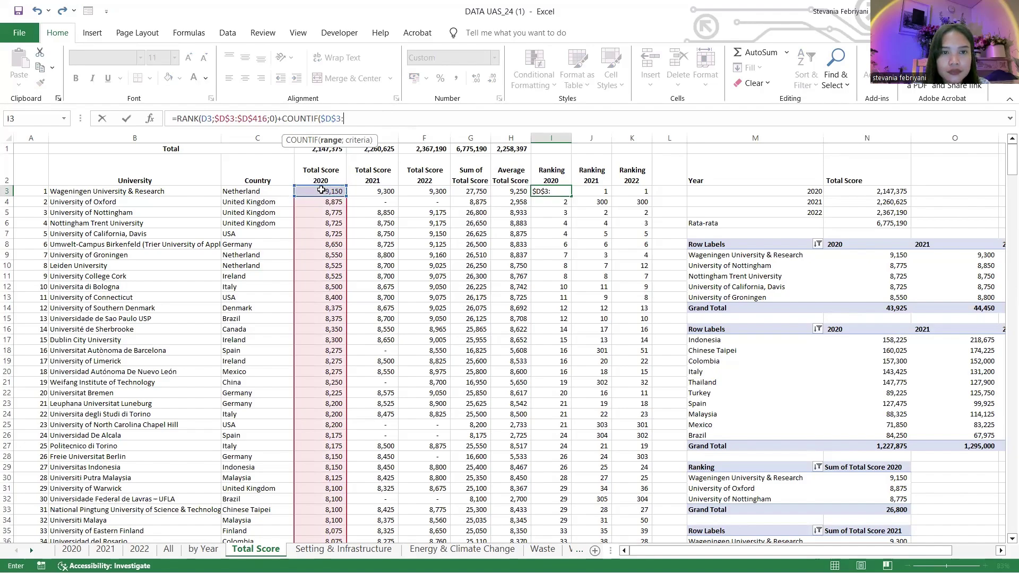
{"action": "type", "text": "D3;"}
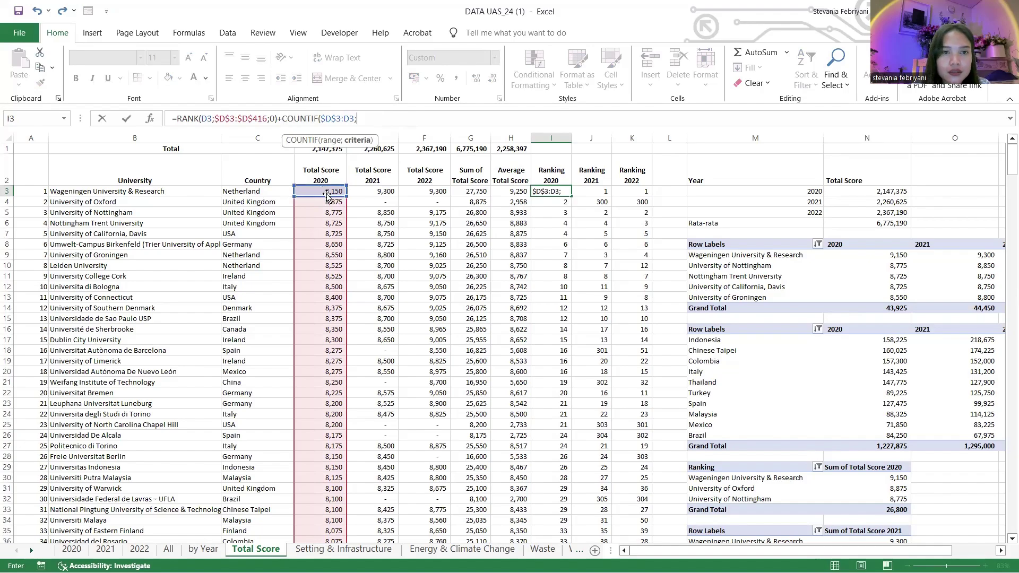
{"action": "left_click", "coordinate": [328, 194]}
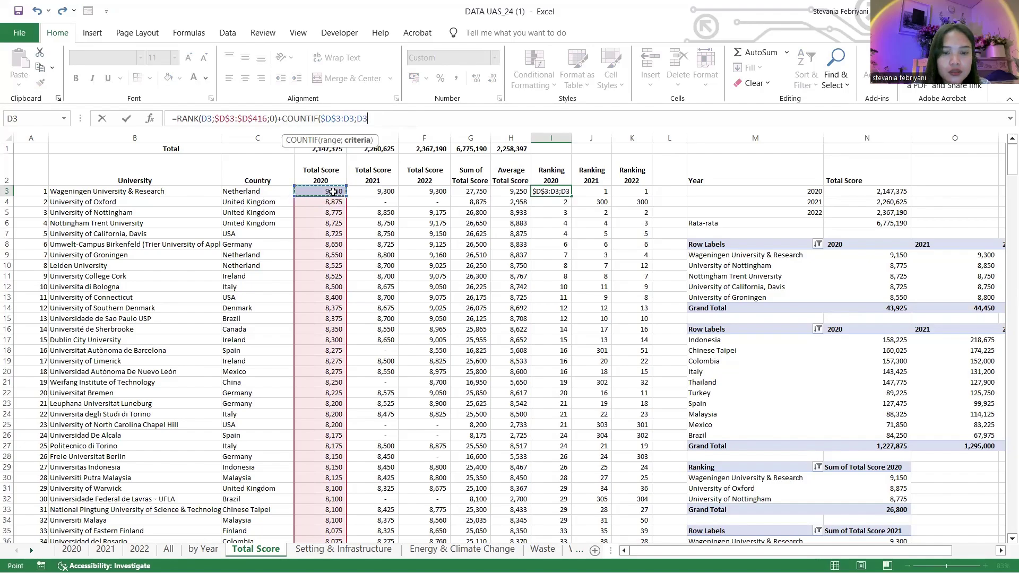
{"action": "type", "text": ")-1"}
{"action": "key", "text": "Return"}
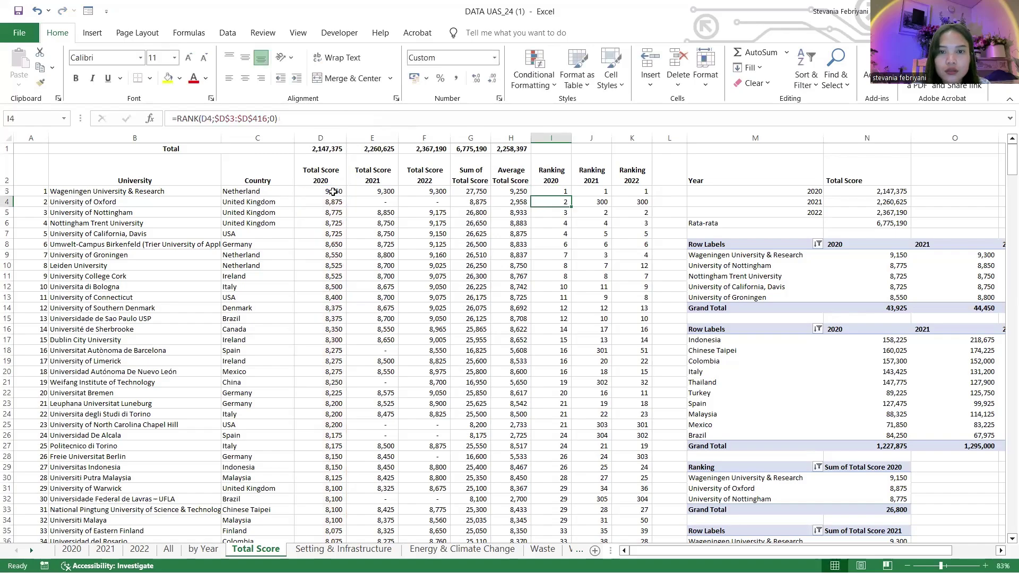
Fill the tie-breaking ranking formula from I3 down the whole Ranking 2020 column.
{"action": "left_click", "coordinate": [547, 191]}
{"action": "double_click", "coordinate": [569, 196]}
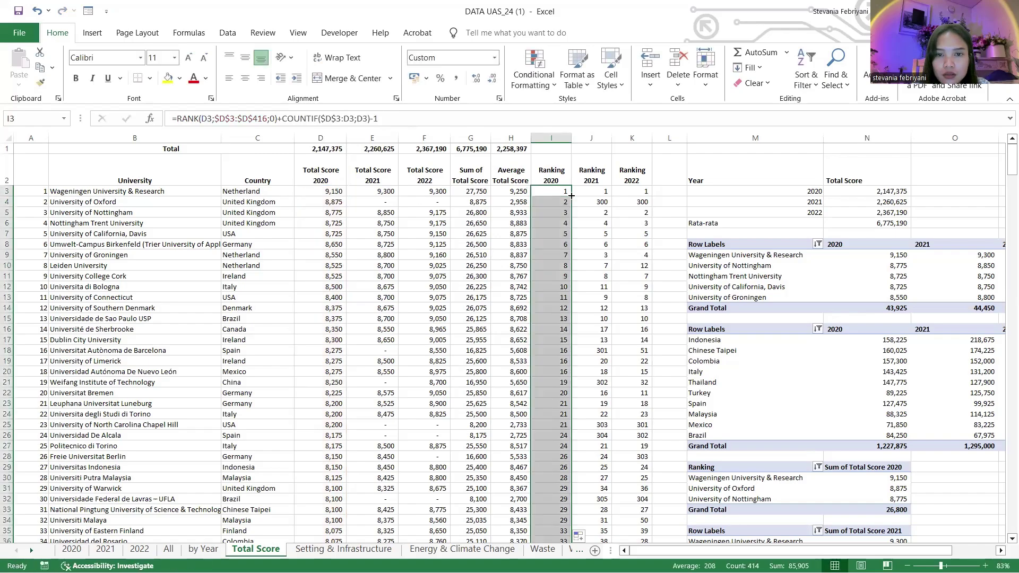
{"action": "left_click", "coordinate": [566, 200]}
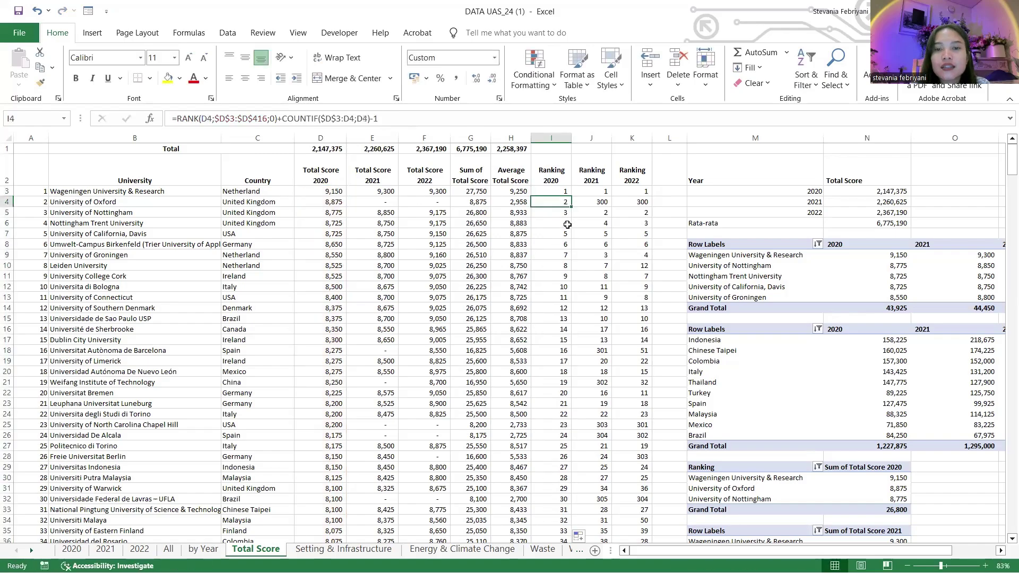
{"action": "scroll", "coordinate": [616, 217], "scroll_direction": "up", "scroll_amount": 2}
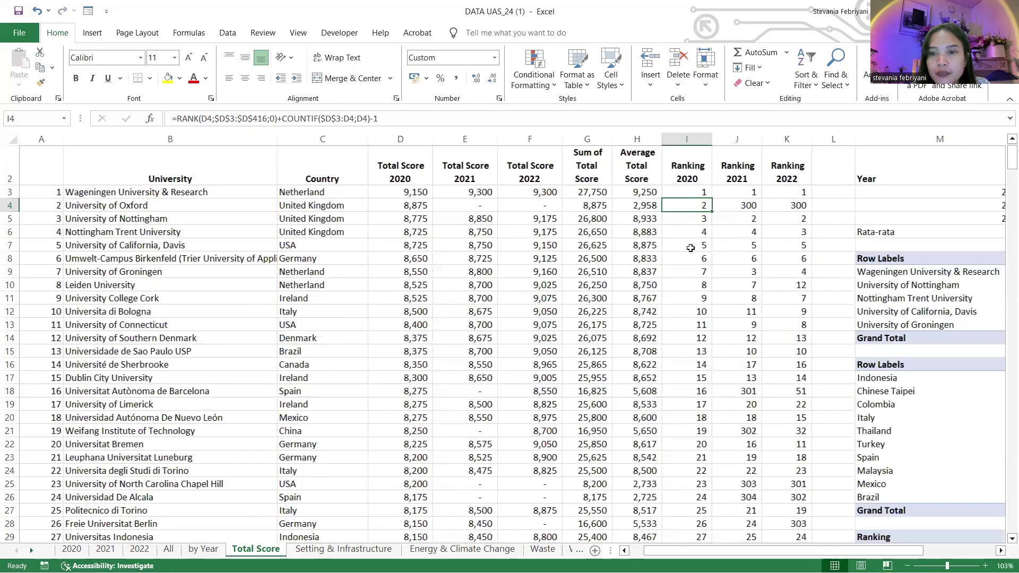
{"action": "scroll", "coordinate": [689, 327], "scroll_direction": "down", "scroll_amount": 1, "text": "ctrl"}
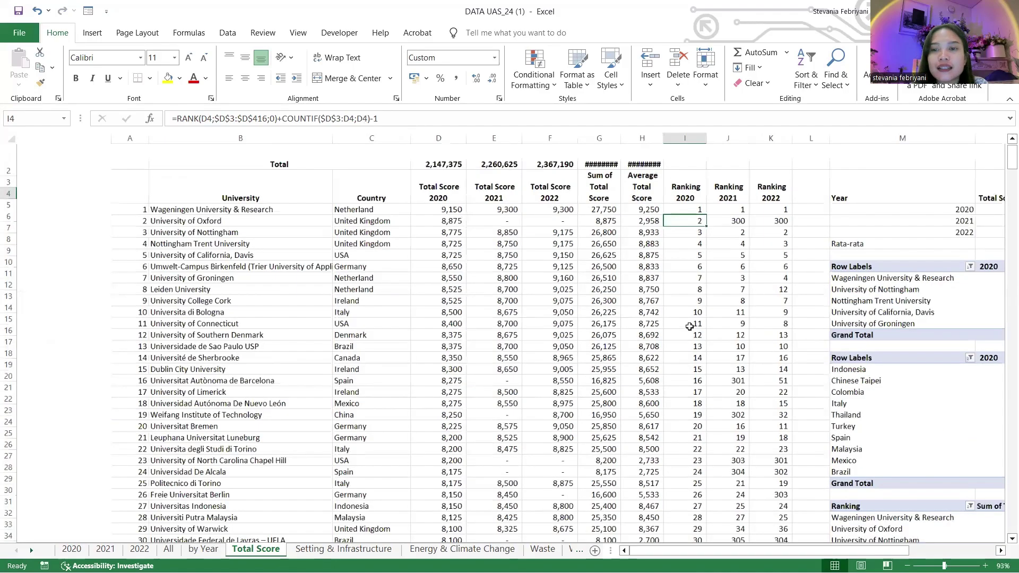
{"action": "scroll", "coordinate": [689, 327], "scroll_direction": "down", "scroll_amount": 1, "text": "ctrl"}
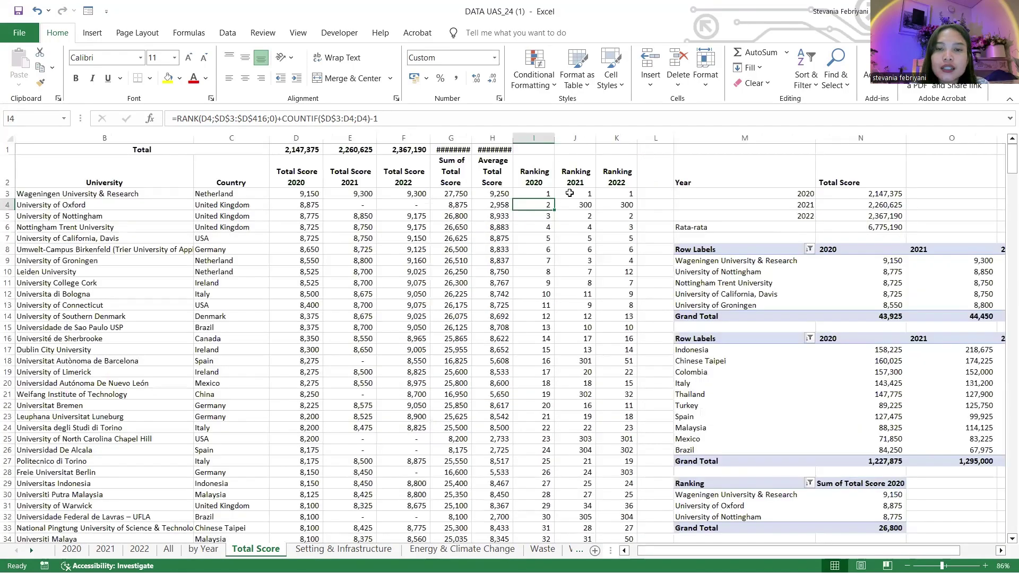
Inspect the Ranking 2021 formulas in J3 and J4 and the total score summary tables beside the rankings.
{"action": "left_click", "coordinate": [569, 193]}
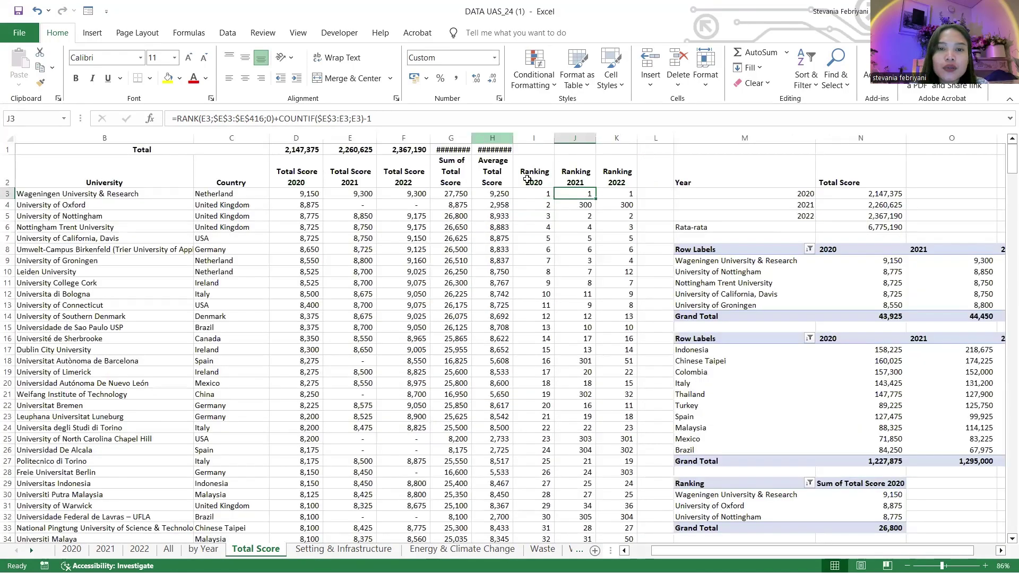
{"action": "left_click", "coordinate": [579, 207]}
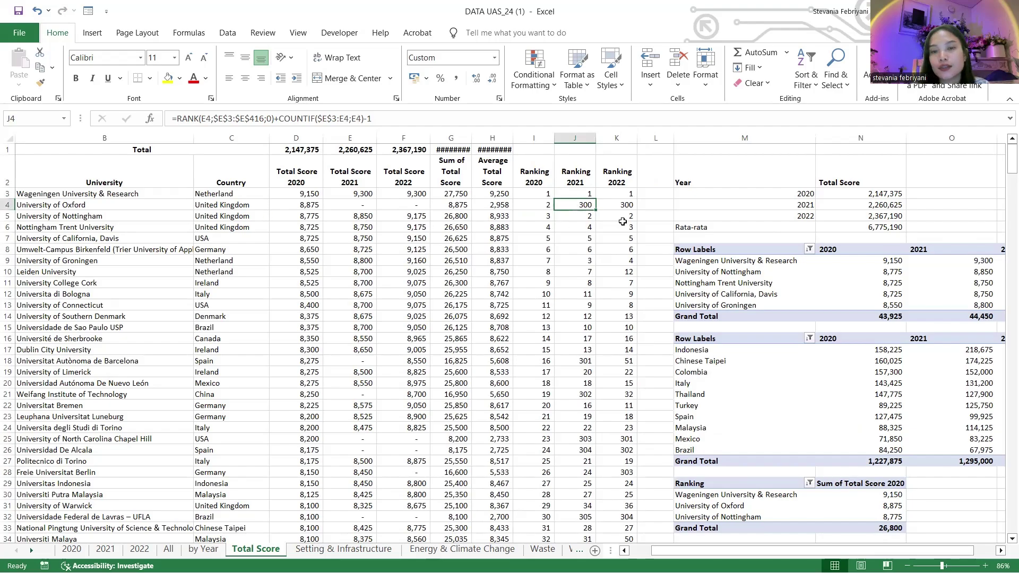
{"action": "scroll", "coordinate": [623, 221], "scroll_direction": "right", "scroll_amount": 2}
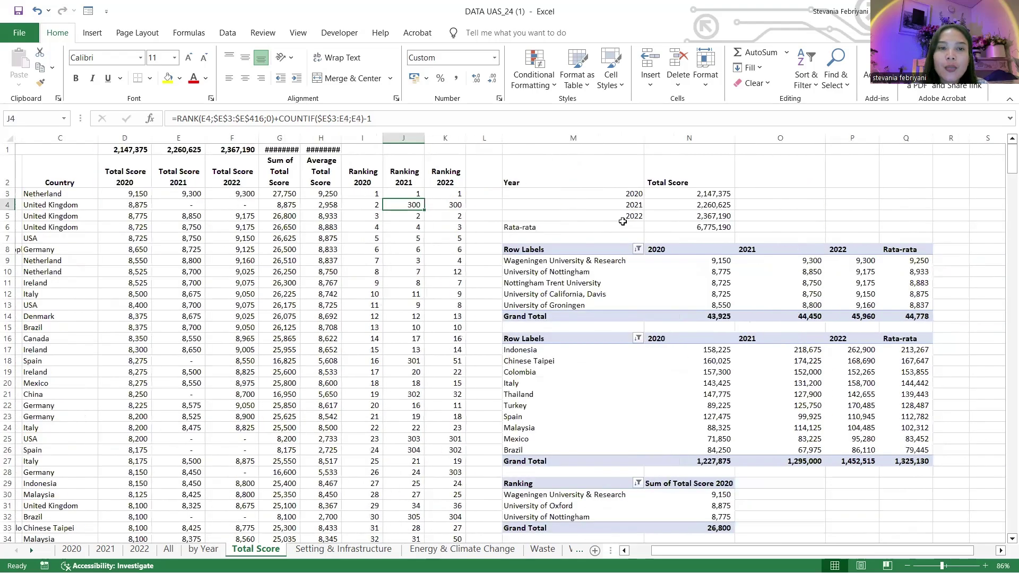
Review the yearly Total Score summary table for 2020, 2021, 2022 and Rata-rata, starting at M3.
{"action": "scroll", "coordinate": [623, 221], "scroll_direction": "down", "scroll_amount": 1}
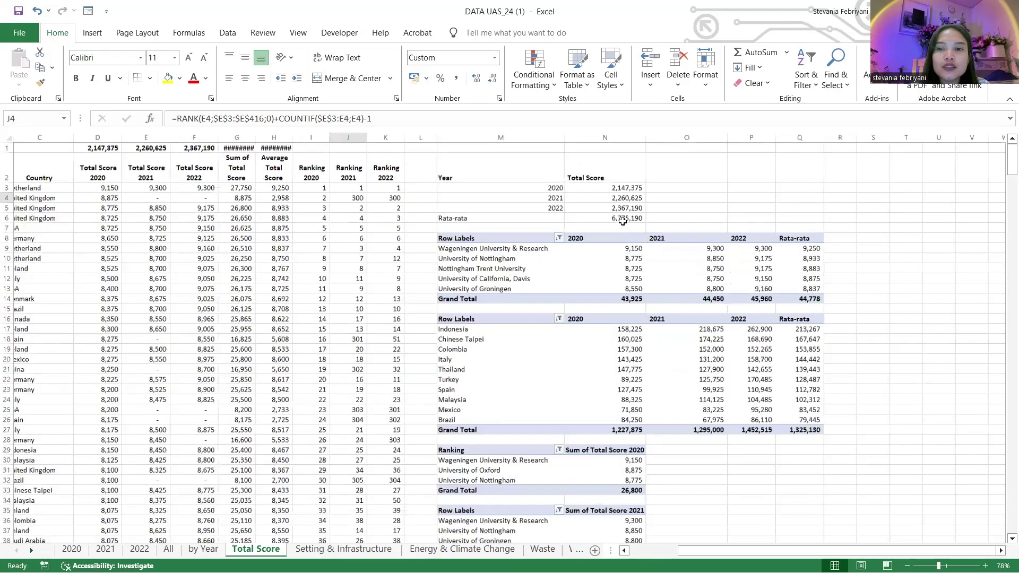
{"action": "scroll", "coordinate": [623, 221], "scroll_direction": "left", "scroll_amount": 2}
{"action": "left_click_drag", "start_coordinate": [695, 178], "coordinate": [777, 218]}
{"action": "left_click", "coordinate": [733, 187]}
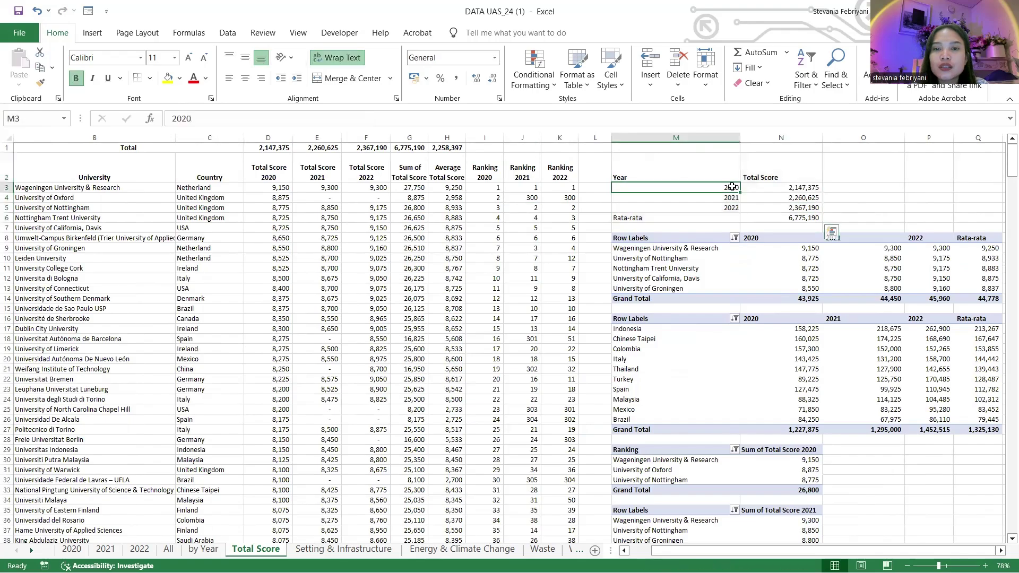
{"action": "scroll", "coordinate": [765, 192], "scroll_direction": "down", "scroll_amount": 1}
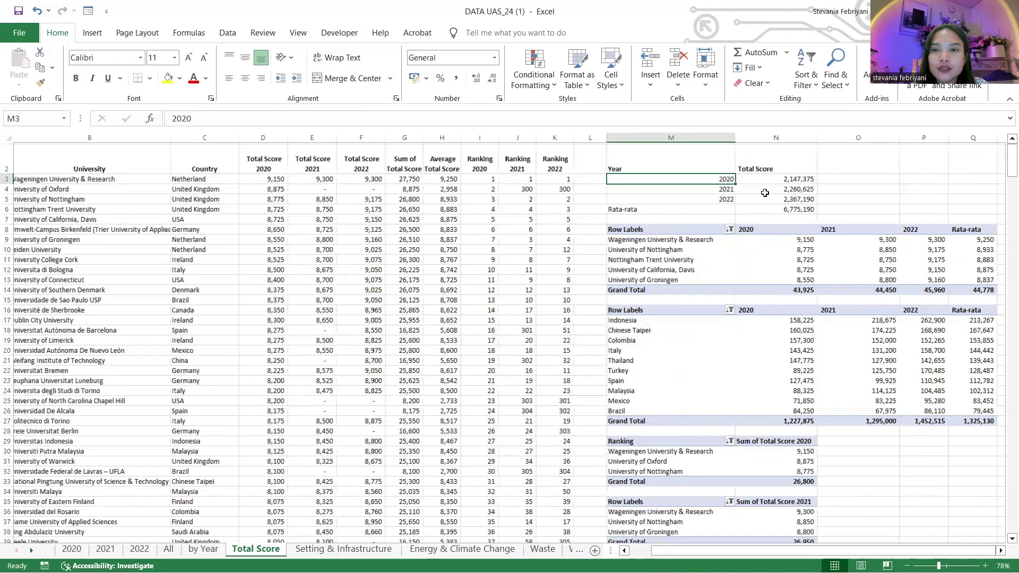
{"action": "scroll", "coordinate": [765, 193], "scroll_direction": "up", "scroll_amount": 1}
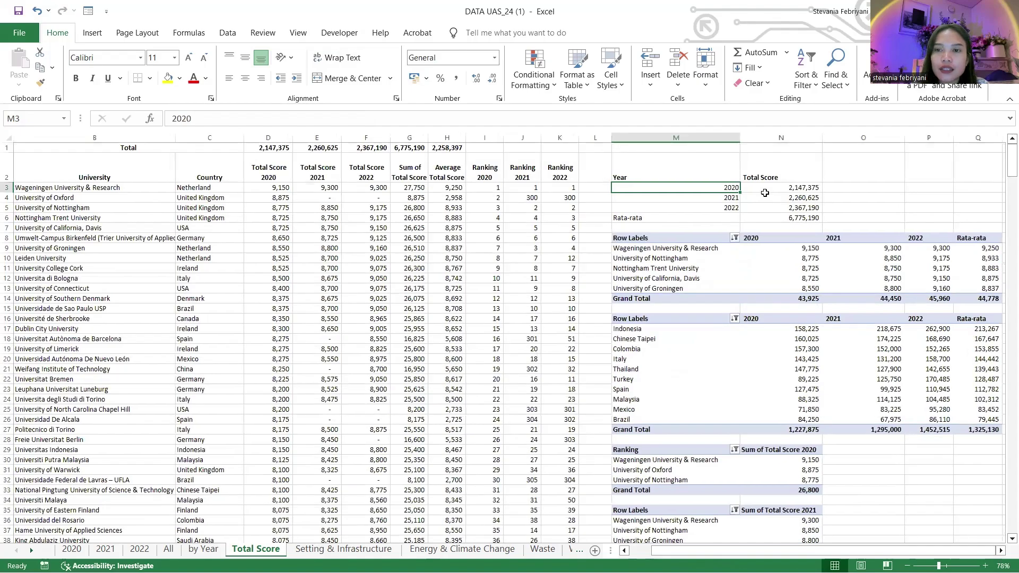
{"action": "scroll", "coordinate": [765, 193], "scroll_direction": "down", "scroll_amount": 1}
{"action": "scroll", "coordinate": [765, 193], "scroll_direction": "up", "scroll_amount": 1}
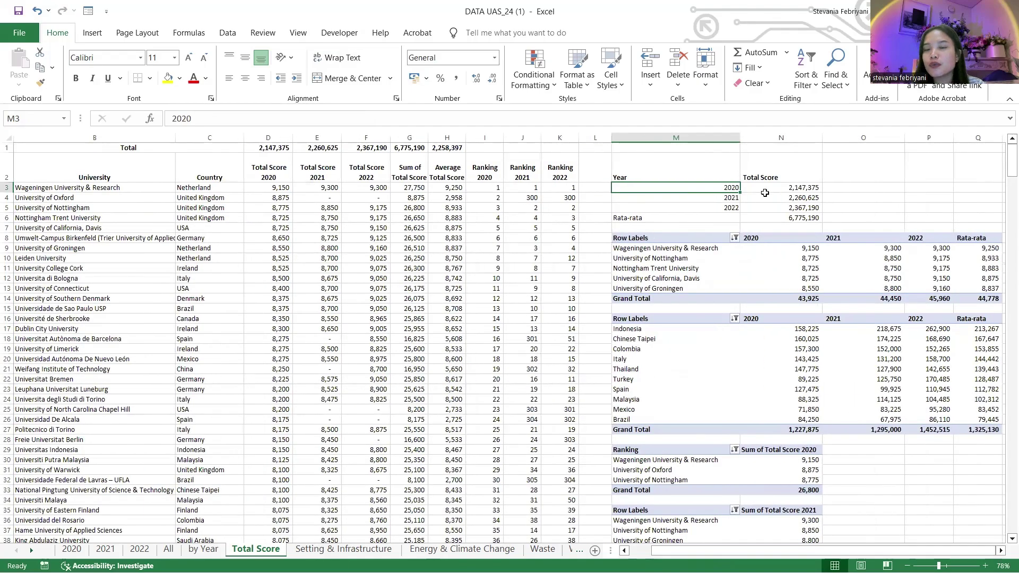
Examine the PivotTables summarising scores by university and country, and the per-year top university tables below them.
{"action": "scroll", "coordinate": [630, 369], "scroll_direction": "down", "scroll_amount": 1}
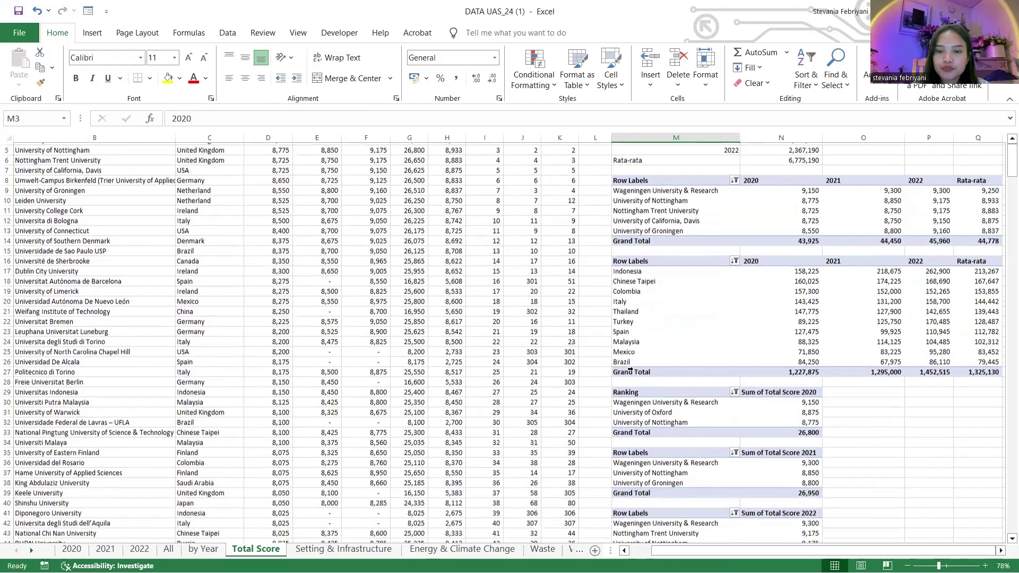
{"action": "scroll", "coordinate": [630, 369], "scroll_direction": "up", "scroll_amount": 1}
{"action": "scroll", "coordinate": [630, 369], "scroll_direction": "down", "scroll_amount": 1}
{"action": "scroll", "coordinate": [630, 369], "scroll_direction": "right", "scroll_amount": 2}
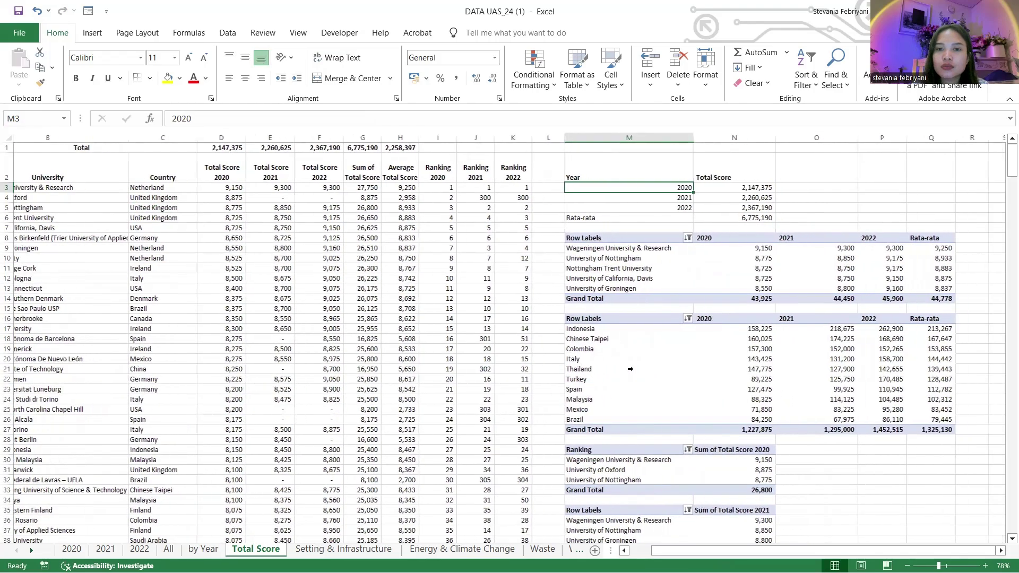
{"action": "scroll", "coordinate": [630, 369], "scroll_direction": "left", "scroll_amount": 2}
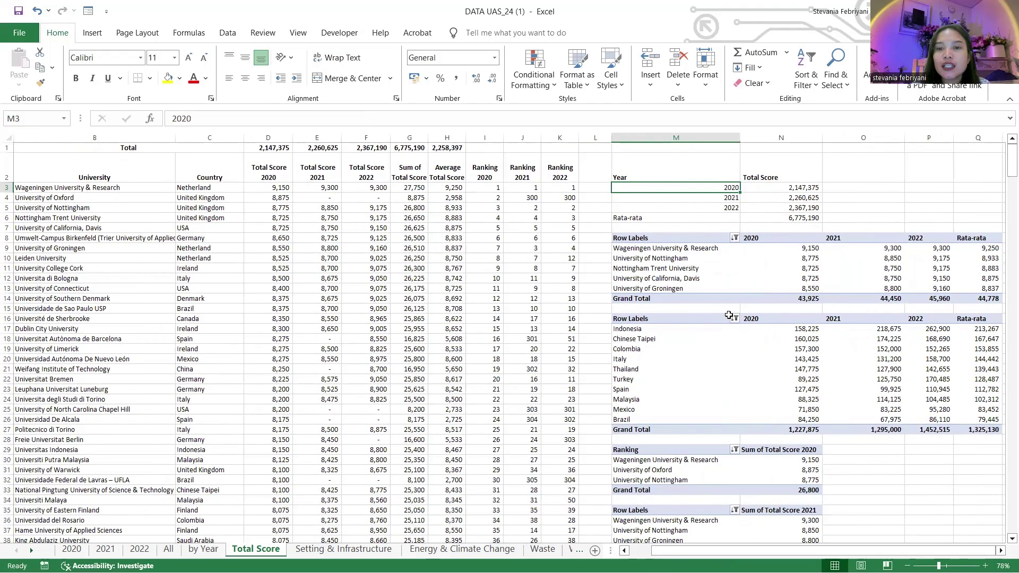
{"action": "scroll", "coordinate": [729, 316], "scroll_direction": "right", "scroll_amount": 2}
{"action": "scroll", "coordinate": [729, 311], "scroll_direction": "right", "scroll_amount": 1}
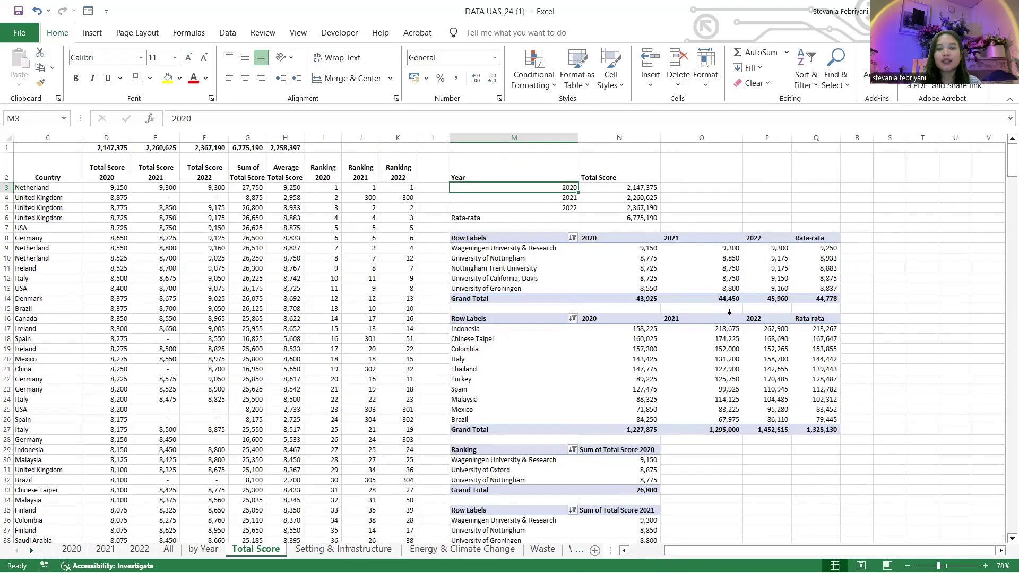
{"action": "scroll", "coordinate": [729, 311], "scroll_direction": "down", "scroll_amount": 2}
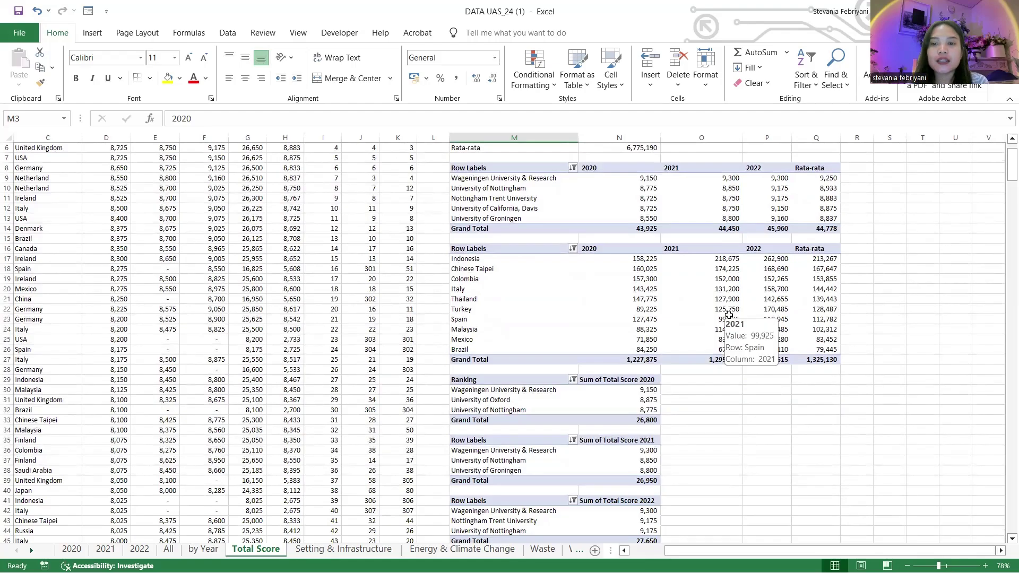
{"action": "scroll", "coordinate": [835, 344], "scroll_direction": "right", "scroll_amount": 2}
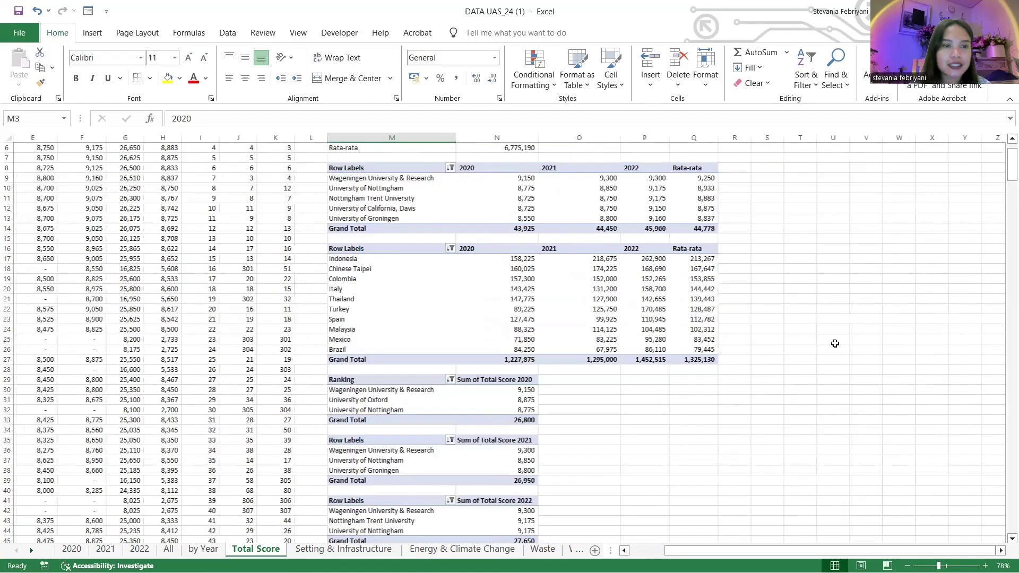
{"action": "scroll", "coordinate": [835, 344], "scroll_direction": "up", "scroll_amount": 2}
{"action": "scroll", "coordinate": [835, 343], "scroll_direction": "right", "scroll_amount": 3}
Start a new PivotTable from a table or range, placed at cell S8 of the existing Total Score sheet.
{"action": "left_click", "coordinate": [632, 228]}
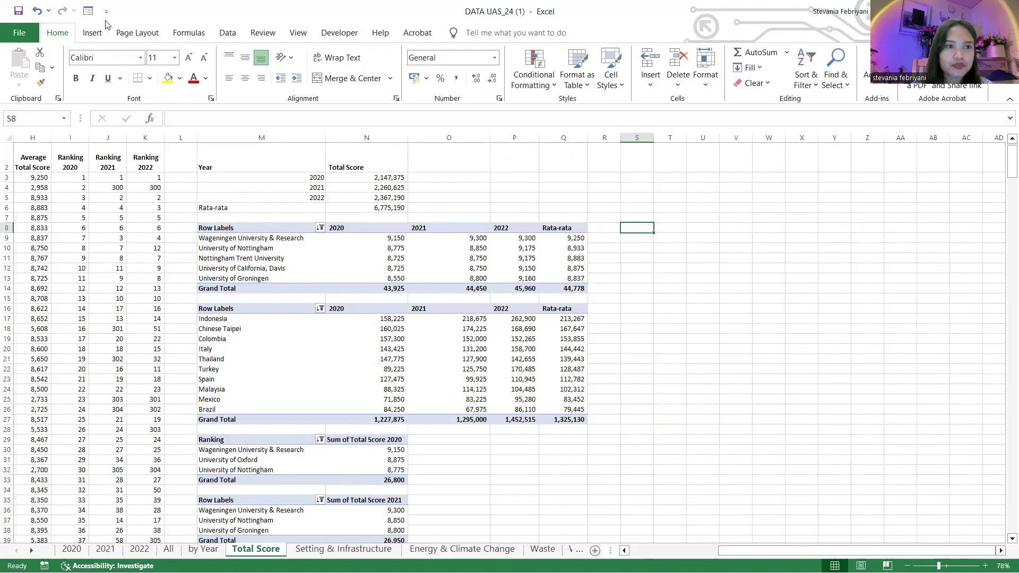
{"action": "left_click", "coordinate": [93, 32]}
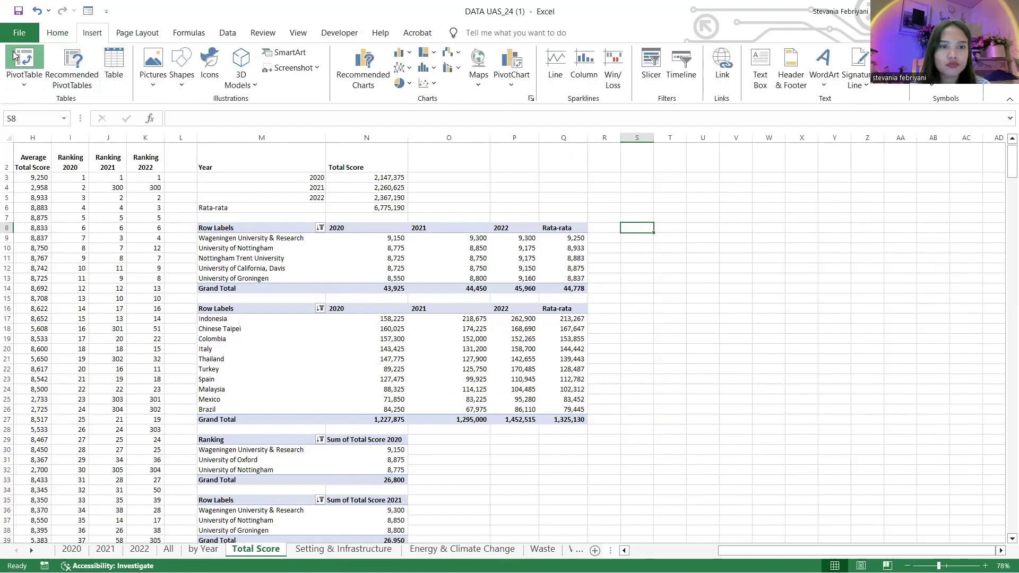
{"action": "left_click", "coordinate": [22, 58]}
{"action": "scroll", "coordinate": [228, 271], "scroll_direction": "left", "scroll_amount": 7}
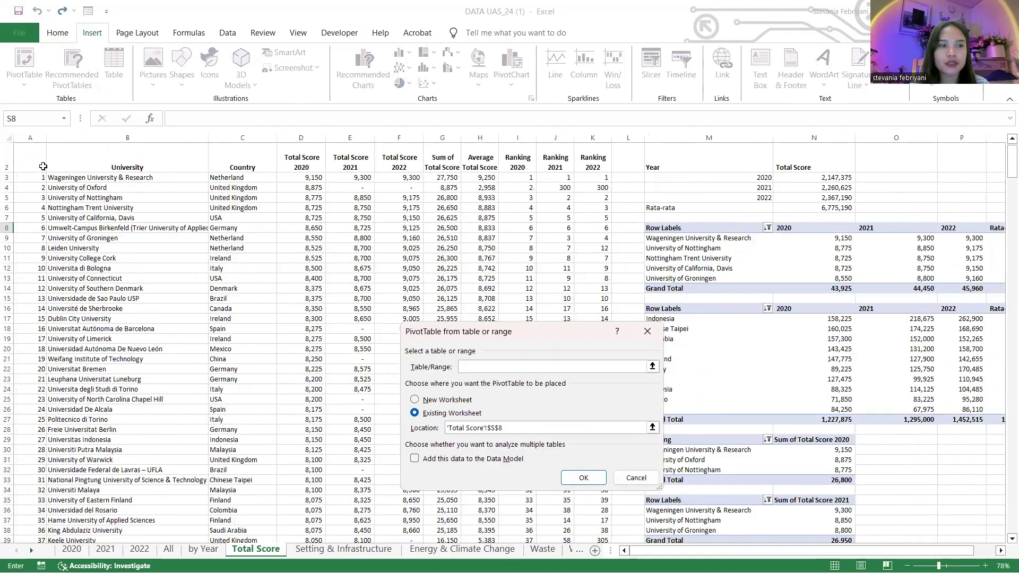
Try to build the PivotTable from the range A2:K416, including the unlabelled numbering column.
{"action": "left_click", "coordinate": [43, 167]}
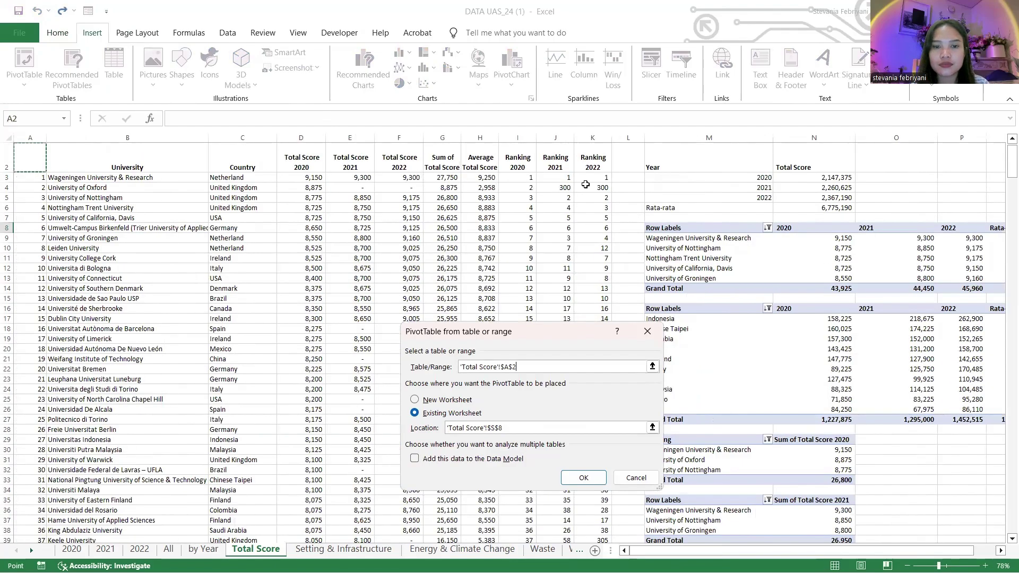
{"action": "key", "text": "ctrl+shift+Right"}
{"action": "key", "text": "ctrl+shift+Right"}
{"action": "key", "text": "ctrl+shift+Down"}
{"action": "key", "text": "ctrl+shift+Down"}
{"action": "key", "text": "Return"}
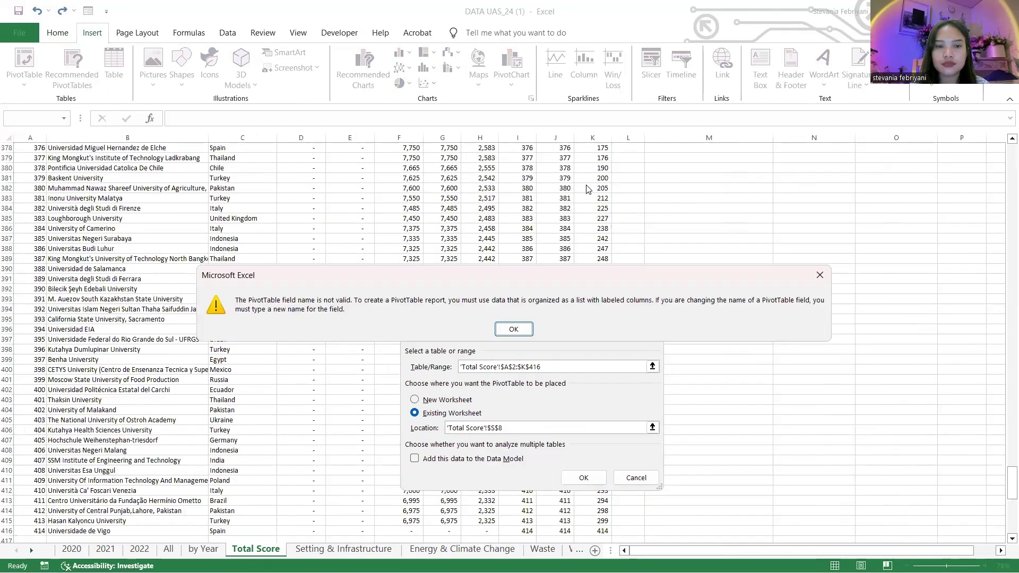
{"action": "key", "text": "Return"}
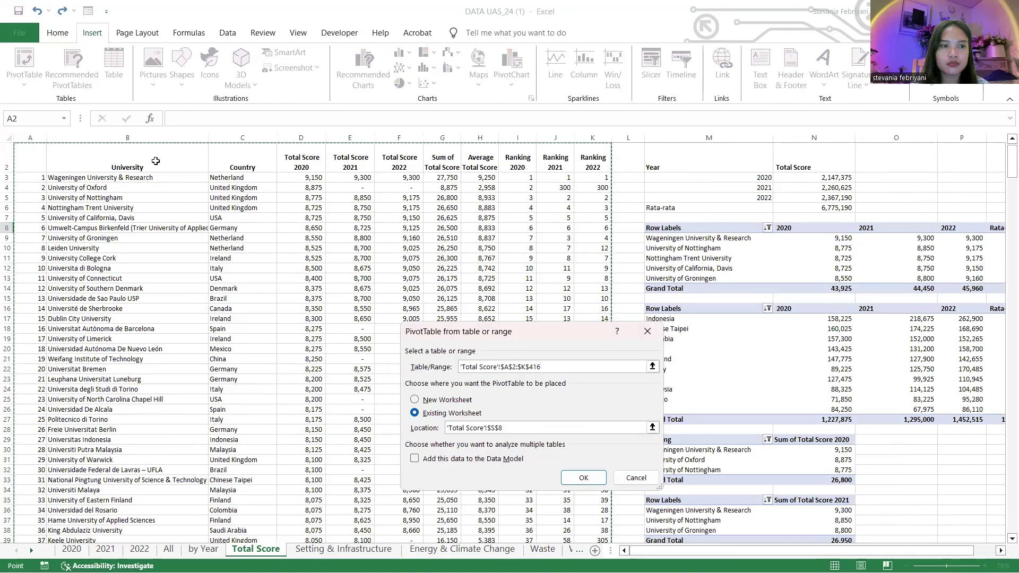
Create the PivotTable from the ranking table starting at the University header in B2, leaving out the numbering column A.
{"action": "left_click", "coordinate": [180, 161]}
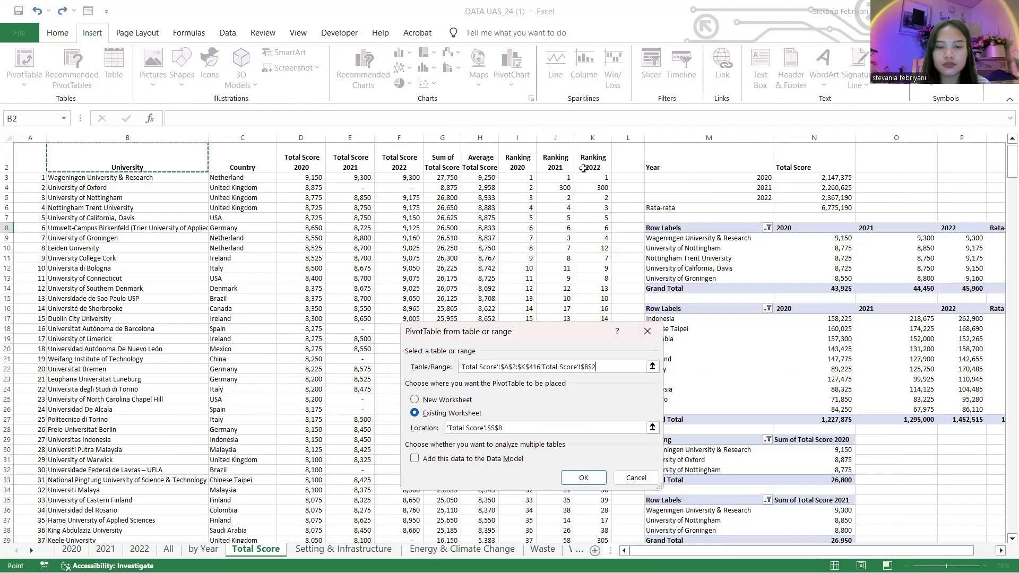
{"action": "key", "text": "Return"}
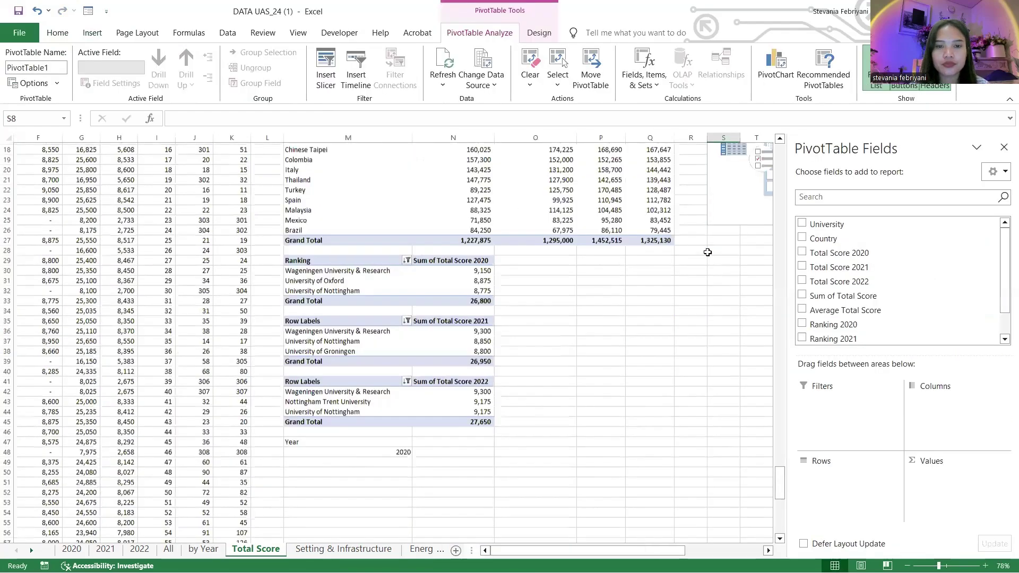
{"action": "key", "text": "ctrl+Up"}
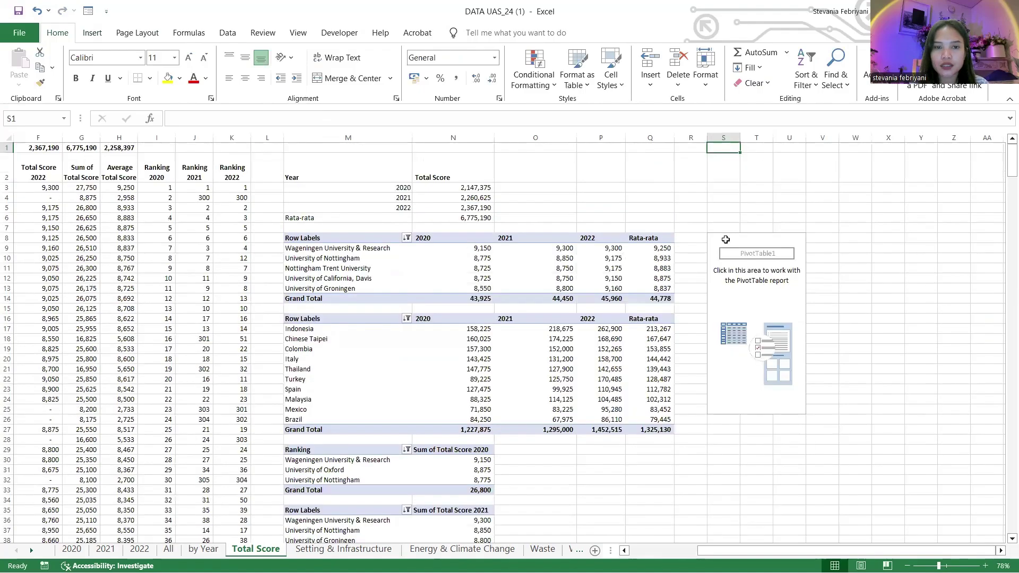
Add University as rows and Average Total Score as summed values to the new PivotTable, and look over its university list.
{"action": "left_click", "coordinate": [725, 239]}
{"action": "left_click", "coordinate": [802, 224]}
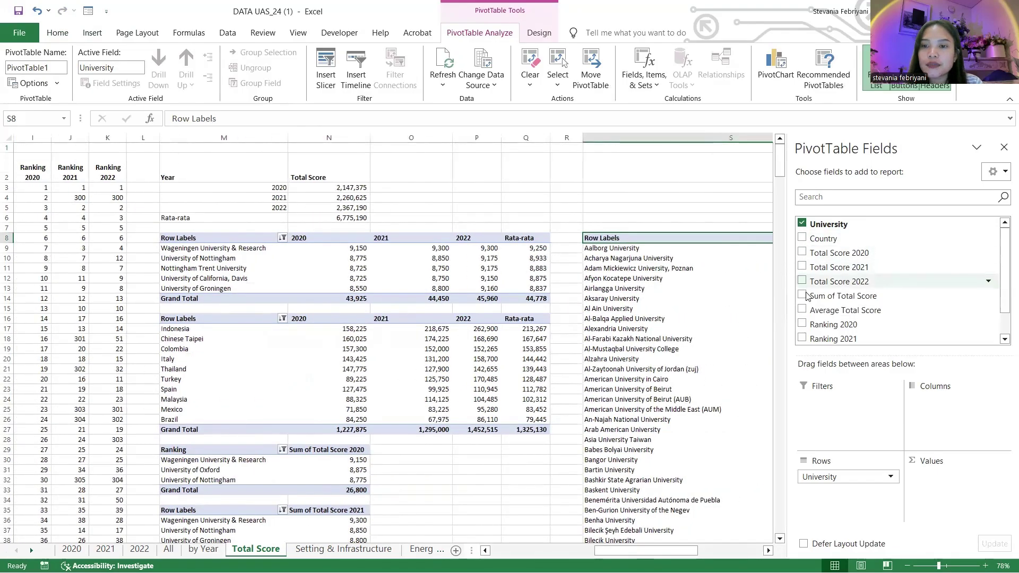
{"action": "left_click", "coordinate": [801, 311]}
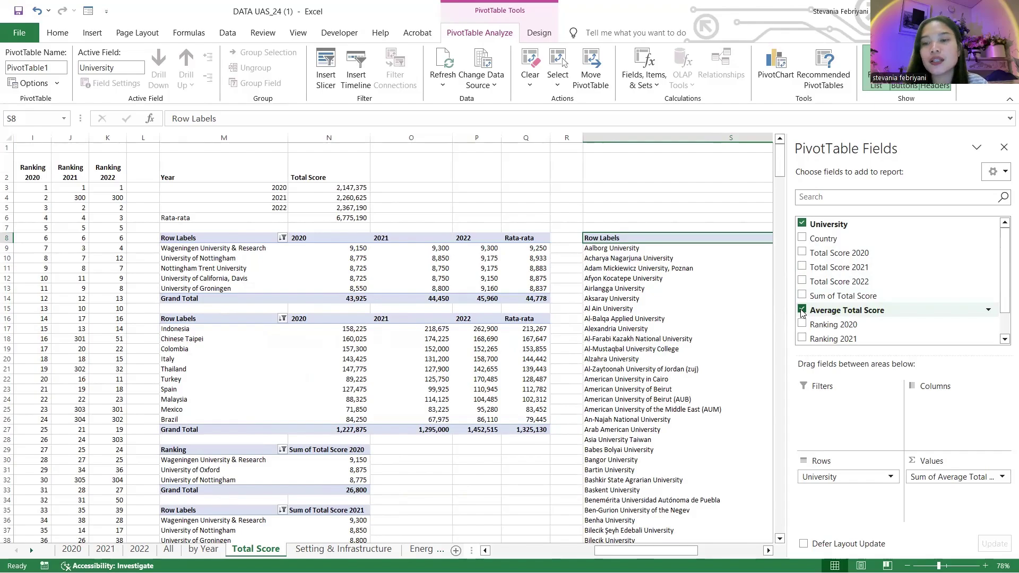
{"action": "scroll", "coordinate": [739, 300], "scroll_direction": "right", "scroll_amount": 1}
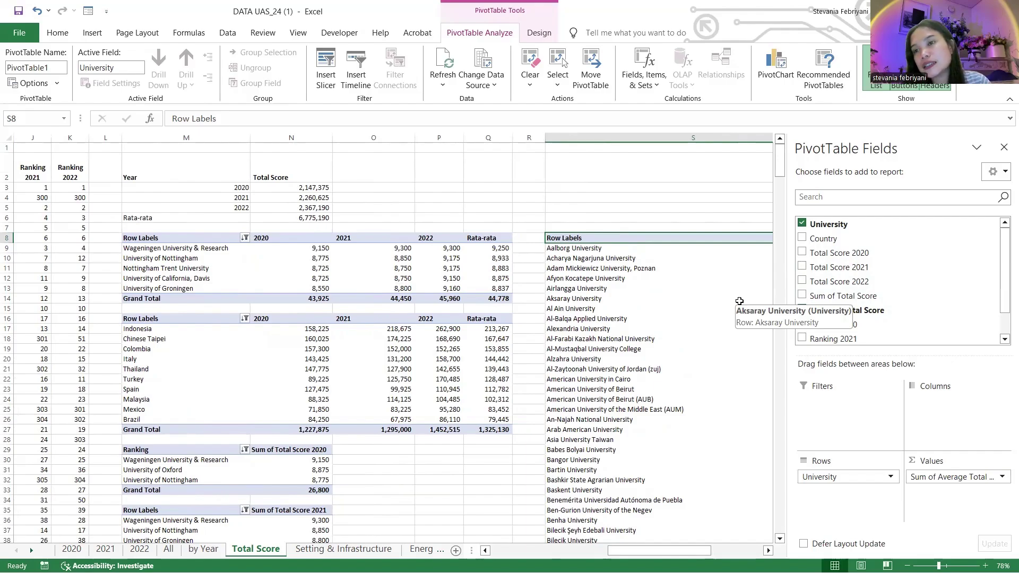
{"action": "scroll", "coordinate": [739, 301], "scroll_direction": "right", "scroll_amount": 2}
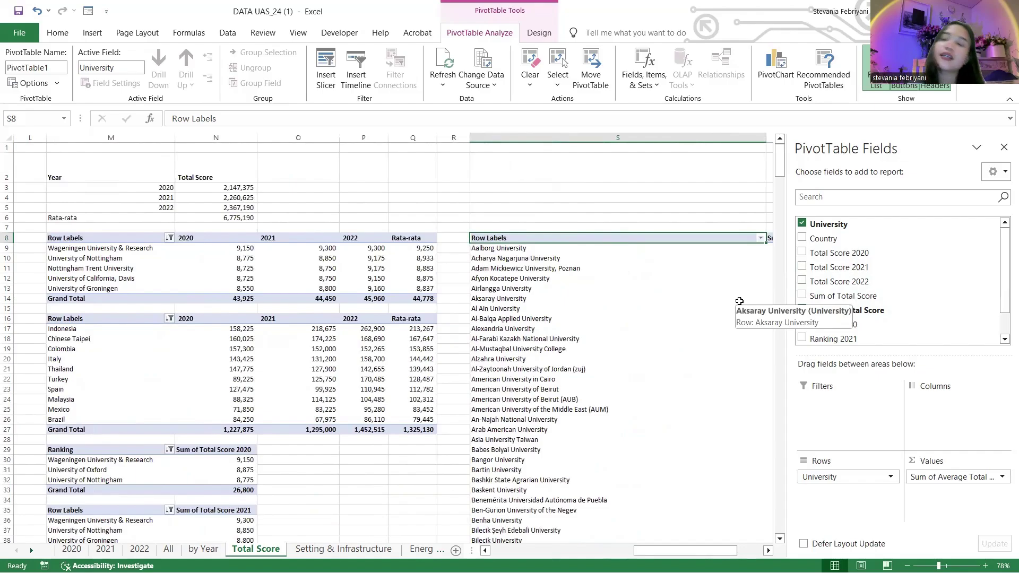
{"action": "scroll", "coordinate": [739, 301], "scroll_direction": "right", "scroll_amount": 2}
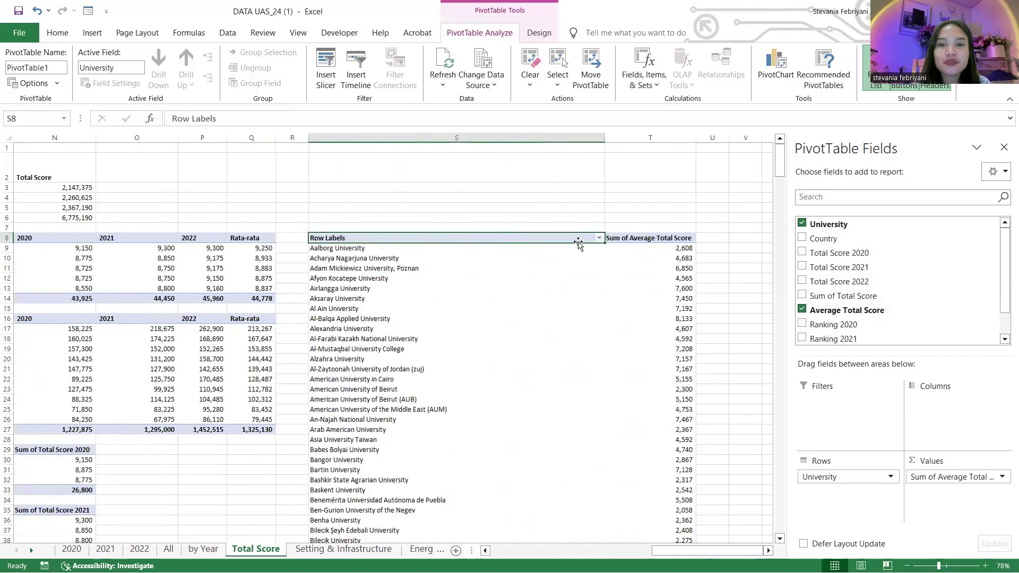
{"action": "scroll", "coordinate": [555, 371], "scroll_direction": "down", "scroll_amount": 1}
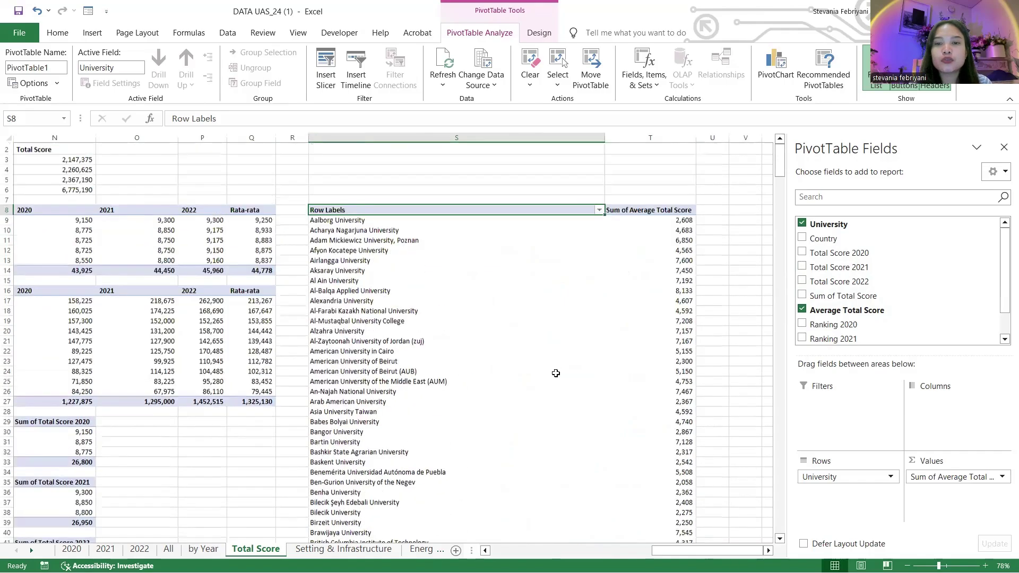
{"action": "scroll", "coordinate": [555, 371], "scroll_direction": "up", "scroll_amount": 1}
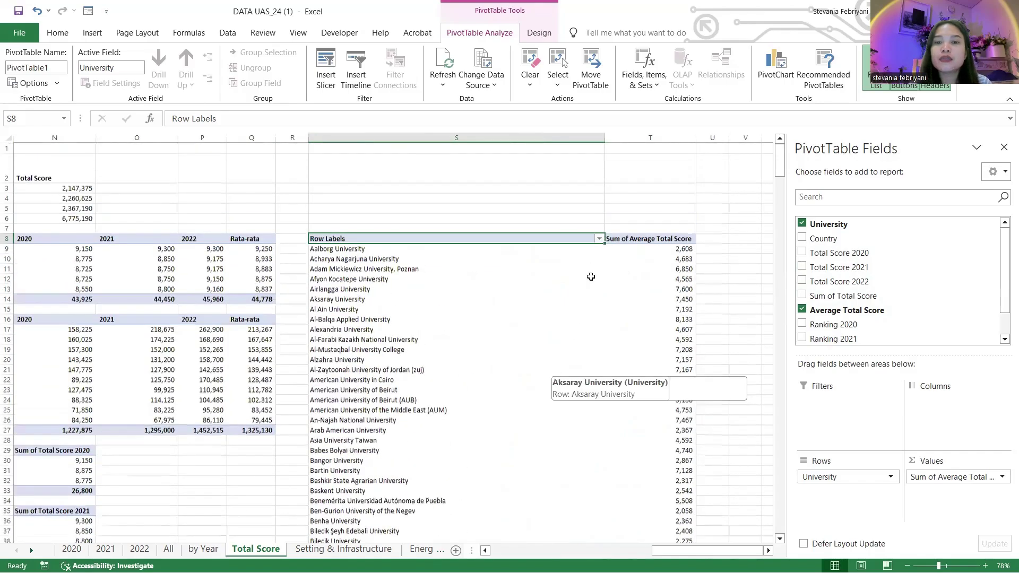
Filter the university pivot table to the top 5 items by Sum of Average Total Score.
{"action": "left_click", "coordinate": [600, 238]}
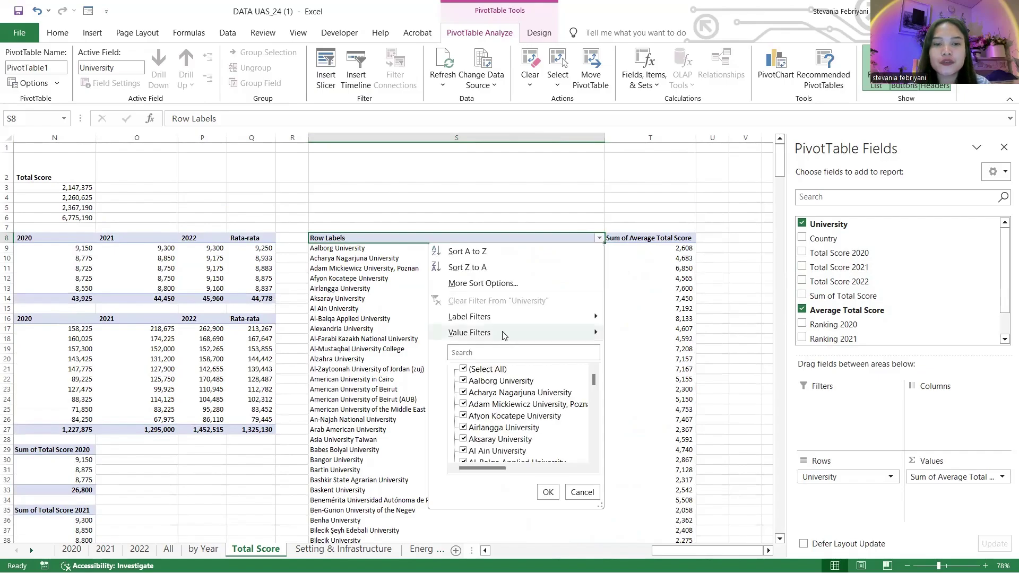
{"action": "mouse_move", "coordinate": [504, 333]}
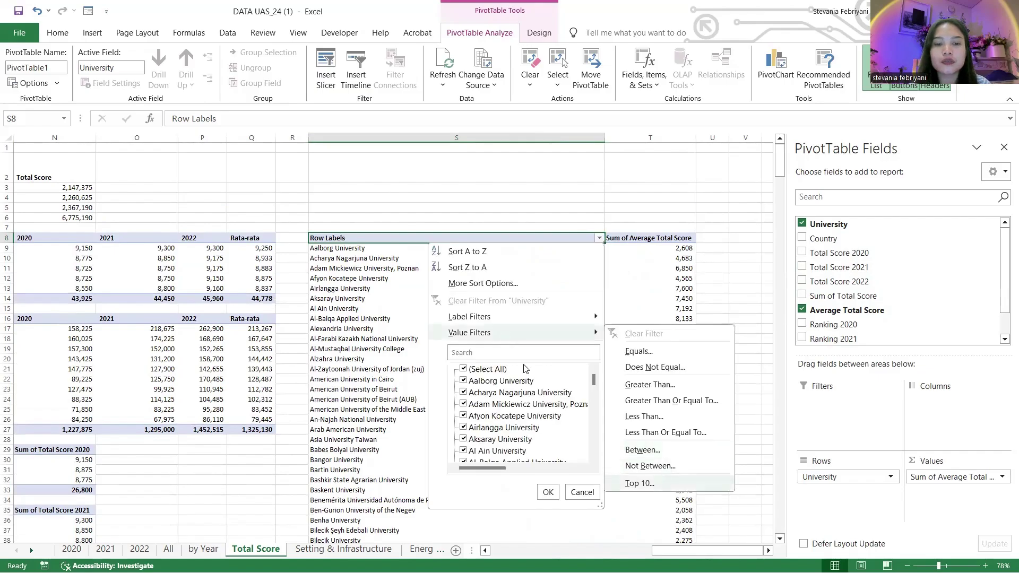
{"action": "left_click", "coordinate": [640, 483]}
{"action": "type", "text": "5"}
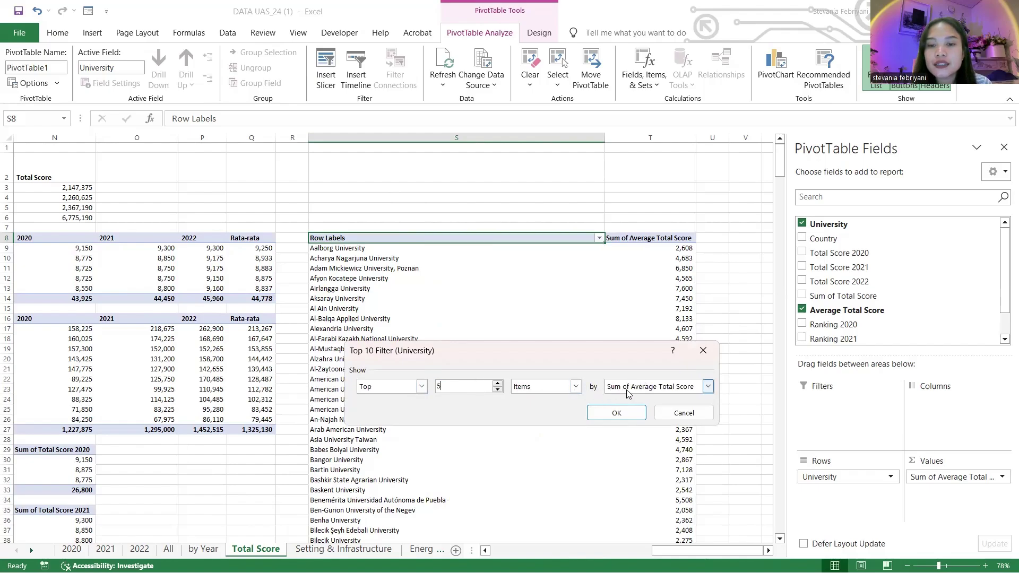
{"action": "left_click", "coordinate": [631, 412]}
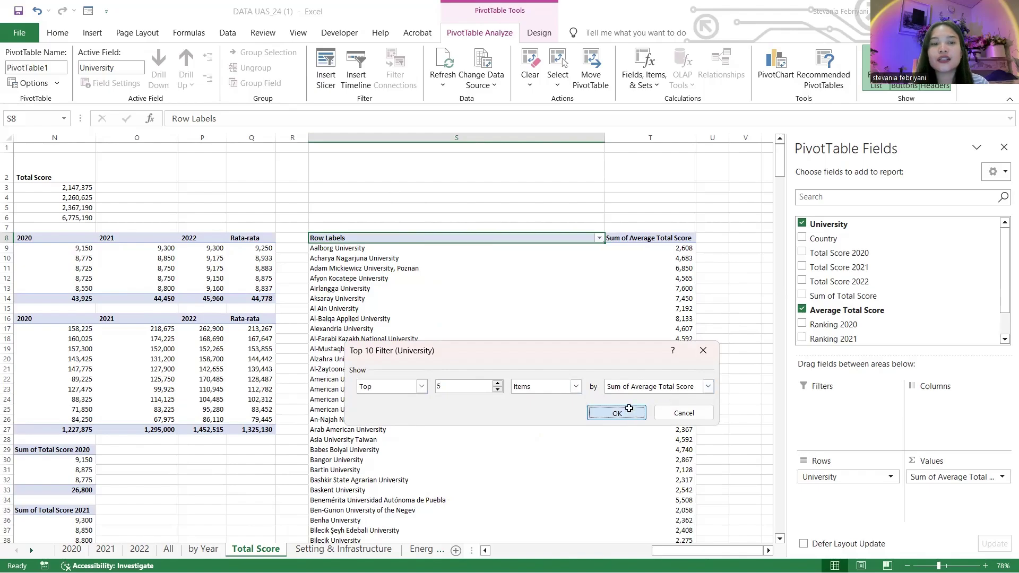
{"action": "scroll", "coordinate": [566, 272], "scroll_direction": "left", "scroll_amount": 3}
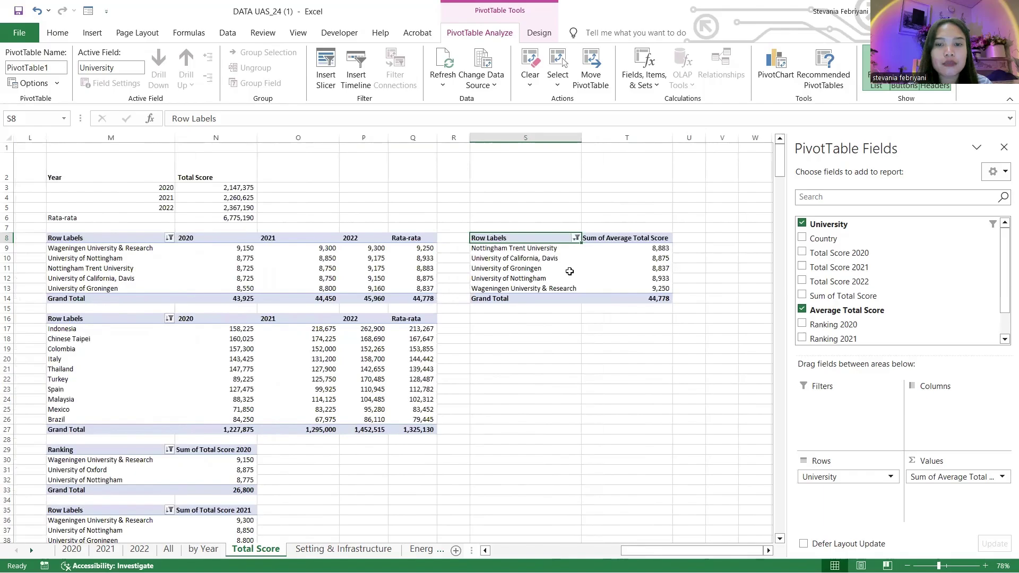
{"action": "scroll", "coordinate": [570, 271], "scroll_direction": "up", "scroll_amount": 3}
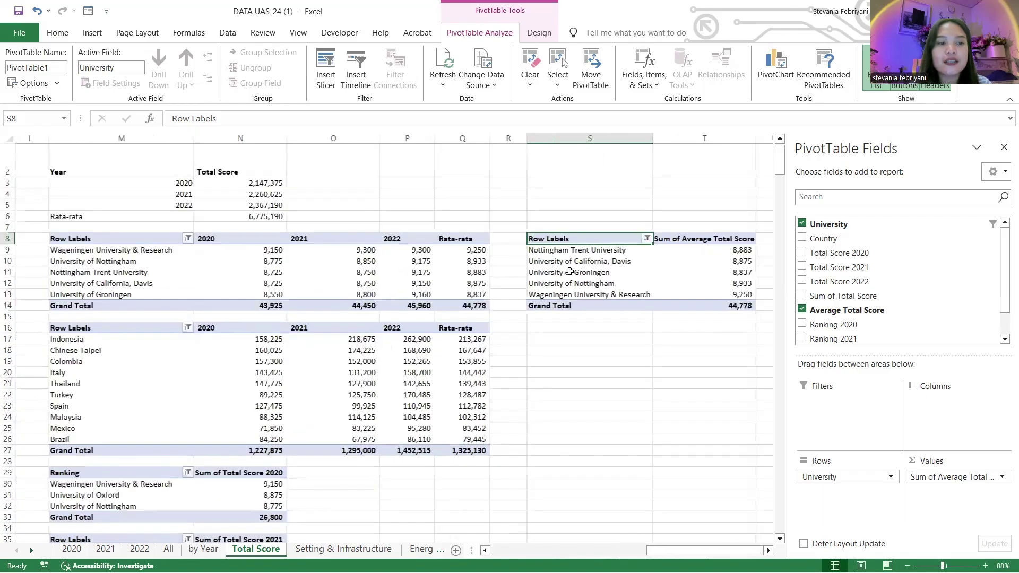
{"action": "scroll", "coordinate": [569, 271], "scroll_direction": "right", "scroll_amount": 2}
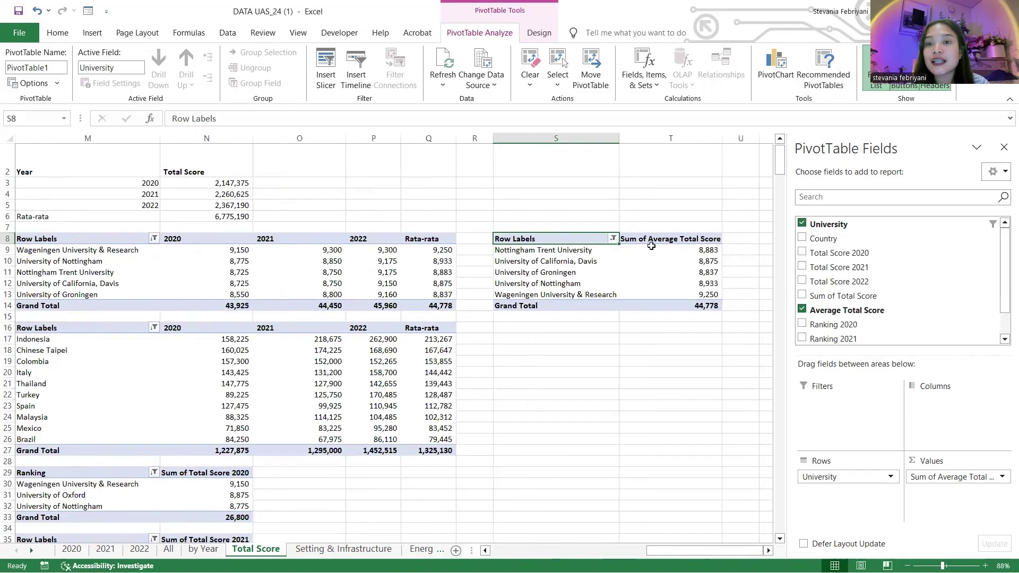
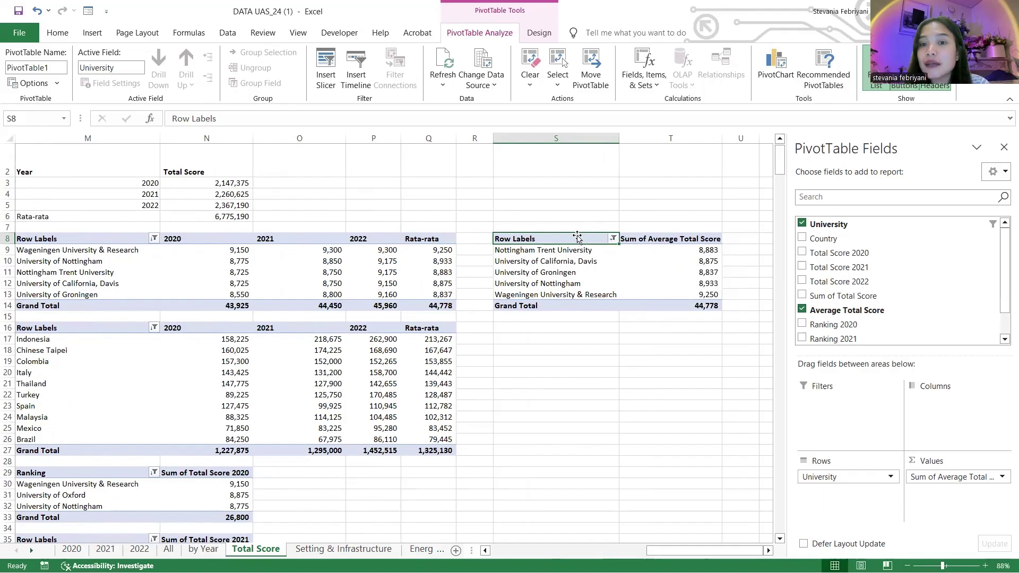
Sort the universities in the filtered pivot table in descending order by Sum of Average Total Score.
{"action": "left_click", "coordinate": [681, 251]}
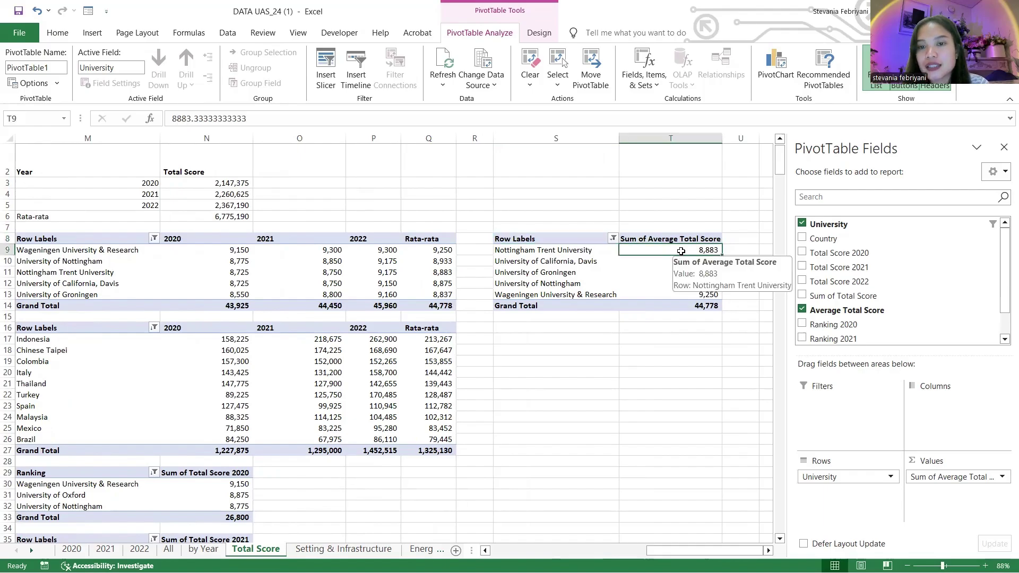
{"action": "left_click", "coordinate": [684, 293]}
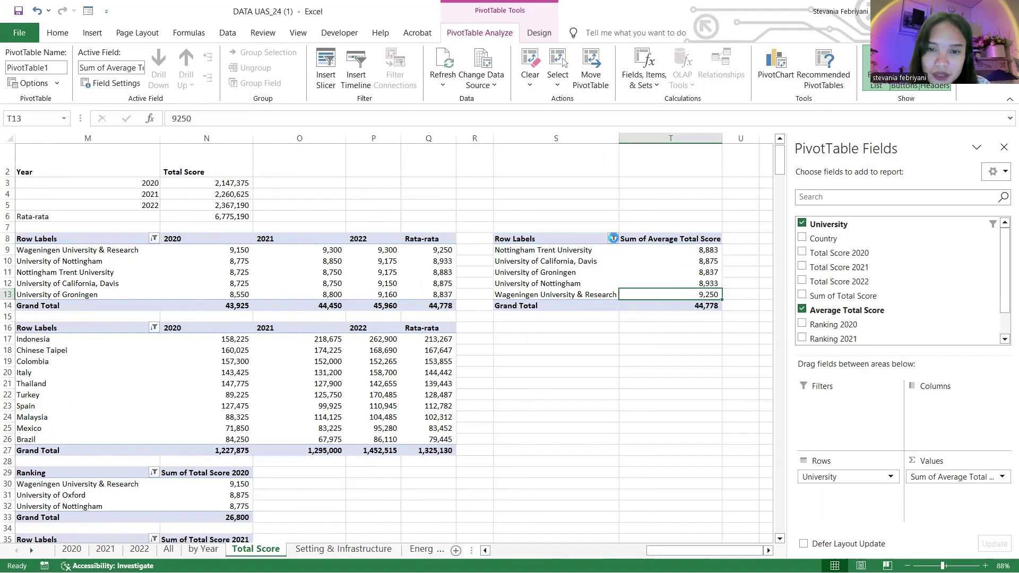
{"action": "left_click", "coordinate": [613, 238]}
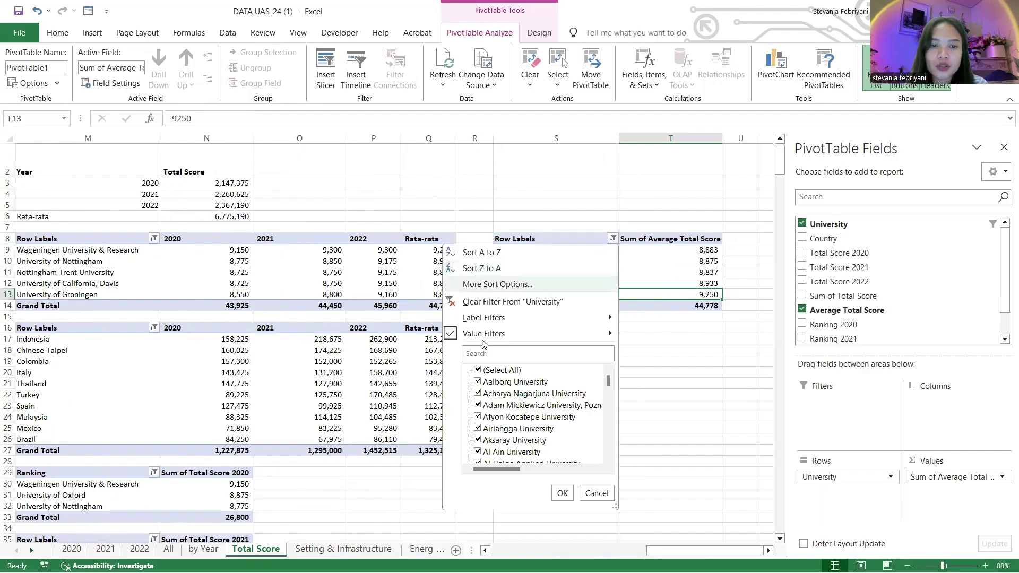
{"action": "left_click", "coordinate": [523, 284]}
{"action": "left_click", "coordinate": [454, 370]}
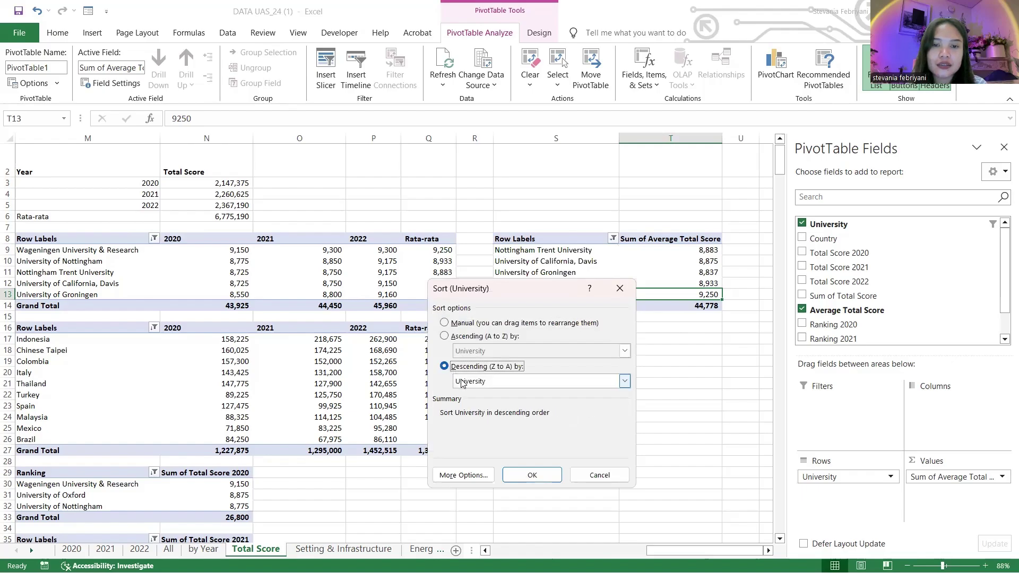
{"action": "left_click", "coordinate": [624, 381]}
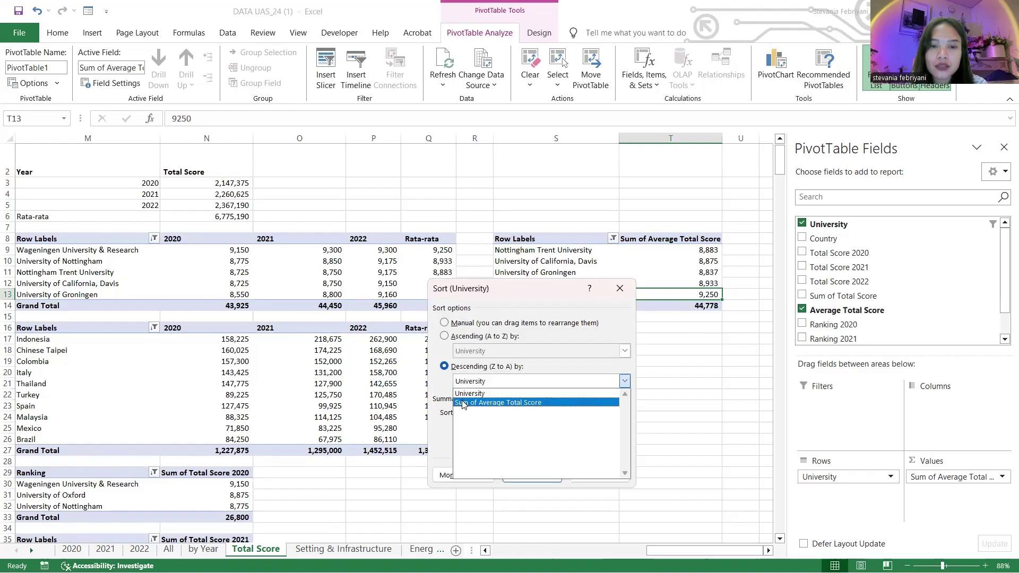
{"action": "left_click", "coordinate": [478, 405]}
{"action": "left_click", "coordinate": [526, 474]}
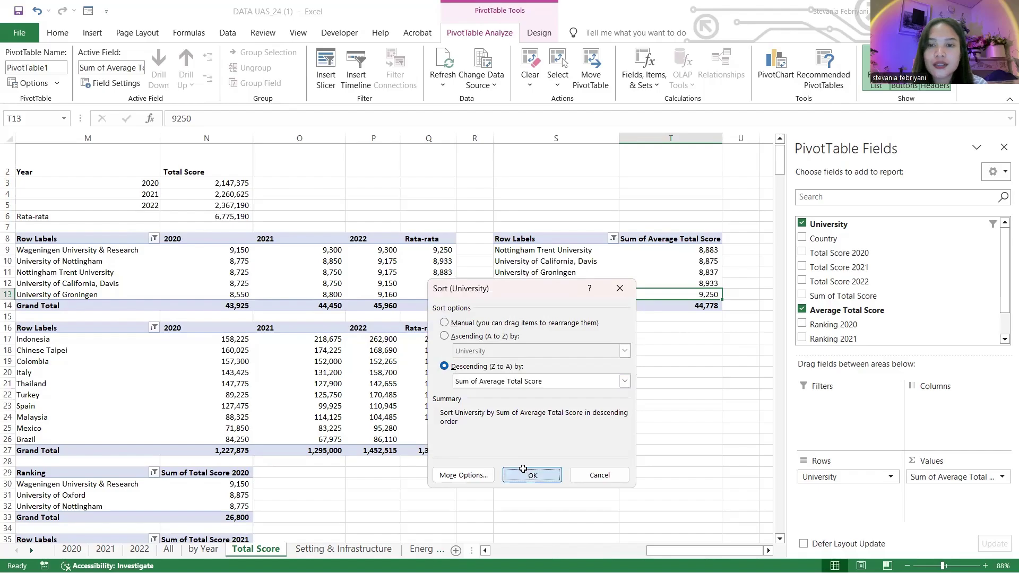
{"action": "left_click", "coordinate": [581, 251]}
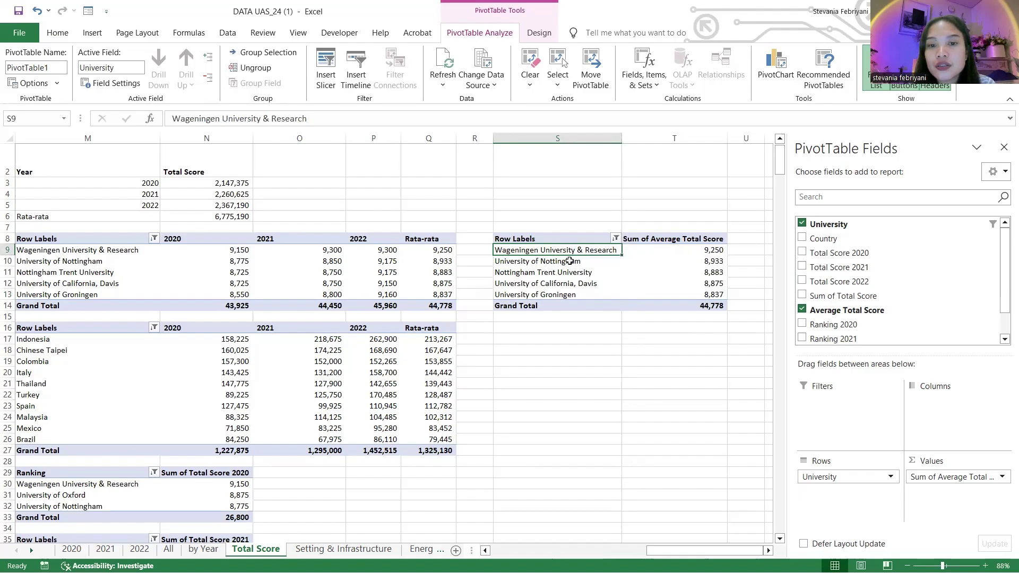
{"action": "left_click", "coordinate": [693, 254]}
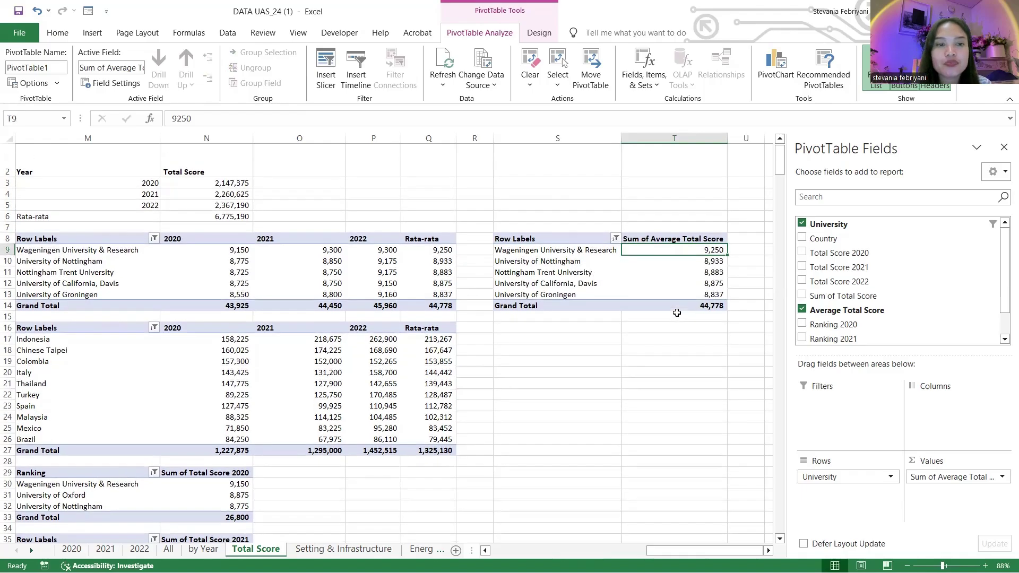
Insert a PivotTable at cell S16 of the Total Score sheet, using the full university data table starting at B2 as its source.
{"action": "scroll", "coordinate": [676, 313], "scroll_direction": "left", "scroll_amount": 1}
{"action": "scroll", "coordinate": [647, 255], "scroll_direction": "down", "scroll_amount": 1}
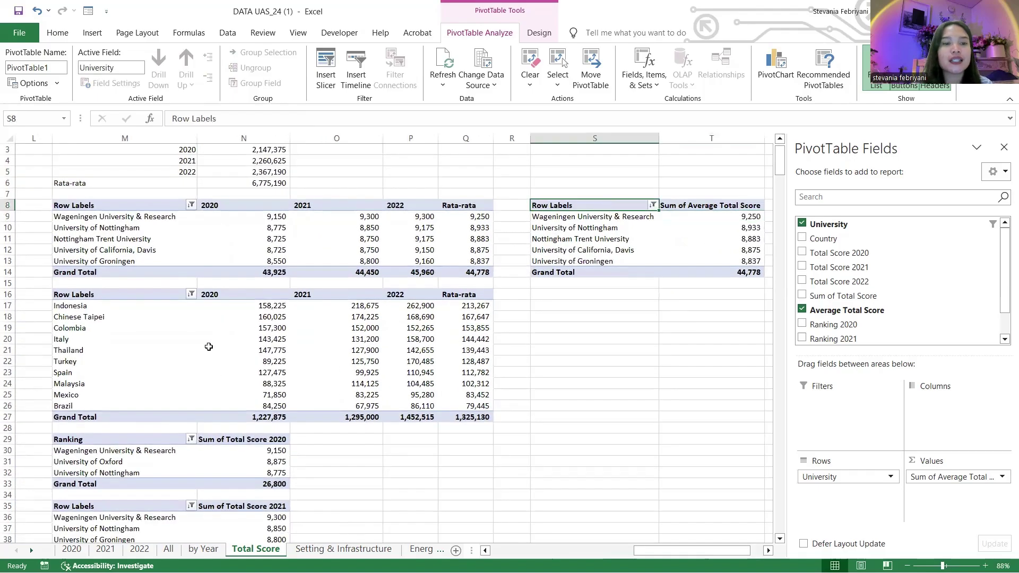
{"action": "left_click", "coordinate": [121, 293]}
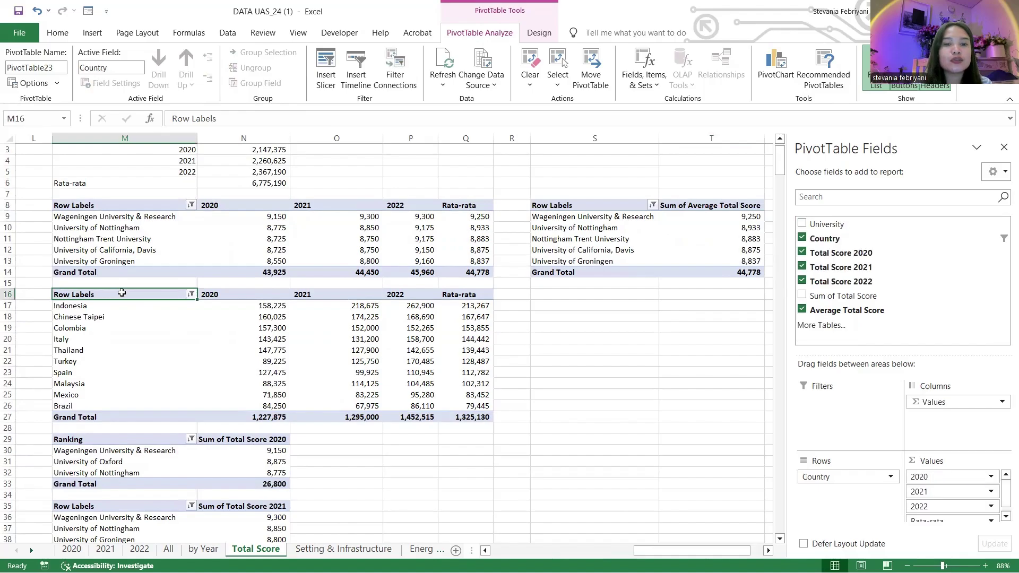
{"action": "left_click", "coordinate": [581, 296]}
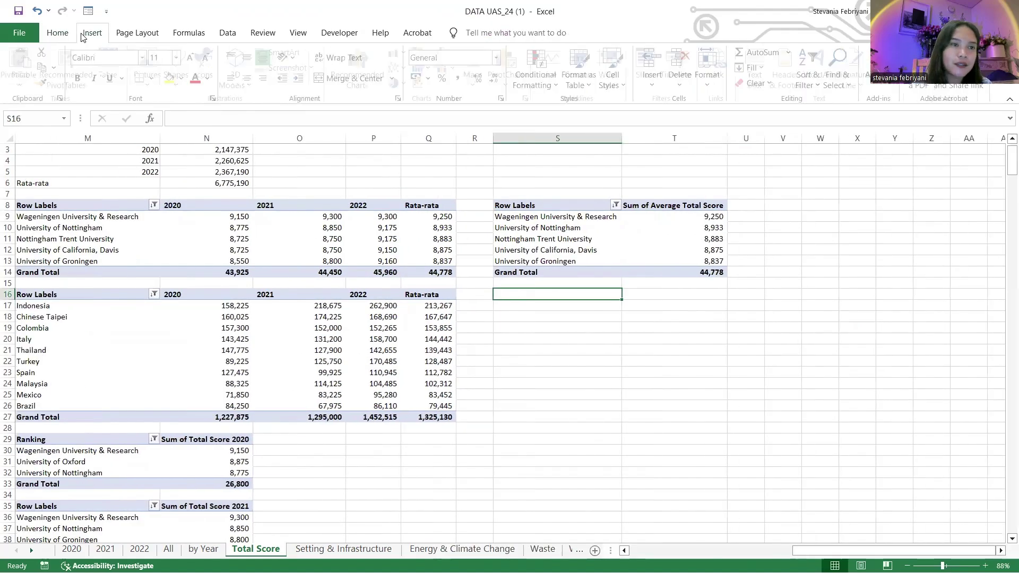
{"action": "left_click", "coordinate": [92, 32]}
{"action": "left_click", "coordinate": [24, 58]}
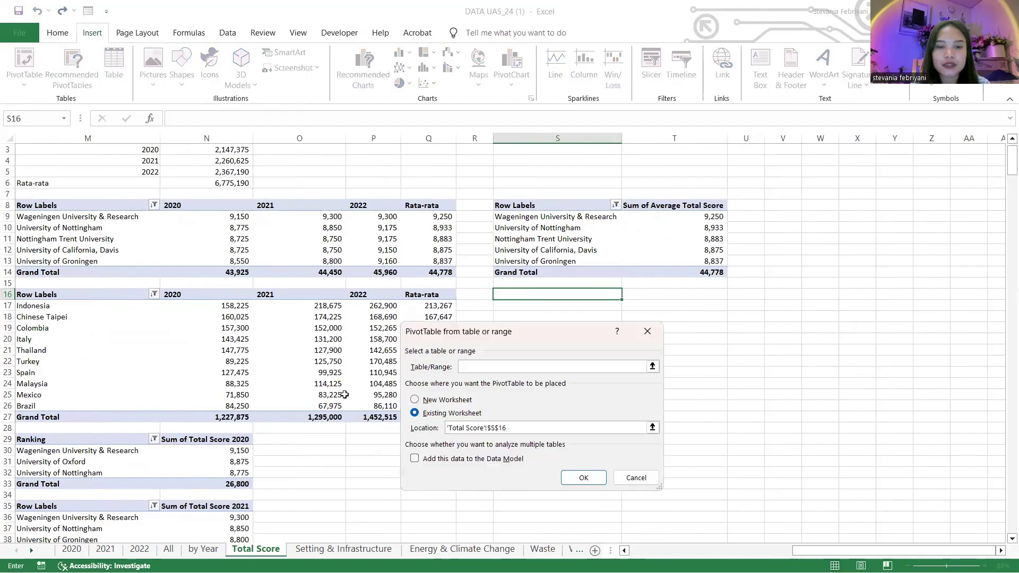
{"action": "scroll", "coordinate": [147, 169], "scroll_direction": "left", "scroll_amount": 3}
{"action": "scroll", "coordinate": [147, 169], "scroll_direction": "up", "scroll_amount": 1}
{"action": "left_click", "coordinate": [147, 169]}
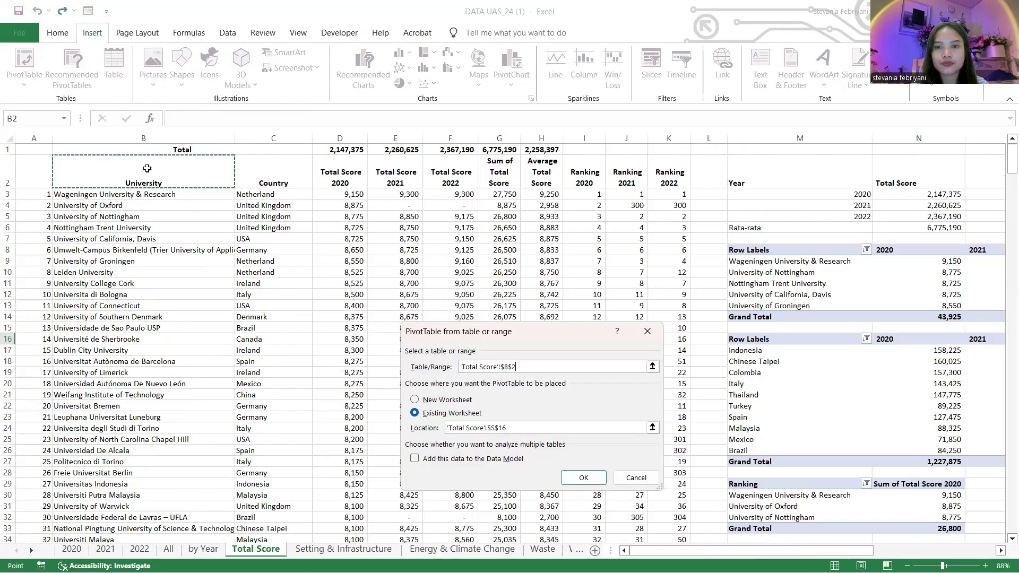
{"action": "key", "text": "ctrl+shift+Right"}
{"action": "key", "text": "ctrl+shift+Down"}
{"action": "key", "text": "Return"}
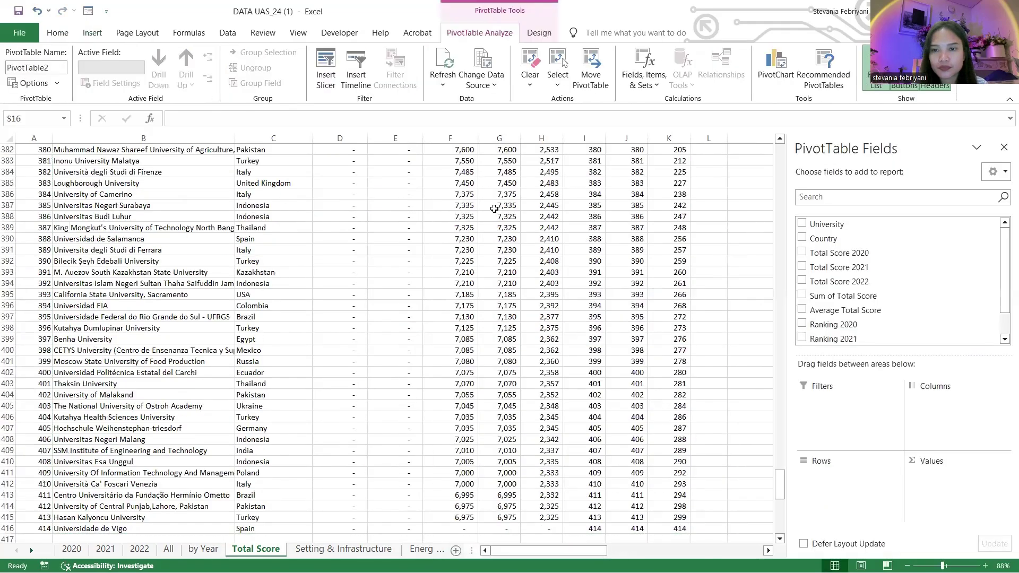
Add Country as rows and Average Total Score as summed values to the empty pivot table at S16.
{"action": "scroll", "coordinate": [510, 209], "scroll_direction": "up", "scroll_amount": 20}
{"action": "scroll", "coordinate": [510, 210], "scroll_direction": "right", "scroll_amount": 3}
{"action": "key", "text": "ctrl+Up"}
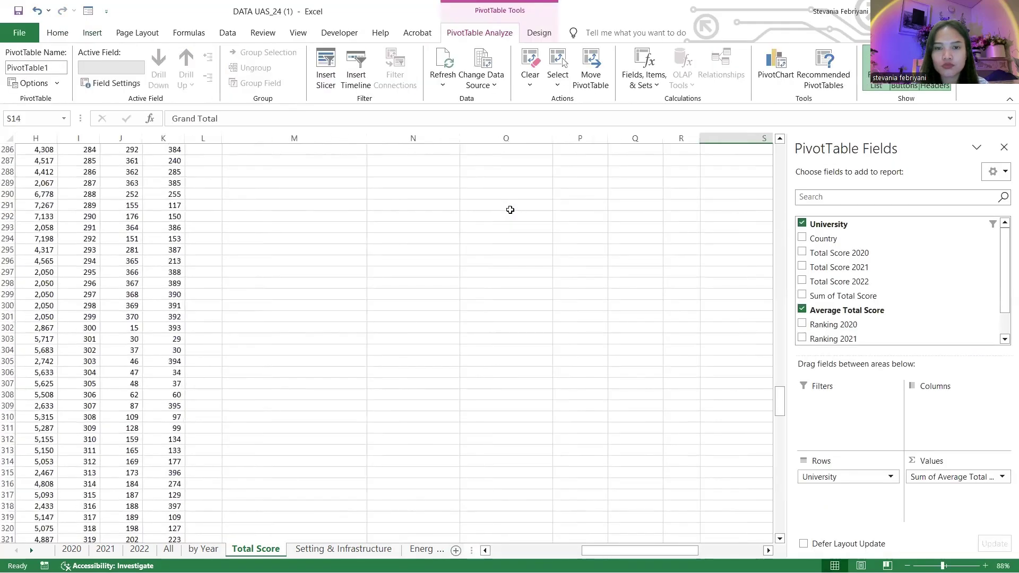
{"action": "key", "text": "ctrl+Up"}
{"action": "scroll", "coordinate": [510, 210], "scroll_direction": "right", "scroll_amount": 4}
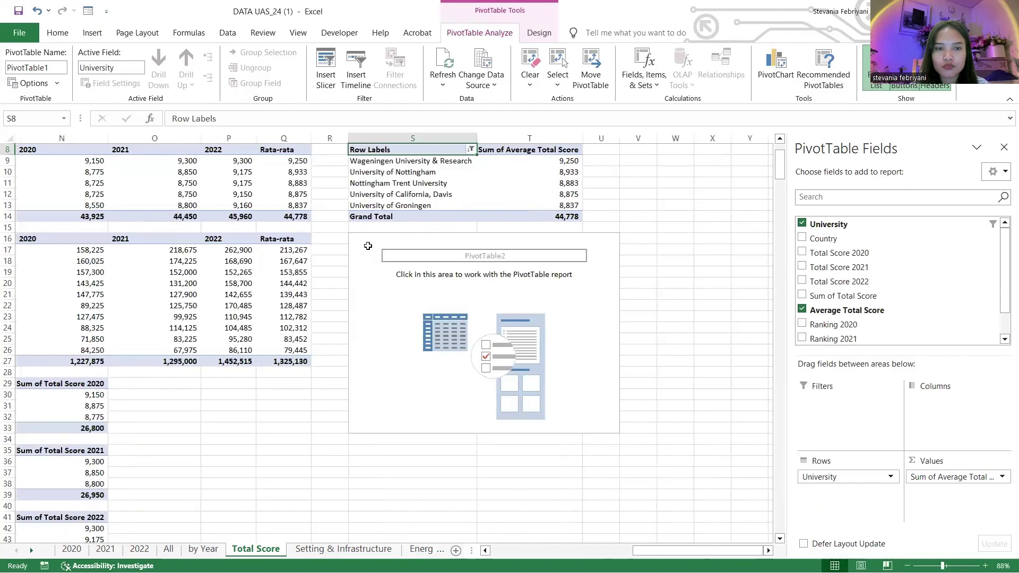
{"action": "left_click", "coordinate": [397, 244]}
{"action": "left_click", "coordinate": [802, 238]}
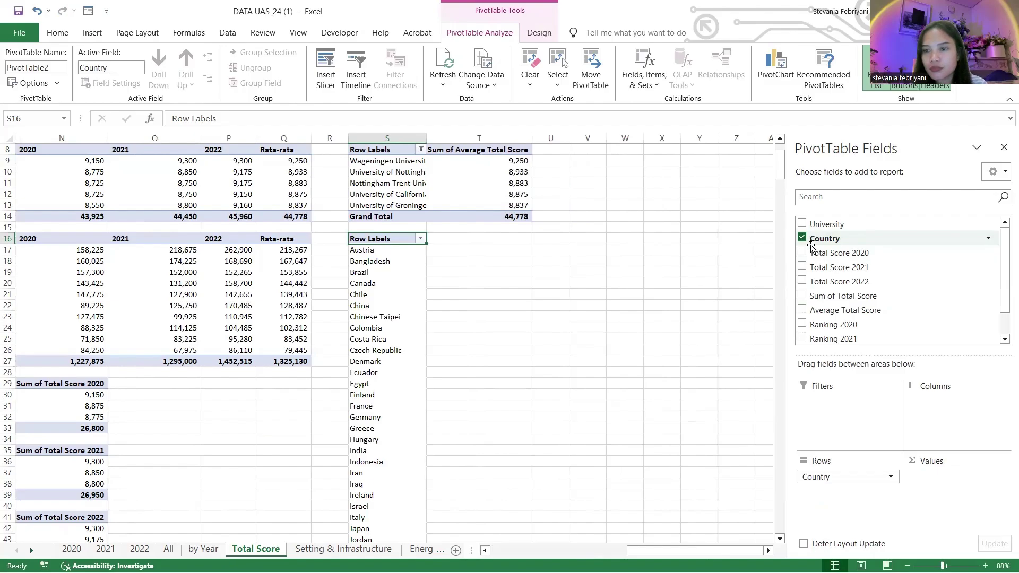
{"action": "left_click", "coordinate": [802, 311]}
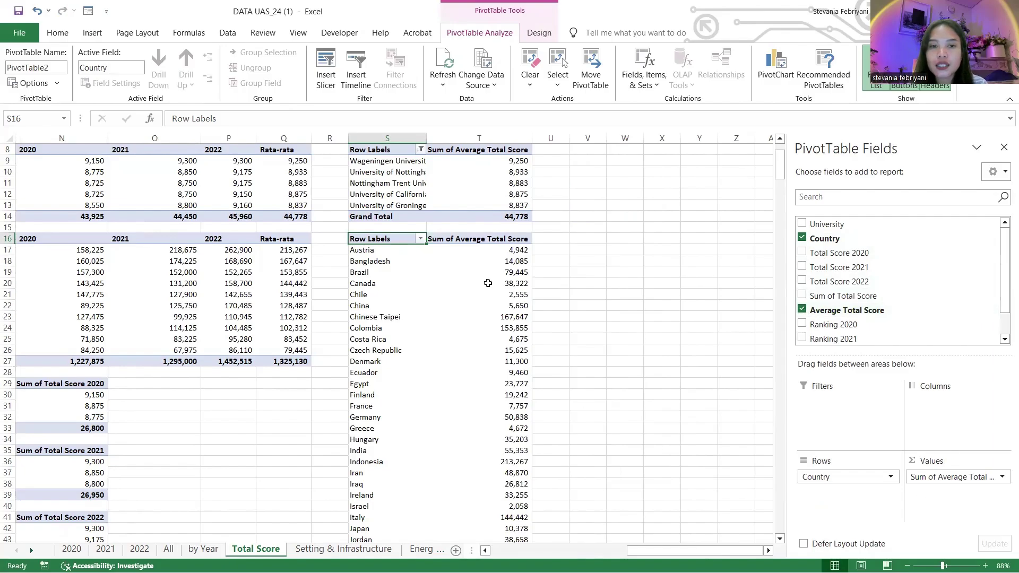
Filter the country pivot table to the top 10 items by Sum of Average Total Score.
{"action": "left_click", "coordinate": [421, 239]}
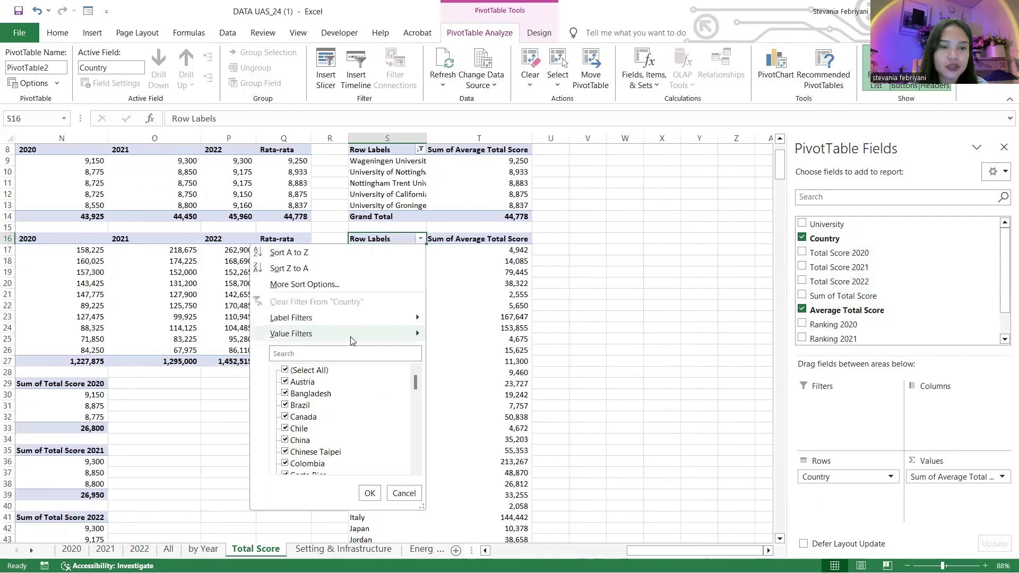
{"action": "mouse_move", "coordinate": [350, 339]}
{"action": "left_click", "coordinate": [466, 485]}
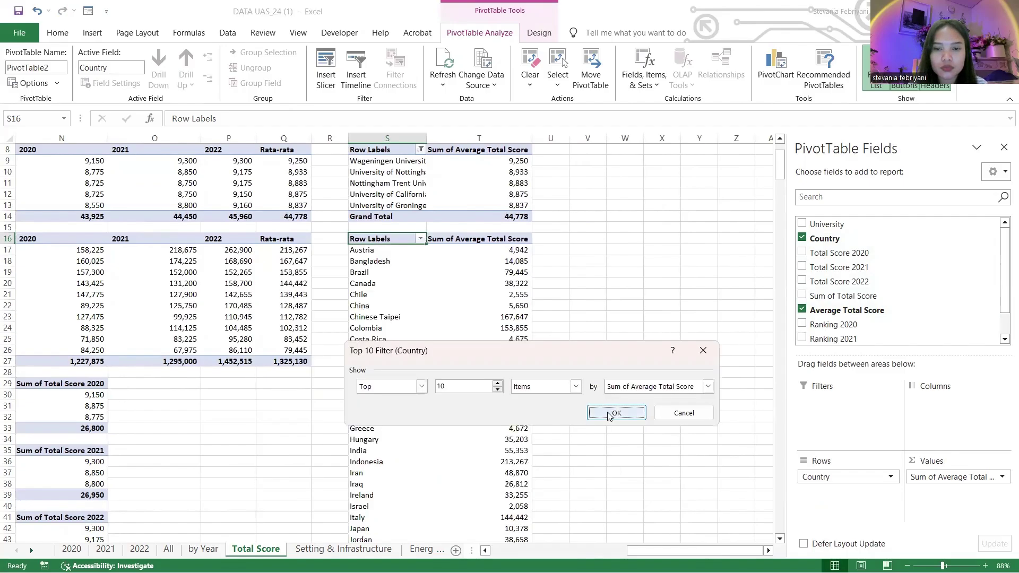
{"action": "left_click", "coordinate": [610, 414]}
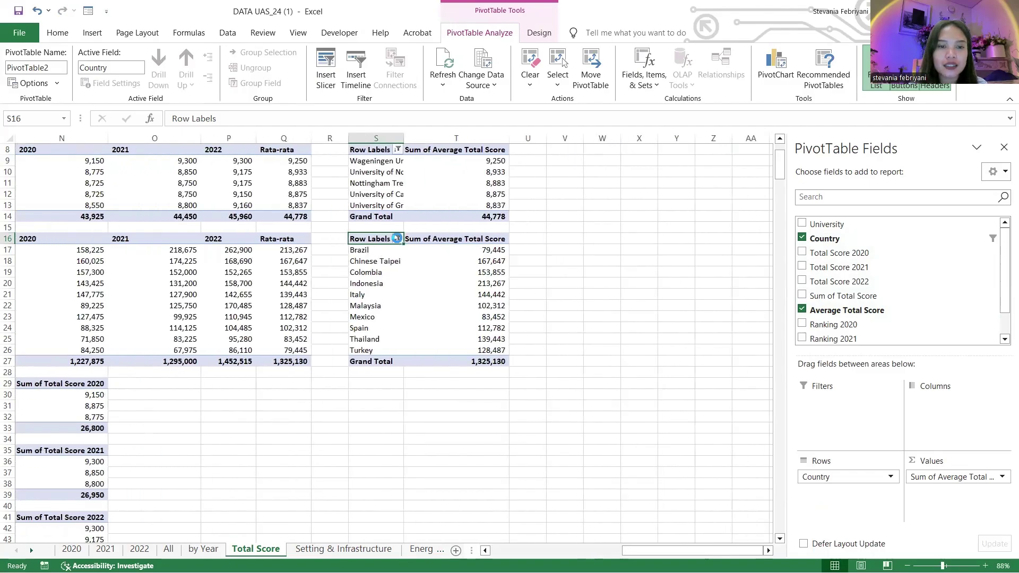
Sort the countries in the filtered pivot table in descending order by Sum of Average Total Score.
{"action": "left_click", "coordinate": [397, 238]}
{"action": "left_click", "coordinate": [350, 284]}
{"action": "left_click", "coordinate": [445, 366]}
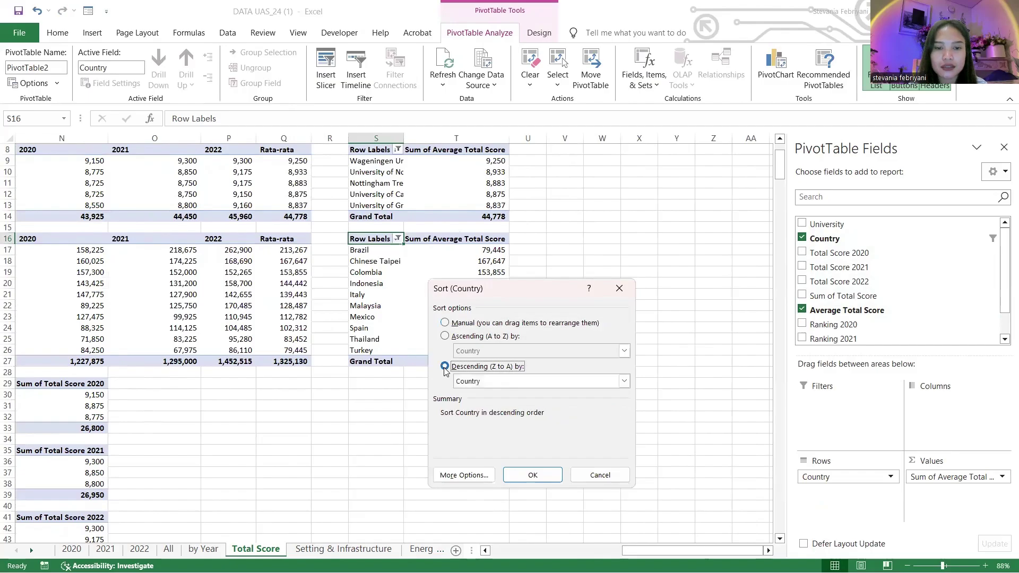
{"action": "left_click", "coordinate": [624, 381]}
{"action": "left_click", "coordinate": [469, 404]}
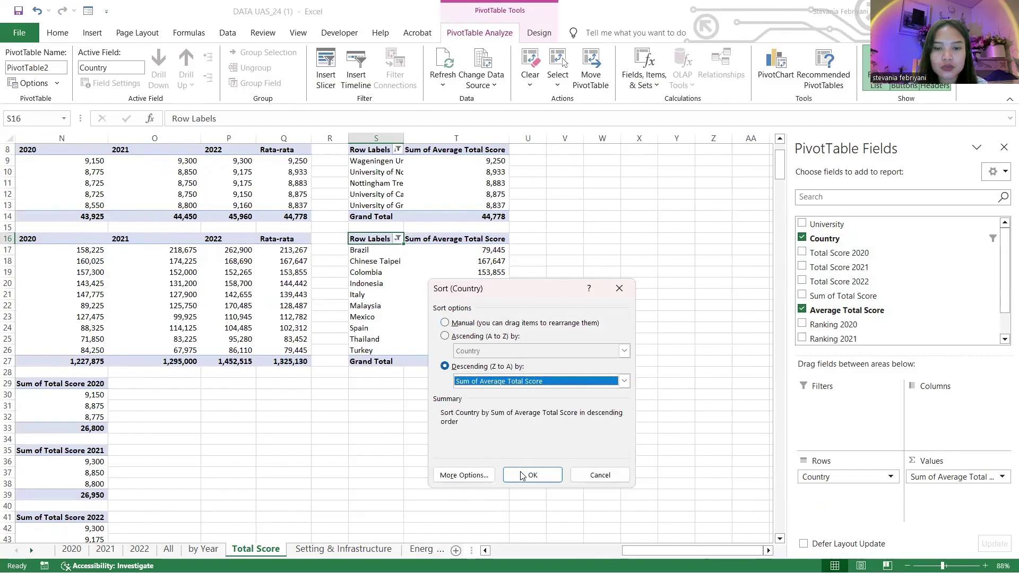
{"action": "left_click", "coordinate": [521, 473]}
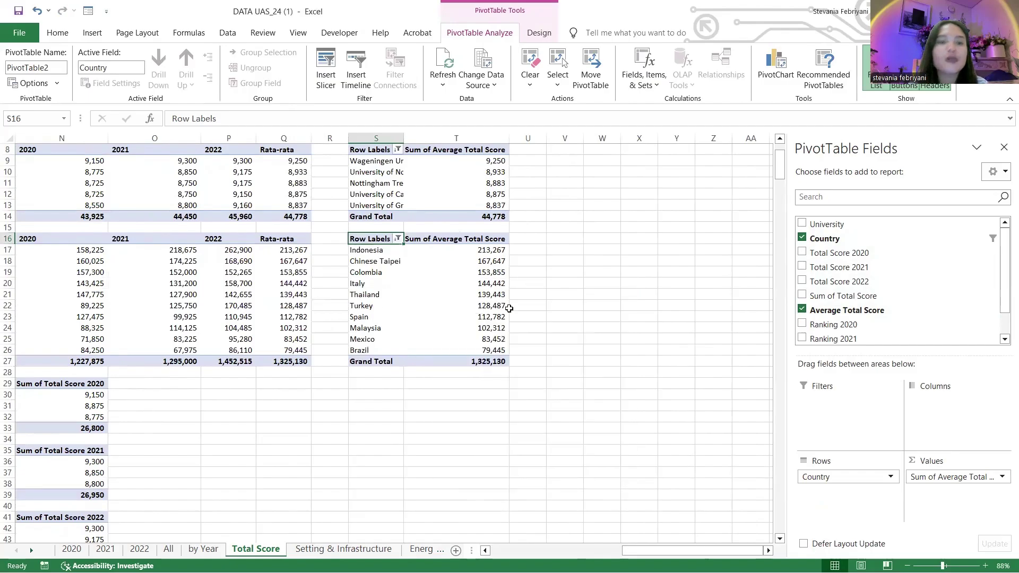
{"action": "scroll", "coordinate": [509, 308], "scroll_direction": "left", "scroll_amount": 3}
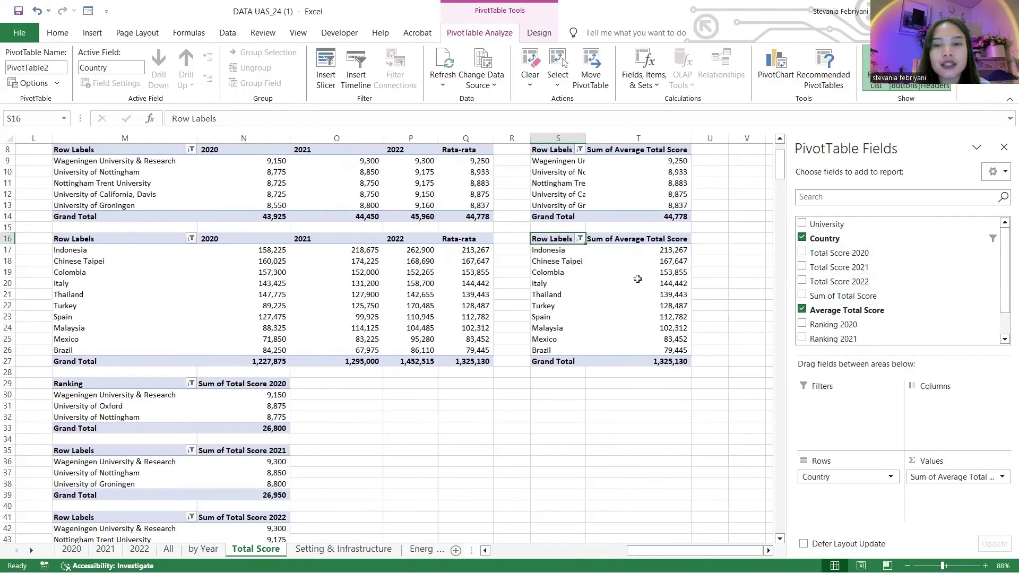
{"action": "left_click", "coordinate": [625, 252]}
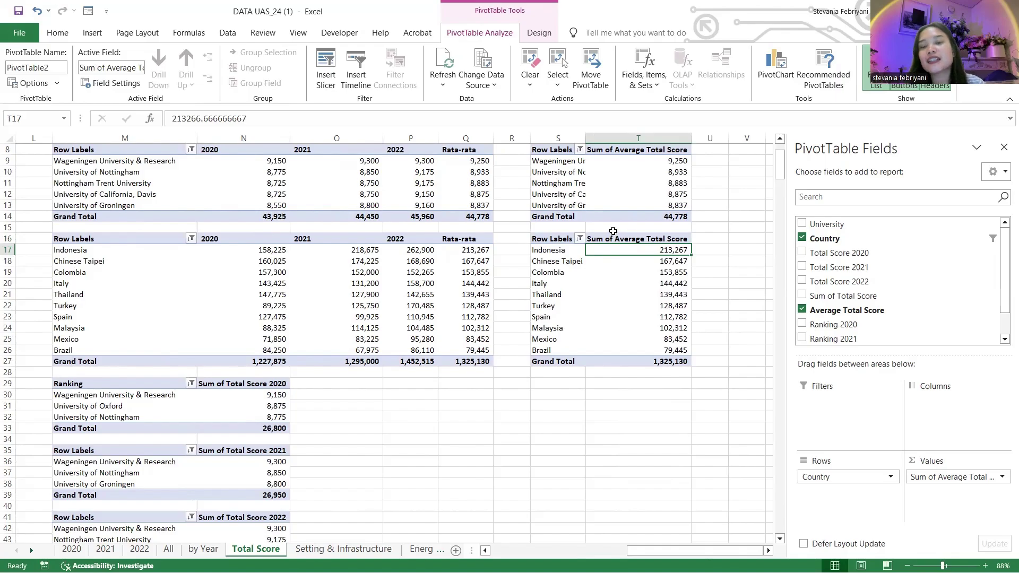
{"action": "scroll", "coordinate": [598, 333], "scroll_direction": "down", "scroll_amount": 3}
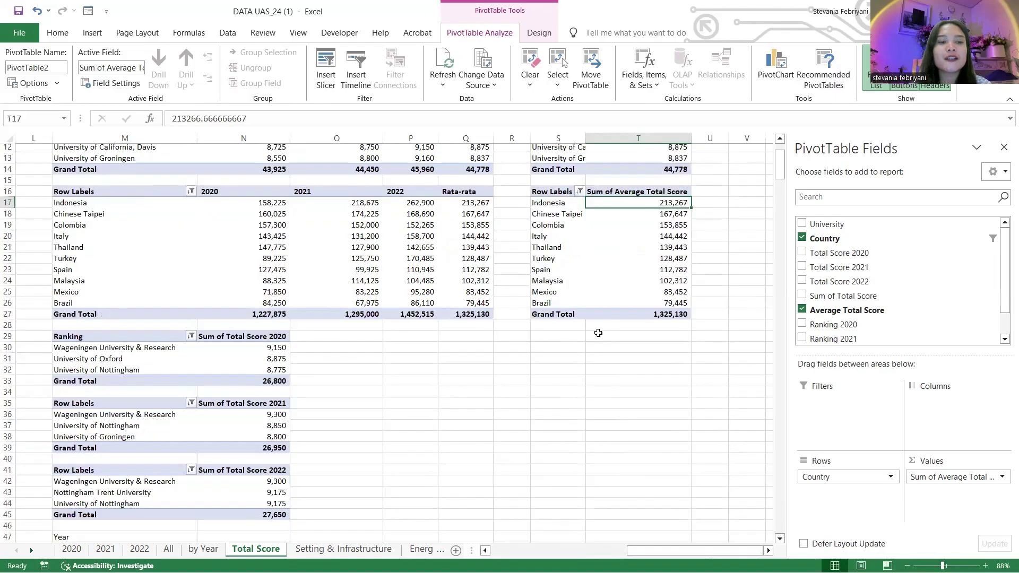
Insert a PivotTable at cell P29 of the Total Score sheet, using the full university data table starting at B2 as its source.
{"action": "scroll", "coordinate": [598, 333], "scroll_direction": "left", "scroll_amount": 3}
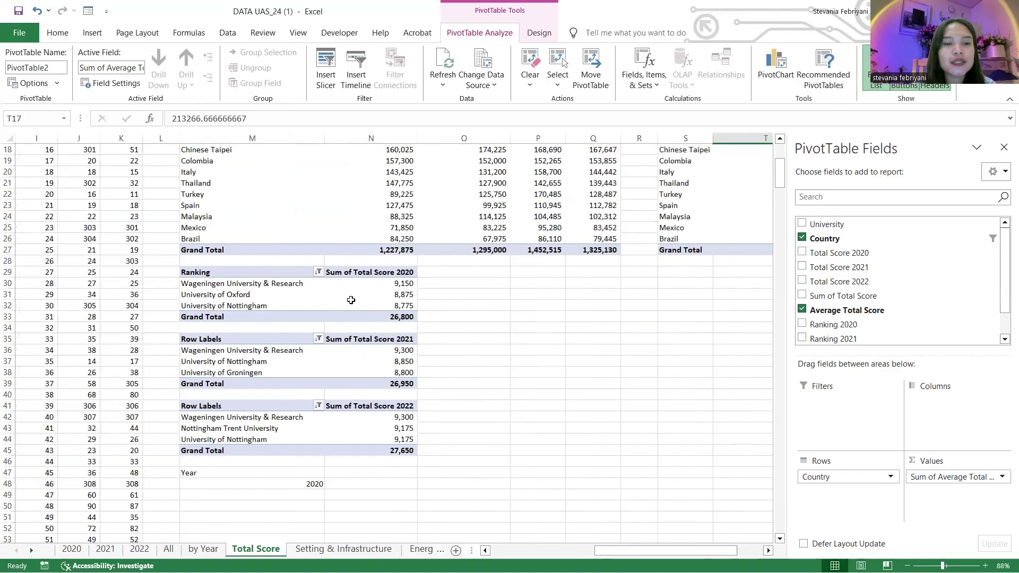
{"action": "left_click", "coordinate": [537, 293]}
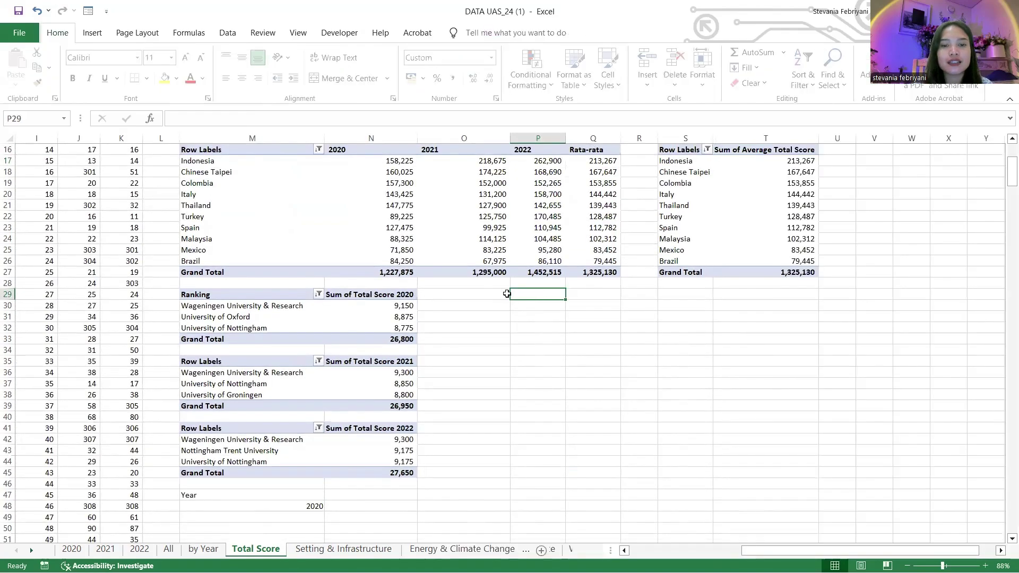
{"action": "left_click", "coordinate": [94, 35]}
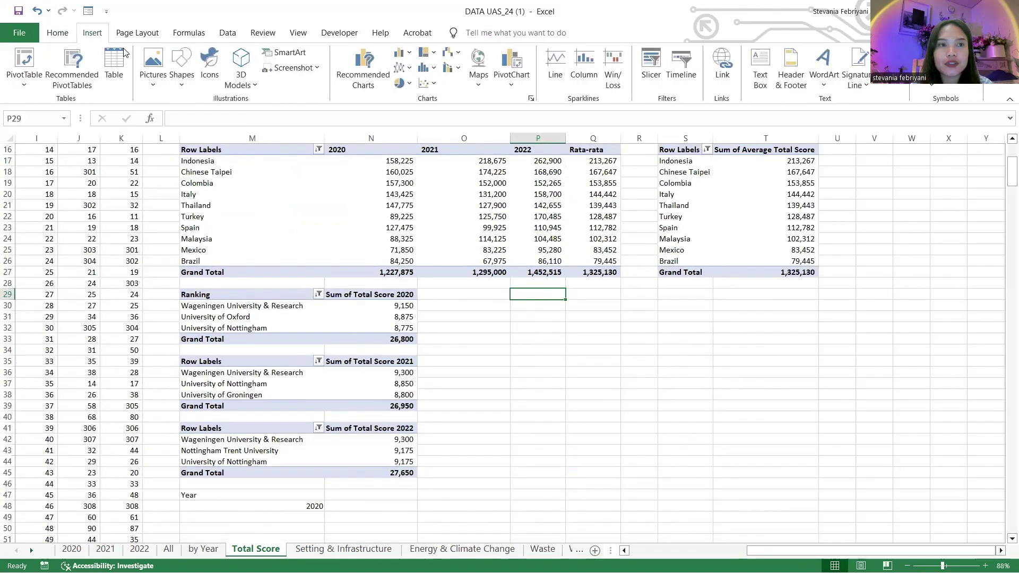
{"action": "left_click", "coordinate": [35, 64]}
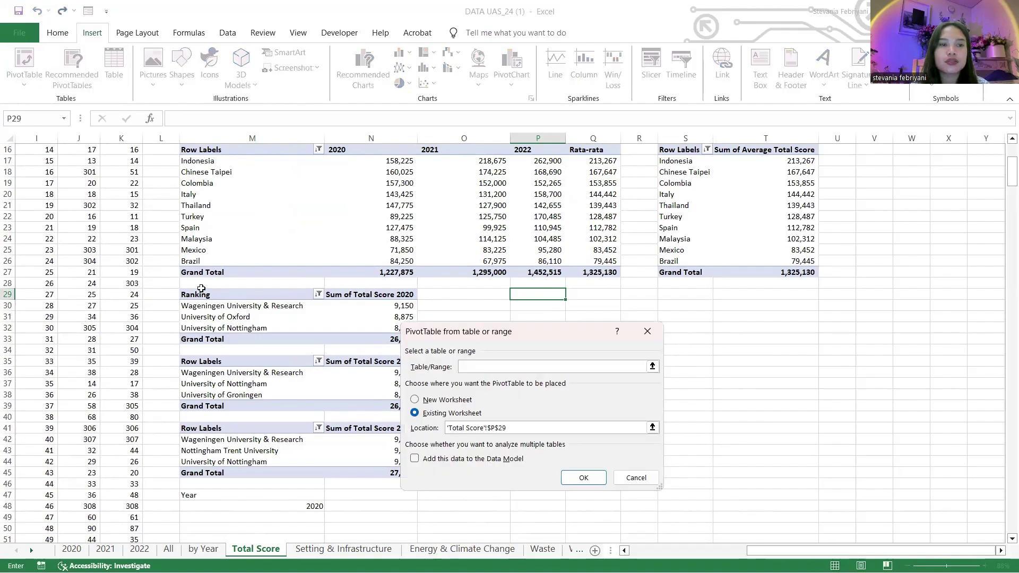
{"action": "left_click", "coordinate": [285, 185]}
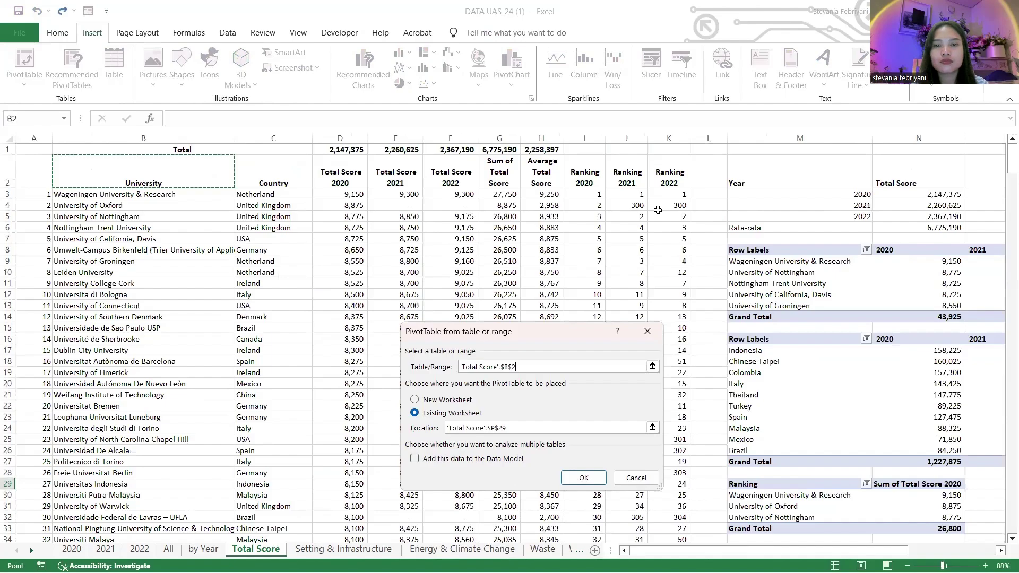
{"action": "key", "text": "ctrl+shift+Down"}
{"action": "key", "text": "ctrl+shift+Right"}
{"action": "key", "text": "Return"}
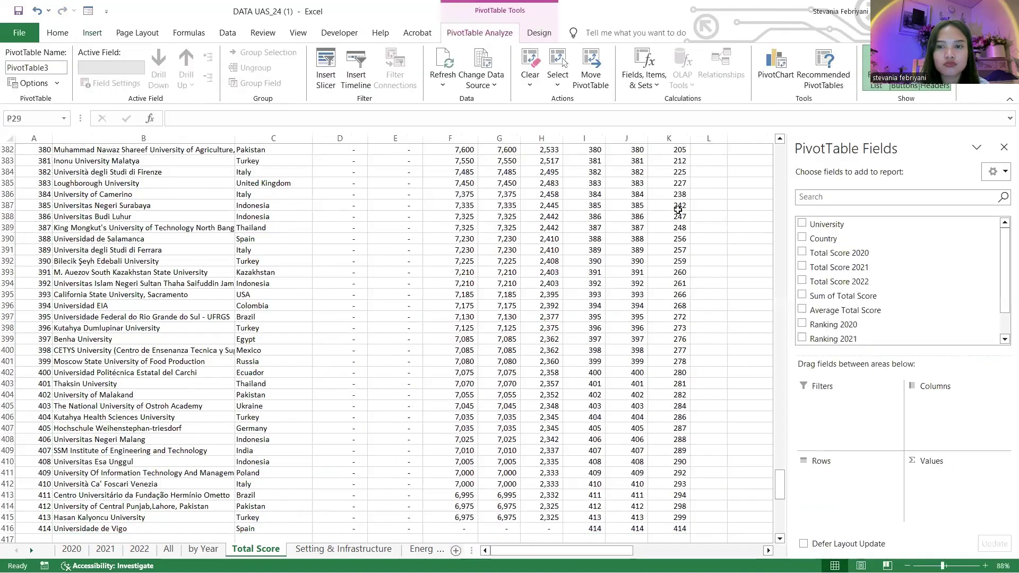
{"action": "key", "text": "ctrl+z"}
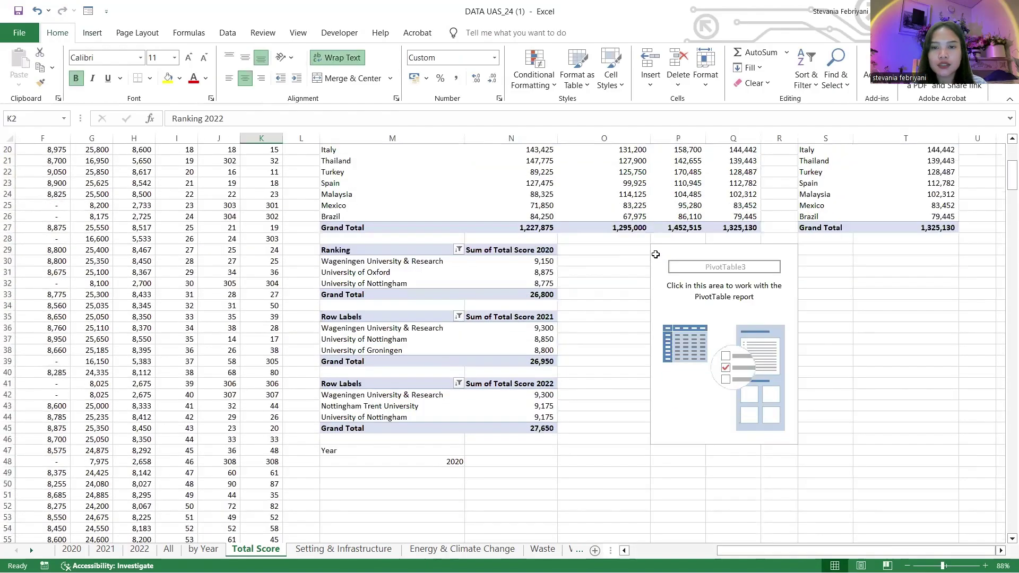
Add University as rows and Ranking 2020 as summed values to the empty pivot table at P29.
{"action": "left_click", "coordinate": [656, 256]}
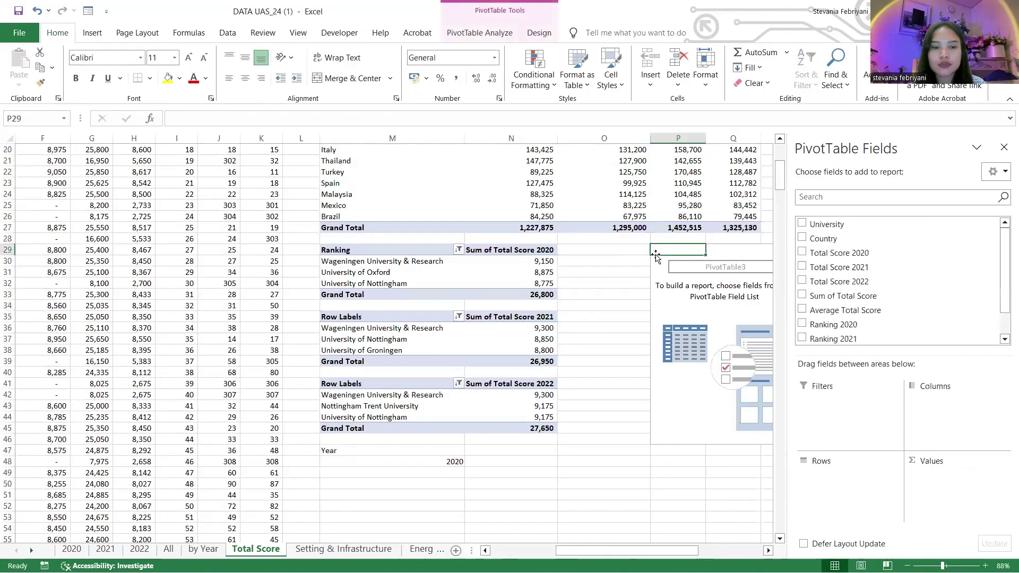
{"action": "left_click", "coordinate": [802, 224]}
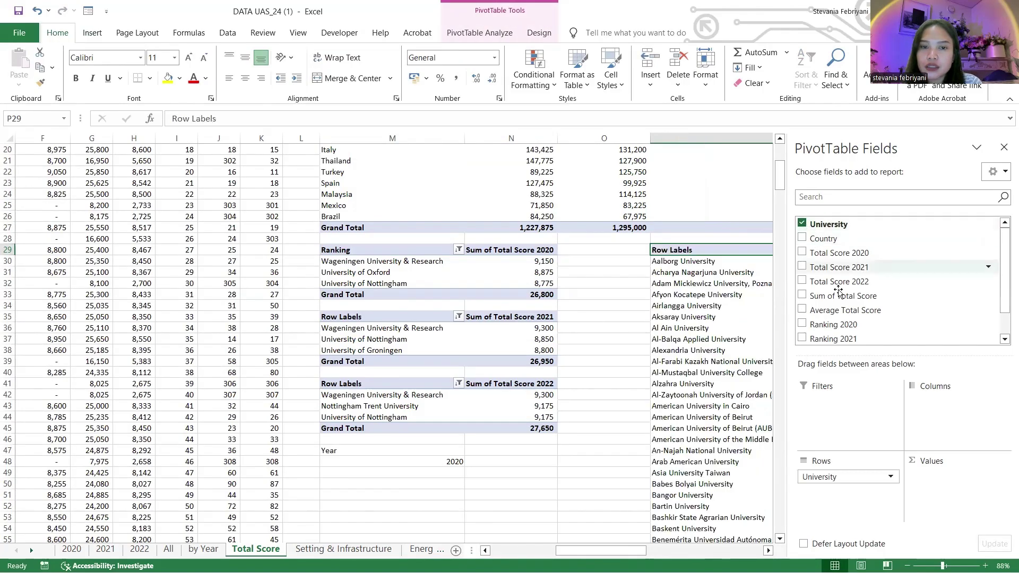
{"action": "scroll", "coordinate": [843, 297], "scroll_direction": "down", "scroll_amount": 1}
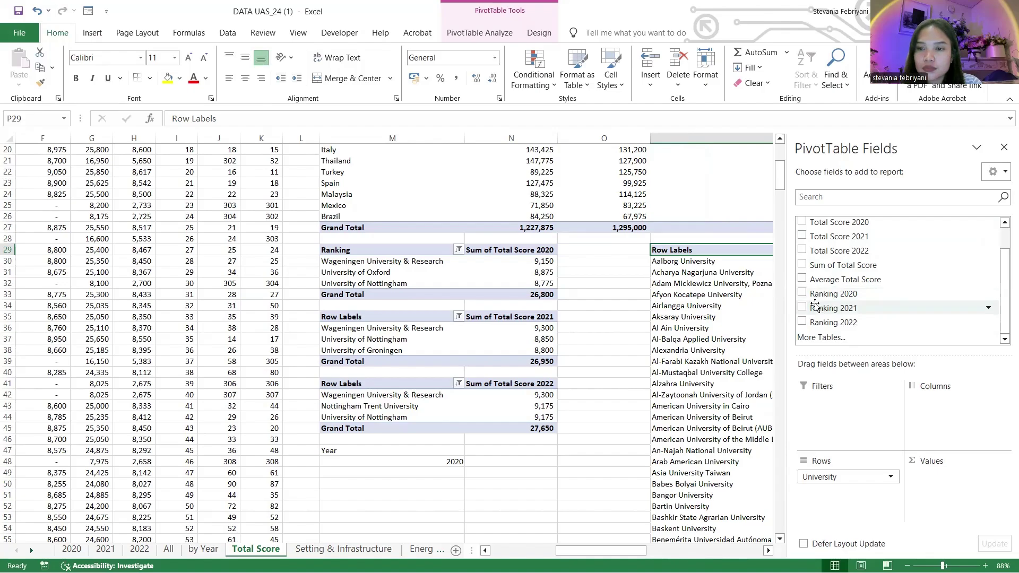
{"action": "left_click", "coordinate": [802, 295]}
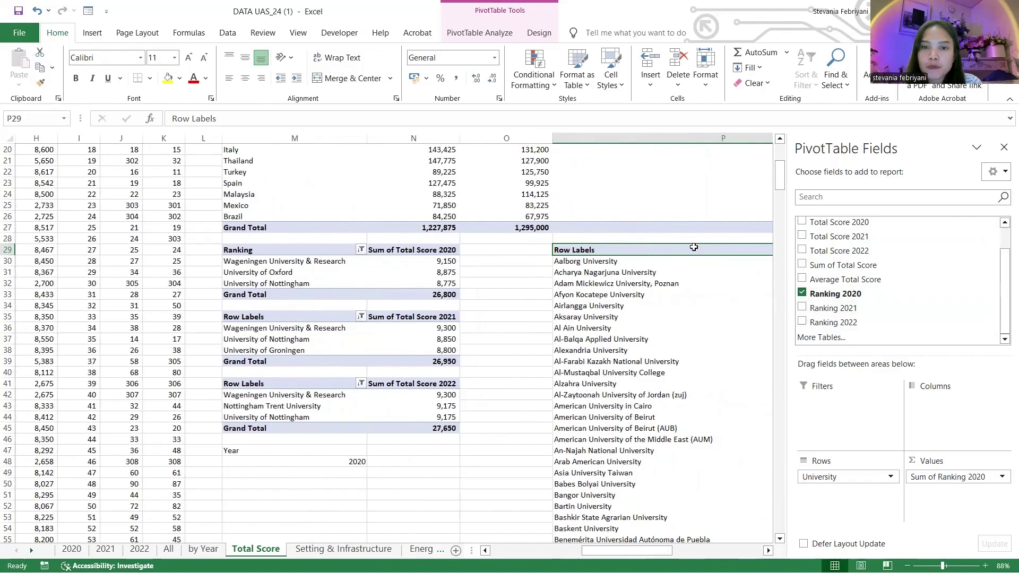
{"action": "right_click", "coordinate": [647, 246]}
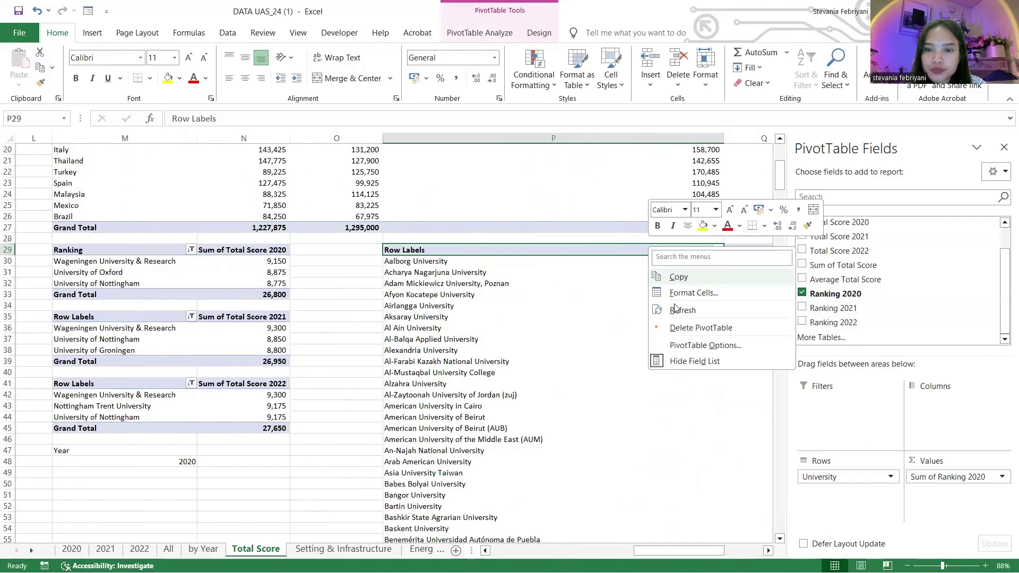
{"action": "key", "text": "Escape"}
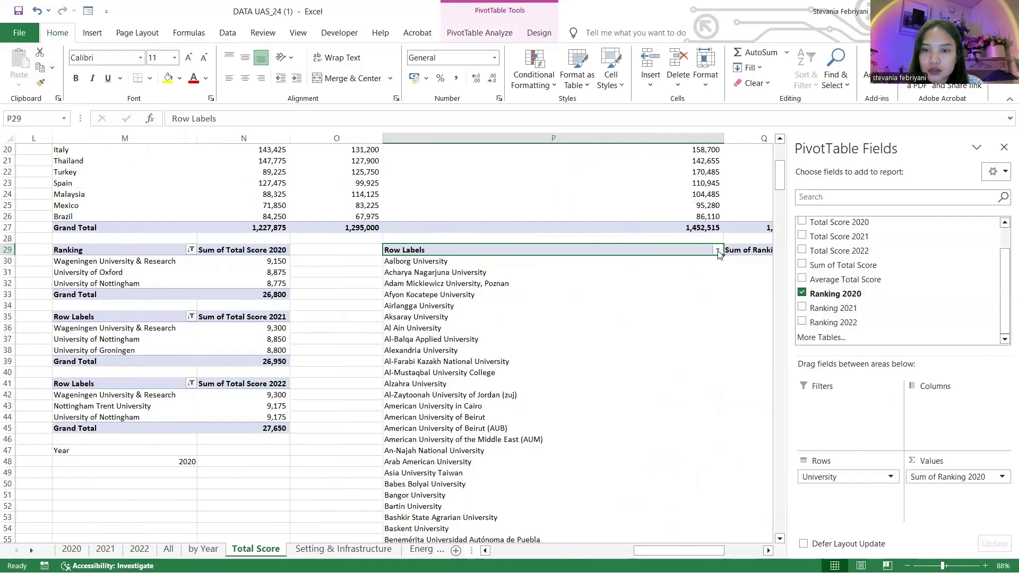
Filter the universities in the P29 pivot table to the top 3 items by Sum of Ranking 2020.
{"action": "left_click", "coordinate": [717, 249]}
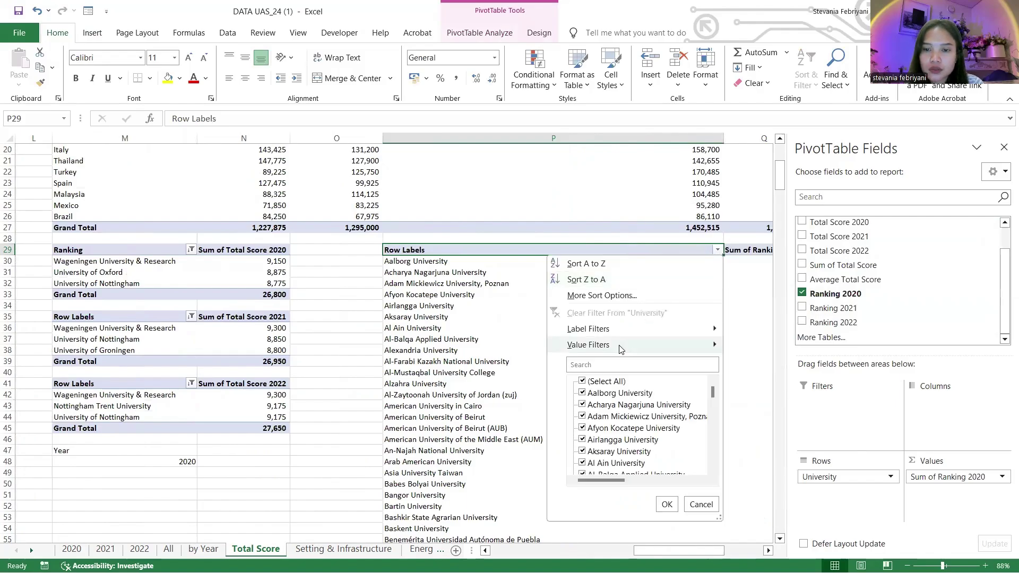
{"action": "mouse_move", "coordinate": [620, 346]}
{"action": "left_click", "coordinate": [758, 495]}
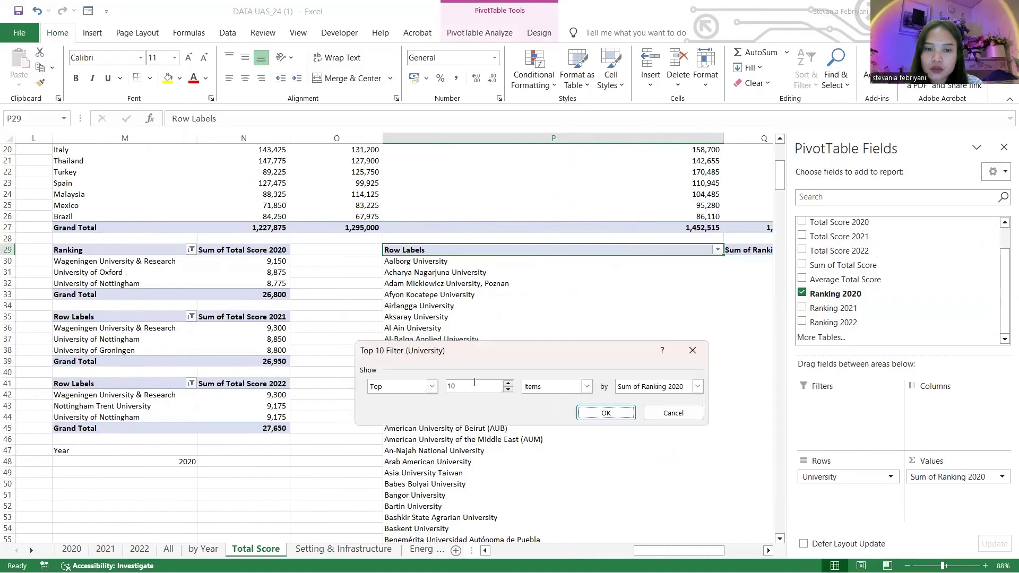
{"action": "double_click", "coordinate": [451, 386]}
{"action": "type", "text": "3"}
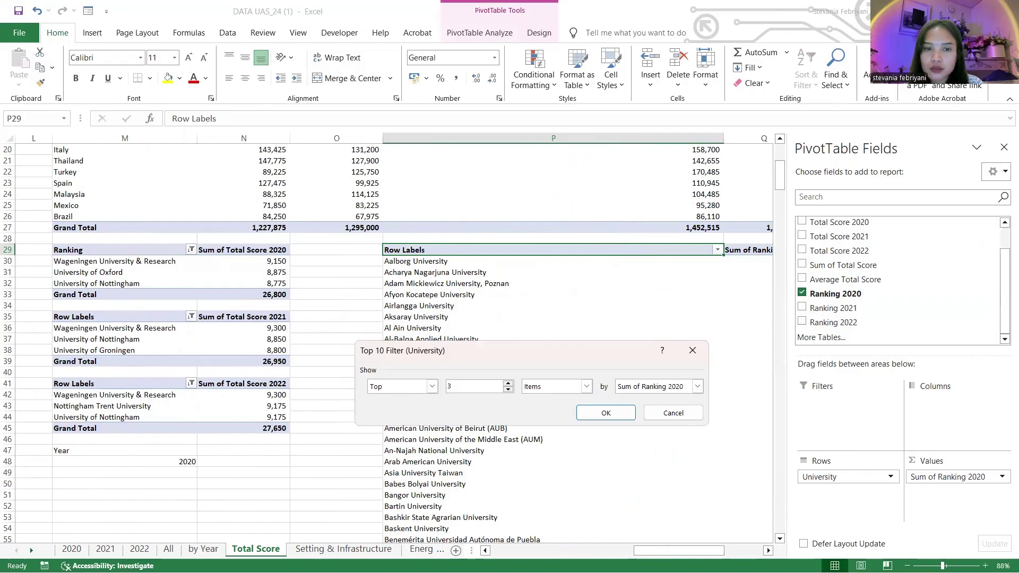
{"action": "key", "text": "Return"}
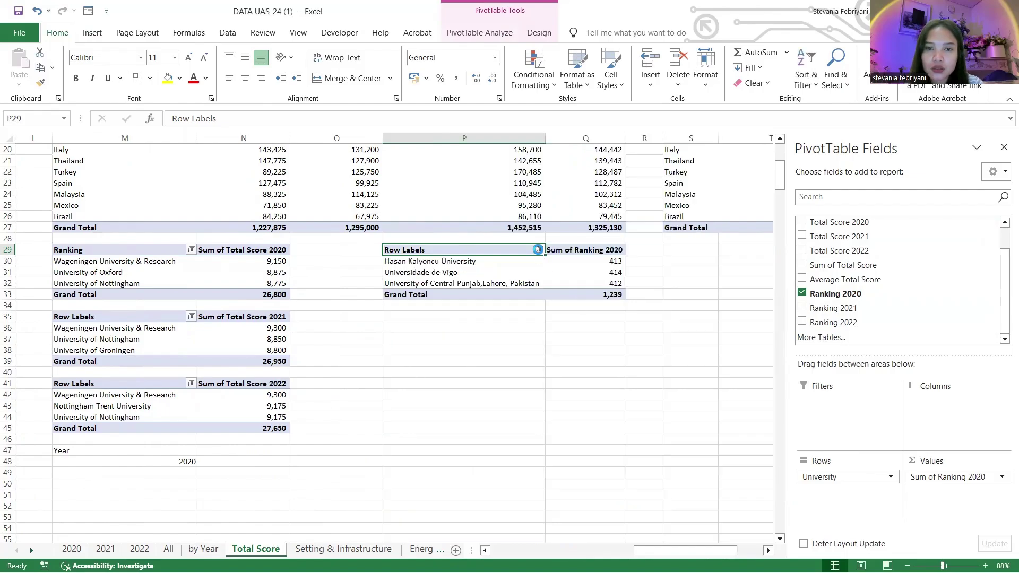
Change the university value filter of the Ranking 2020 pivot table to show Bottom items instead of Top.
{"action": "left_click", "coordinate": [539, 249]}
{"action": "mouse_move", "coordinate": [539, 346]}
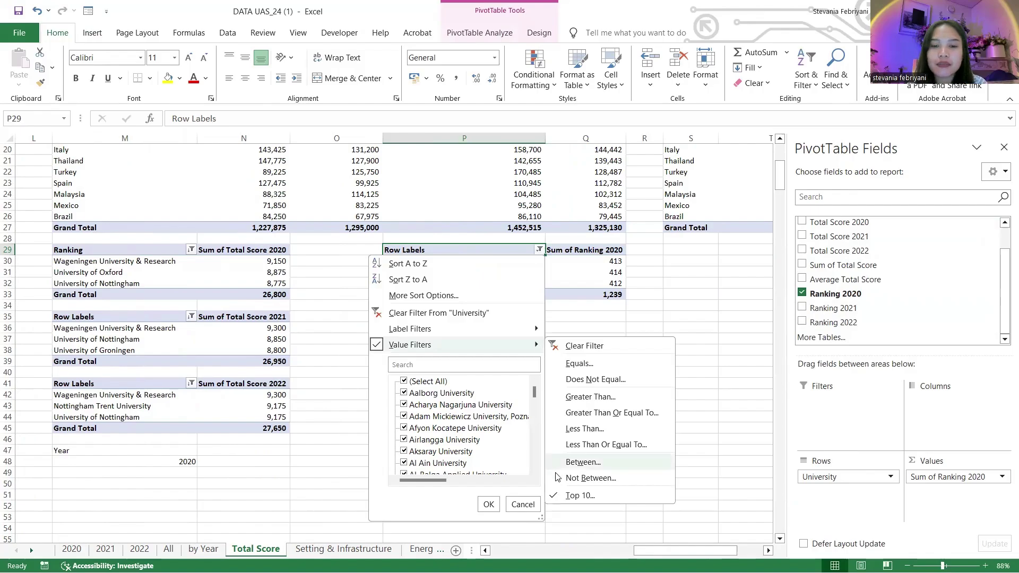
{"action": "left_click", "coordinate": [564, 494]}
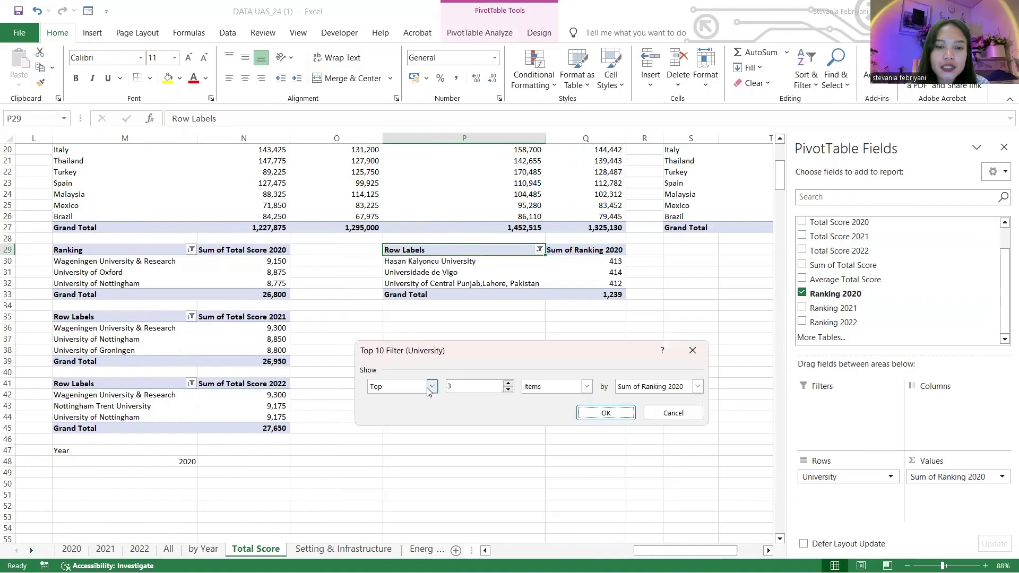
{"action": "left_click", "coordinate": [432, 386]}
{"action": "left_click", "coordinate": [419, 406]}
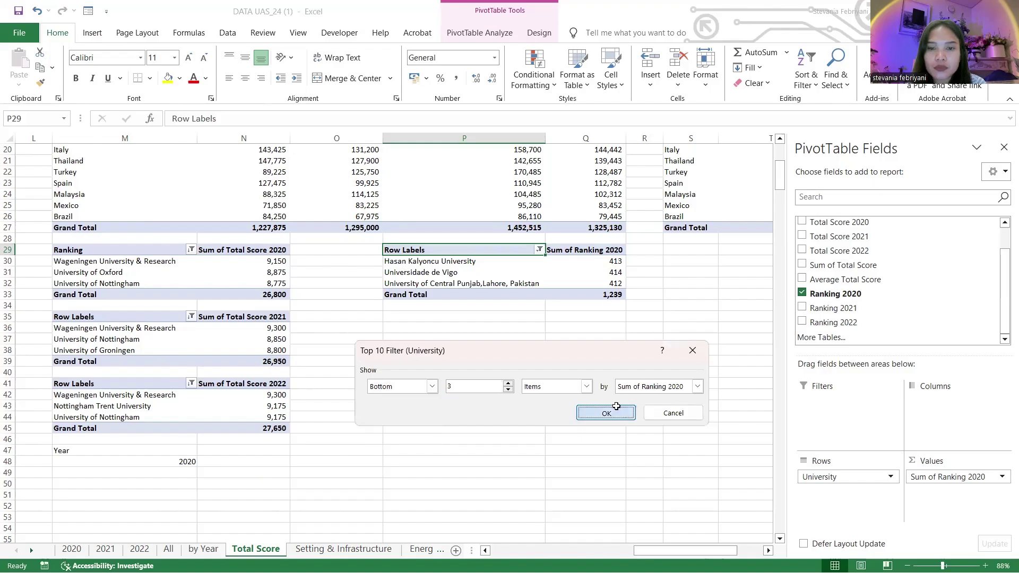
{"action": "left_click", "coordinate": [606, 413]}
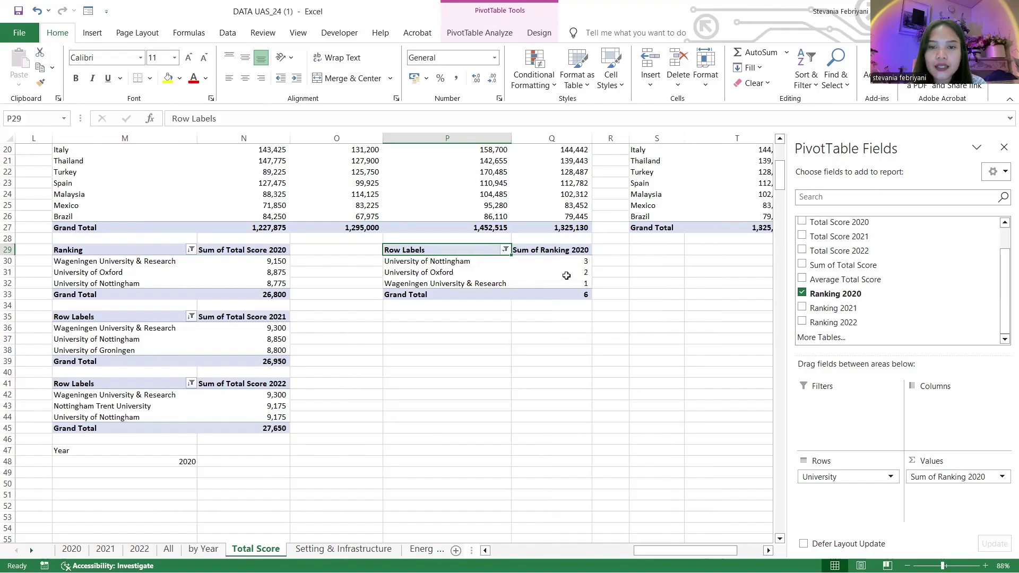
Sort the universities in the P29 pivot table in ascending order by Sum of Ranking 2020.
{"action": "left_click", "coordinate": [506, 250]}
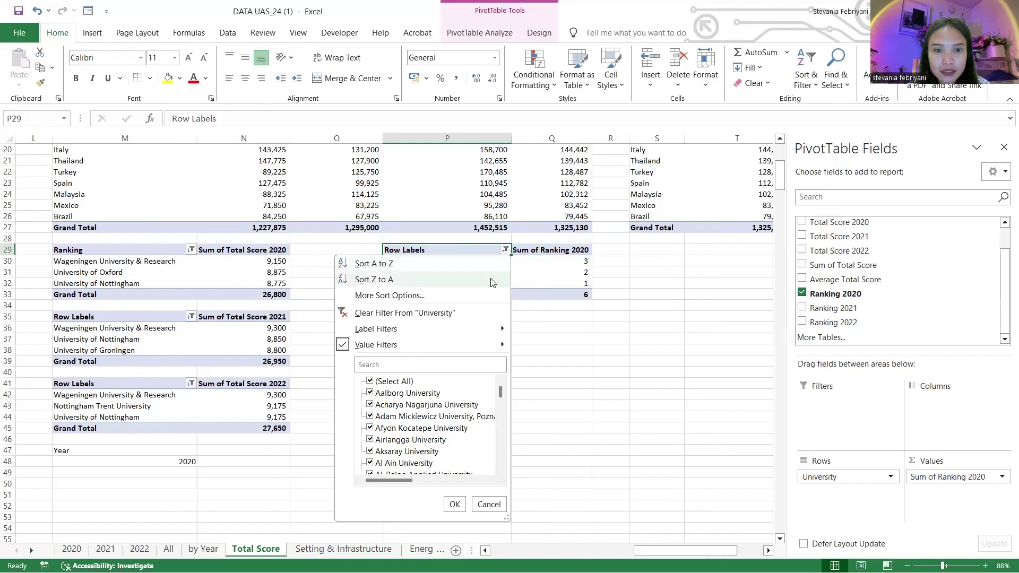
{"action": "left_click", "coordinate": [452, 297]}
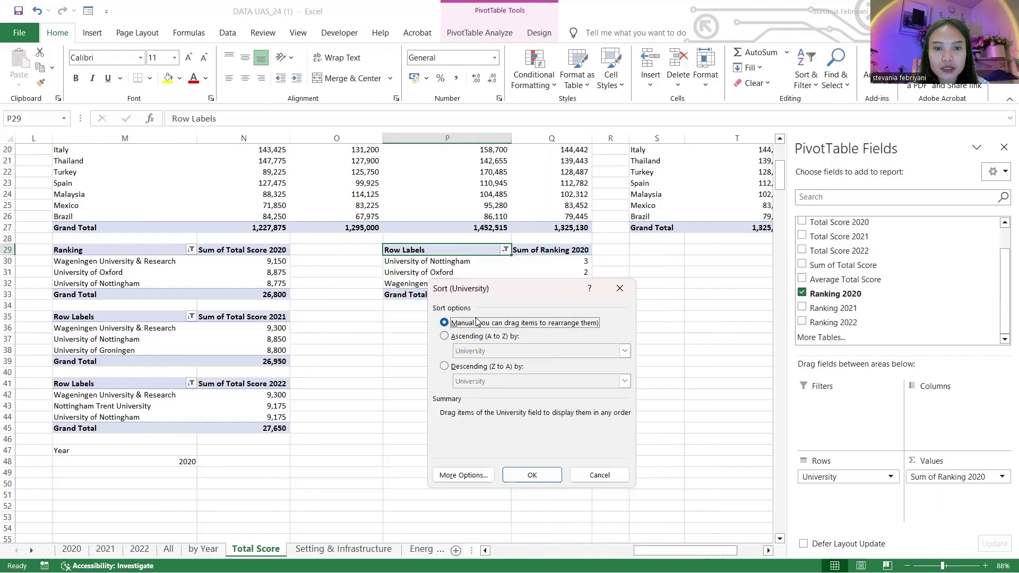
{"action": "left_click", "coordinate": [444, 337]}
{"action": "left_click", "coordinate": [460, 351]}
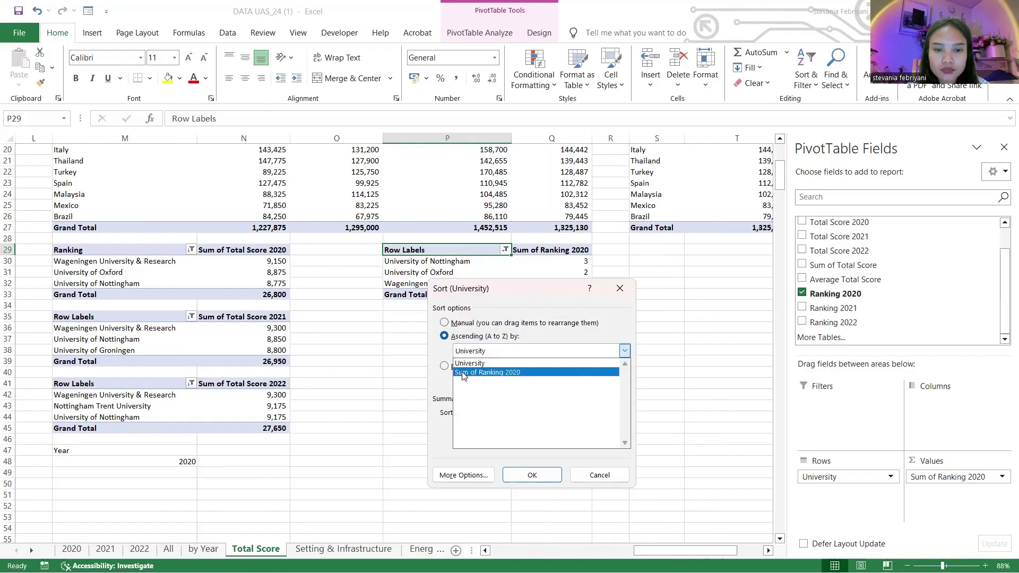
{"action": "left_click", "coordinate": [463, 373]}
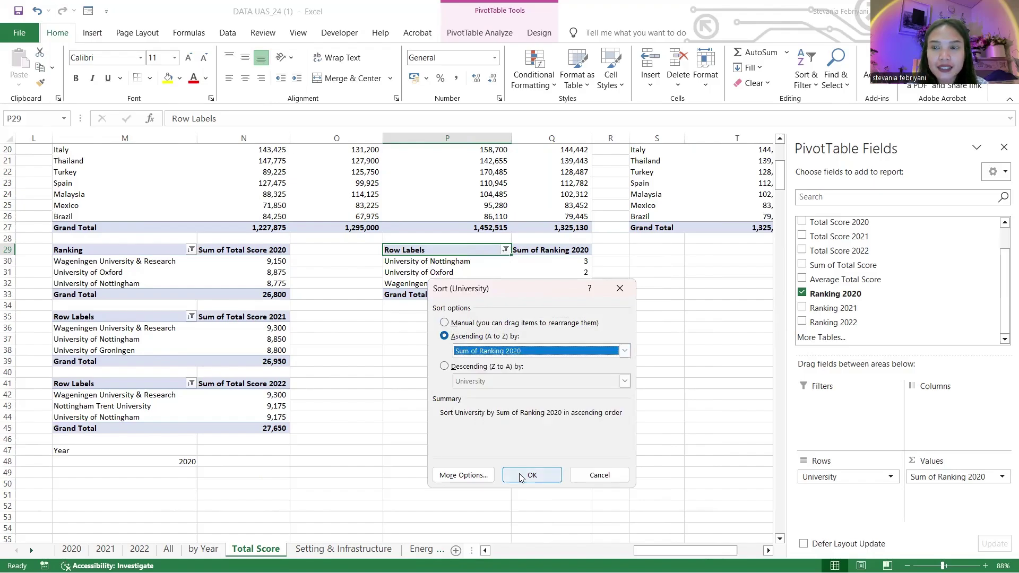
{"action": "left_click", "coordinate": [519, 474]}
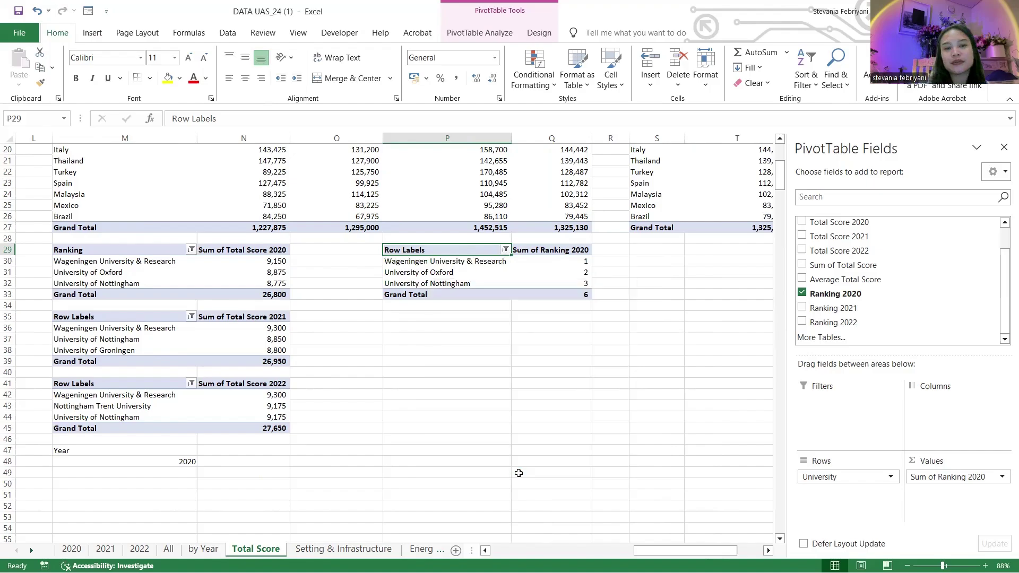
{"action": "double_click", "coordinate": [435, 249]}
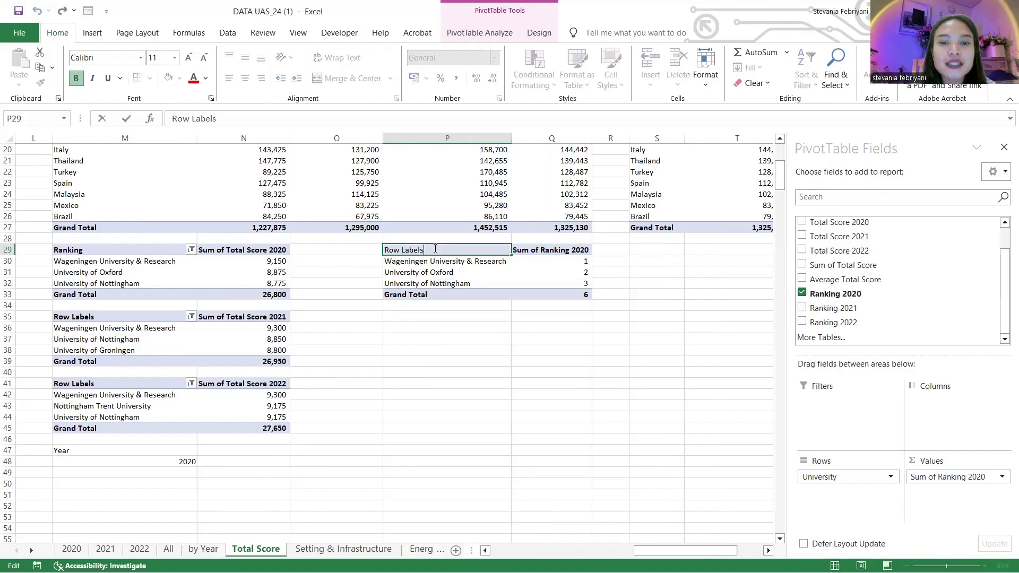
{"action": "left_click", "coordinate": [461, 339]}
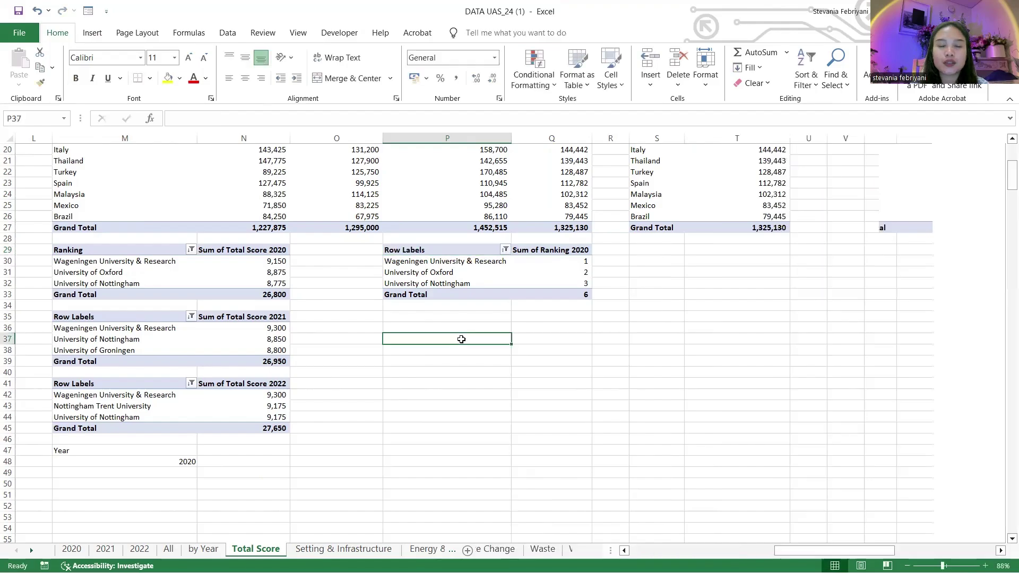
{"action": "left_click", "coordinate": [403, 314]}
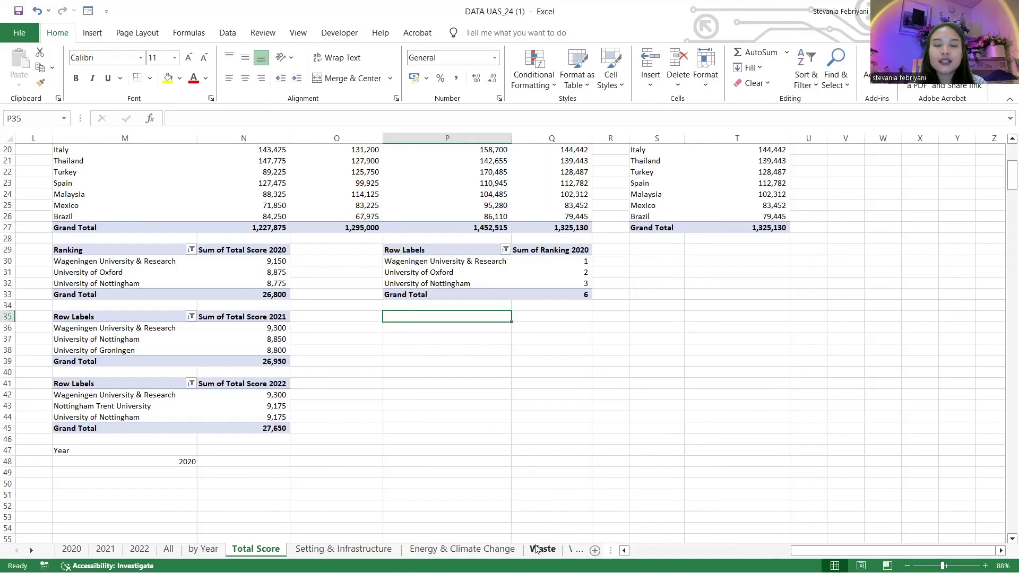
Open the Dashboard Grafik sheet and select the Top 5 Best Performing University chart to examine its fields.
{"action": "scroll", "coordinate": [504, 389], "scroll_direction": "up", "scroll_amount": 5}
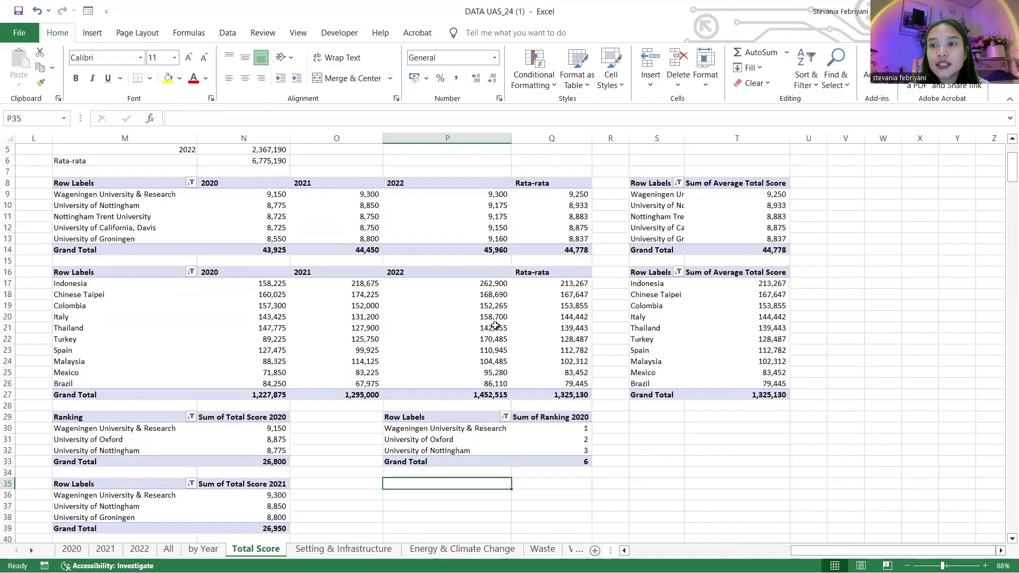
{"action": "scroll", "coordinate": [495, 326], "scroll_direction": "down", "scroll_amount": 4}
{"action": "scroll", "coordinate": [495, 326], "scroll_direction": "left", "scroll_amount": 2}
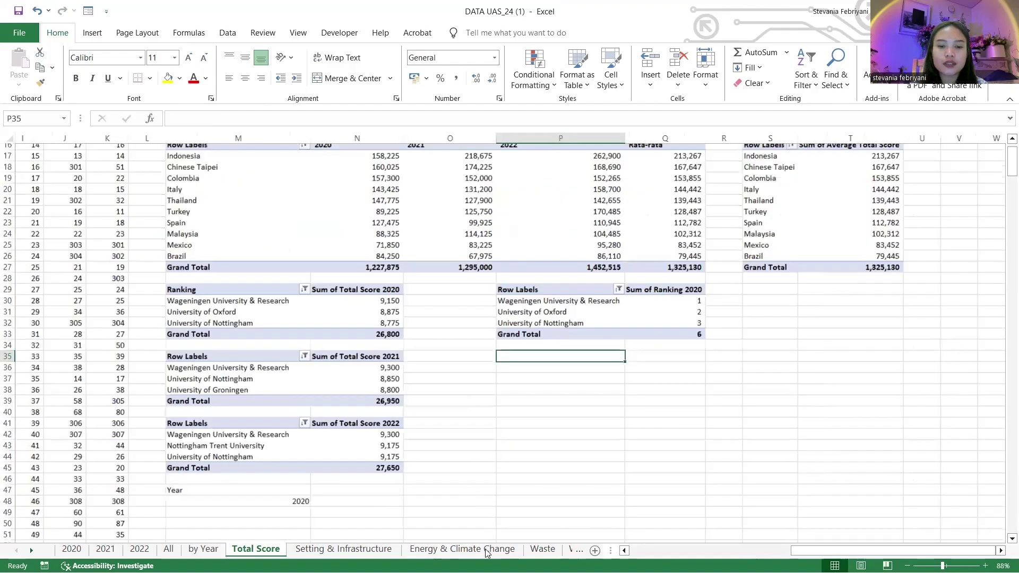
{"action": "scroll", "coordinate": [487, 553], "scroll_direction": "right", "scroll_amount": 5}
{"action": "scroll", "coordinate": [486, 553], "scroll_direction": "right", "scroll_amount": 2}
{"action": "left_click", "coordinate": [444, 554]}
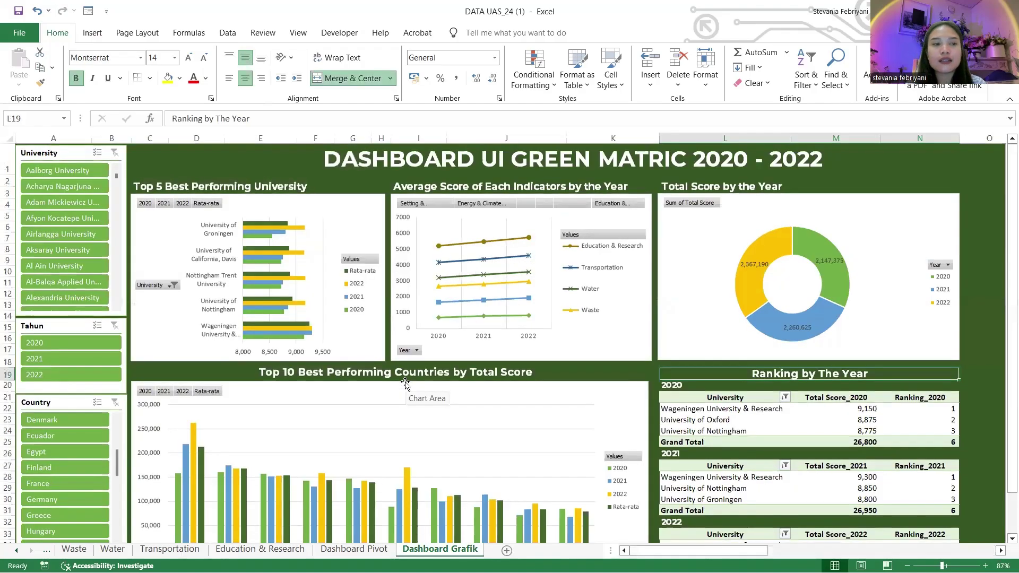
{"action": "left_click", "coordinate": [338, 210]}
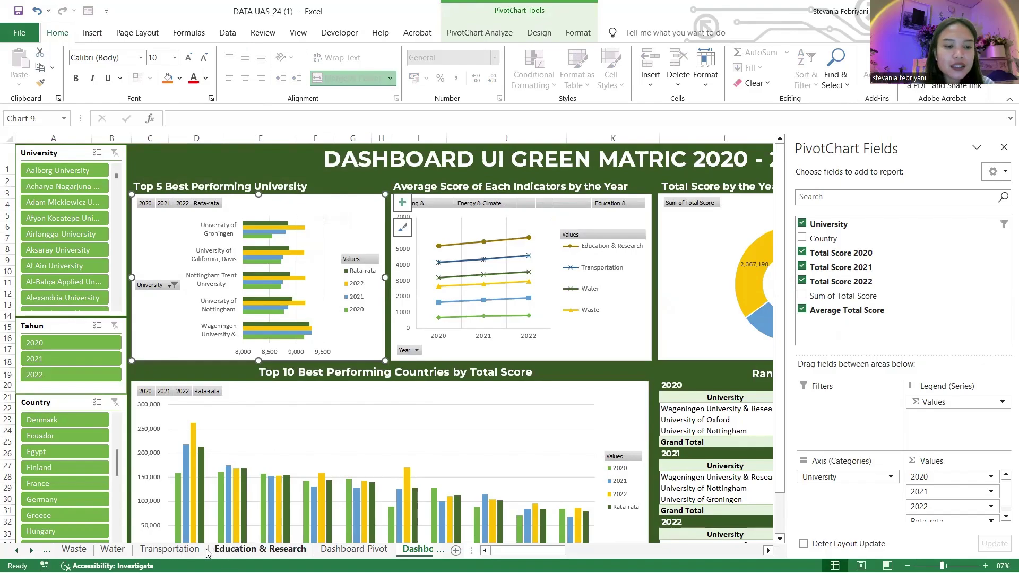
Return to the Total Score sheet and show its university and country pivot tables.
{"action": "scroll", "coordinate": [207, 553], "scroll_direction": "up", "scroll_amount": 5}
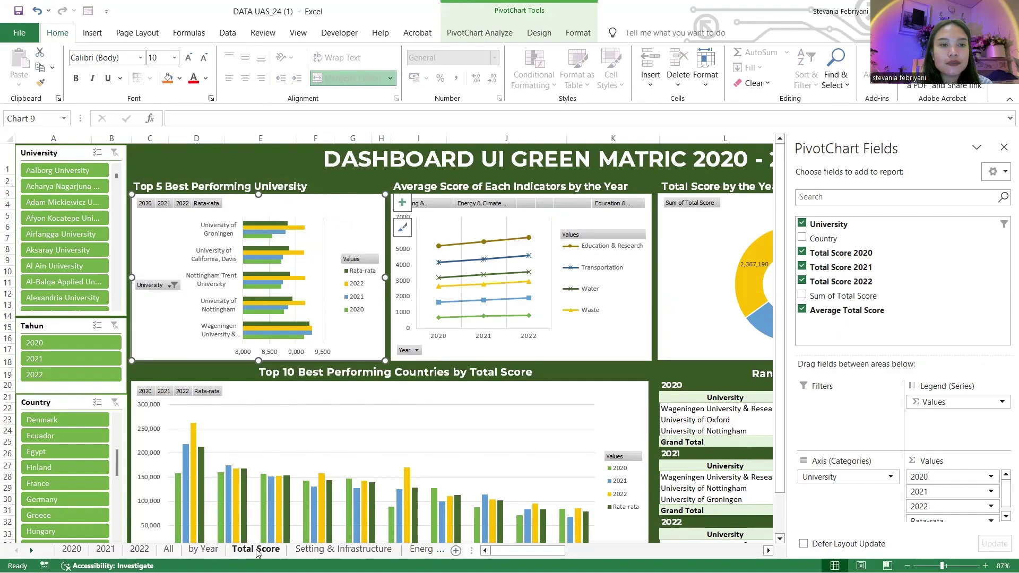
{"action": "left_click", "coordinate": [256, 549]}
{"action": "scroll", "coordinate": [469, 417], "scroll_direction": "up", "scroll_amount": 5}
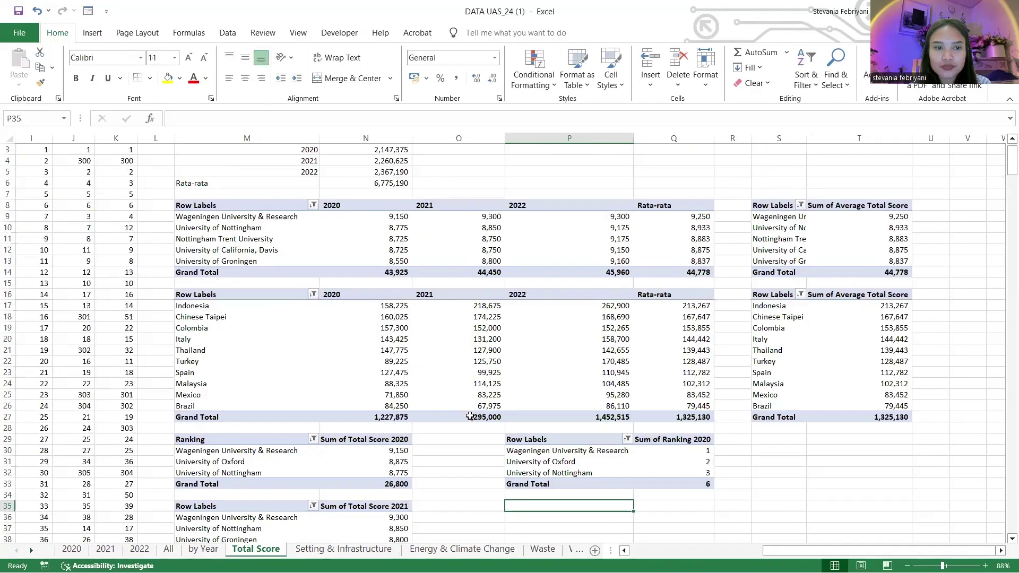
Insert a Clustered Bar PivotChart from the top-five university pivot table at M8 on the Total Score sheet.
{"action": "scroll", "coordinate": [470, 417], "scroll_direction": "left", "scroll_amount": 1}
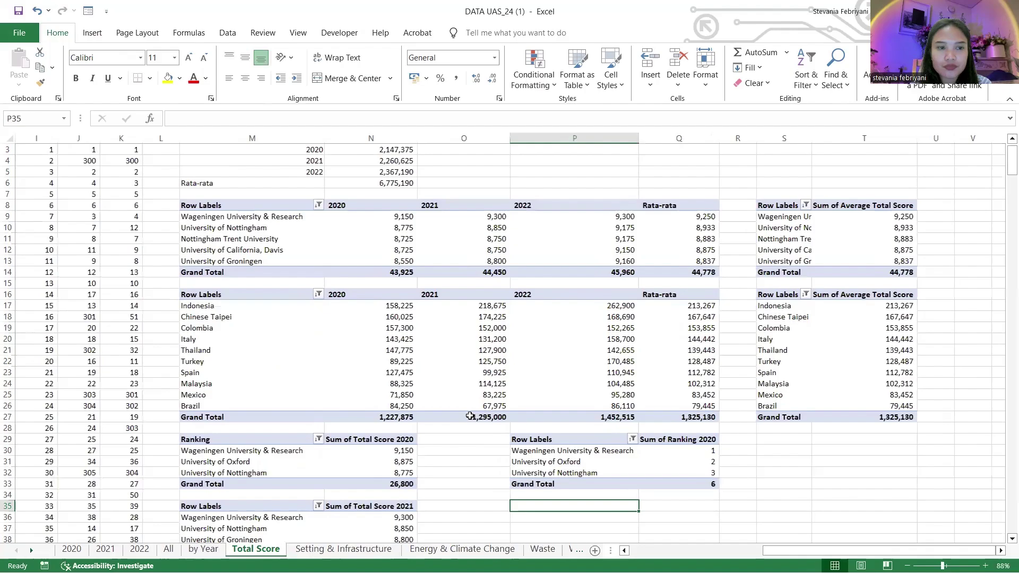
{"action": "left_click", "coordinate": [249, 207]}
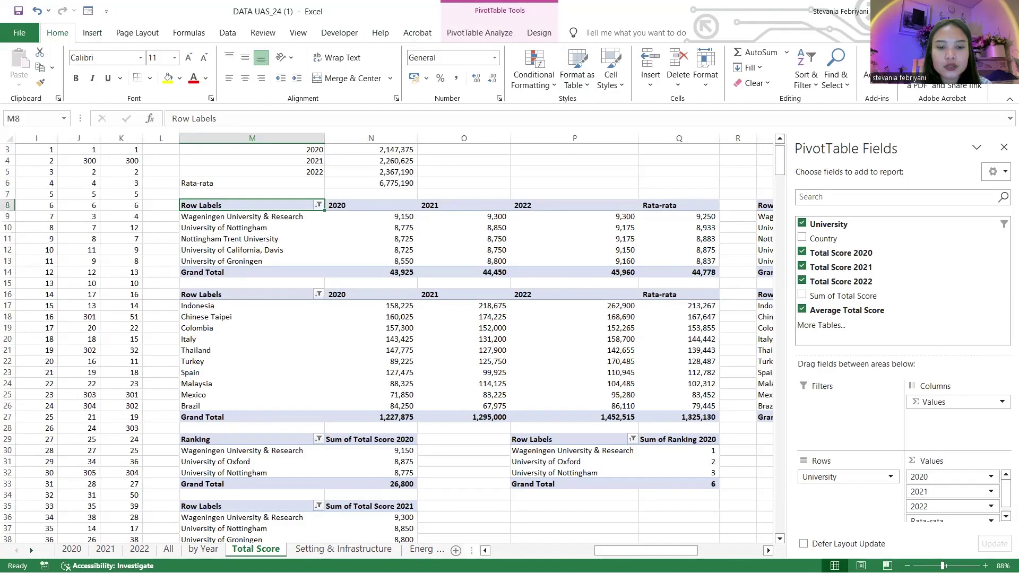
{"action": "left_click", "coordinate": [491, 37]}
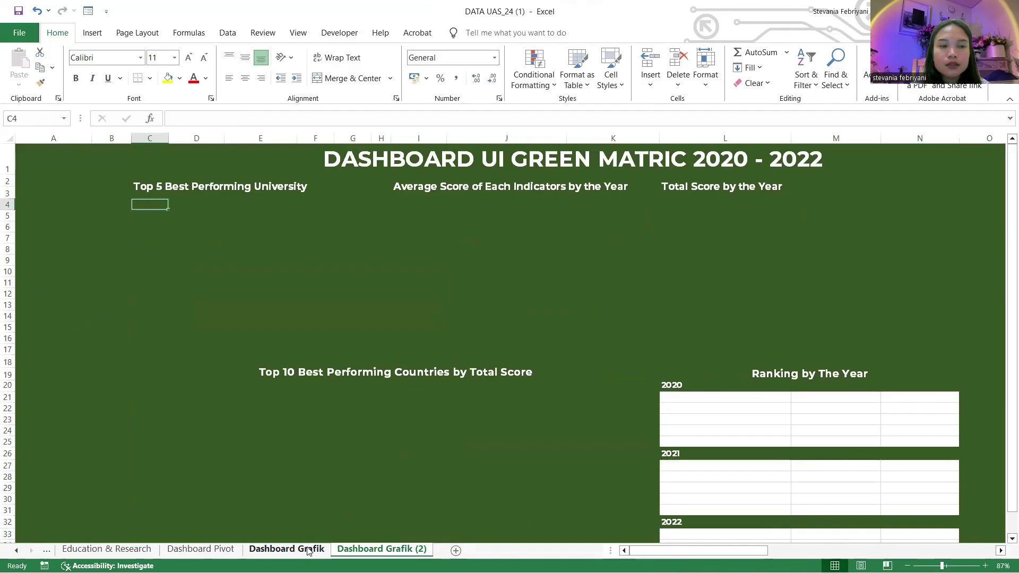
{"action": "scroll", "coordinate": [309, 549], "scroll_direction": "up", "scroll_amount": 5}
{"action": "scroll", "coordinate": [309, 550], "scroll_direction": "up", "scroll_amount": 1}
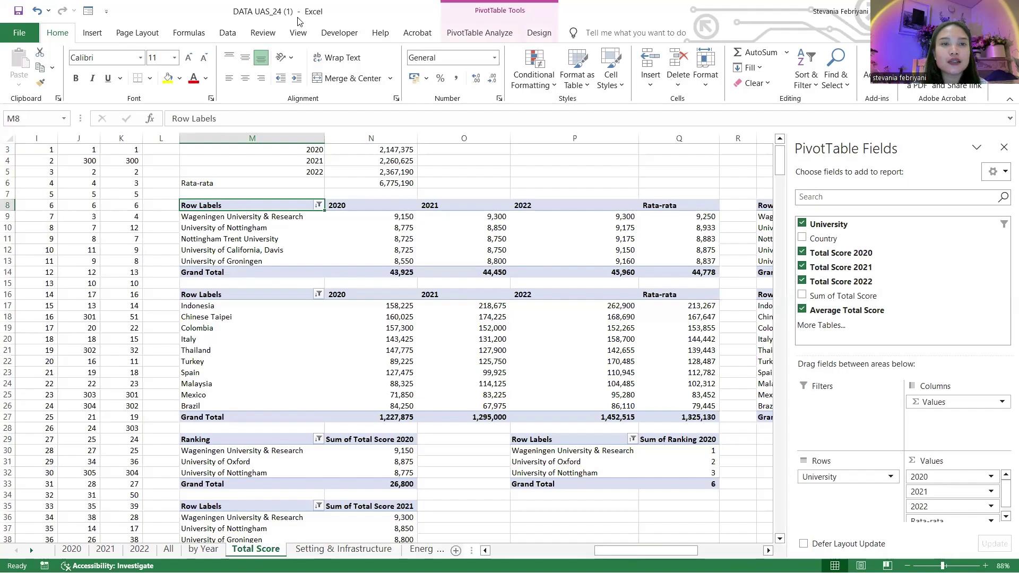
{"action": "right_click", "coordinate": [242, 202]}
{"action": "left_click", "coordinate": [457, 33]}
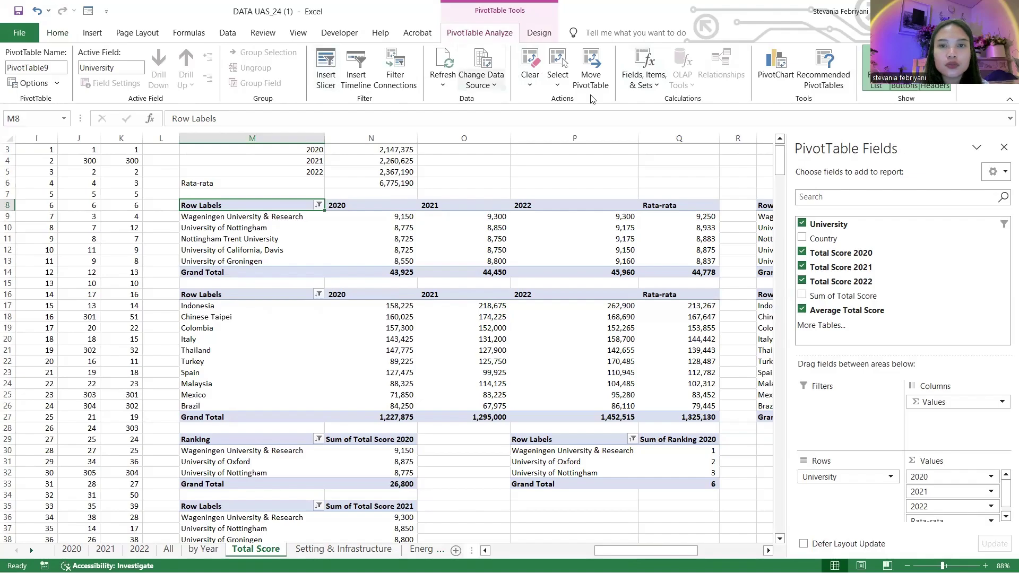
{"action": "left_click", "coordinate": [776, 68]}
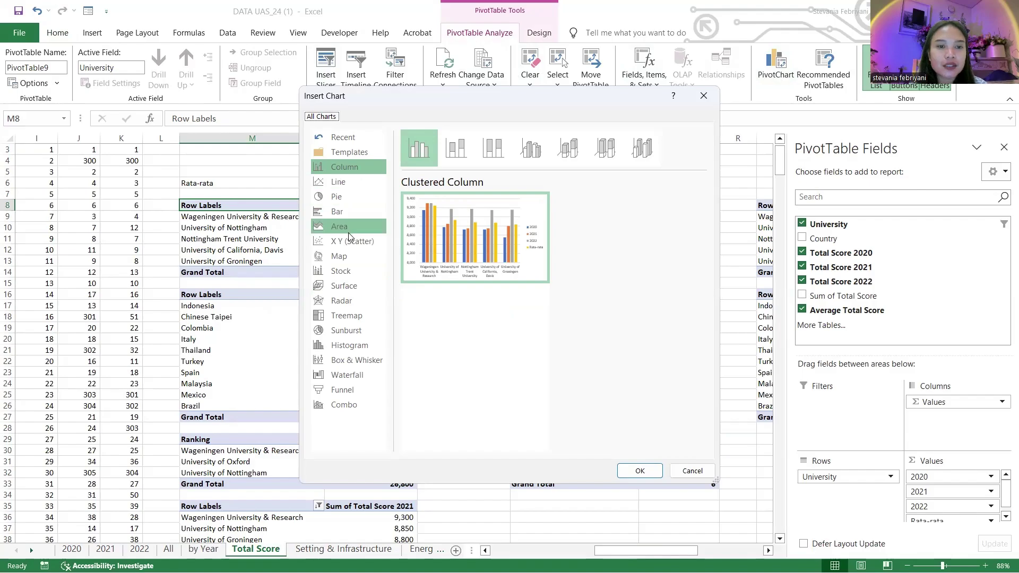
{"action": "left_click", "coordinate": [342, 212]}
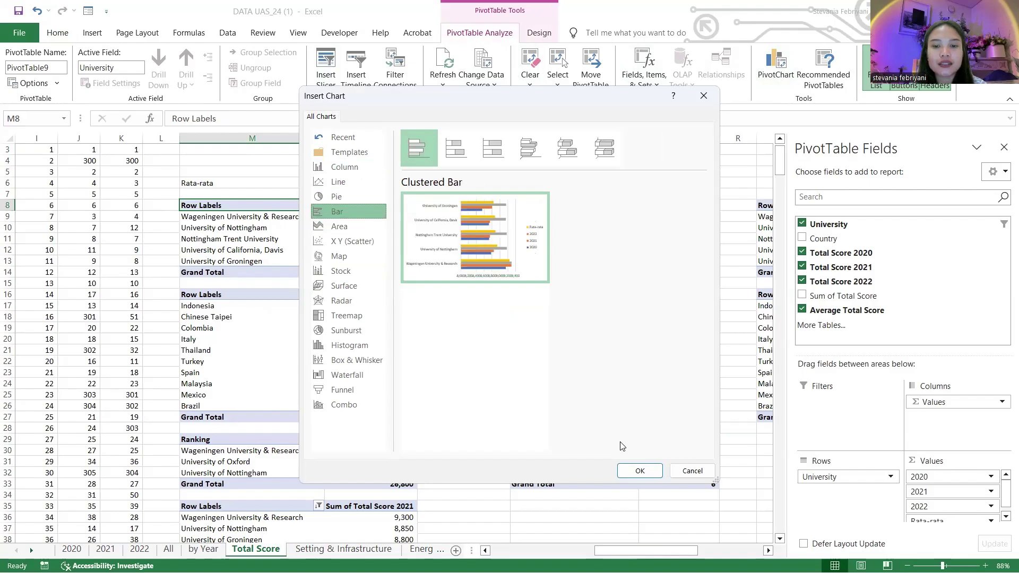
{"action": "left_click", "coordinate": [638, 471]}
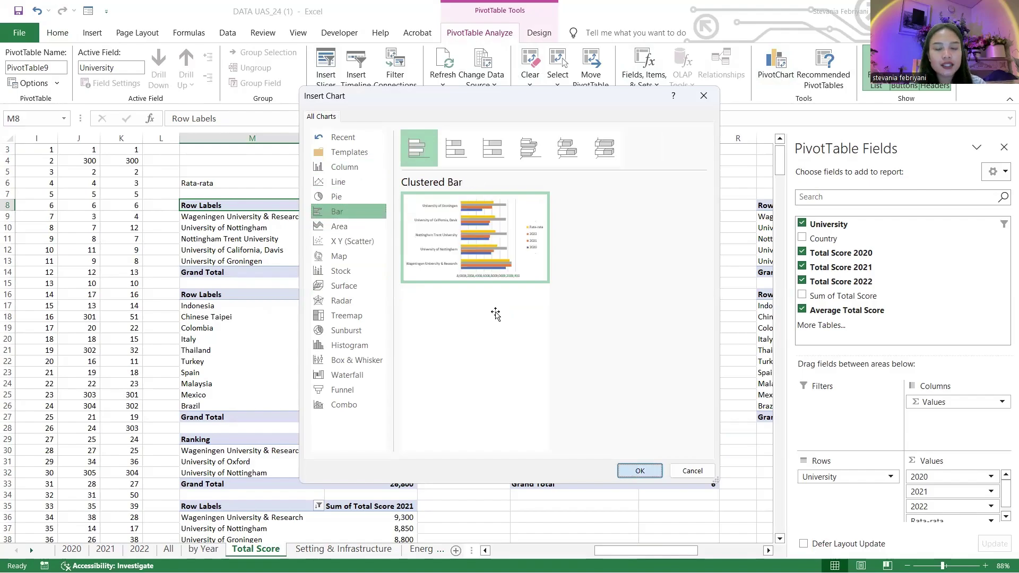
Move the new bar chart to cell C4 of the Dashboard Grafik (2) sheet, beneath the Top 5 Best Performing University heading.
{"action": "key", "text": "ctrl+x"}
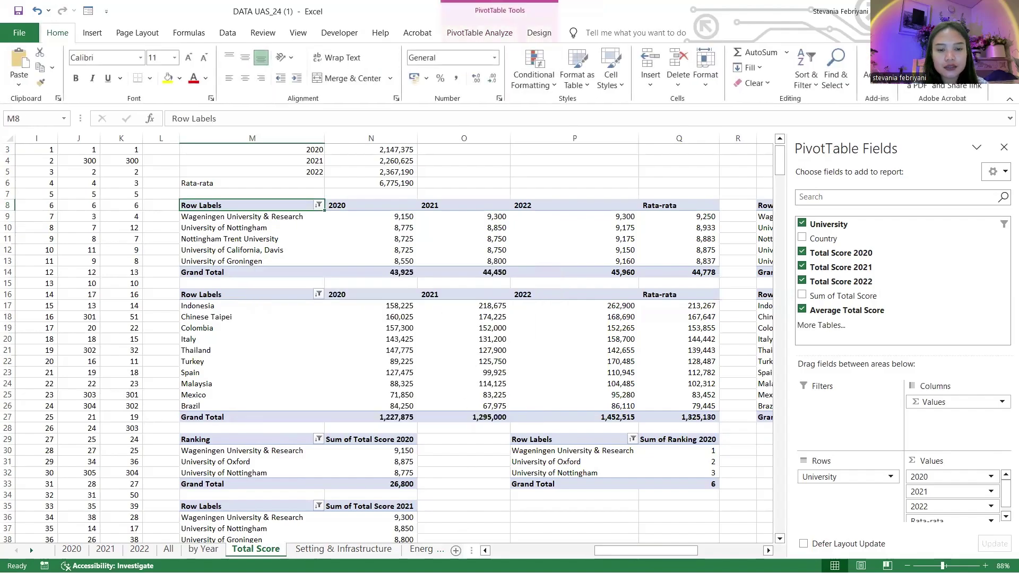
{"action": "scroll", "coordinate": [425, 553], "scroll_direction": "down", "scroll_amount": 5}
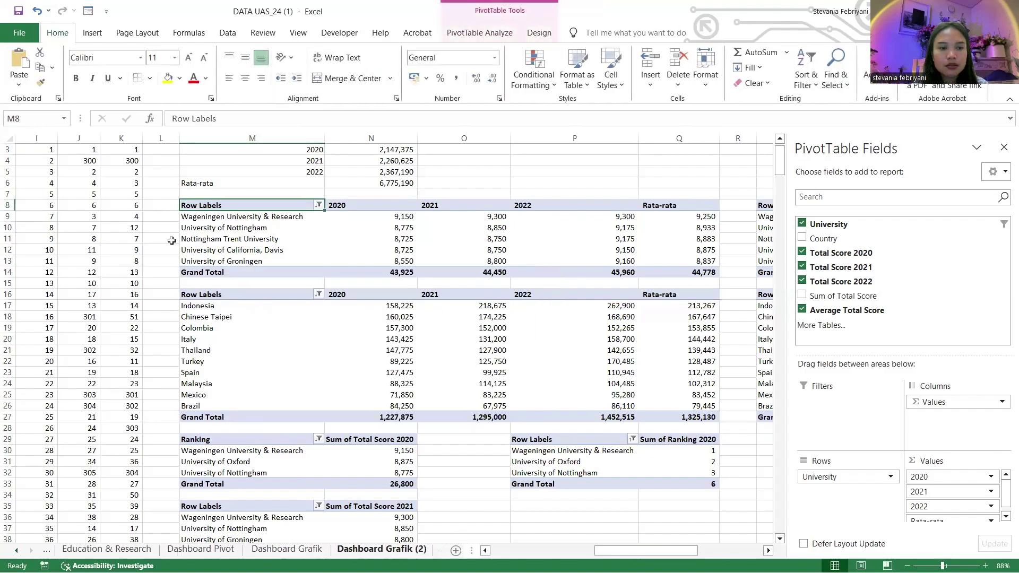
{"action": "left_click", "coordinate": [154, 204]}
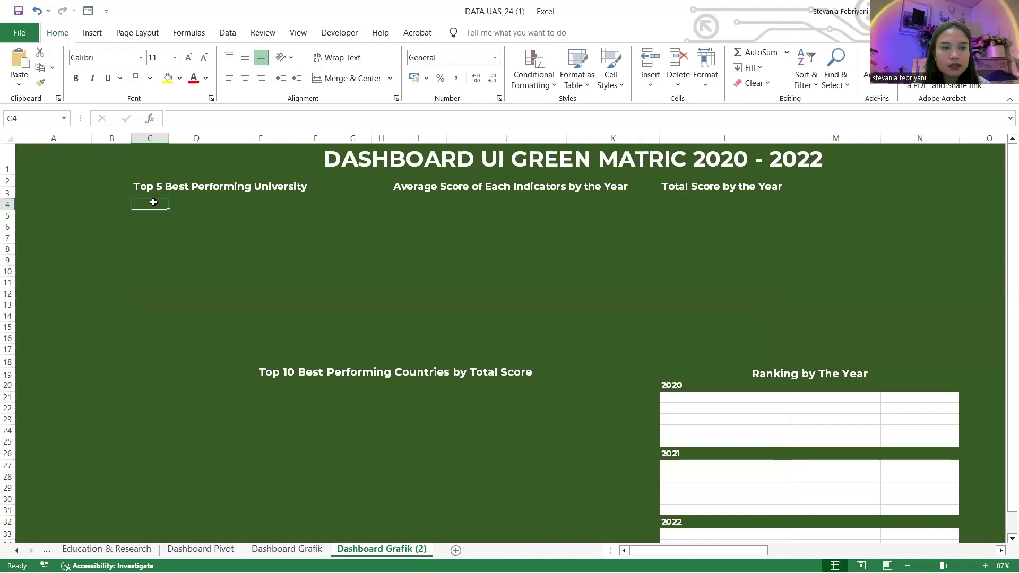
{"action": "key", "text": "ctrl+v"}
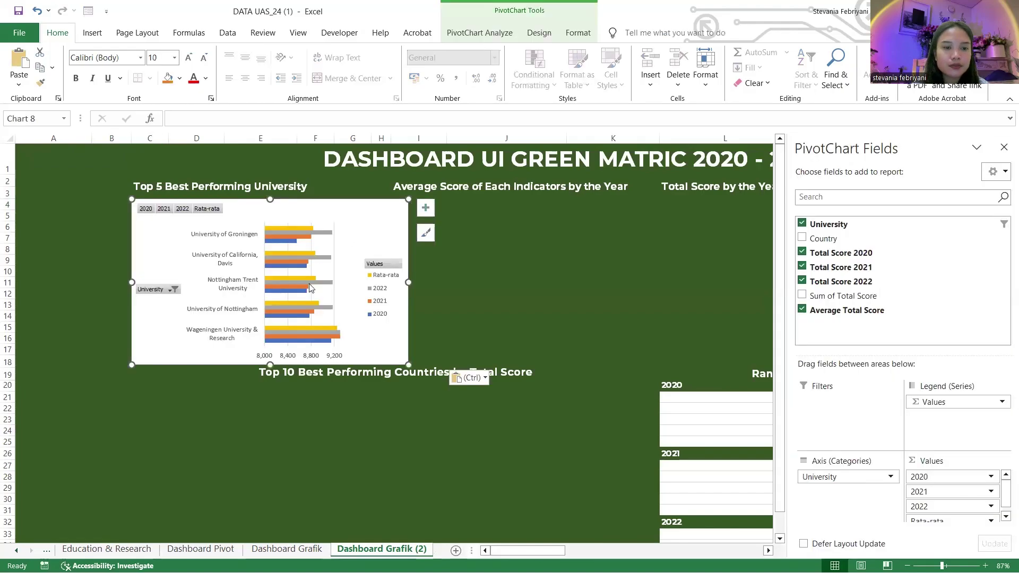
{"action": "left_click_drag", "start_coordinate": [308, 215], "coordinate": [309, 211]}
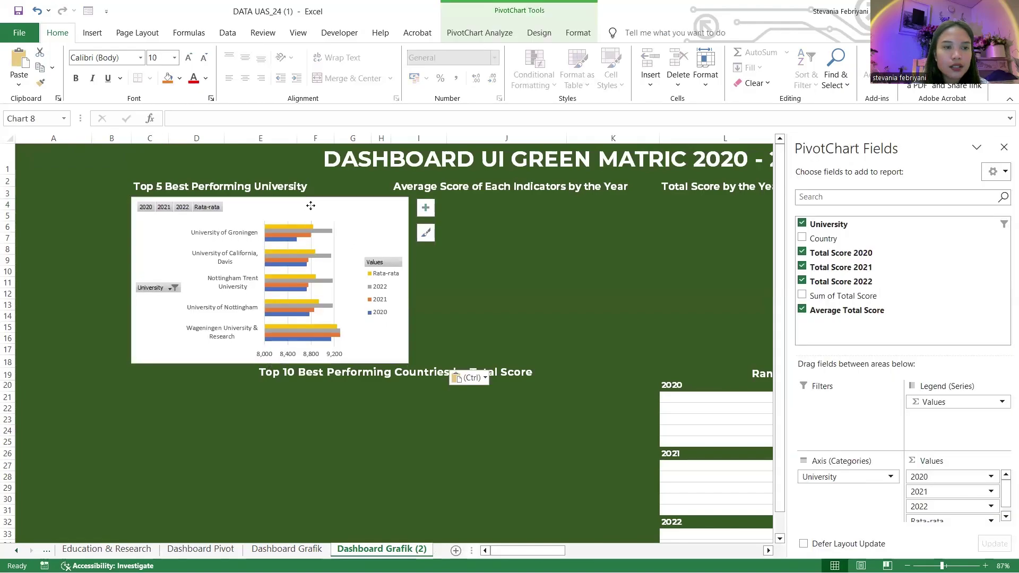
Recolour the university bar chart with the fourth Colorful palette, starting with green, and narrow it to end before column I.
{"action": "left_click", "coordinate": [459, 43]}
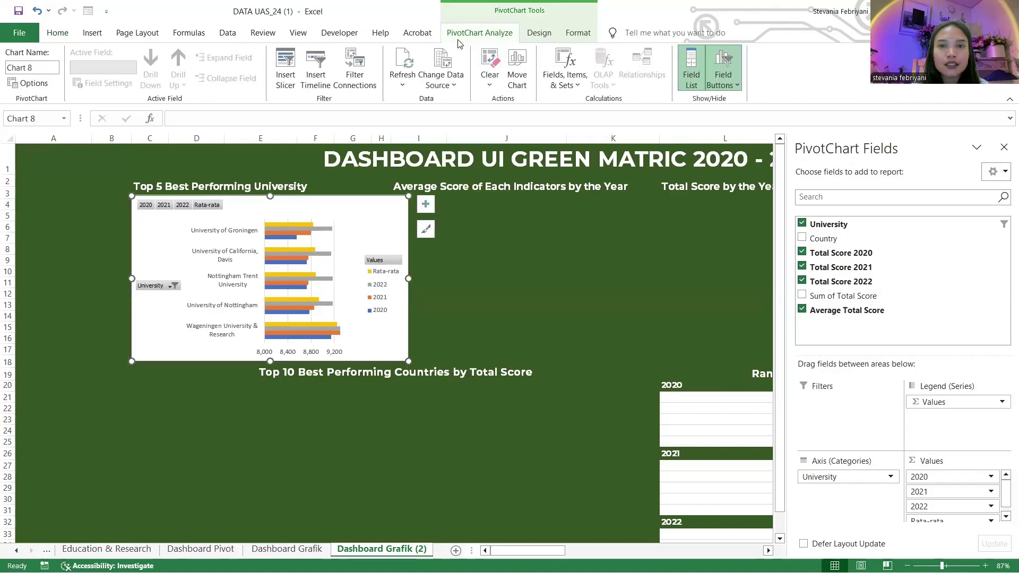
{"action": "scroll", "coordinate": [460, 43], "scroll_direction": "down", "scroll_amount": 1}
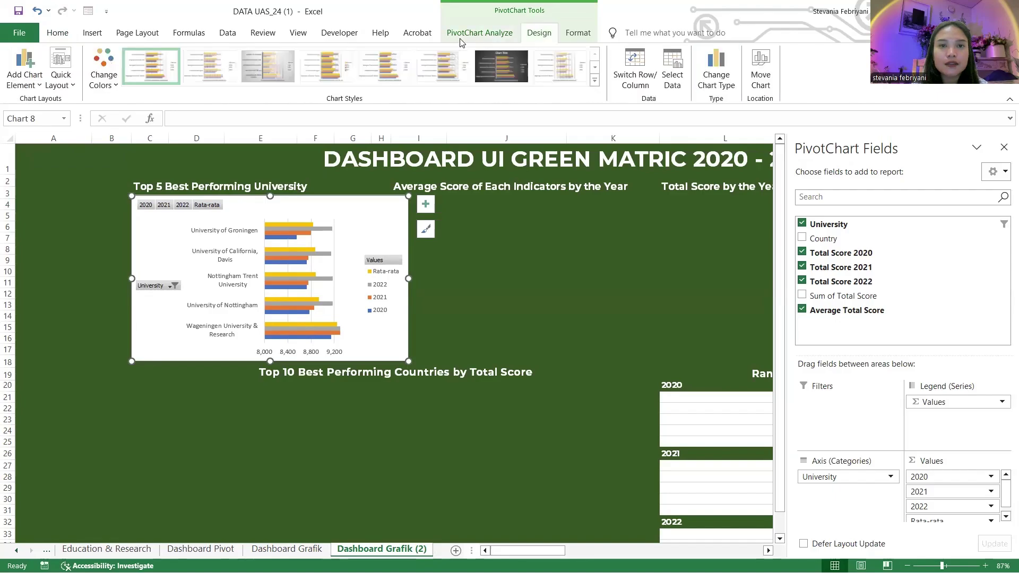
{"action": "left_click", "coordinate": [103, 72]}
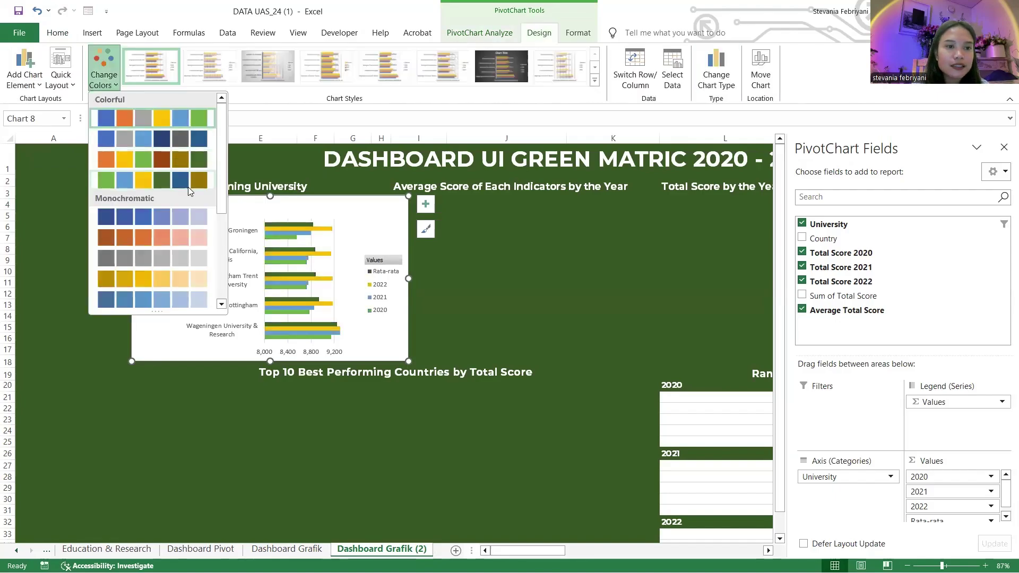
{"action": "left_click", "coordinate": [376, 214]}
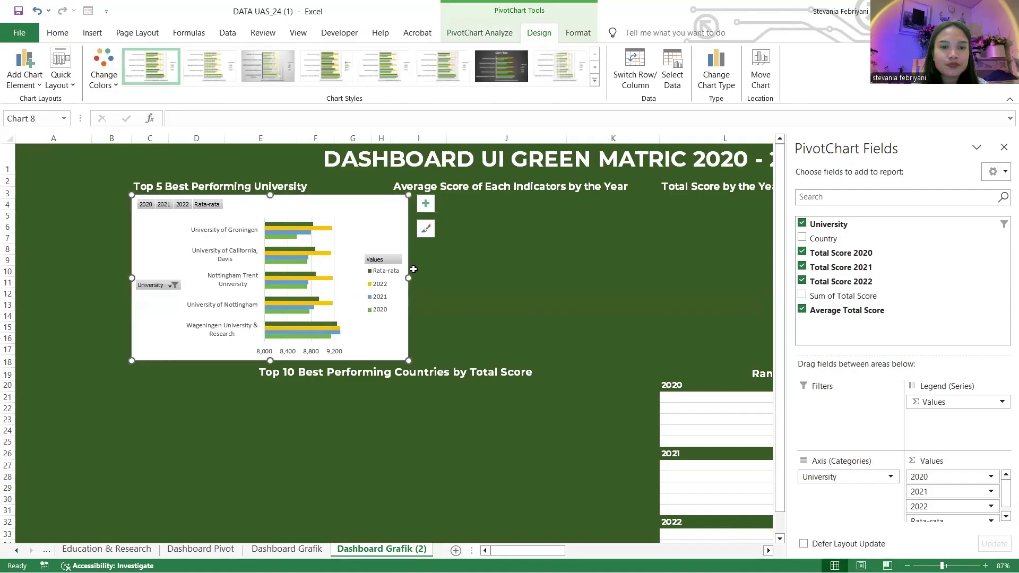
{"action": "left_click_drag", "start_coordinate": [408, 278], "coordinate": [384, 275]}
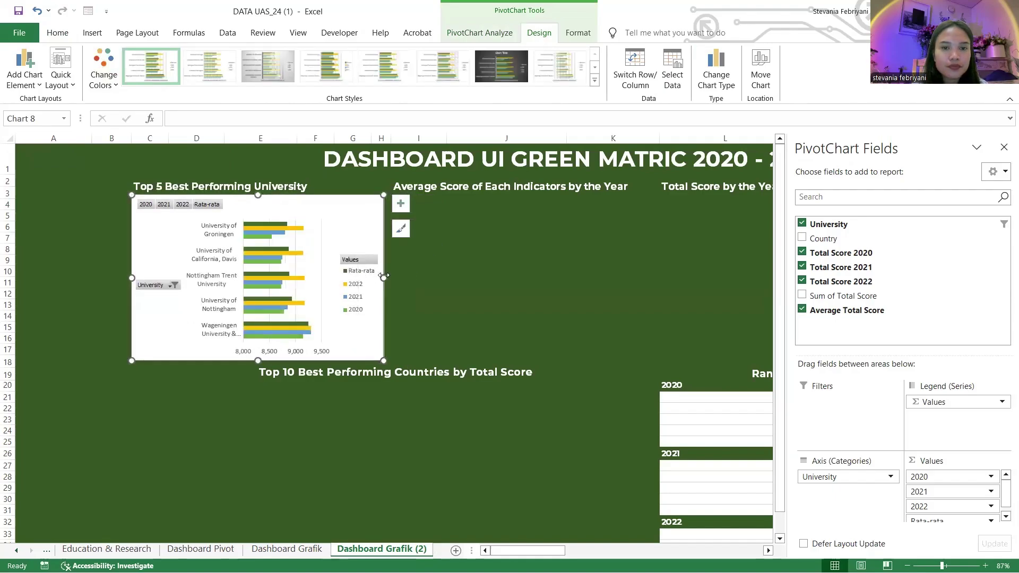
{"action": "left_click", "coordinate": [480, 255]}
{"action": "left_click", "coordinate": [398, 194]}
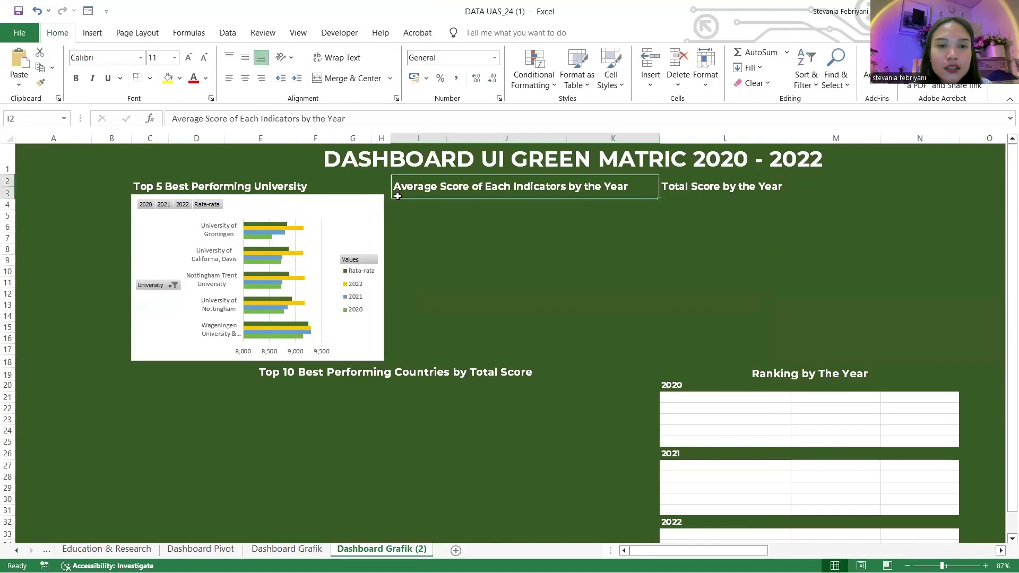
Open the by Year sheet and examine its Average and Sum tables, including the average formulas for the 2020 indicators.
{"action": "left_click", "coordinate": [400, 203]}
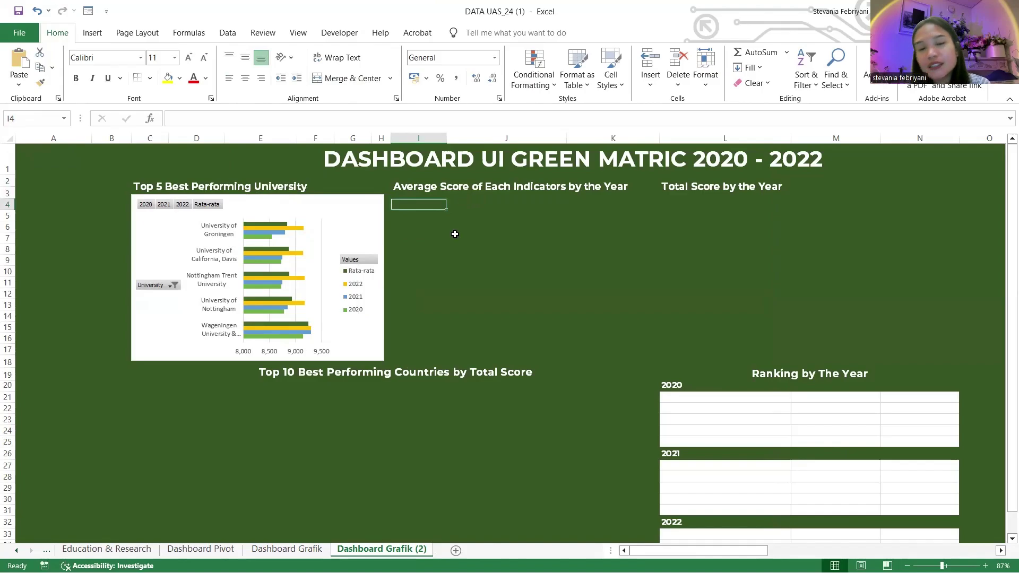
{"action": "scroll", "coordinate": [224, 553], "scroll_direction": "up", "scroll_amount": 10}
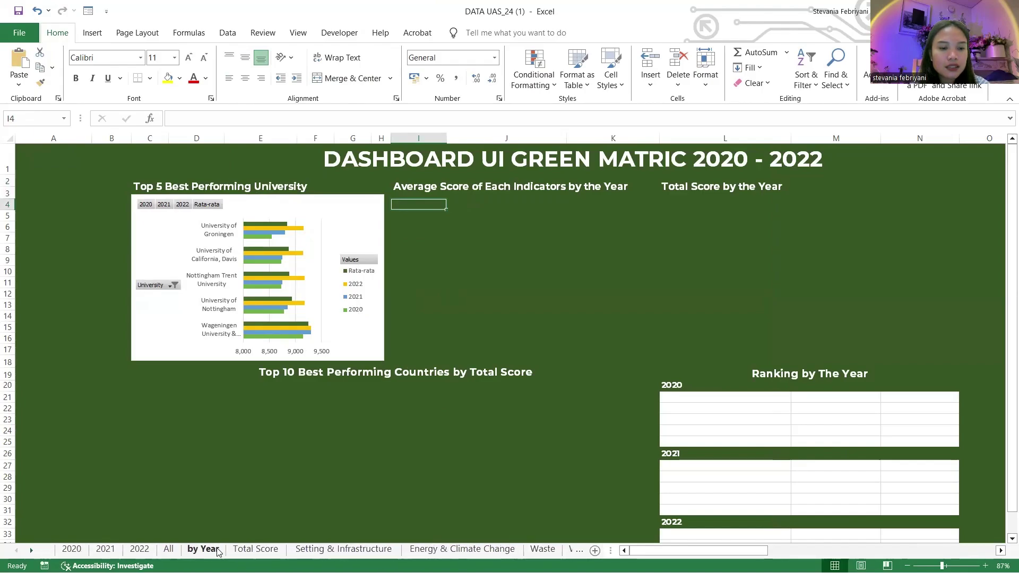
{"action": "left_click", "coordinate": [207, 550]}
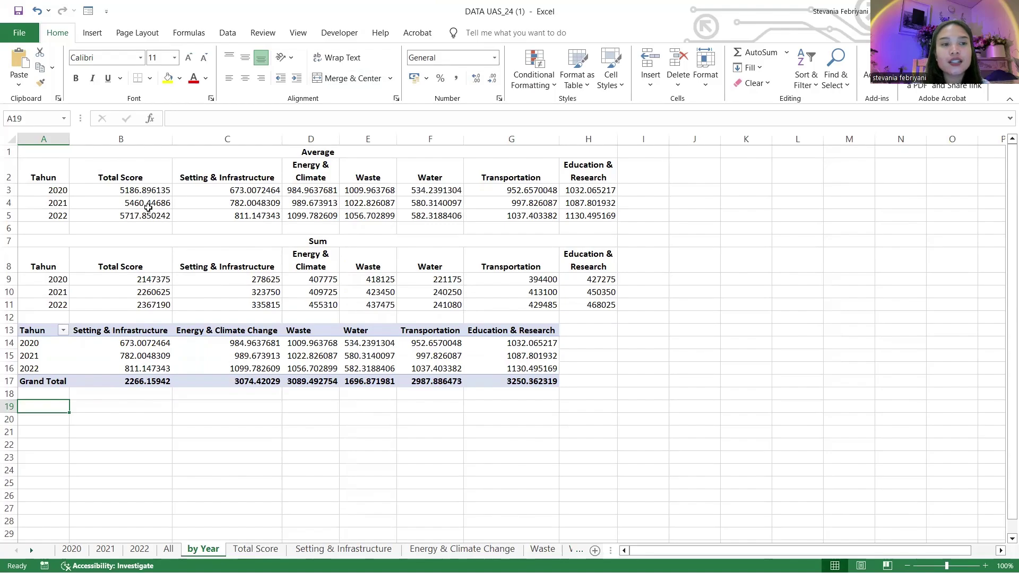
{"action": "left_click", "coordinate": [200, 188]}
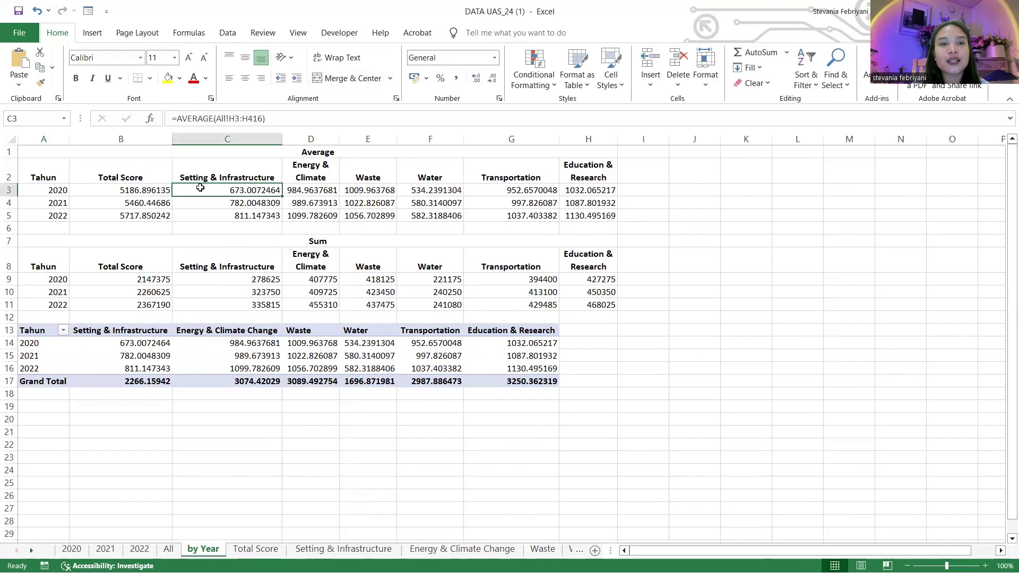
{"action": "left_click", "coordinate": [263, 152]}
{"action": "left_click", "coordinate": [303, 239]}
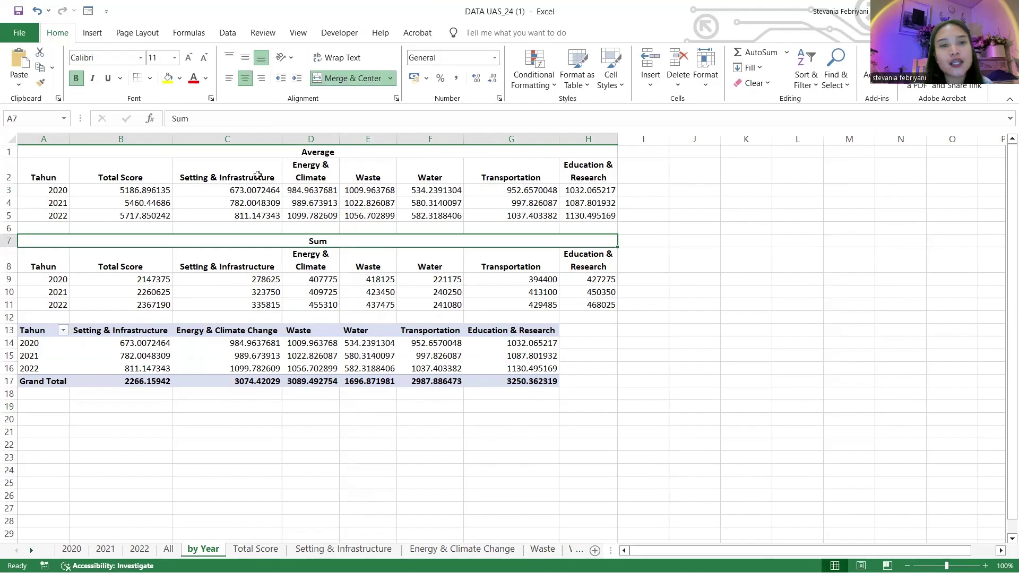
{"action": "left_click", "coordinate": [248, 151]}
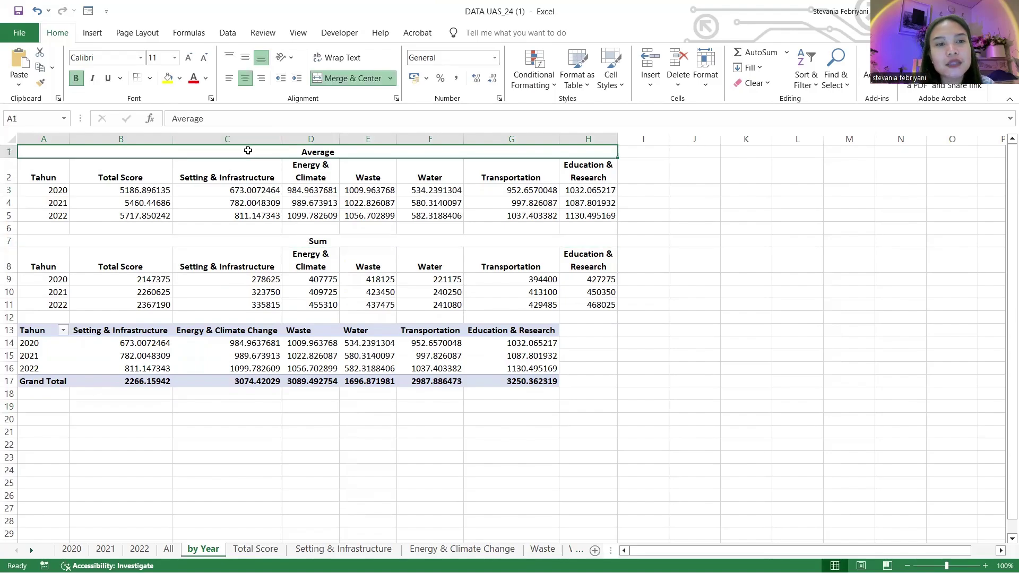
{"action": "left_click", "coordinate": [232, 187]}
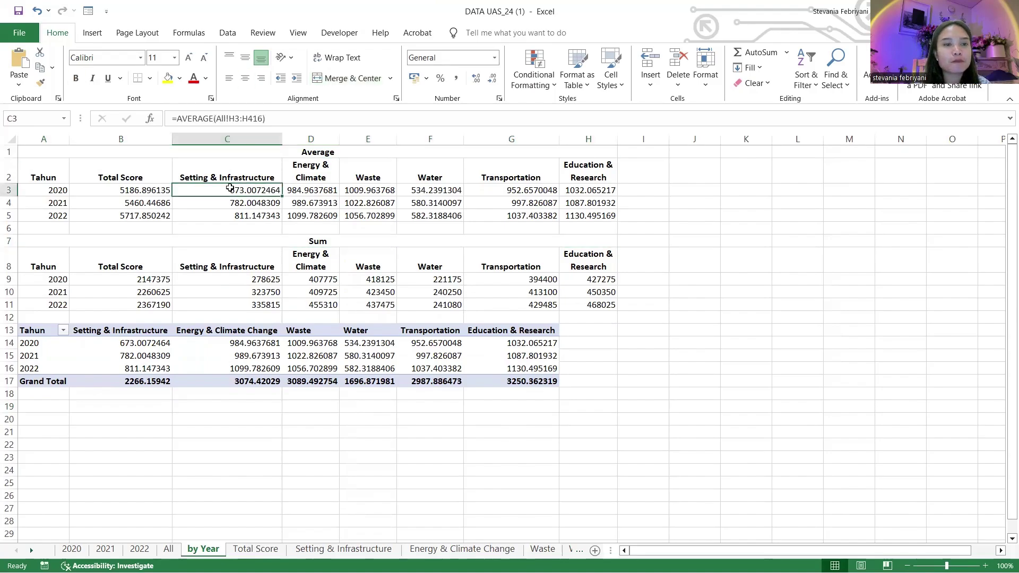
{"action": "left_click", "coordinate": [292, 187]}
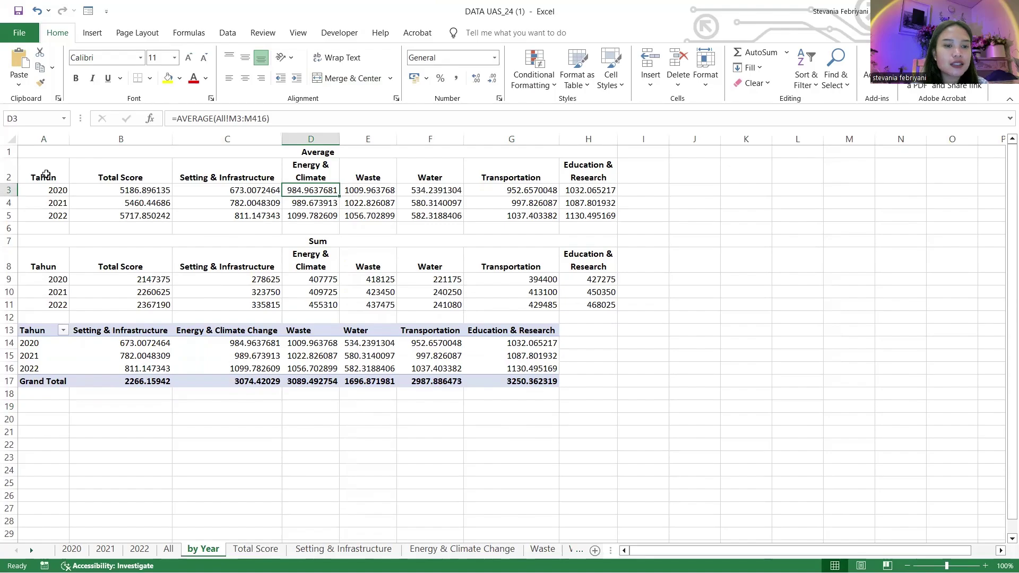
Insert a Stacked Line with Markers PivotChart from the Tahun pivot table at A13 on the by Year sheet.
{"action": "left_click", "coordinate": [42, 330]}
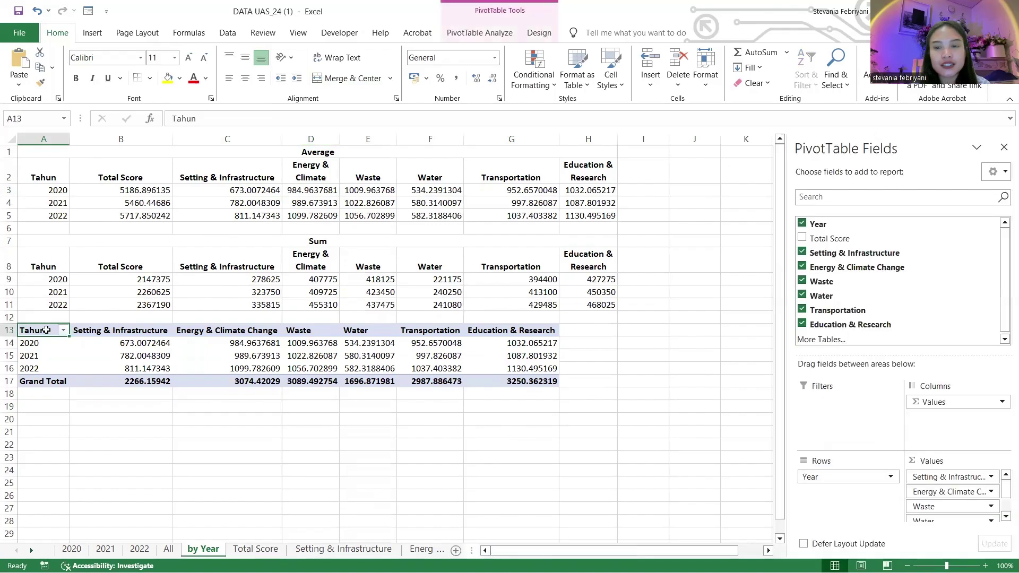
{"action": "left_click", "coordinate": [467, 33]}
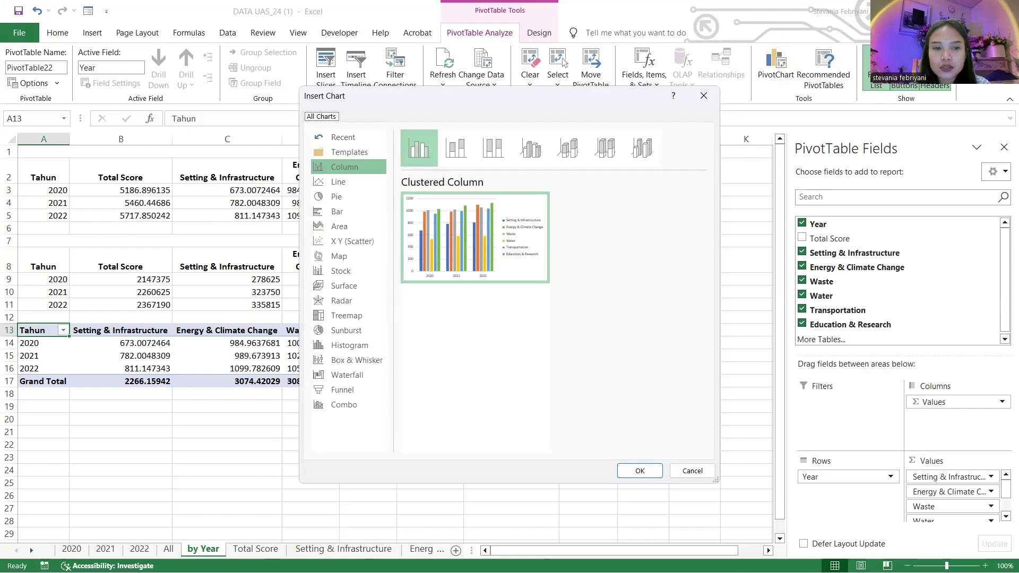
{"action": "key", "text": "Return"}
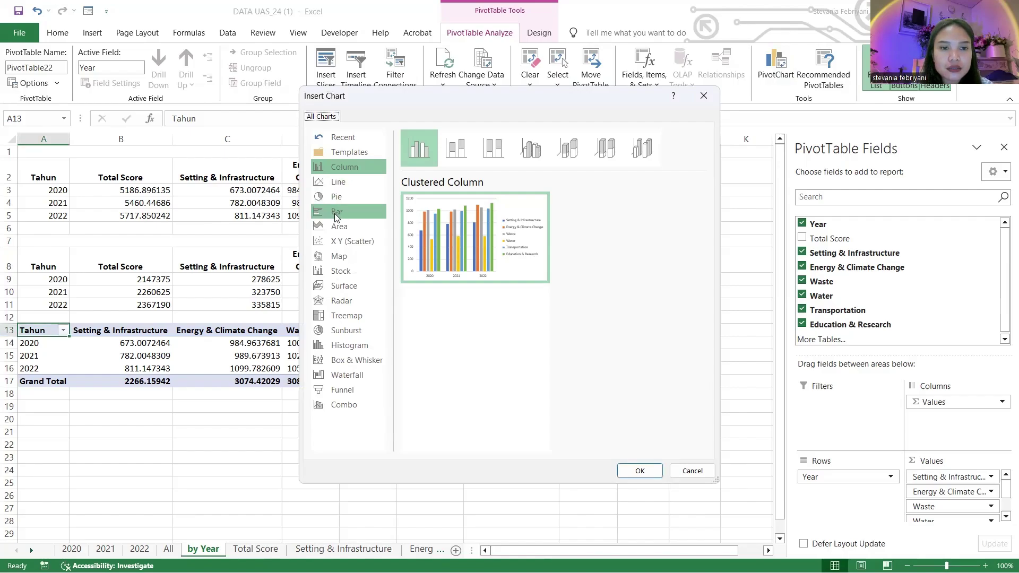
{"action": "left_click", "coordinate": [334, 186]}
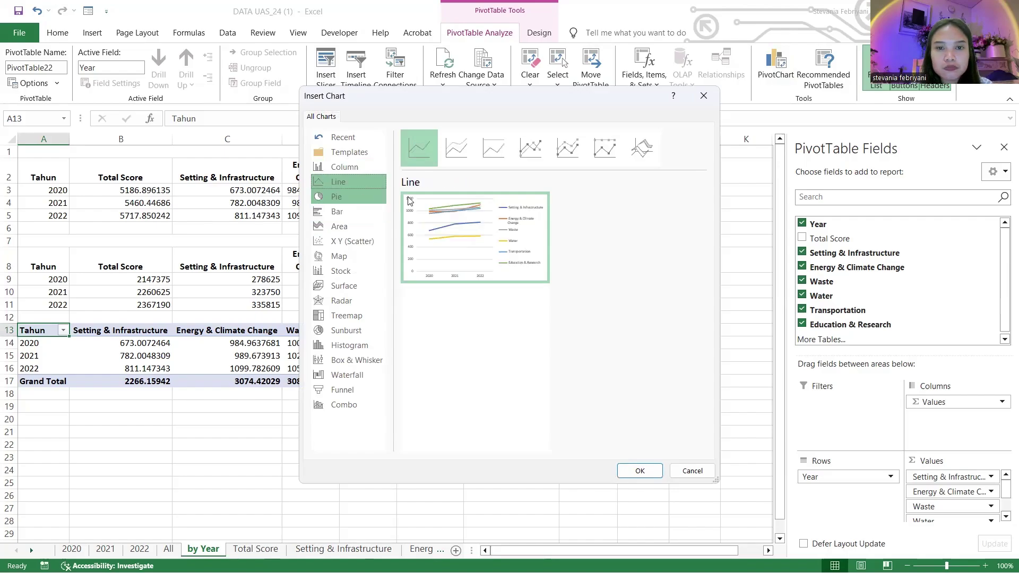
{"action": "left_click", "coordinate": [567, 151]}
{"action": "left_click", "coordinate": [588, 151]}
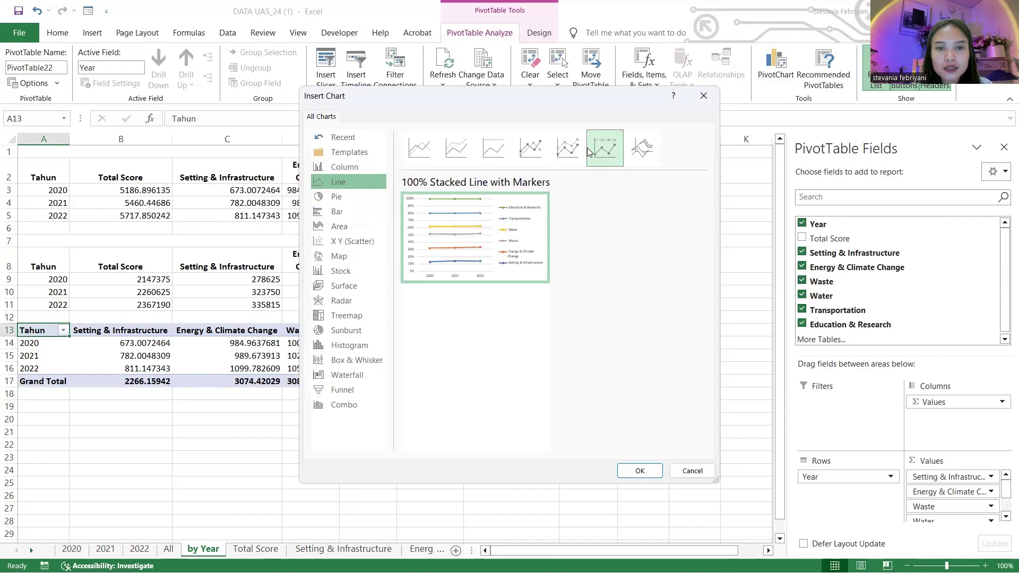
{"action": "left_click", "coordinate": [561, 154]}
{"action": "left_click", "coordinate": [537, 152]}
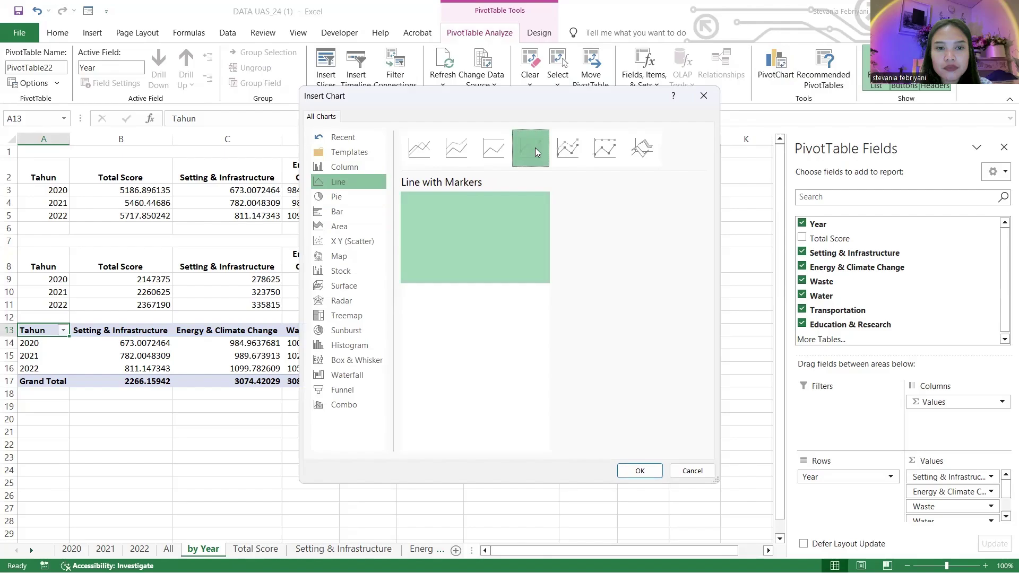
{"action": "left_click", "coordinate": [565, 153]}
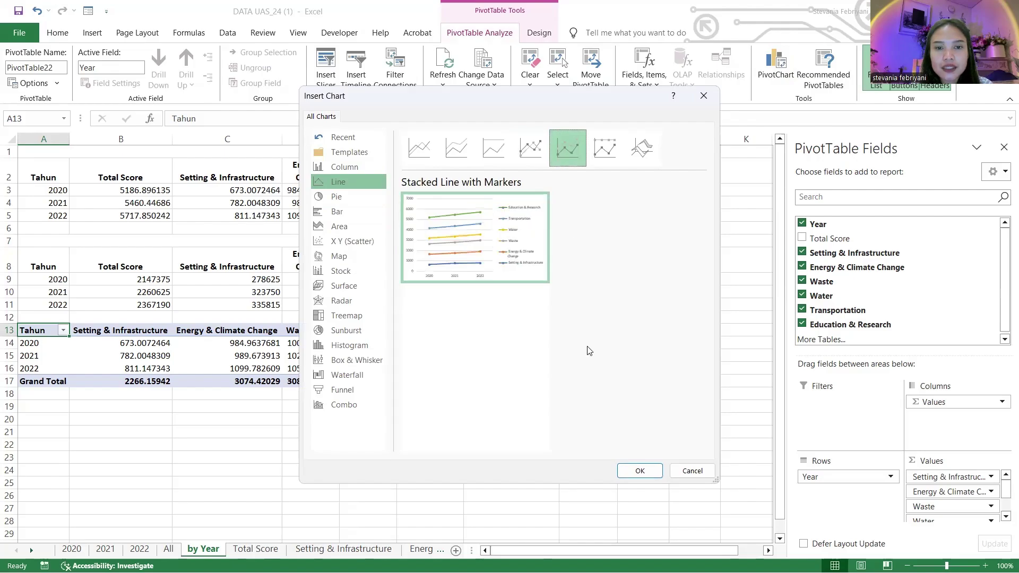
{"action": "left_click", "coordinate": [626, 470]}
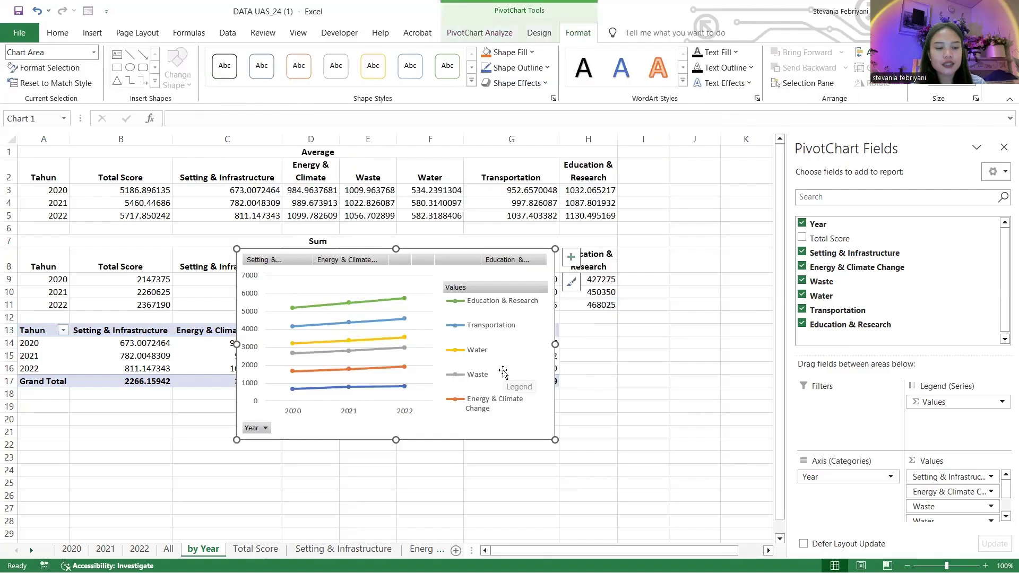
Move the line chart to cell I4 of the Dashboard Grafik (2) sheet, beneath the Average Score of Each Indicators by the Year heading, and trim its size.
{"action": "key", "text": "Delete"}
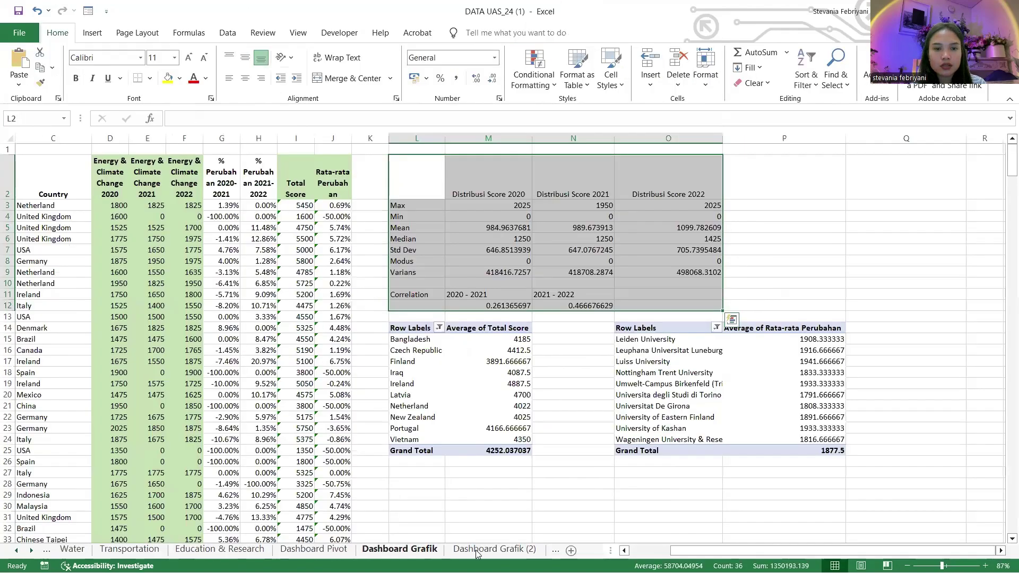
{"action": "left_click", "coordinate": [477, 549]}
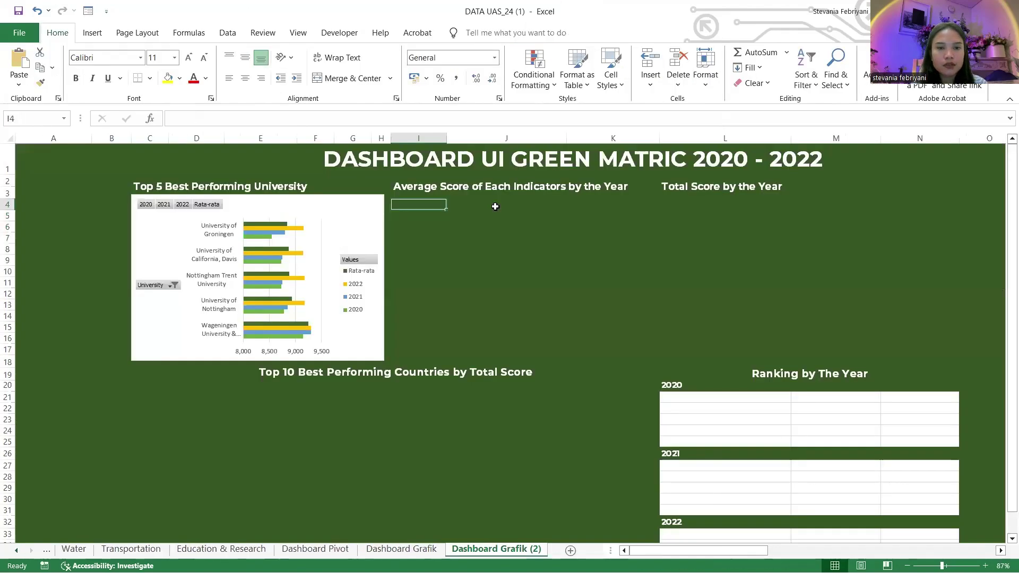
{"action": "key", "text": "ctrl+v"}
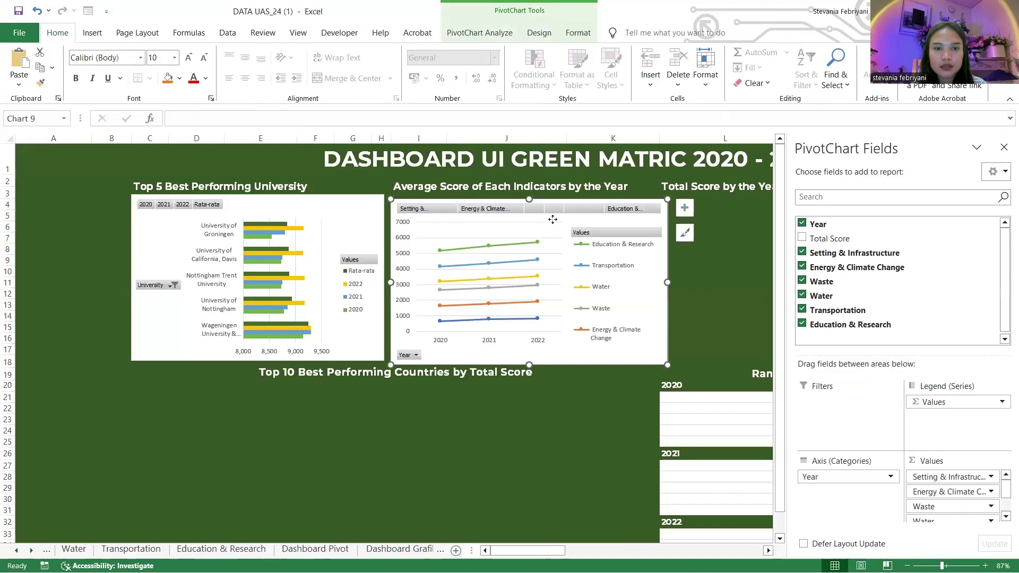
{"action": "left_click_drag", "start_coordinate": [553, 219], "coordinate": [552, 216]}
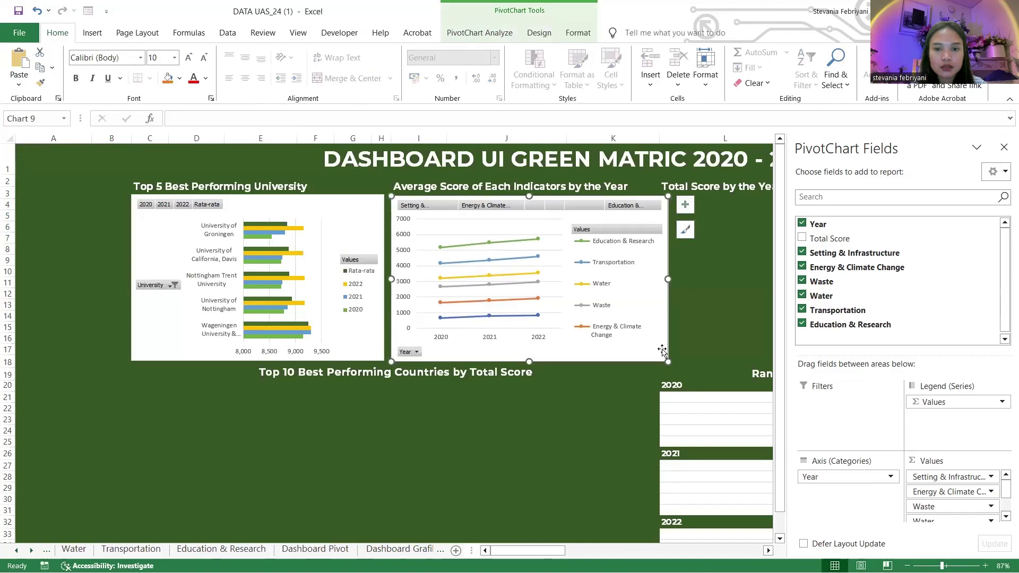
{"action": "left_click_drag", "start_coordinate": [667, 360], "coordinate": [665, 358]}
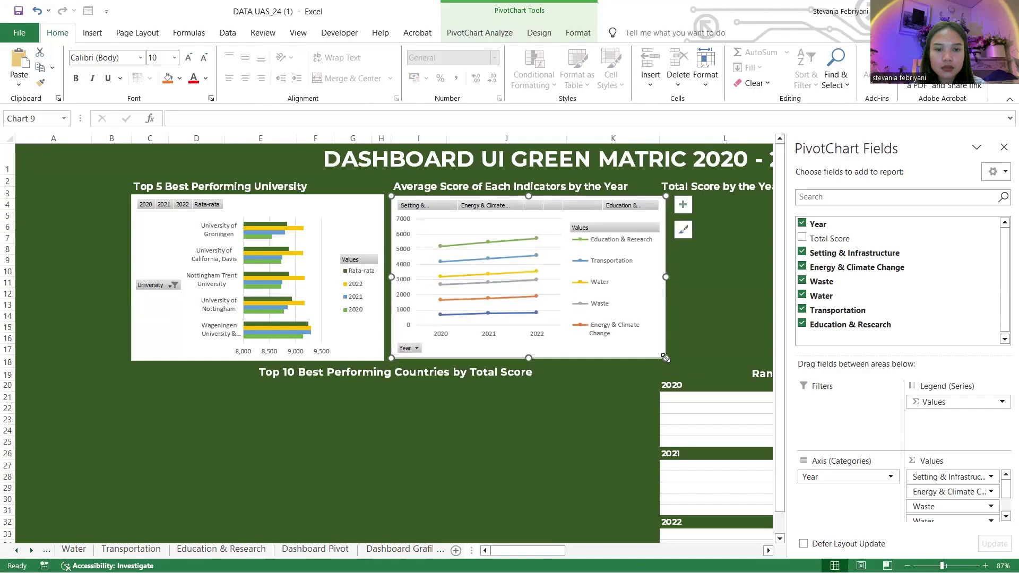
Add a Year slicer for the line chart, 3,17 cm high with a green style, beside the university chart in columns A and B at row 12.
{"action": "left_click", "coordinate": [447, 35]}
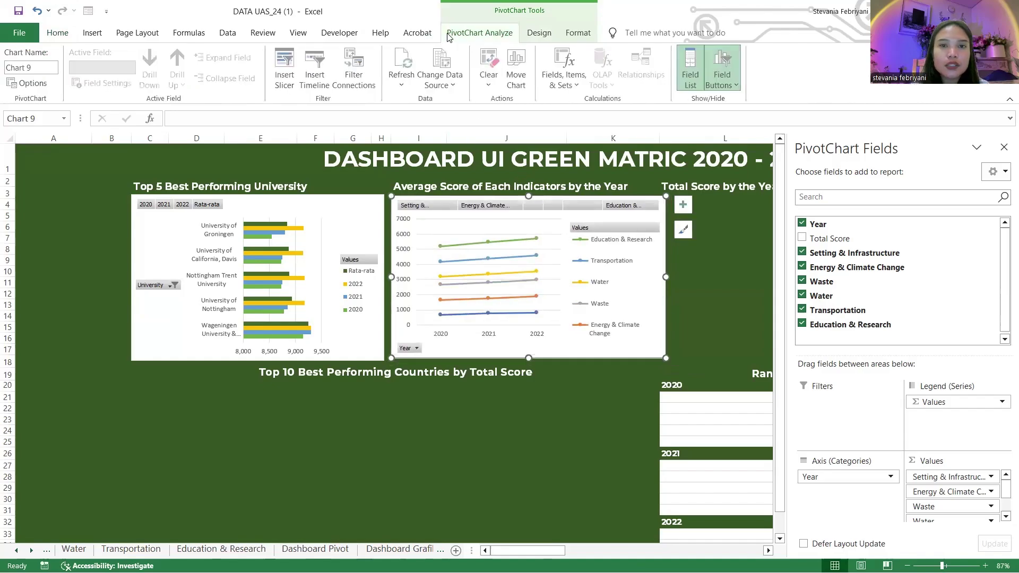
{"action": "left_click", "coordinate": [285, 64]}
{"action": "left_click", "coordinate": [466, 296]}
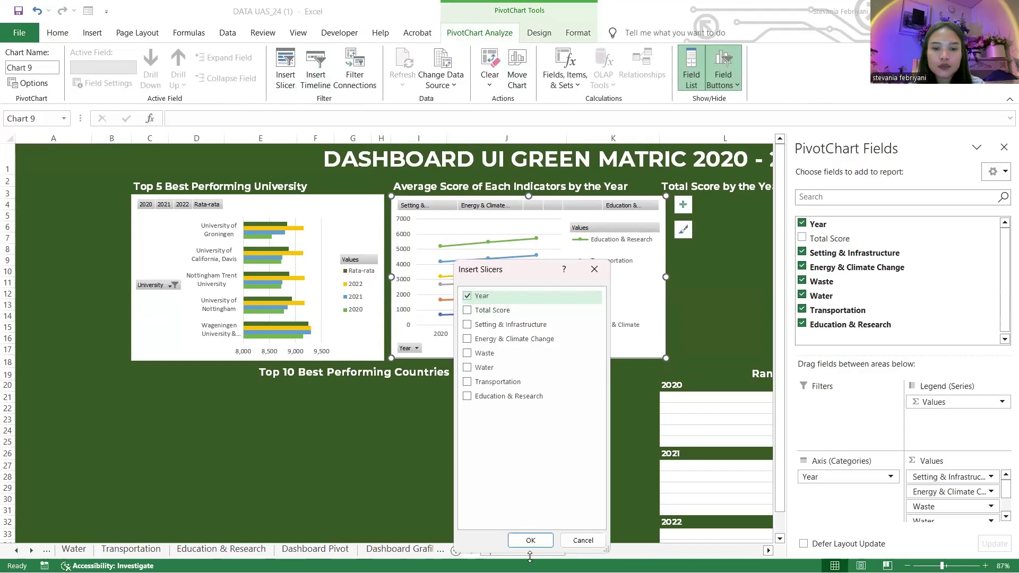
{"action": "left_click", "coordinate": [530, 540]}
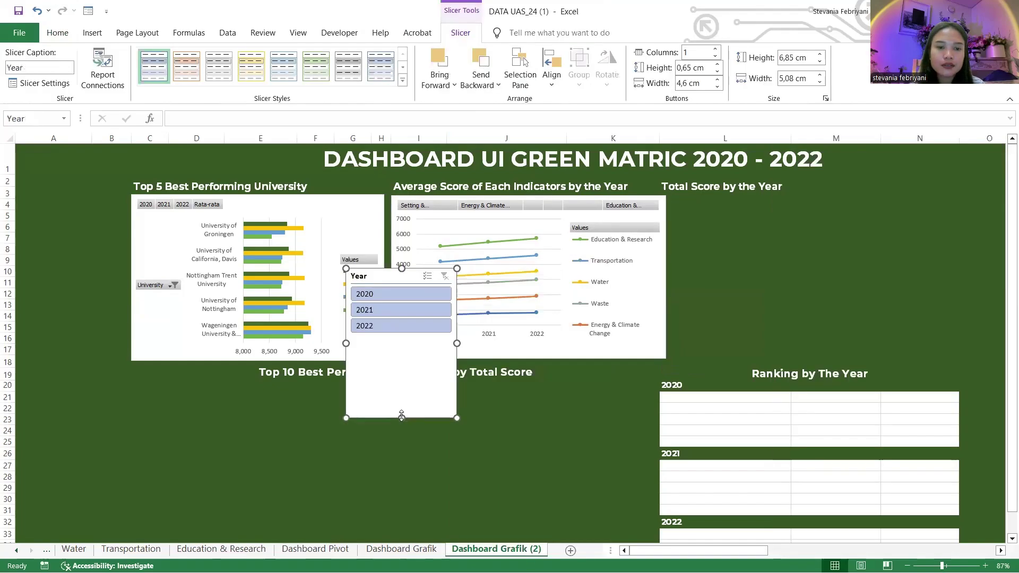
{"action": "left_click_drag", "start_coordinate": [400, 417], "coordinate": [400, 338]}
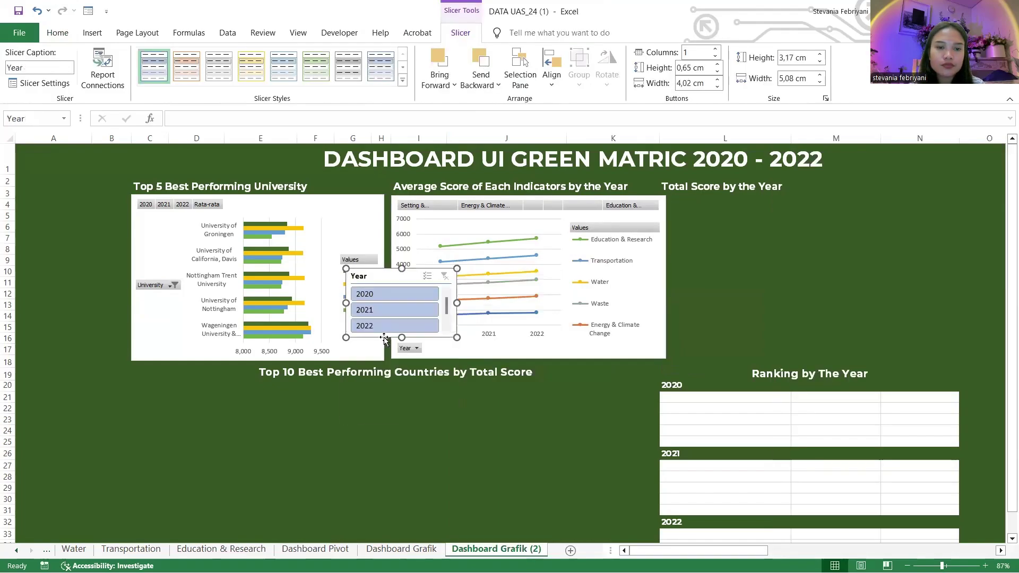
{"action": "left_click_drag", "start_coordinate": [382, 273], "coordinate": [50, 296]}
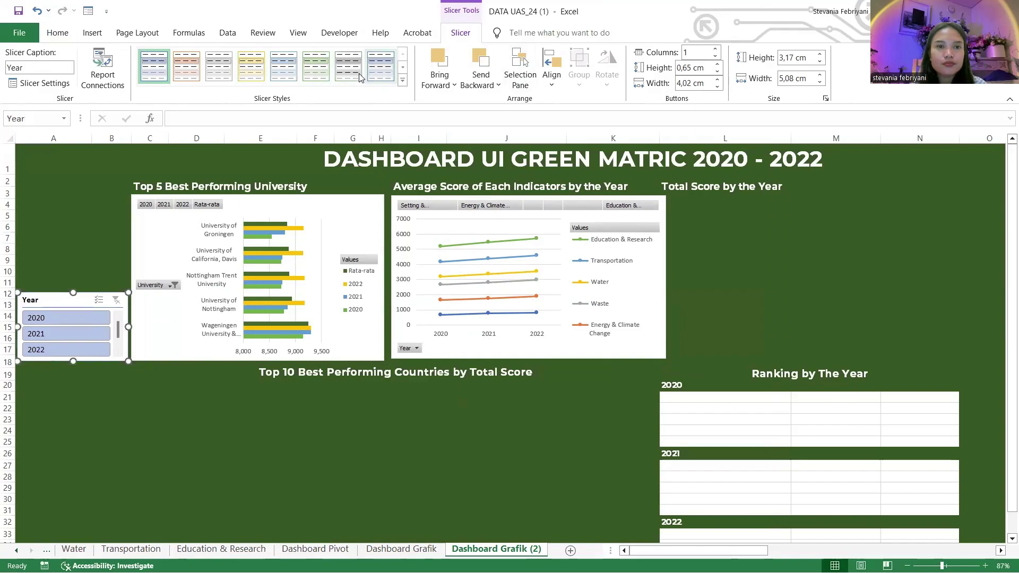
{"action": "left_click", "coordinate": [316, 80]}
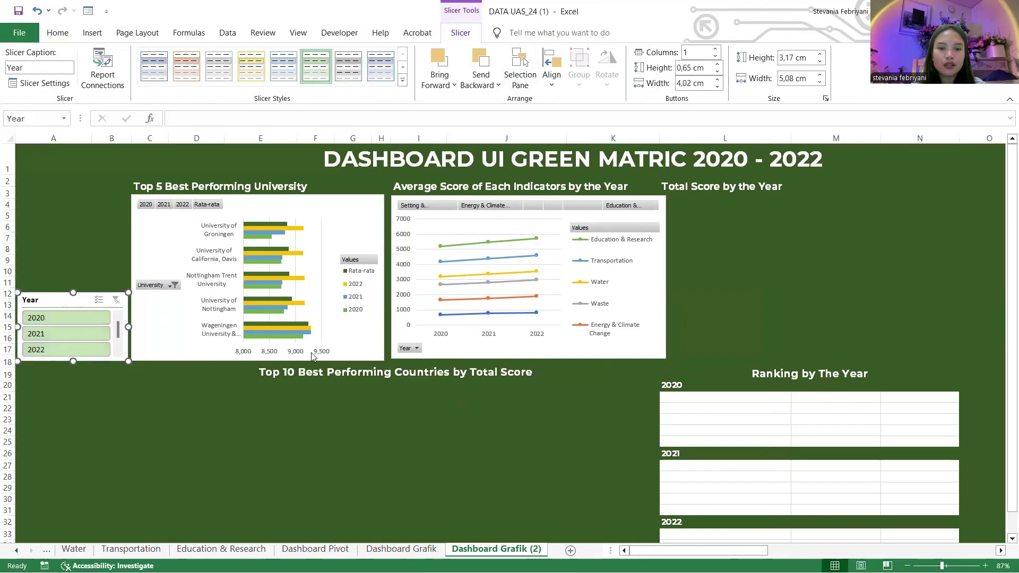
Narrow the line chart to end before column L and test its Year slicer with 2020 alone, adding 2021 and 2022.
{"action": "left_click", "coordinate": [664, 214]}
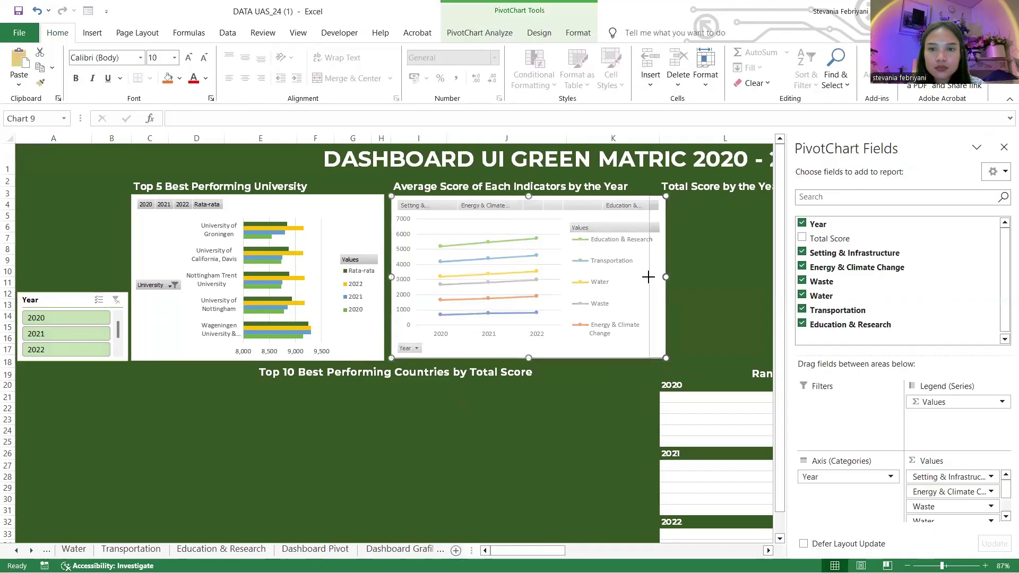
{"action": "left_click_drag", "start_coordinate": [665, 277], "coordinate": [652, 276]}
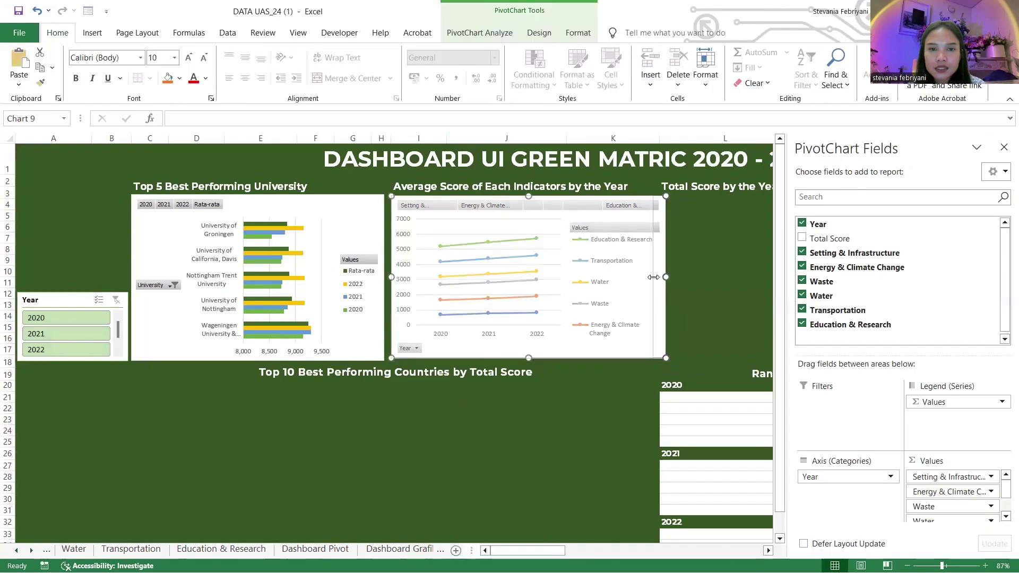
{"action": "left_click", "coordinate": [83, 320]}
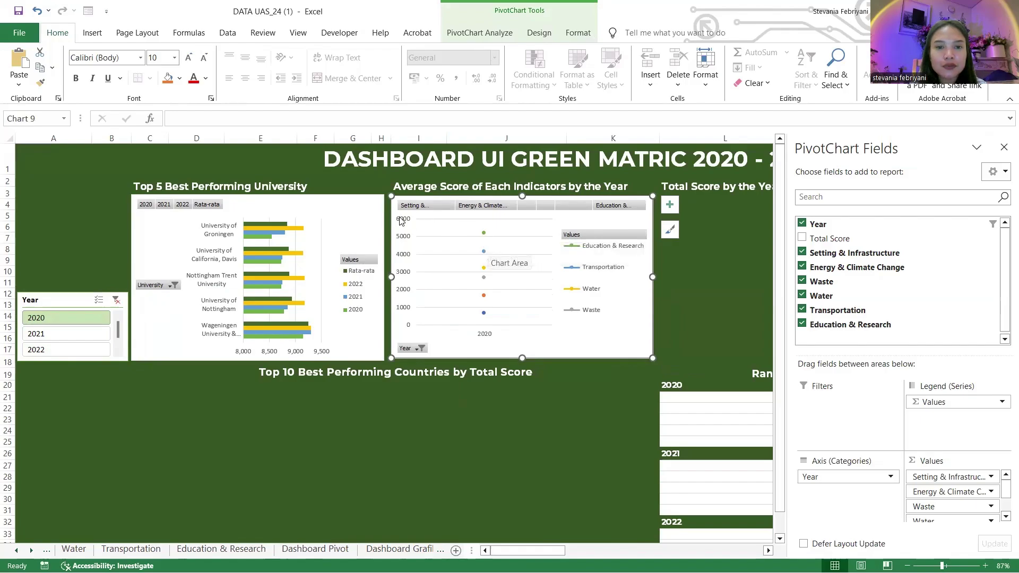
{"action": "left_click", "coordinate": [68, 334], "text": "ctrl"}
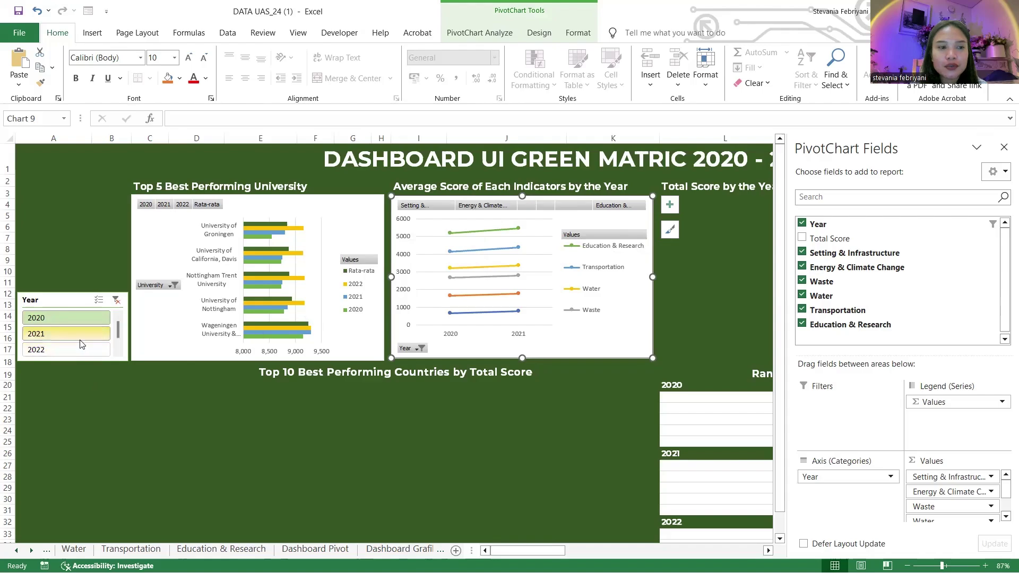
{"action": "left_click", "coordinate": [79, 345], "text": "ctrl"}
{"action": "left_click", "coordinate": [387, 429]}
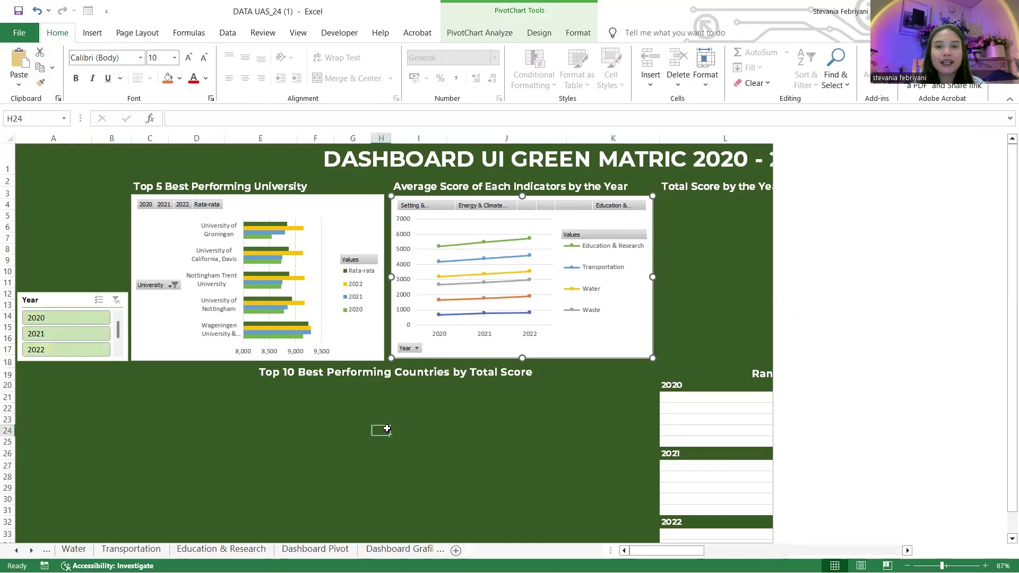
{"action": "scroll", "coordinate": [382, 425], "scroll_direction": "down", "scroll_amount": 3, "text": "ctrl"}
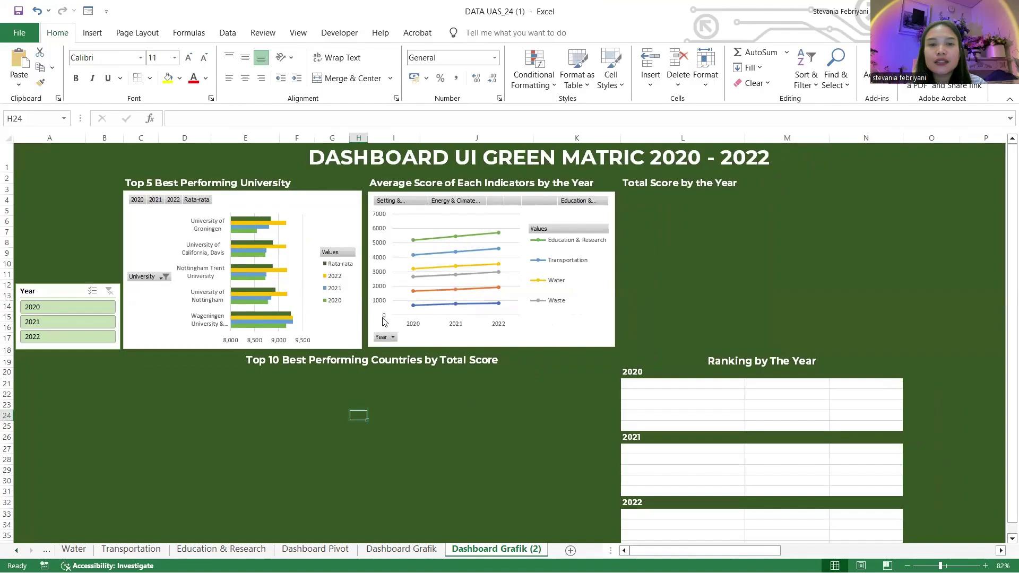
{"action": "scroll", "coordinate": [140, 550], "scroll_direction": "up", "scroll_amount": 2}
{"action": "scroll", "coordinate": [140, 551], "scroll_direction": "up", "scroll_amount": 2}
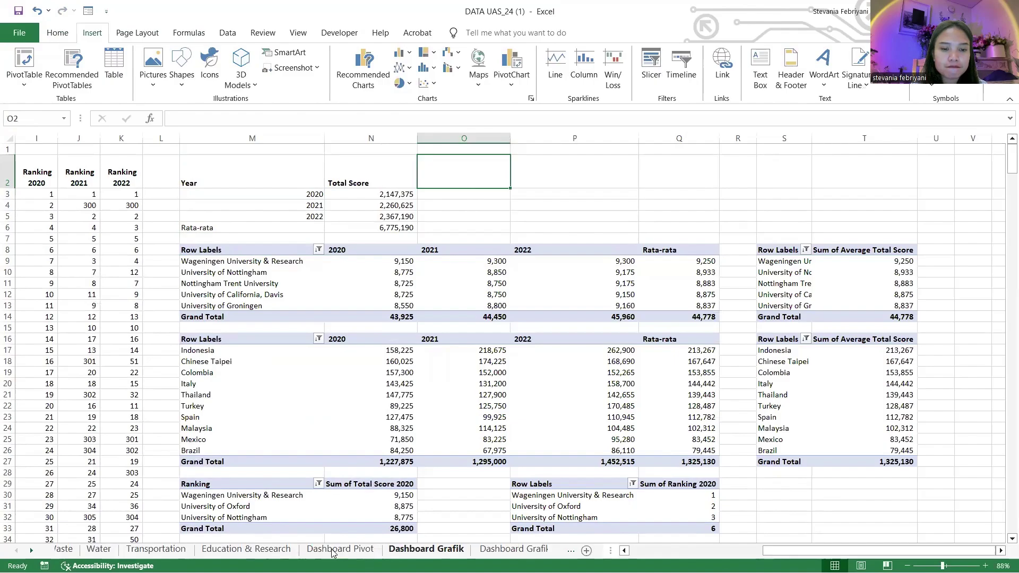
Insert a Pie PivotChart from the Year pivot table at A17 on the Dashboard Pivot sheet.
{"action": "left_click", "coordinate": [333, 550]}
{"action": "left_click", "coordinate": [96, 154]}
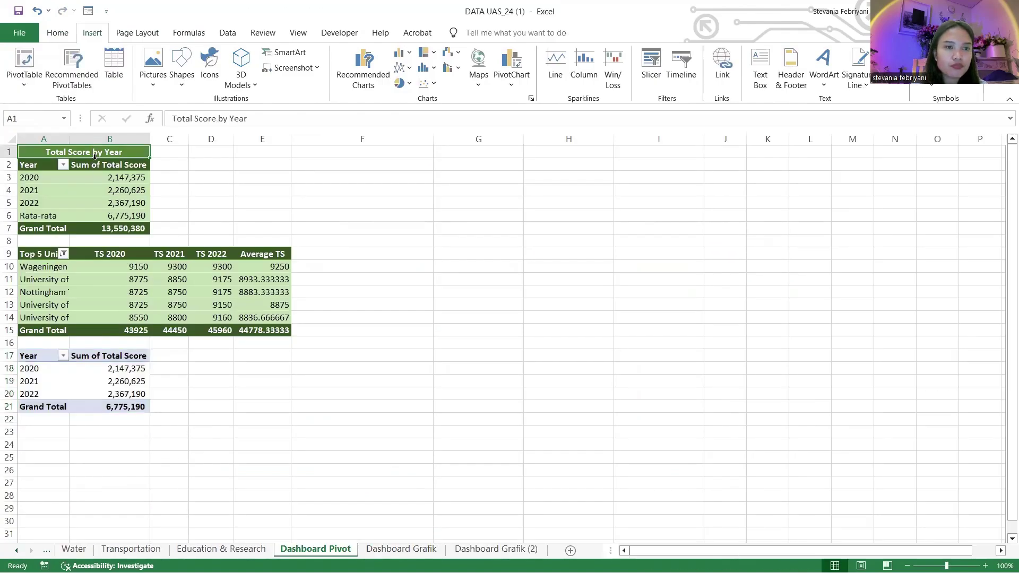
{"action": "left_click", "coordinate": [94, 163]}
{"action": "left_click", "coordinate": [38, 165]}
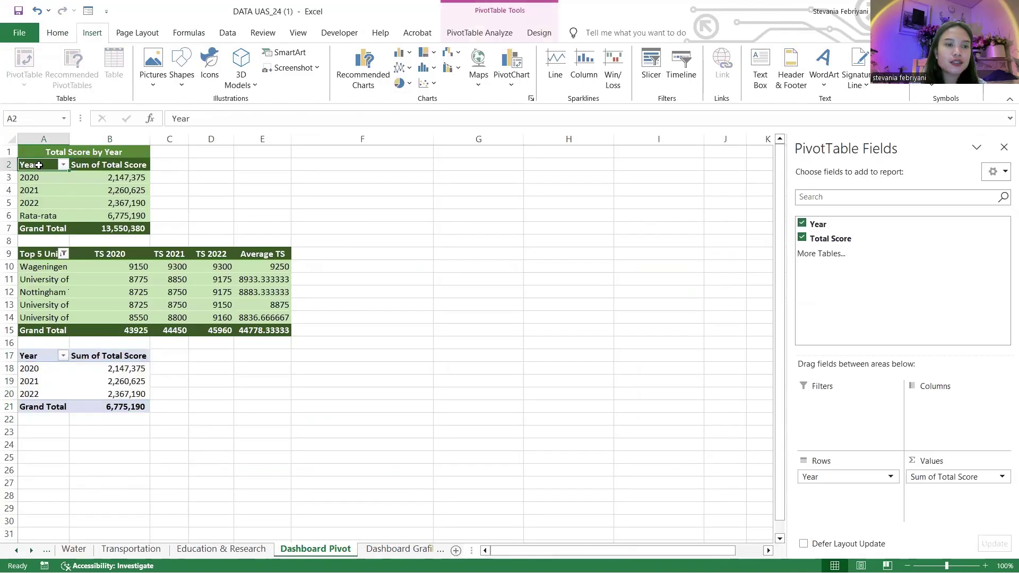
{"action": "left_click", "coordinate": [38, 357]}
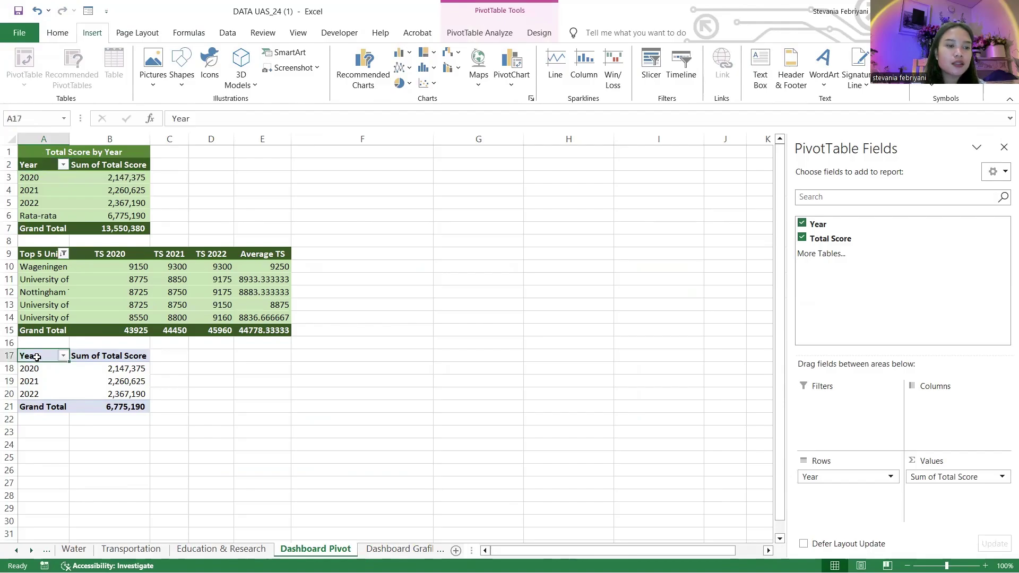
{"action": "left_click", "coordinate": [512, 79]}
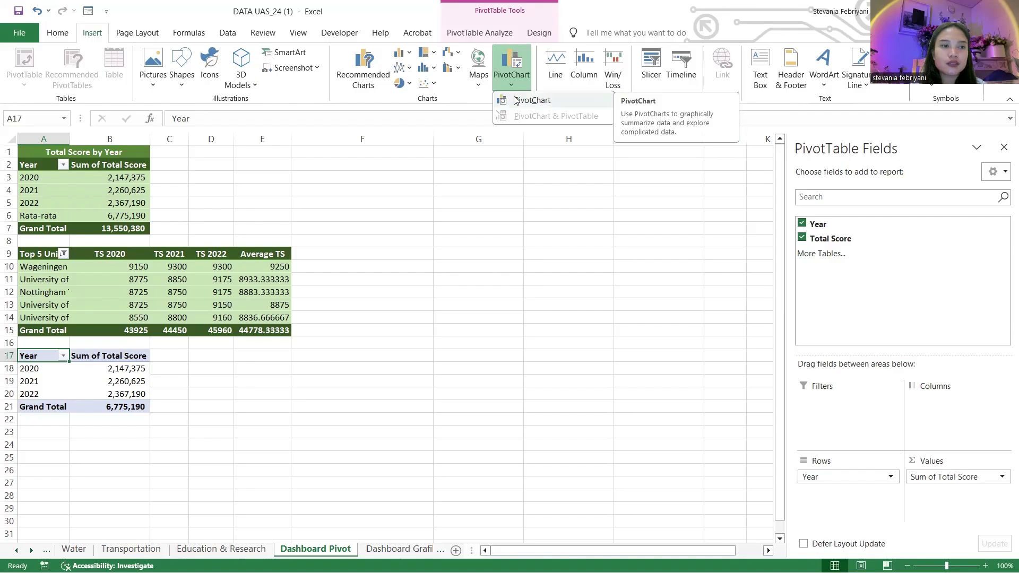
{"action": "left_click", "coordinate": [514, 99]}
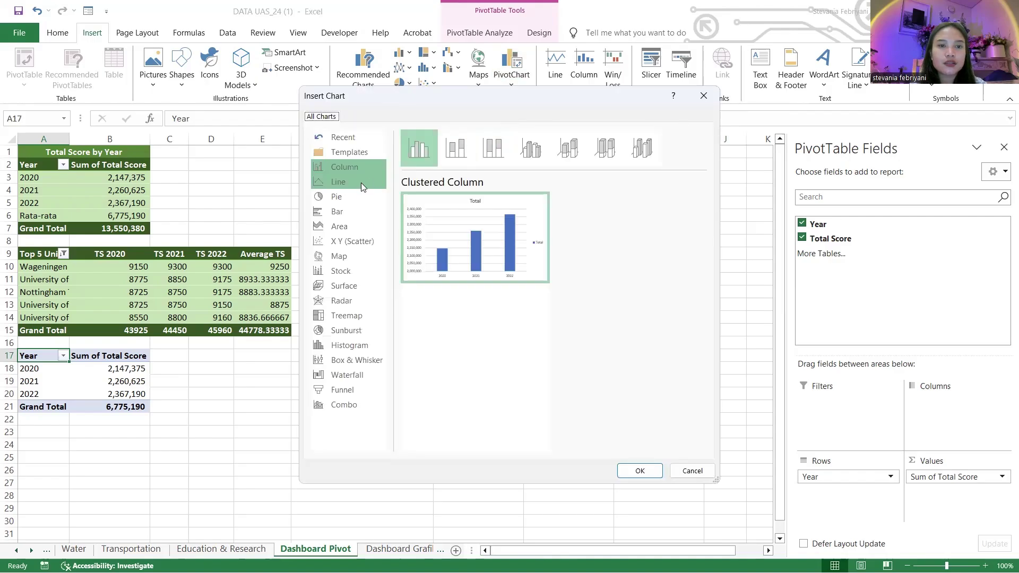
{"action": "left_click", "coordinate": [354, 196]}
{"action": "mouse_move", "coordinate": [413, 213]}
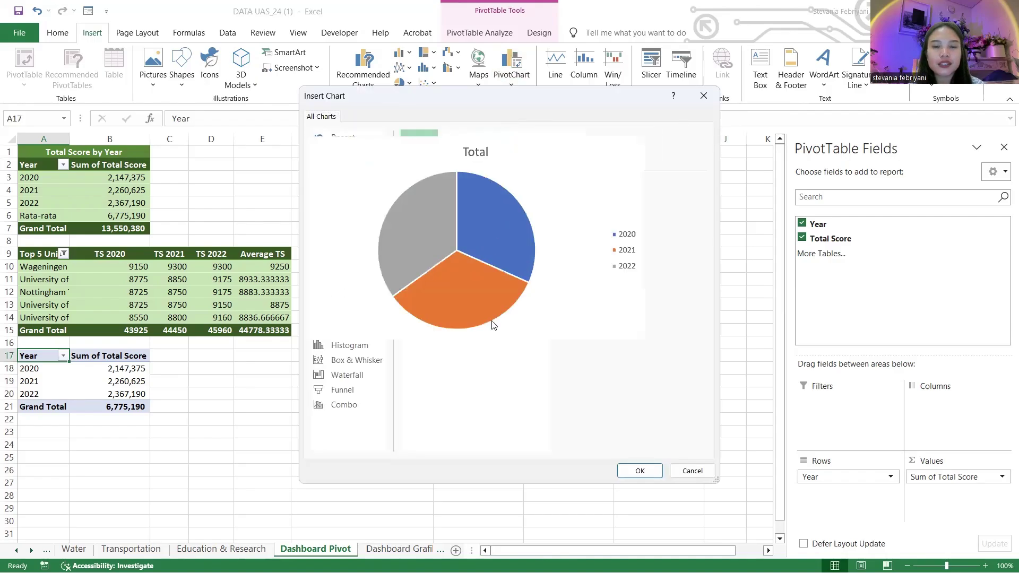
{"action": "left_click", "coordinate": [639, 470]}
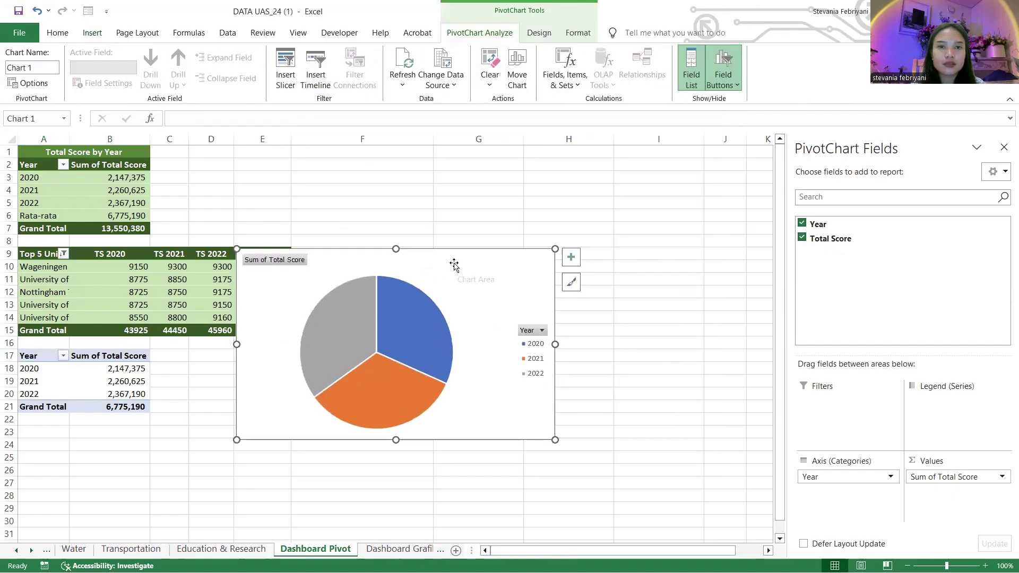
Move the pie chart to cell L4 of the Dashboard Grafik (2) sheet, beneath the Total Score by the Year heading.
{"action": "key", "text": "Delete"}
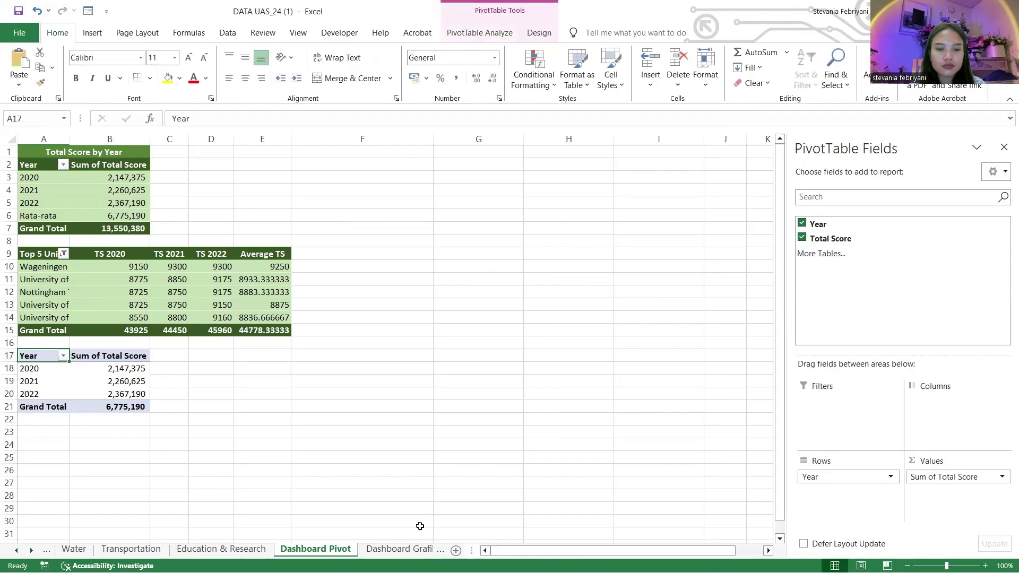
{"action": "left_click", "coordinate": [403, 548]}
{"action": "scroll", "coordinate": [474, 521], "scroll_direction": "right", "scroll_amount": 3}
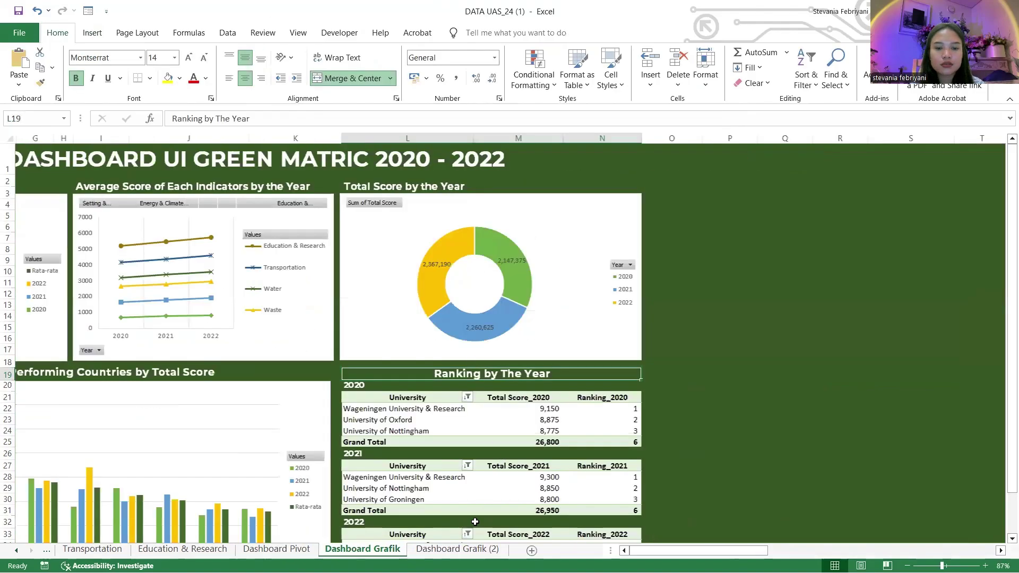
{"action": "left_click", "coordinate": [457, 548]}
{"action": "left_click", "coordinate": [642, 198]}
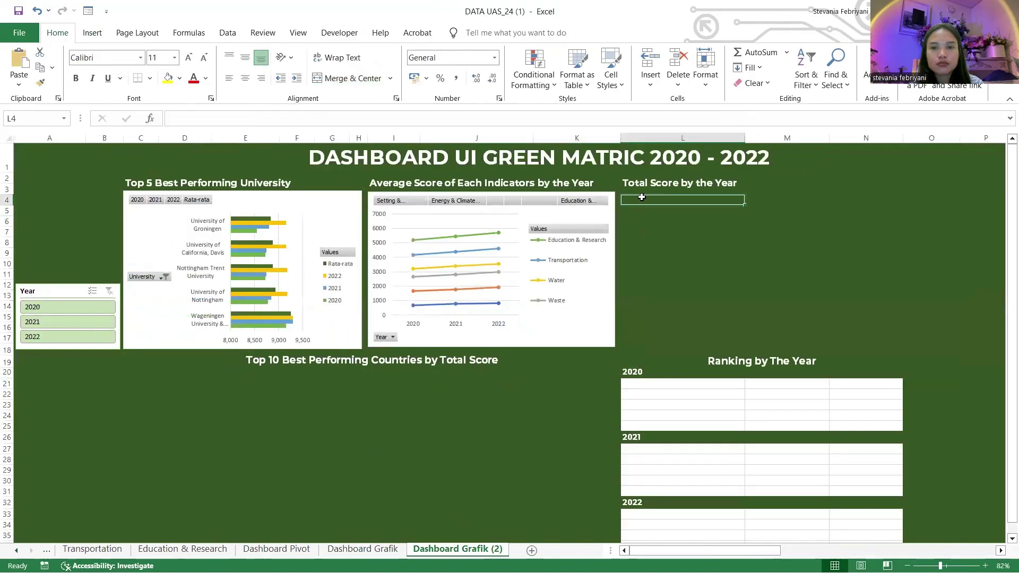
{"action": "key", "text": "ctrl+v"}
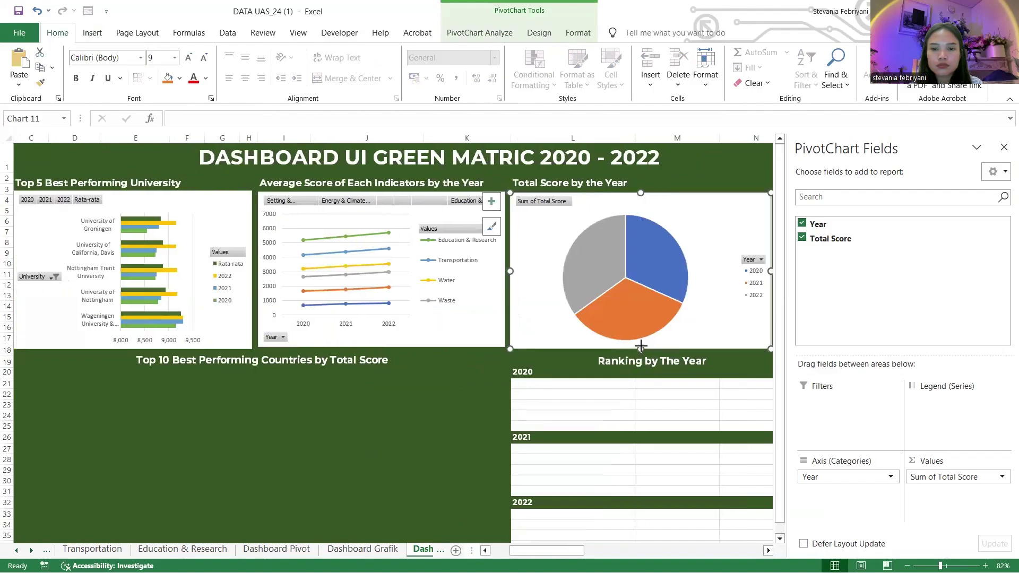
Recolour the pie chart with the Colorful palette of green, blue and yellow.
{"action": "left_click", "coordinate": [477, 33]}
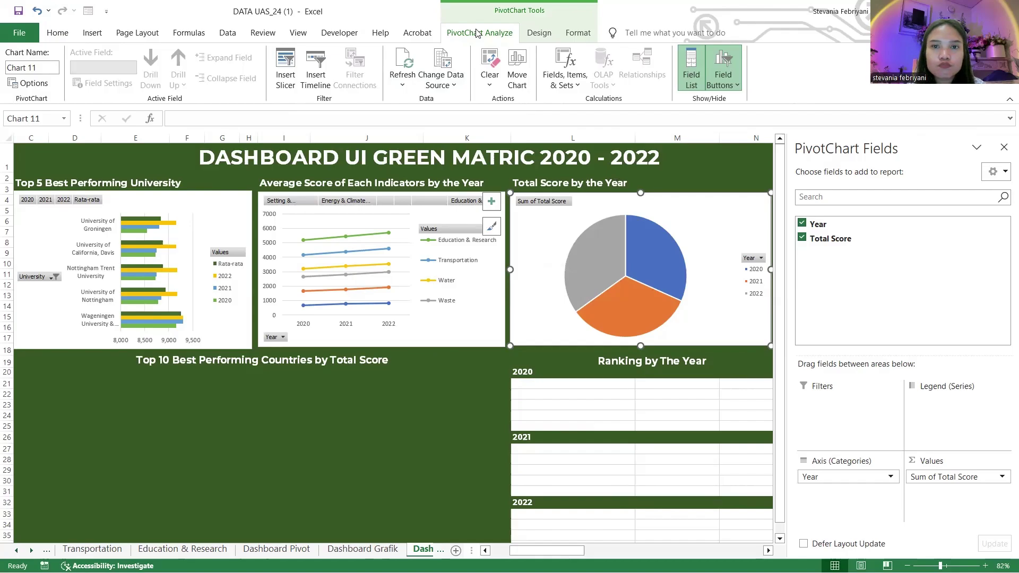
{"action": "left_click", "coordinate": [539, 33]}
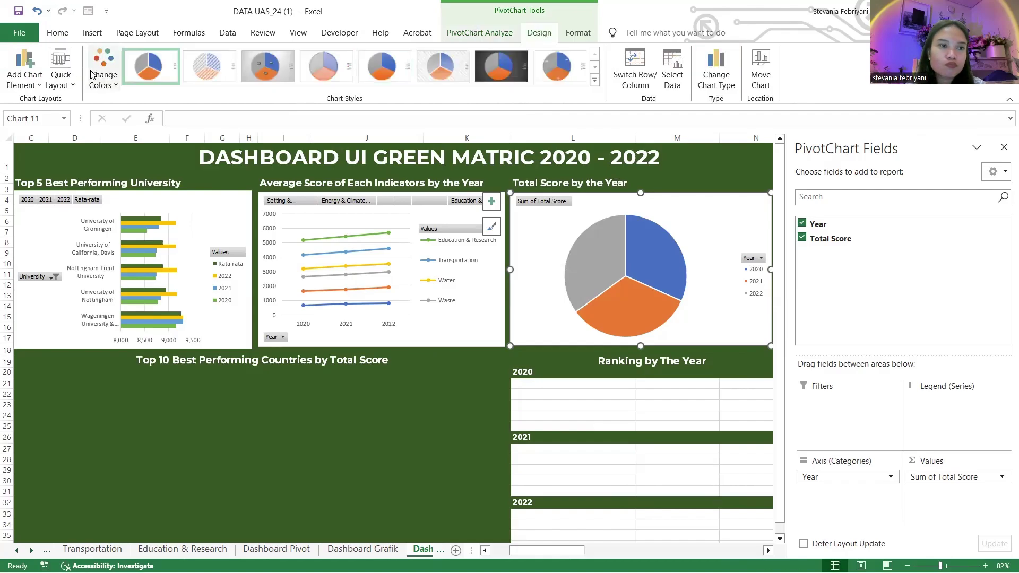
{"action": "left_click", "coordinate": [103, 74]}
{"action": "left_click", "coordinate": [150, 185]}
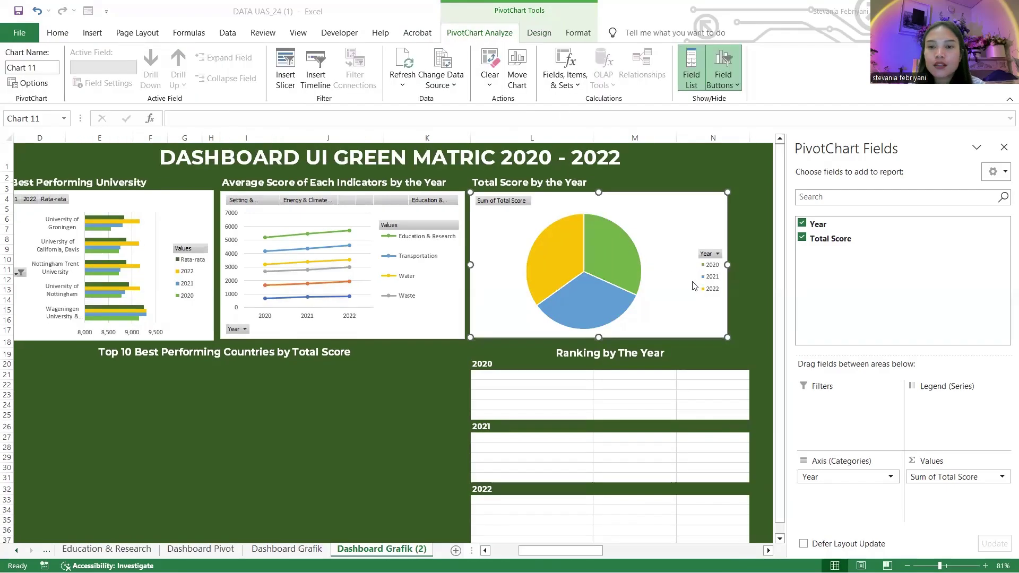
Add data labels to the pie chart's slices.
{"action": "left_click", "coordinate": [647, 232]}
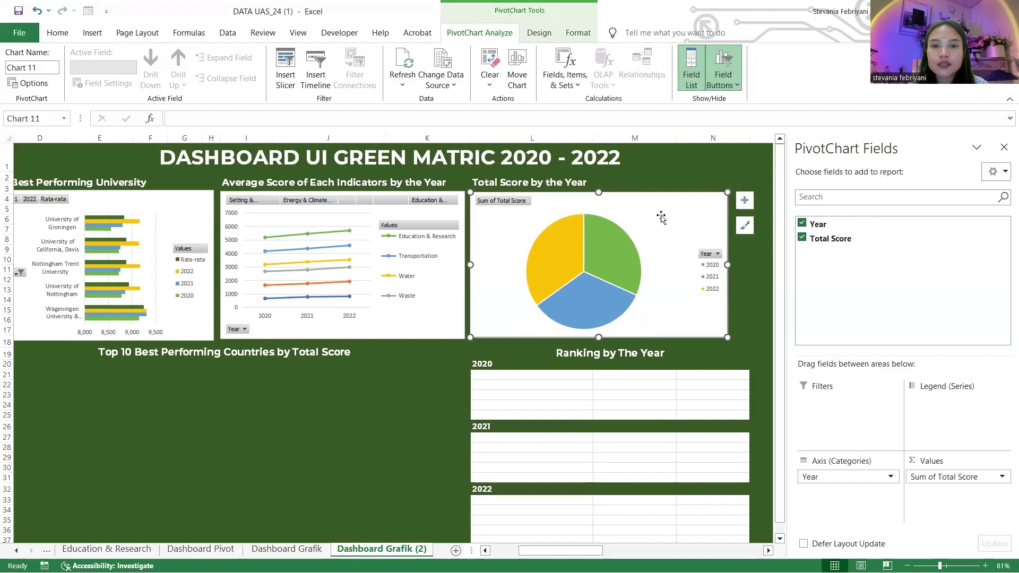
{"action": "left_click", "coordinate": [745, 225]}
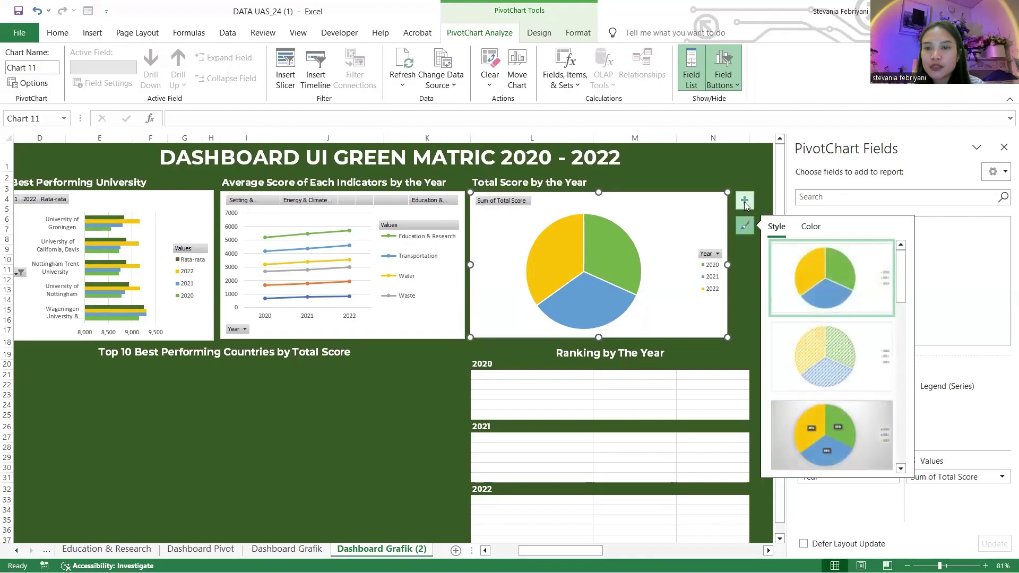
{"action": "left_click", "coordinate": [744, 201]}
{"action": "left_click", "coordinate": [773, 231]}
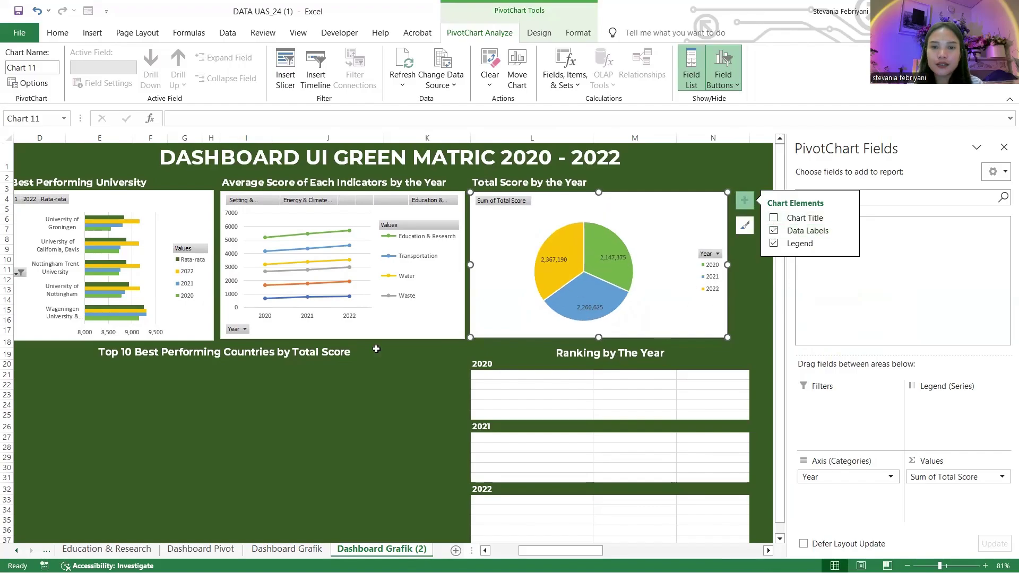
Insert University and Country slicers for the Top 5 Best Performing University chart.
{"action": "left_click", "coordinate": [606, 242]}
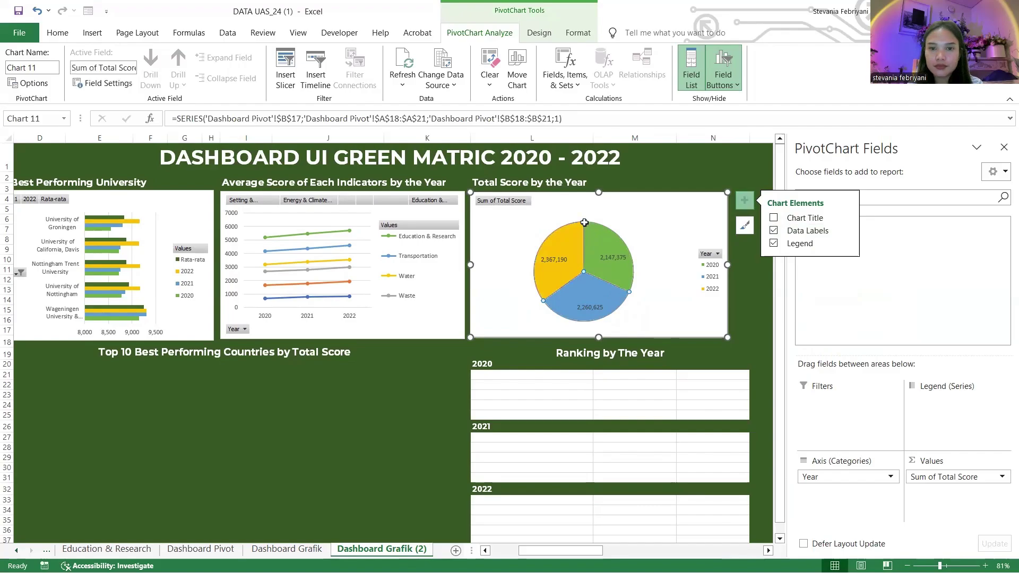
{"action": "scroll", "coordinate": [483, 269], "scroll_direction": "left", "scroll_amount": 3}
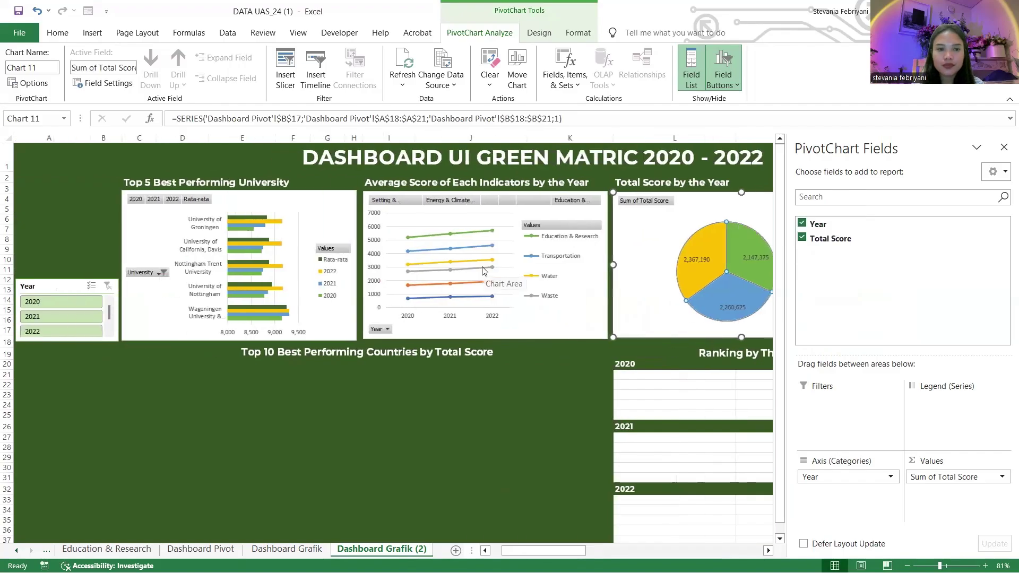
{"action": "scroll", "coordinate": [483, 269], "scroll_direction": "down", "scroll_amount": 1, "text": "ctrl"}
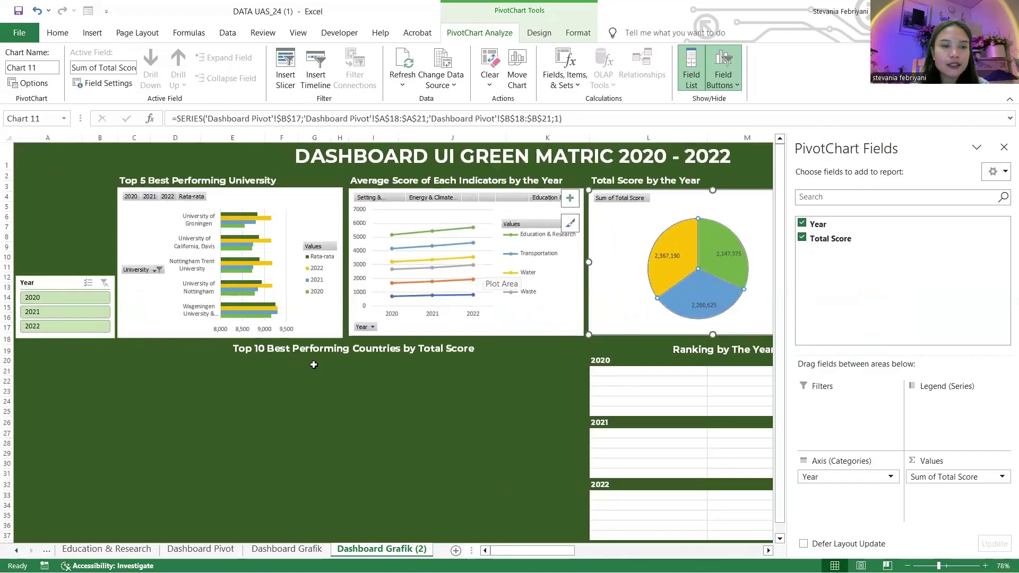
{"action": "left_click", "coordinate": [299, 210]}
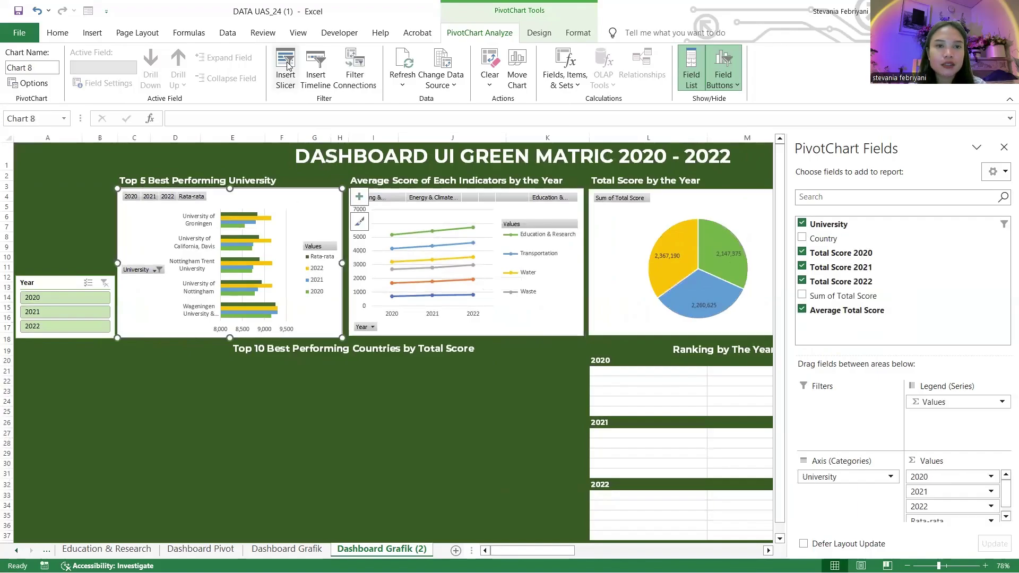
{"action": "left_click", "coordinate": [285, 68]}
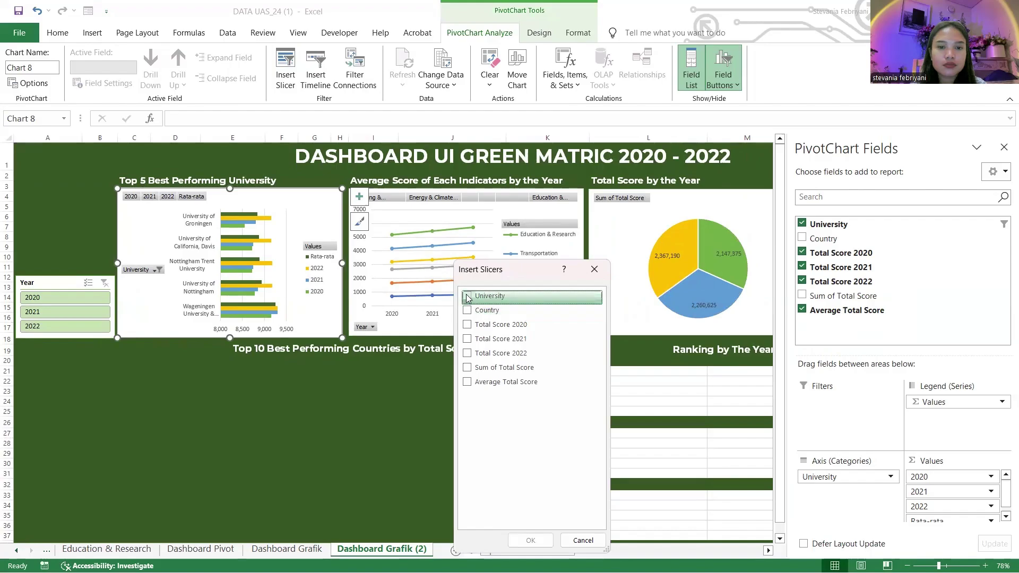
{"action": "left_click", "coordinate": [467, 295]}
{"action": "left_click", "coordinate": [467, 310]}
{"action": "left_click", "coordinate": [524, 541]}
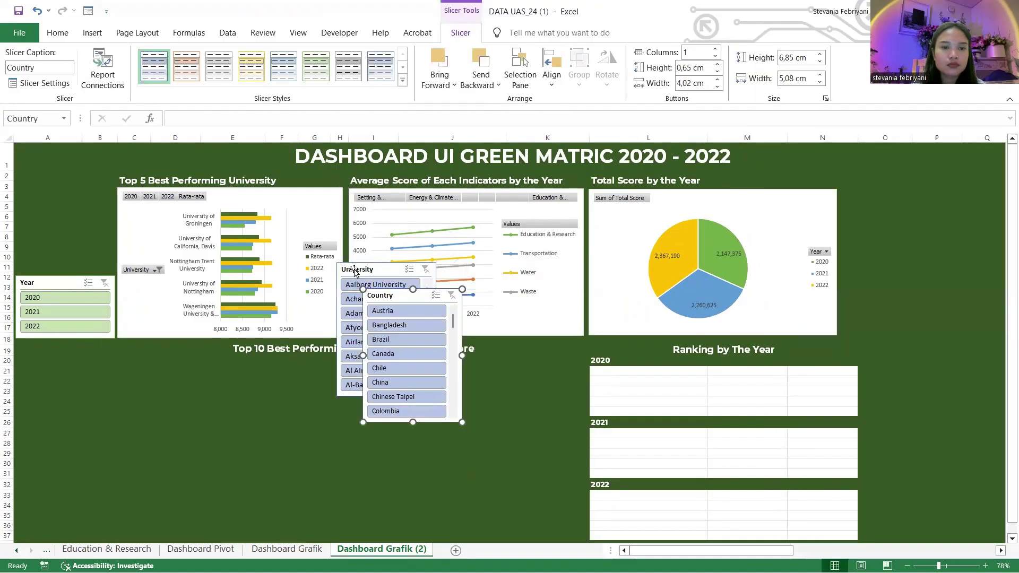
Place the University slicer directly above the Year slicer and shorten it to a height of 6.68 cm.
{"action": "left_click_drag", "start_coordinate": [354, 269], "coordinate": [243, 249]}
{"action": "left_click_drag", "start_coordinate": [150, 221], "coordinate": [32, 149]}
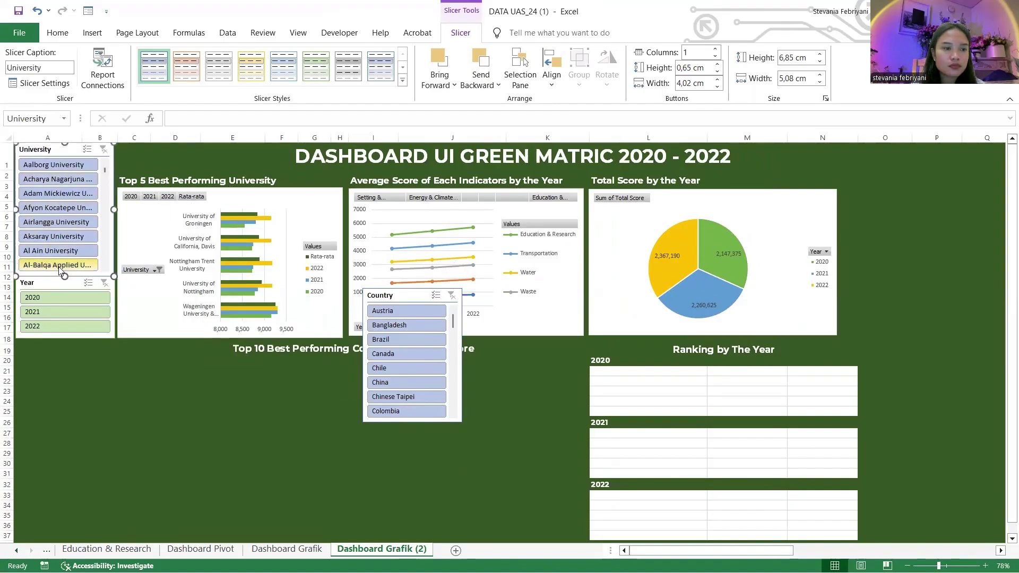
{"action": "left_click_drag", "start_coordinate": [64, 276], "coordinate": [64, 273]}
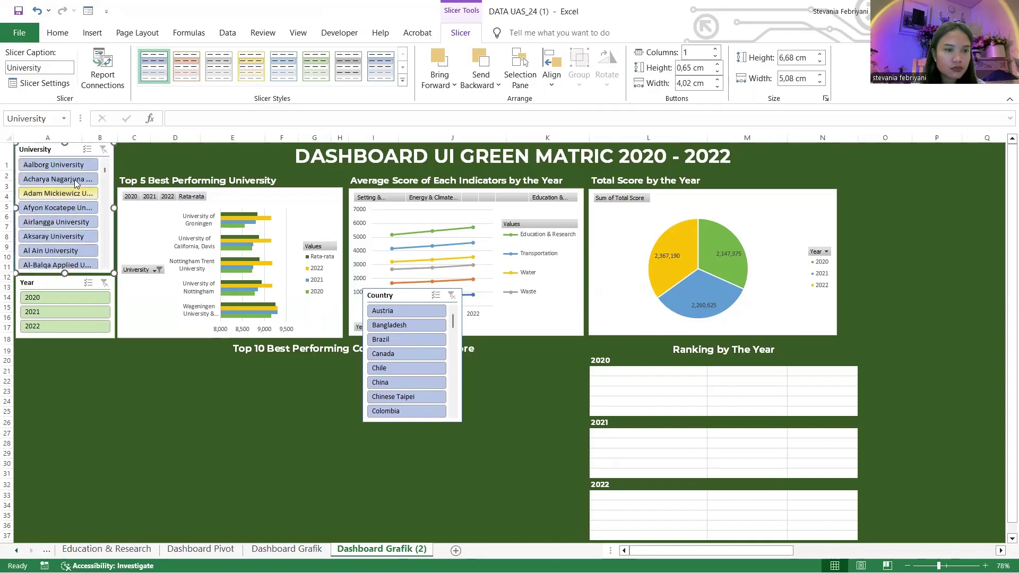
{"action": "left_click_drag", "start_coordinate": [71, 149], "coordinate": [72, 150]}
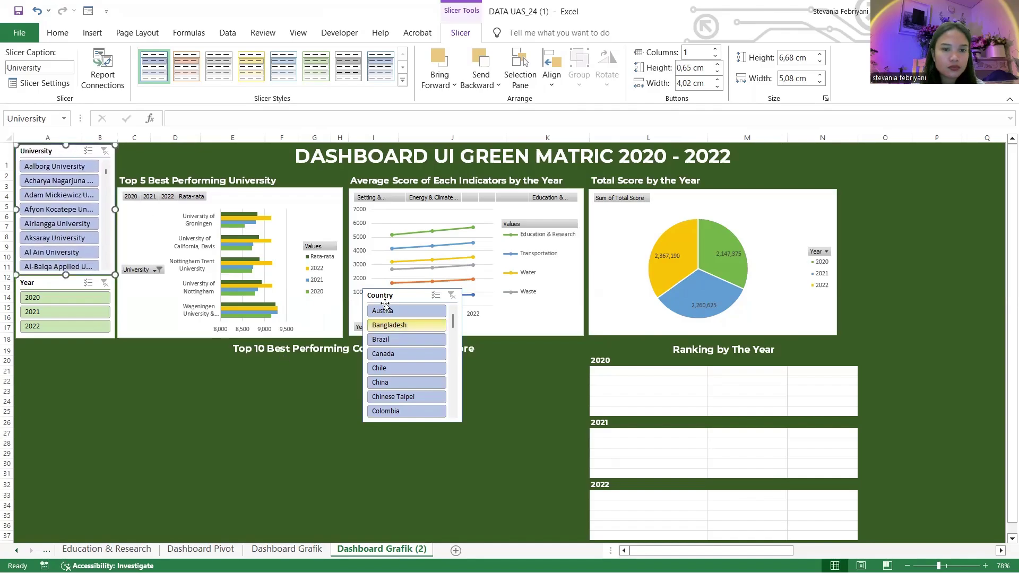
Place the Country slicer directly below the Year slicer and lengthen it to a height of 10.17 cm.
{"action": "left_click_drag", "start_coordinate": [401, 295], "coordinate": [56, 350]}
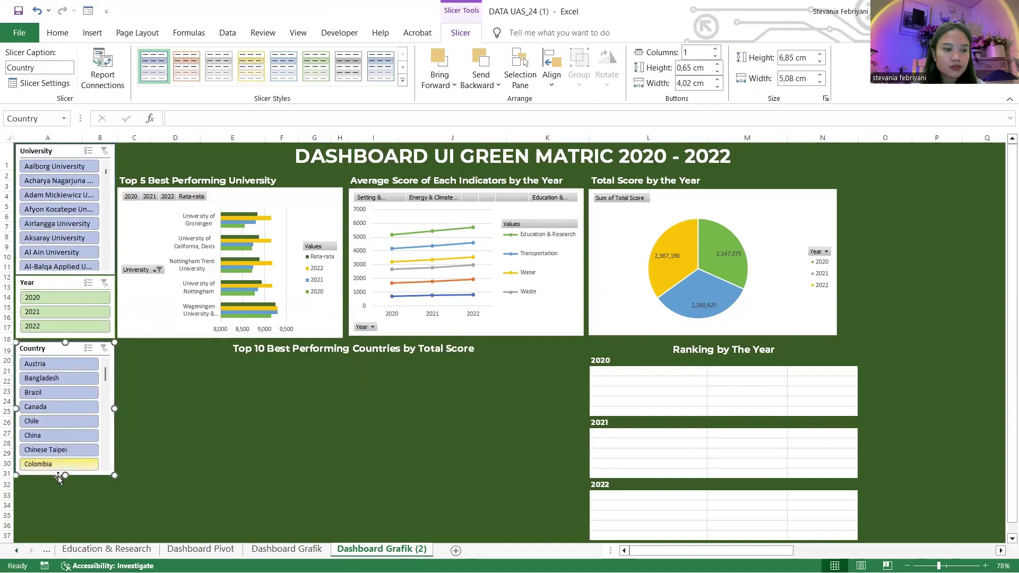
{"action": "mouse_move", "coordinate": [65, 474]}
{"action": "left_mouse_down"}
{"action": "mouse_move", "coordinate": [71, 539]}
{"action": "mouse_move", "coordinate": [65, 491]}
{"action": "left_mouse_up"}
{"action": "scroll", "coordinate": [64, 491], "scroll_direction": "up", "scroll_amount": 1}
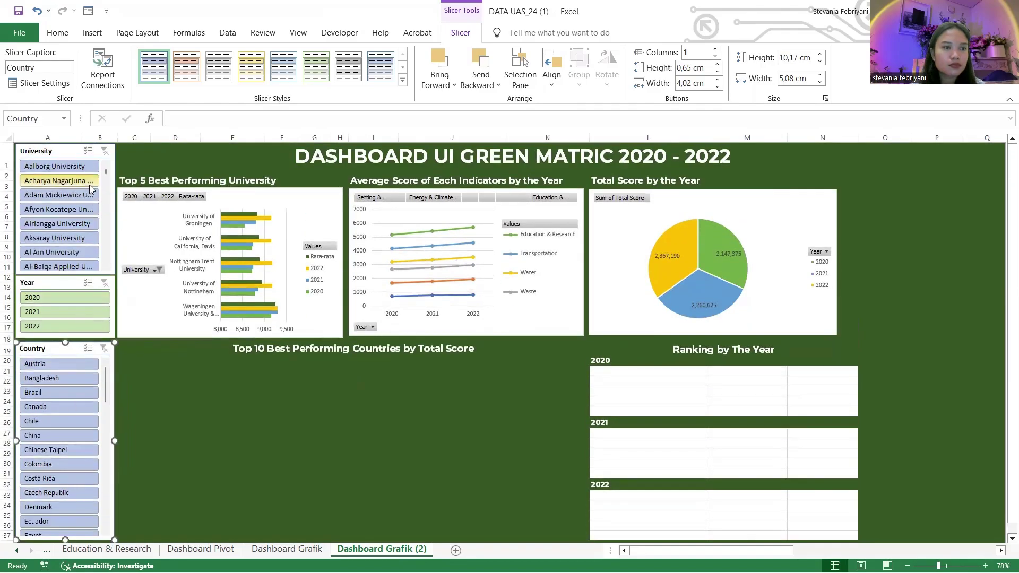
Apply the light green slicer style to the University and Country slicers and extend the Country slicer's top edge slightly upward.
{"action": "left_click", "coordinate": [70, 152], "text": "ctrl"}
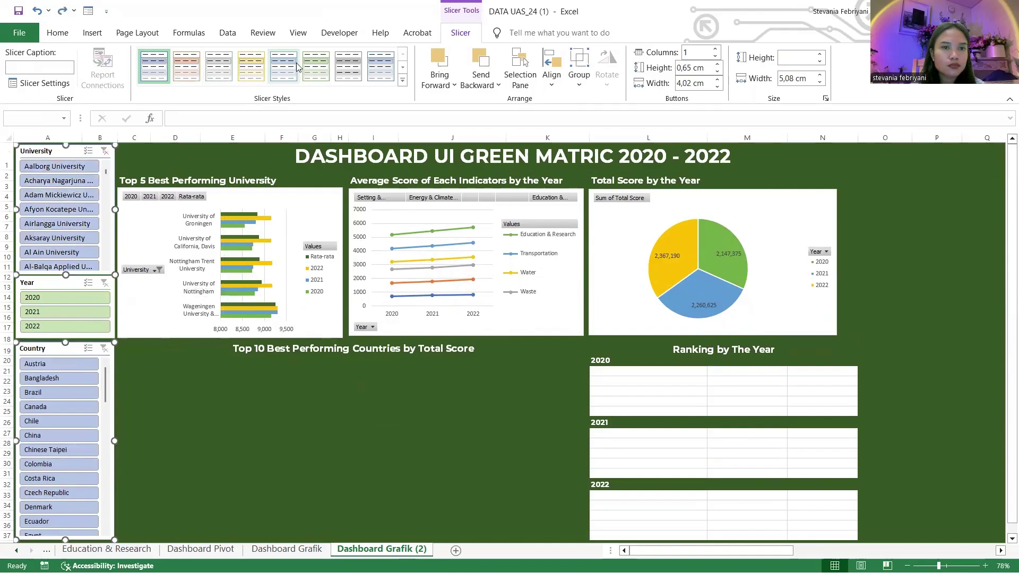
{"action": "left_click", "coordinate": [175, 371]}
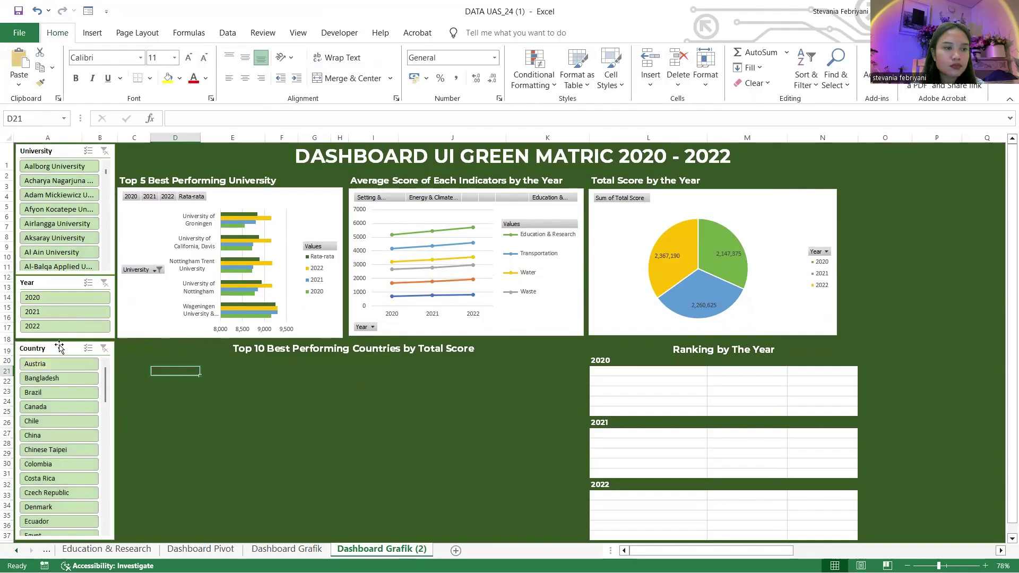
{"action": "left_click", "coordinate": [60, 347]}
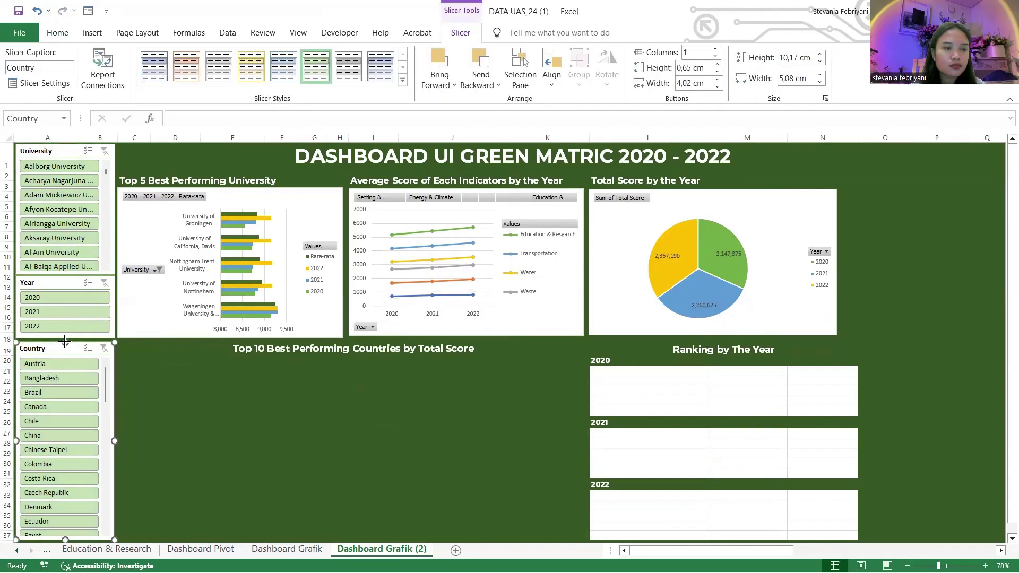
{"action": "left_click_drag", "start_coordinate": [65, 341], "coordinate": [64, 339]}
{"action": "left_click", "coordinate": [169, 370]}
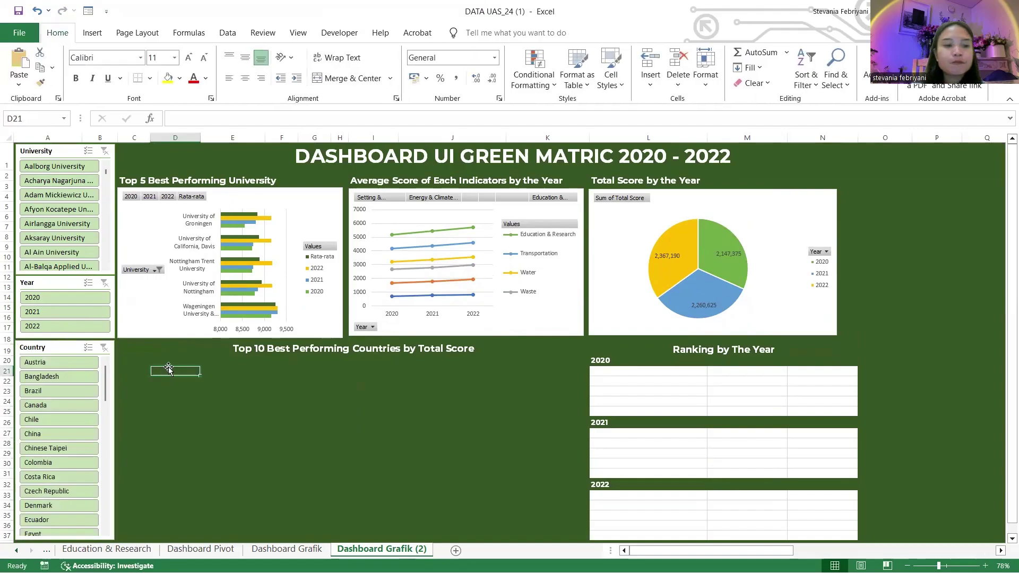
Insert a Clustered Column PivotChart from the country pivot table at M16 on the Total Score sheet.
{"action": "left_click", "coordinate": [141, 361]}
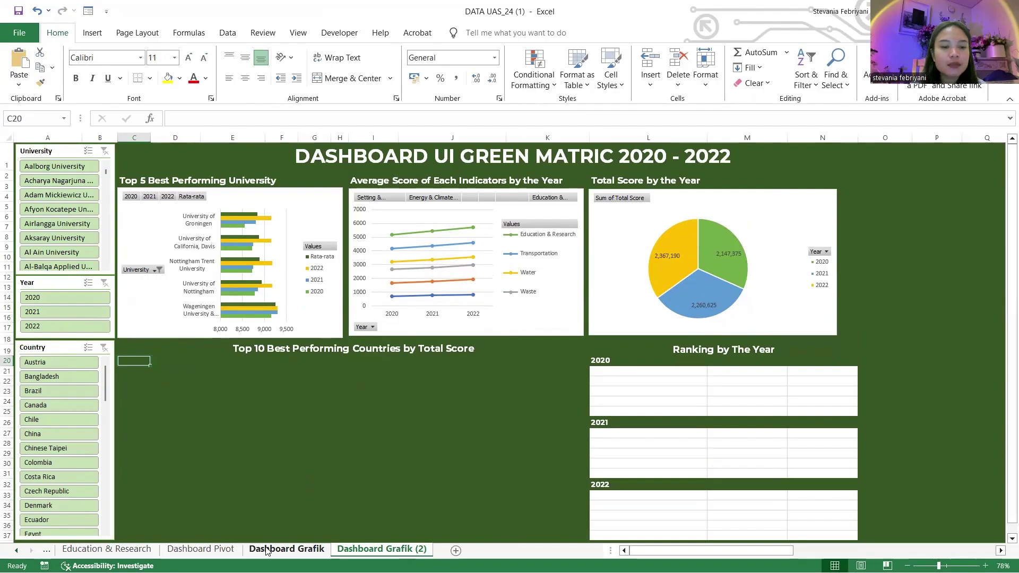
{"action": "scroll", "coordinate": [268, 552], "scroll_direction": "up", "scroll_amount": 10}
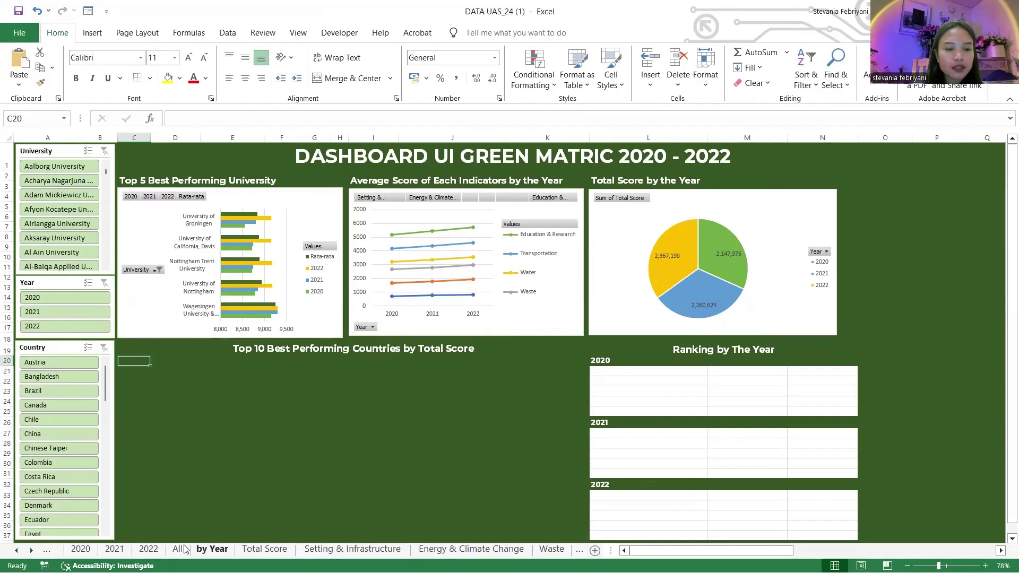
{"action": "left_click", "coordinate": [264, 548]}
{"action": "scroll", "coordinate": [255, 324], "scroll_direction": "down", "scroll_amount": 7}
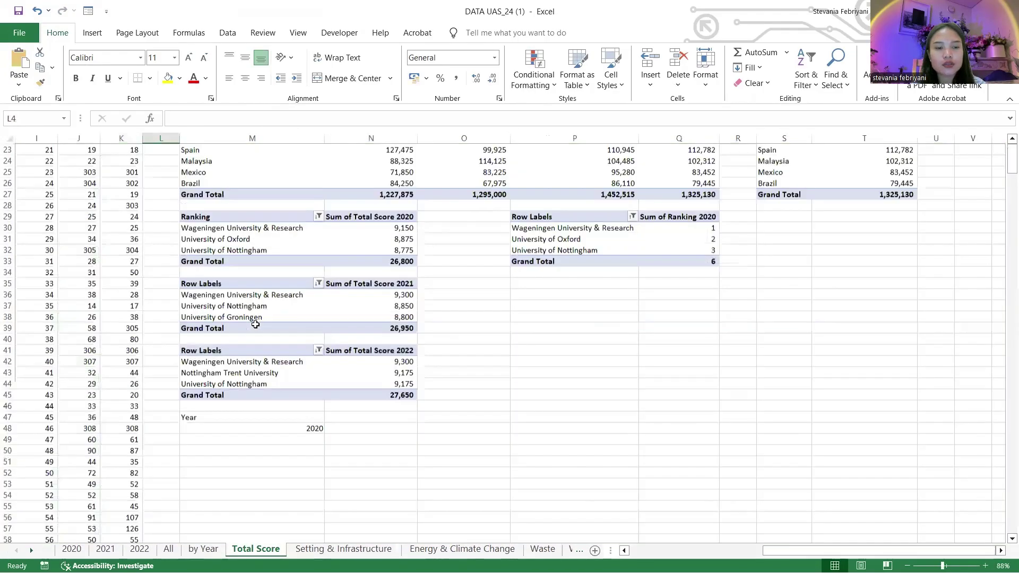
{"action": "scroll", "coordinate": [255, 324], "scroll_direction": "up", "scroll_amount": 4}
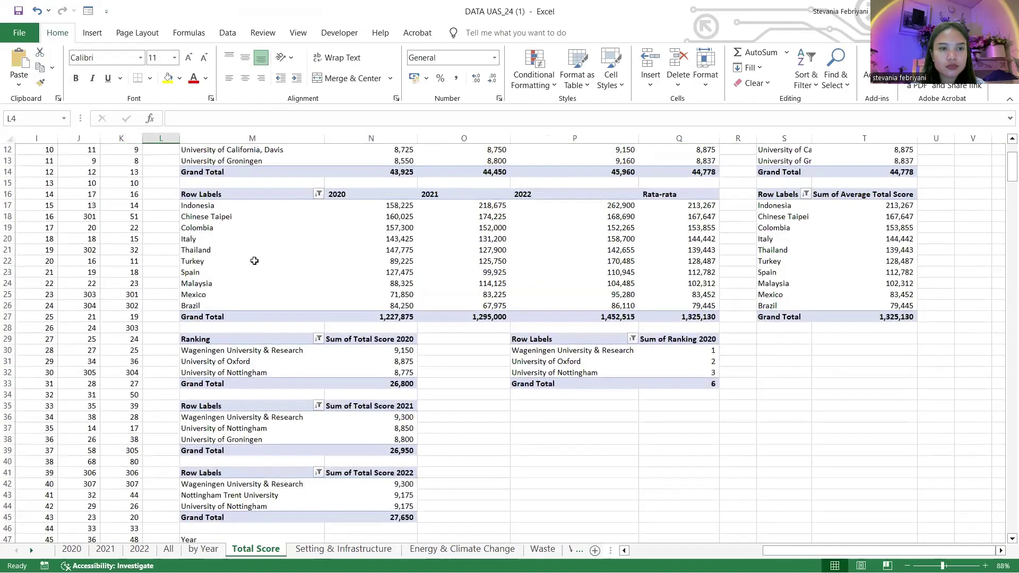
{"action": "scroll", "coordinate": [458, 275], "scroll_direction": "up", "scroll_amount": 1}
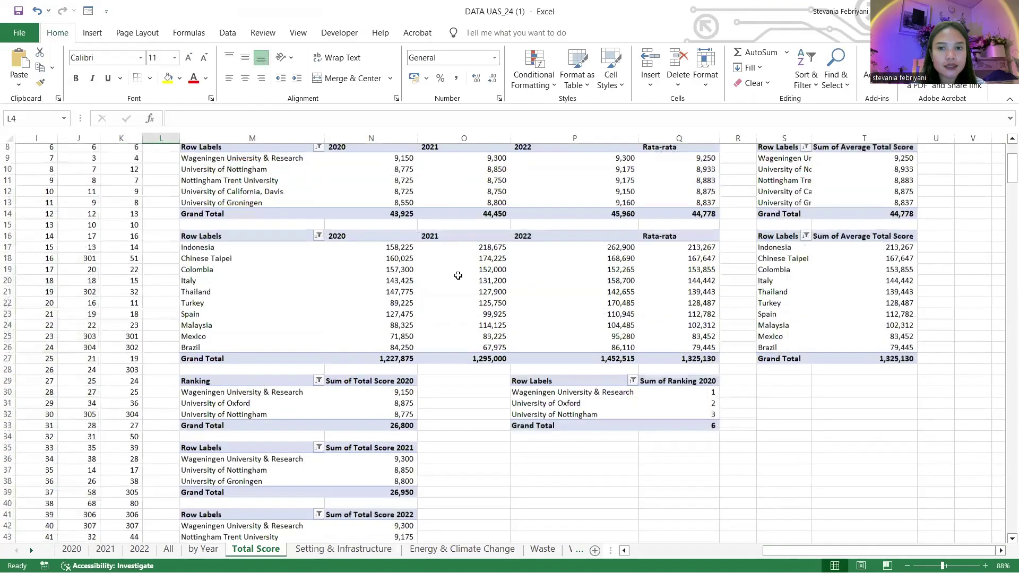
{"action": "scroll", "coordinate": [259, 262], "scroll_direction": "up", "scroll_amount": 1}
{"action": "scroll", "coordinate": [259, 262], "scroll_direction": "right", "scroll_amount": 1}
{"action": "left_click", "coordinate": [256, 263]}
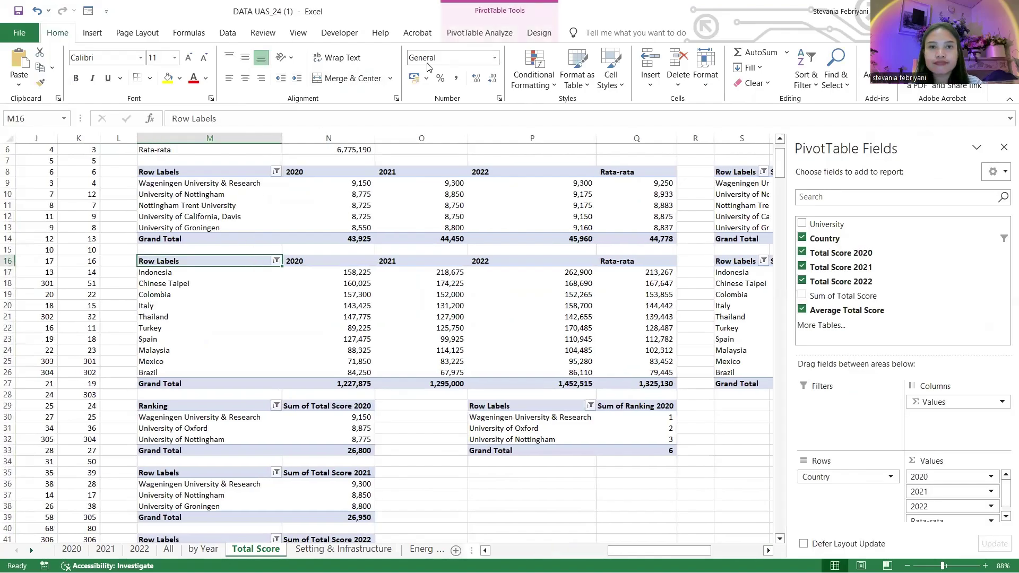
{"action": "left_click", "coordinate": [479, 33]}
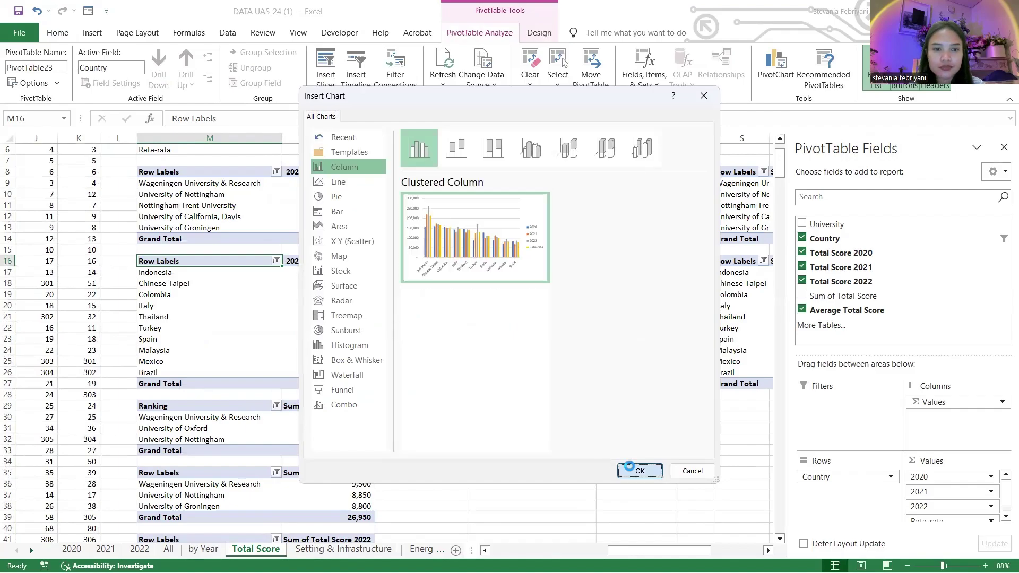
{"action": "left_click", "coordinate": [639, 470]}
Move the column chart to cell C20 of the Dashboard Grafik (2) sheet and enlarge it to fill the area under the Top 10 heading.
{"action": "key", "text": "ctrl+z"}
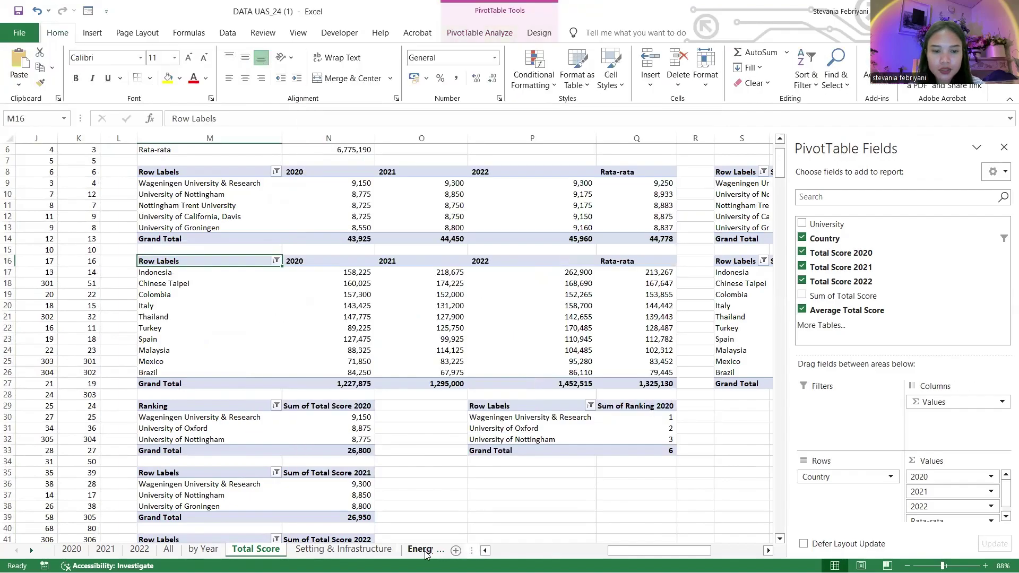
{"action": "left_click", "coordinate": [420, 550]}
{"action": "scroll", "coordinate": [465, 555], "scroll_direction": "down", "scroll_amount": 3}
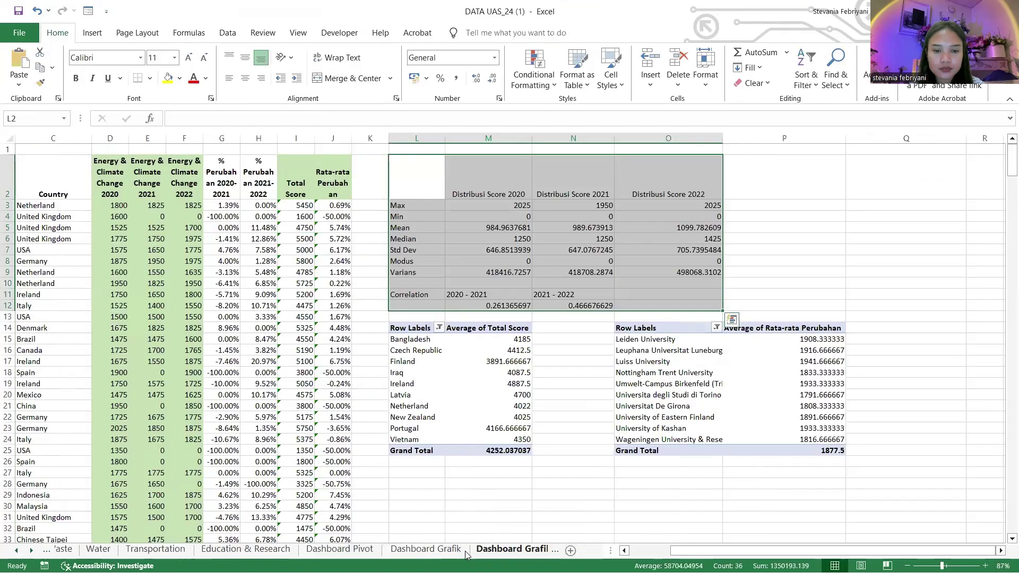
{"action": "left_click", "coordinate": [472, 552]}
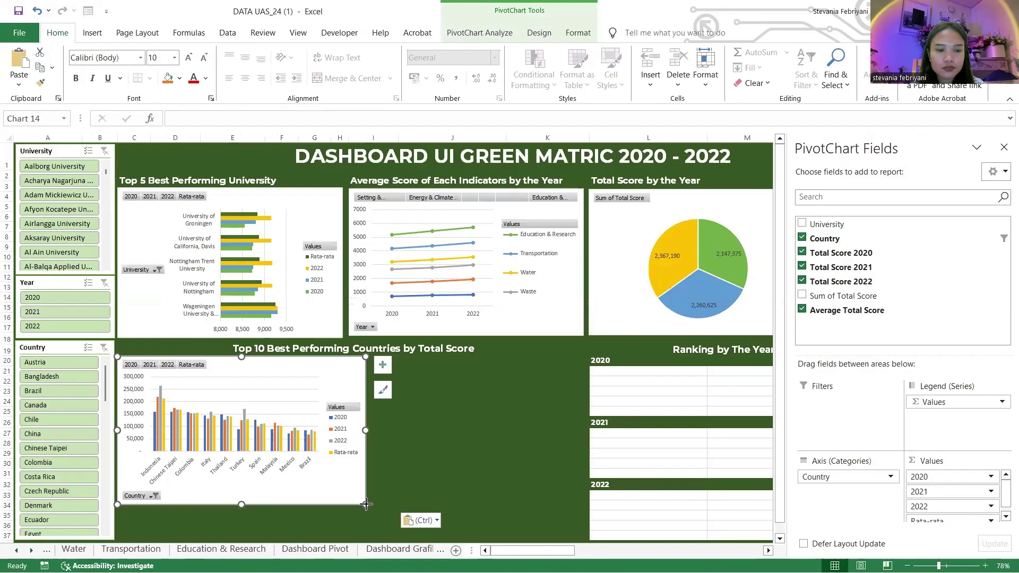
{"action": "left_click_drag", "start_coordinate": [366, 504], "coordinate": [586, 471]}
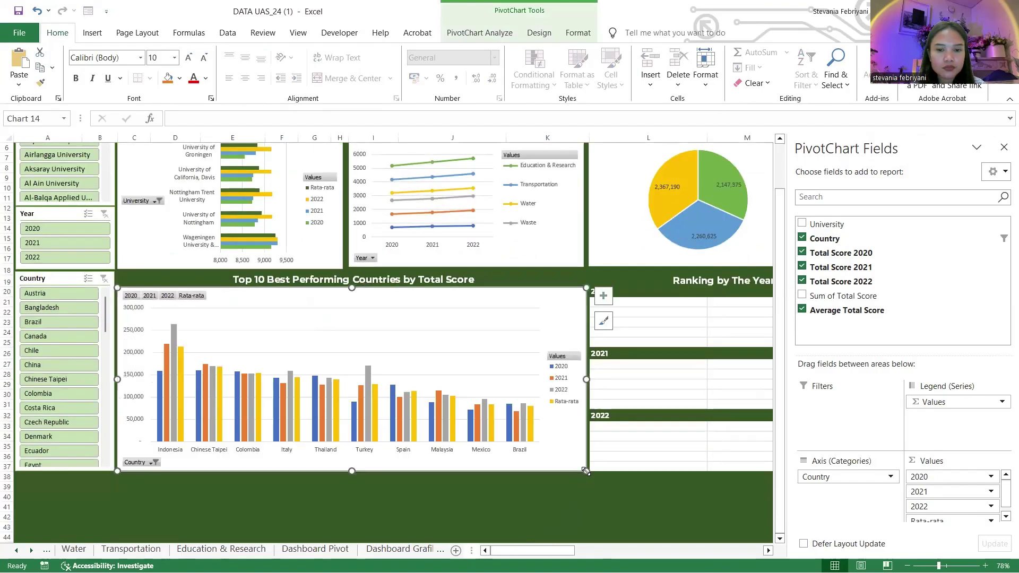
{"action": "scroll", "coordinate": [481, 413], "scroll_direction": "up", "scroll_amount": 2}
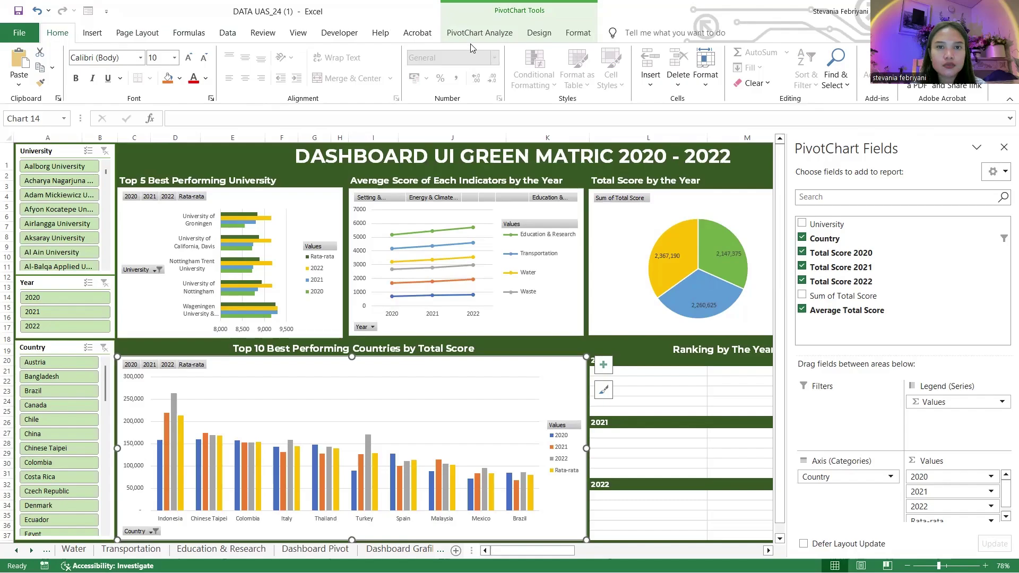
Recolour the Top 10 countries column chart with the Colorful palette of green, blue and yellow.
{"action": "left_click", "coordinate": [527, 33]}
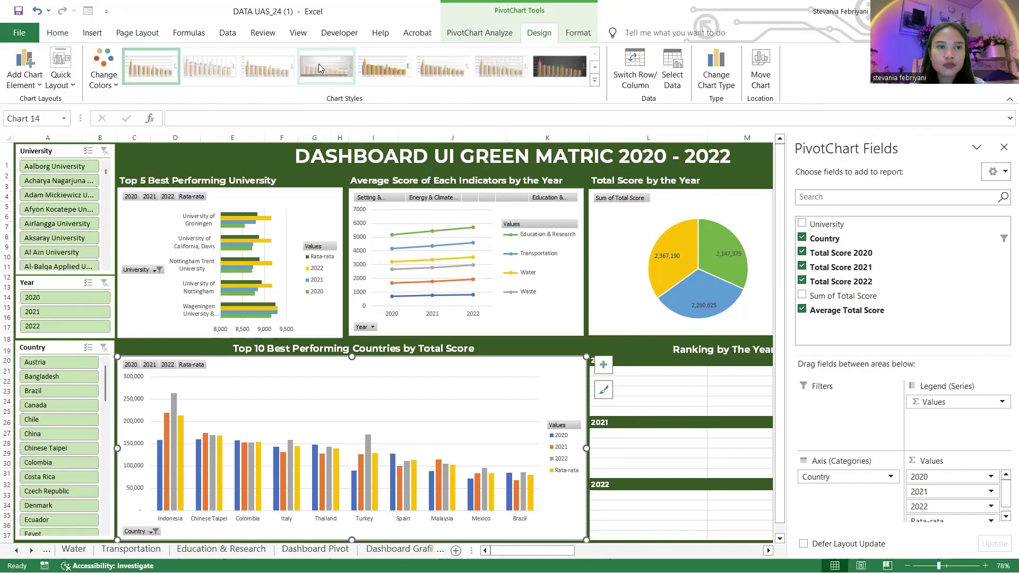
{"action": "left_click", "coordinate": [96, 84]}
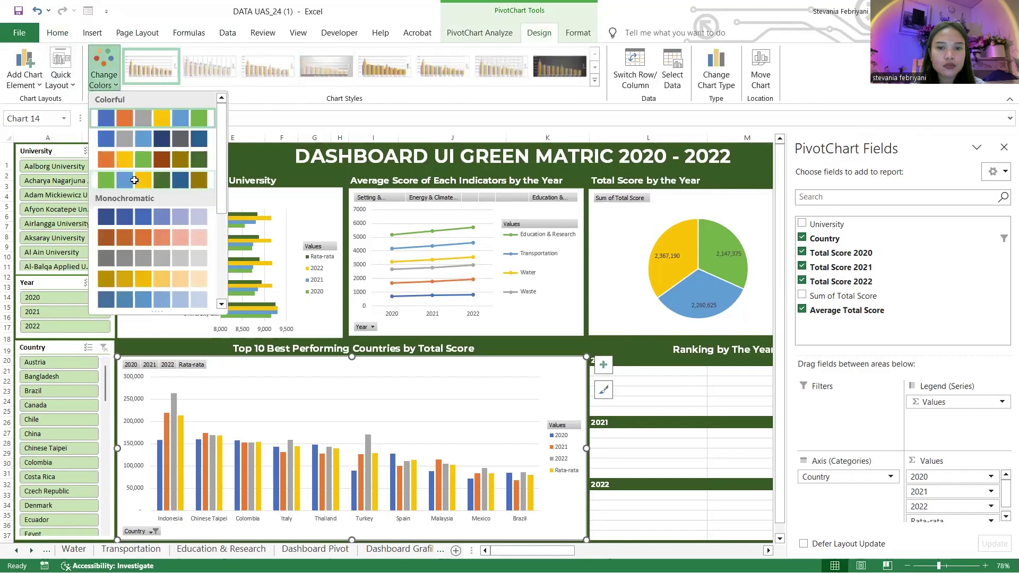
{"action": "left_click", "coordinate": [135, 180]}
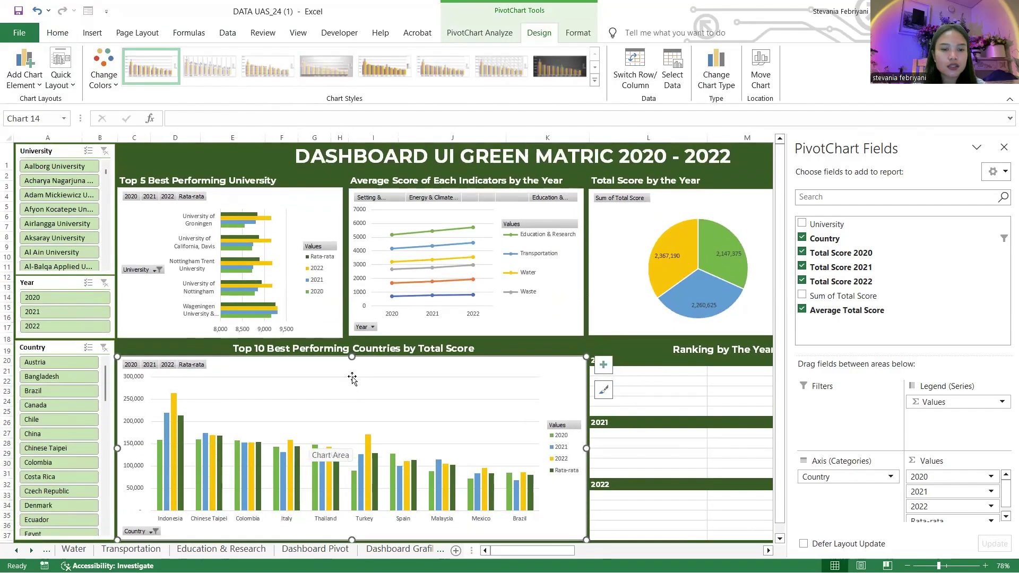
{"action": "mouse_move", "coordinate": [181, 430]}
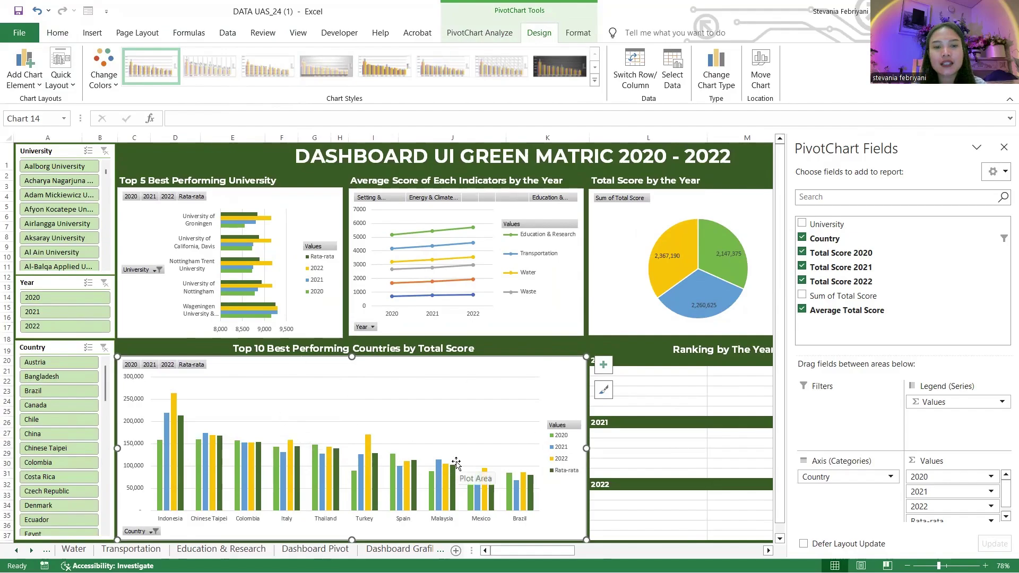
{"action": "scroll", "coordinate": [499, 374], "scroll_direction": "right", "scroll_amount": 5}
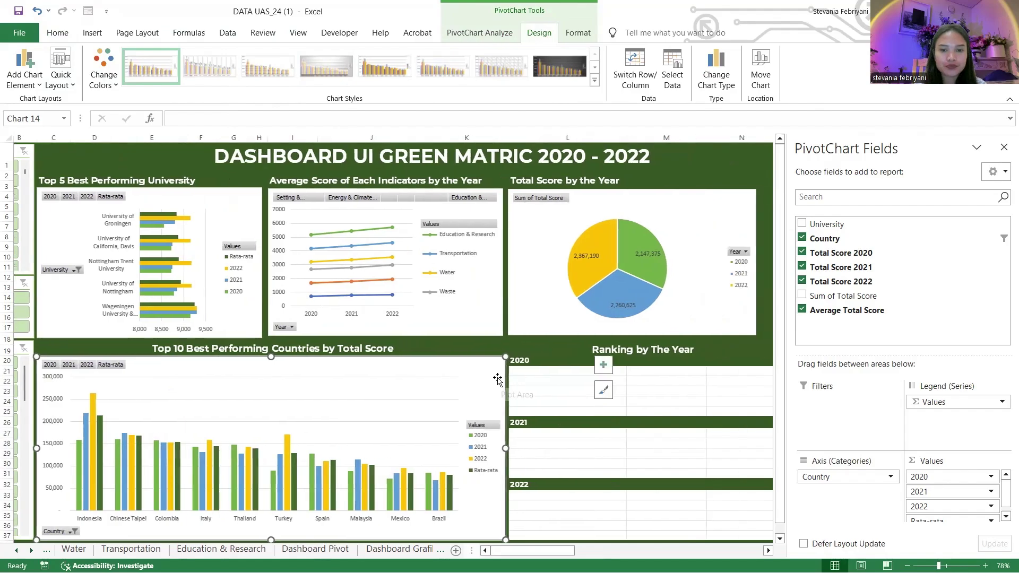
{"action": "scroll", "coordinate": [498, 378], "scroll_direction": "left", "scroll_amount": 5}
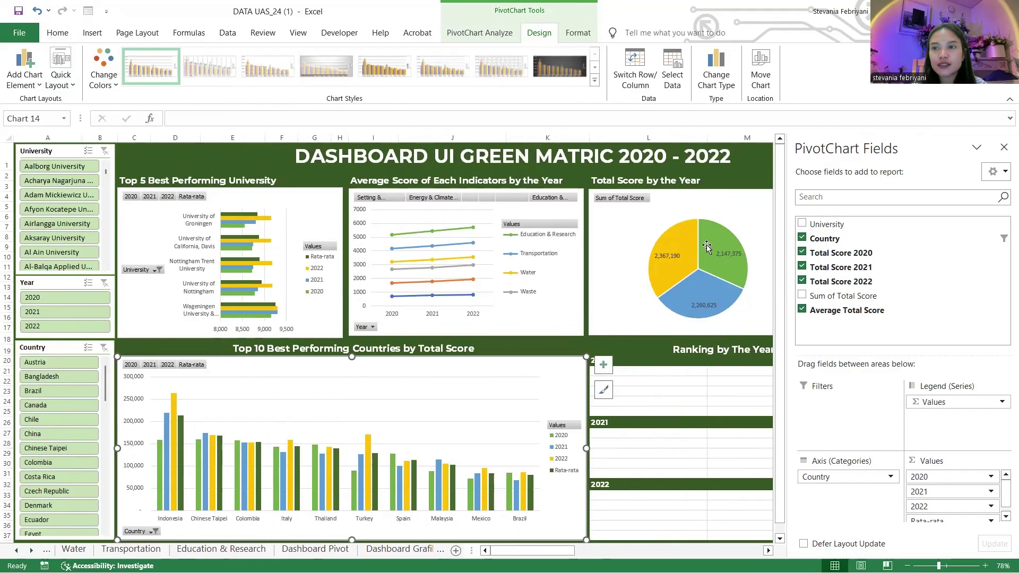
Insert a PivotTable at L21 under the 2020 ranking heading, sourced from 'Total Score'!$B$2:$K$416, replacing the existing data there.
{"action": "left_click", "coordinate": [1004, 148]}
{"action": "left_click", "coordinate": [658, 374]}
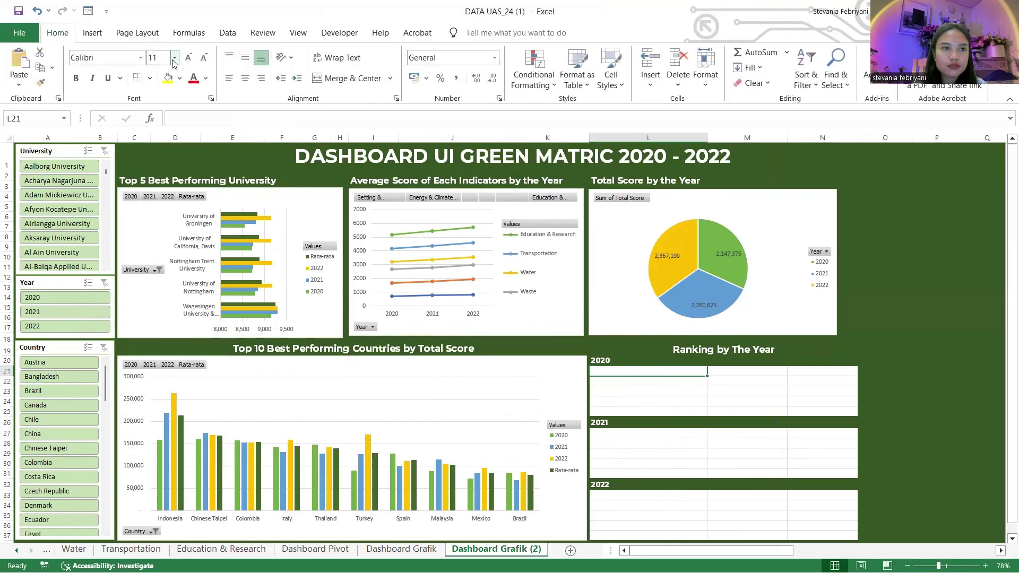
{"action": "left_click", "coordinate": [86, 34]}
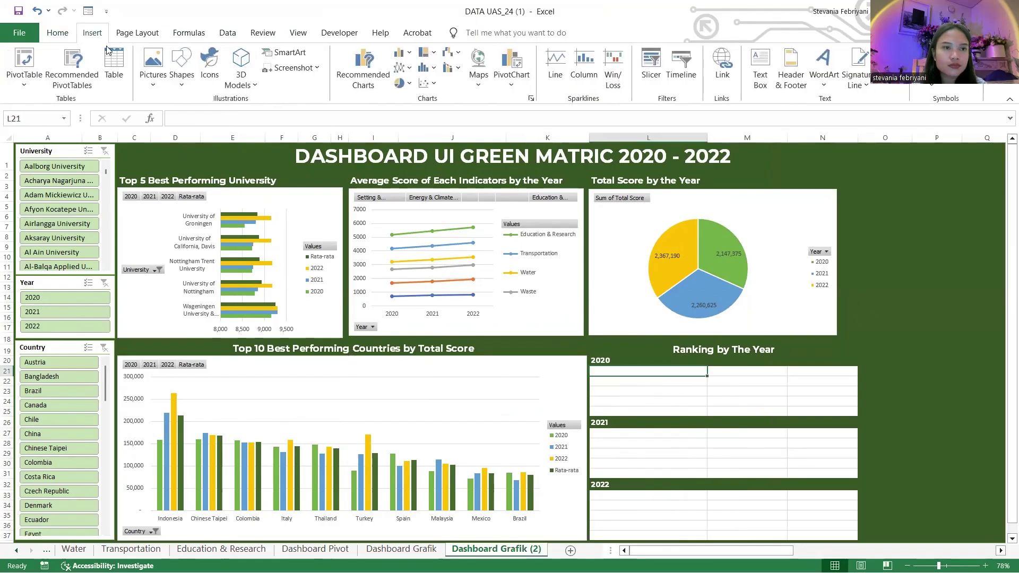
{"action": "left_click", "coordinate": [24, 58]}
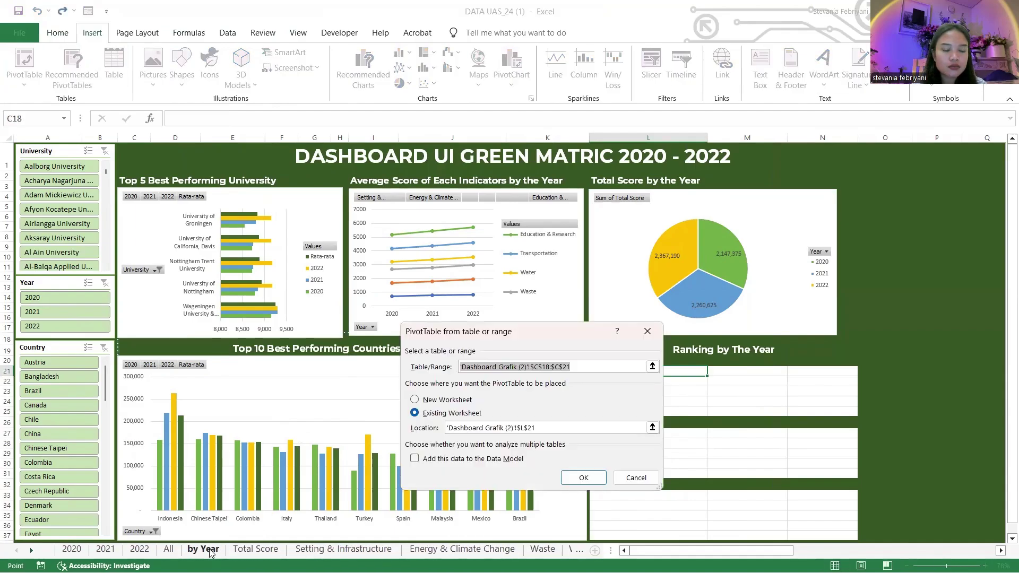
{"action": "left_click", "coordinate": [211, 552]}
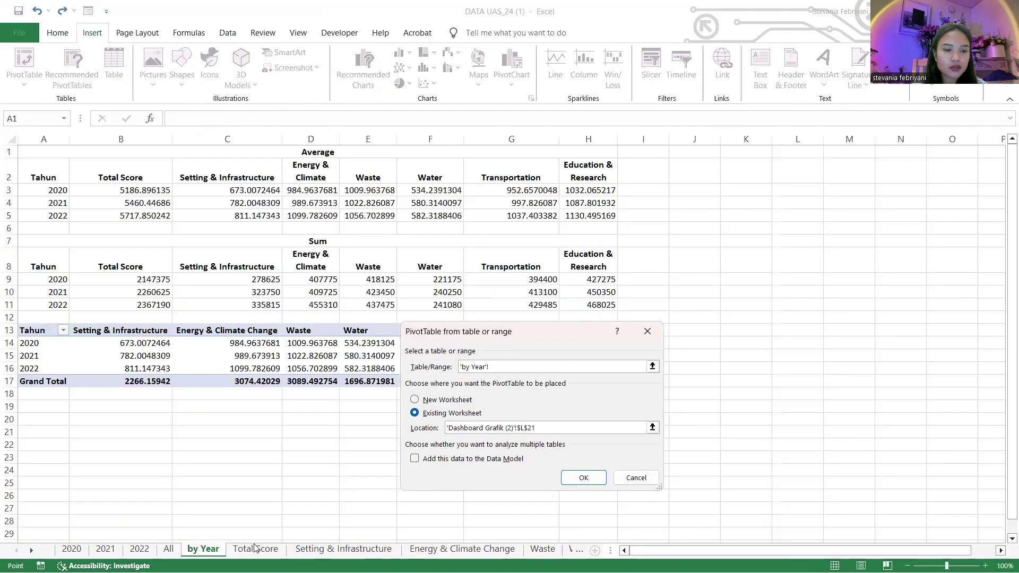
{"action": "left_click", "coordinate": [256, 550]}
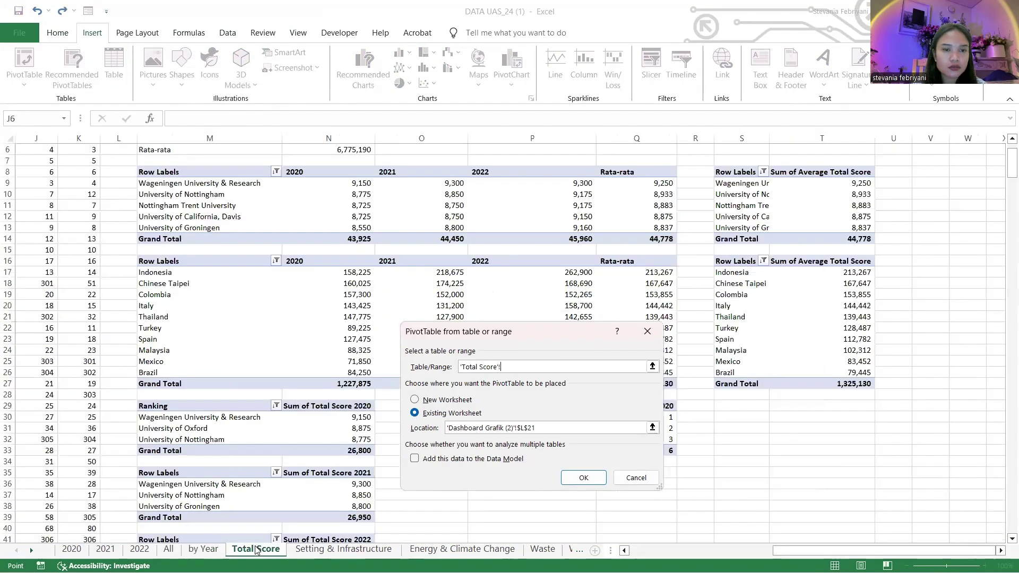
{"action": "scroll", "coordinate": [308, 327], "scroll_direction": "down", "scroll_amount": 2}
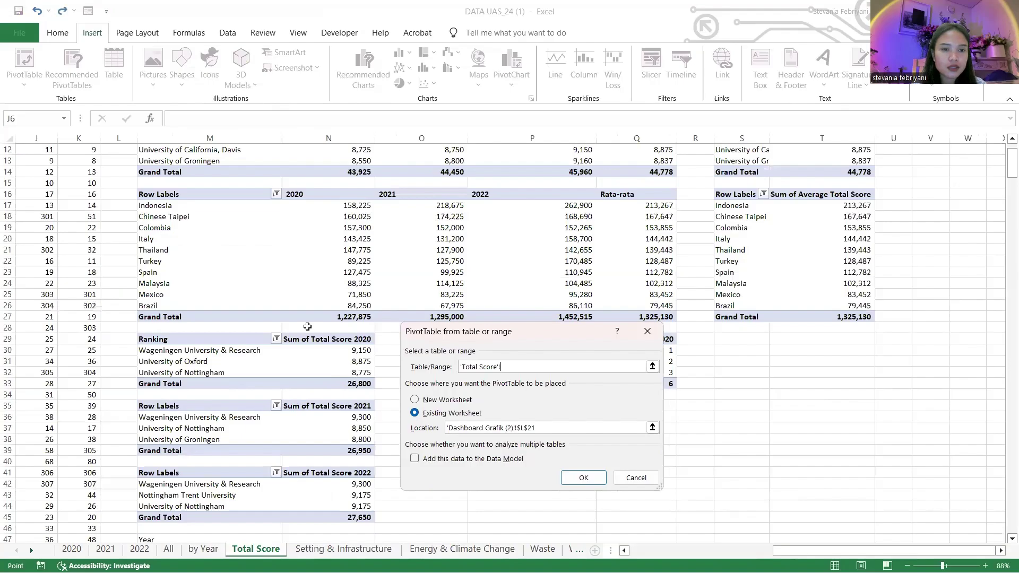
{"action": "scroll", "coordinate": [307, 327], "scroll_direction": "down", "scroll_amount": 2}
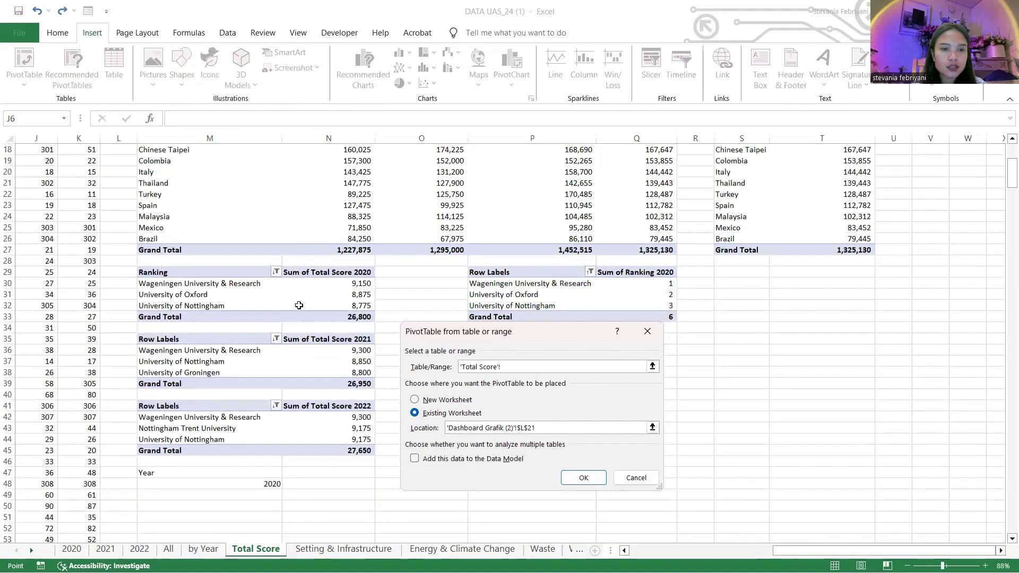
{"action": "left_click", "coordinate": [178, 272]}
{"action": "scroll", "coordinate": [178, 271], "scroll_direction": "left", "scroll_amount": 3}
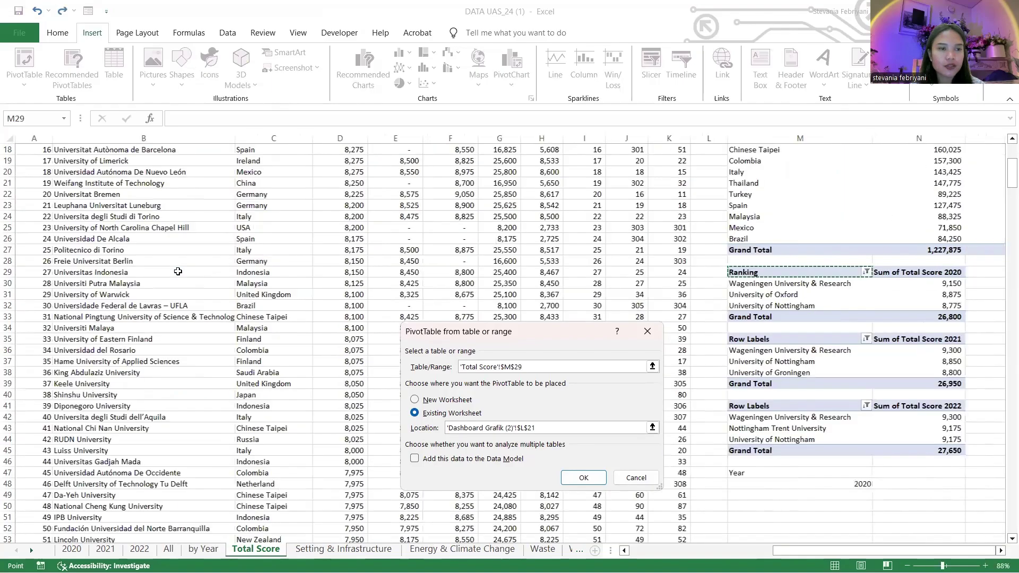
{"action": "scroll", "coordinate": [128, 198], "scroll_direction": "up", "scroll_amount": 6}
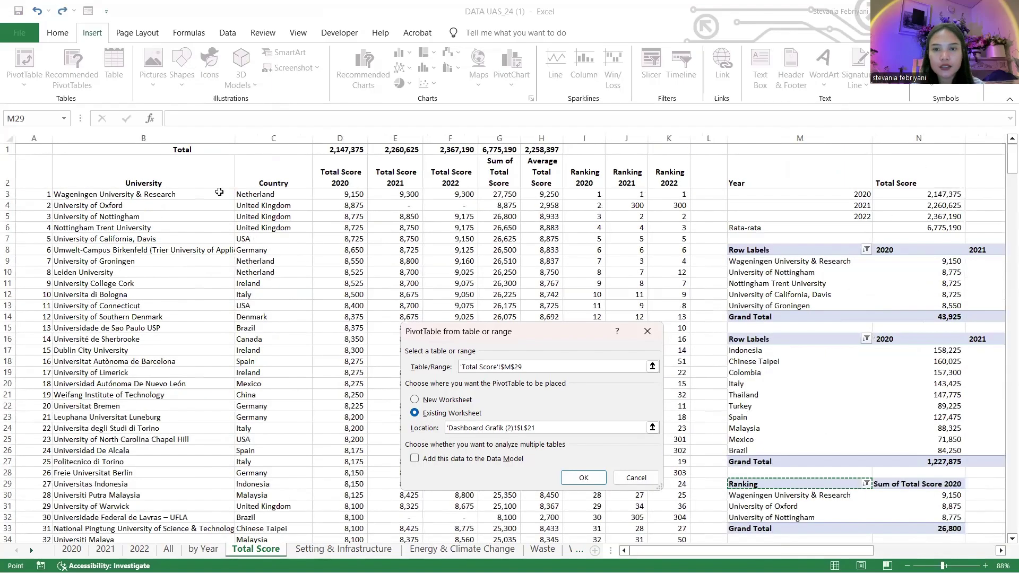
{"action": "left_click_drag", "start_coordinate": [139, 181], "coordinate": [663, 243]}
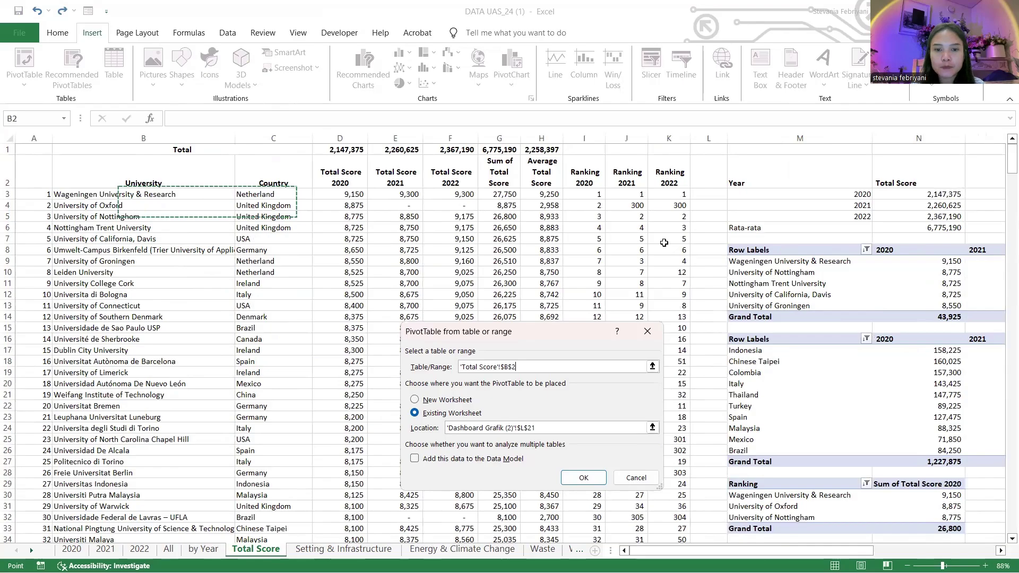
{"action": "key", "text": "ctrl+shift+Right"}
{"action": "key", "text": "ctrl+shift+Down"}
{"action": "key", "text": "Return"}
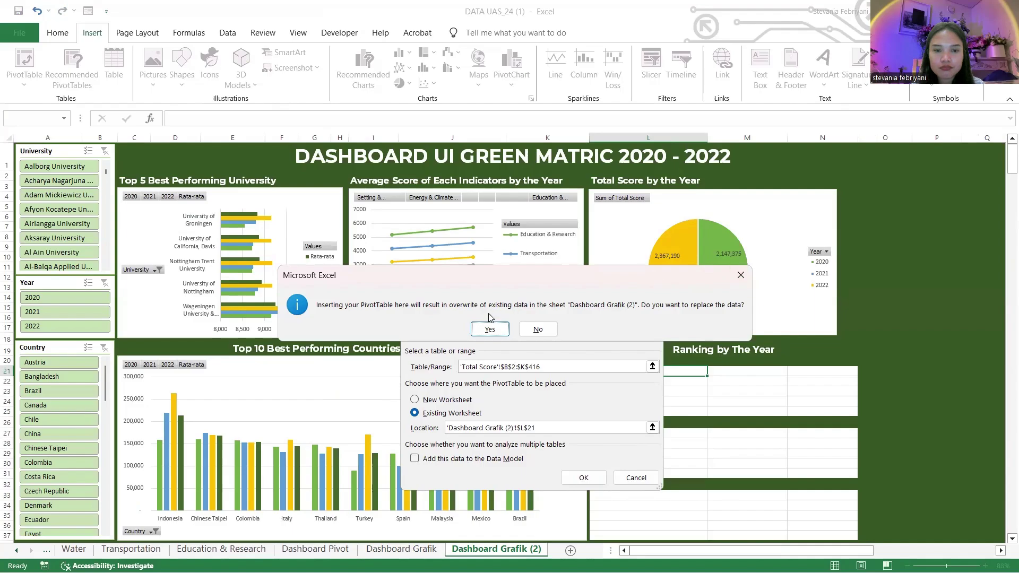
{"action": "key", "text": "Return"}
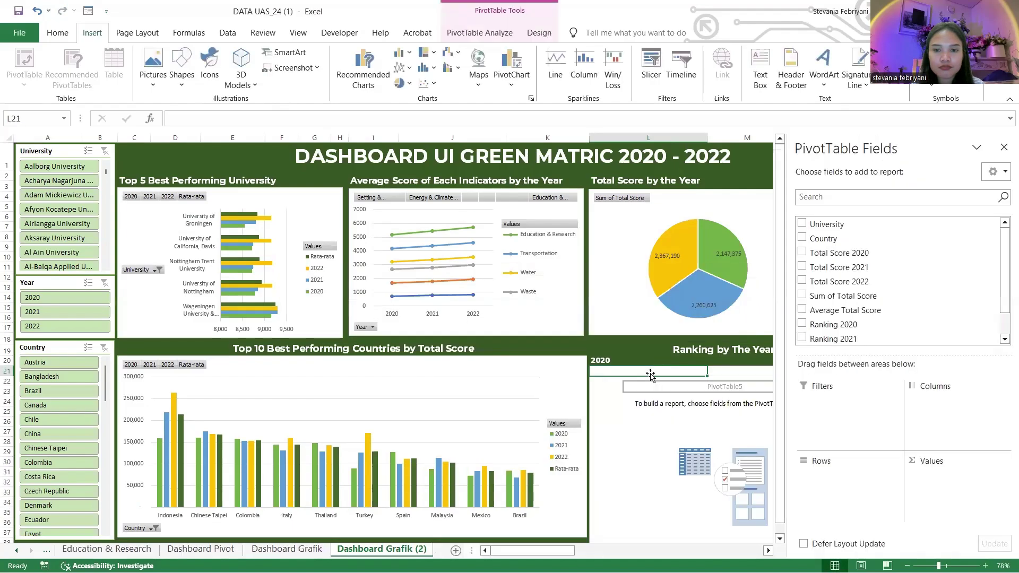
Add University as rows and Ranking 2020 as summed values in the new ranking PivotTable.
{"action": "left_click", "coordinate": [802, 225]}
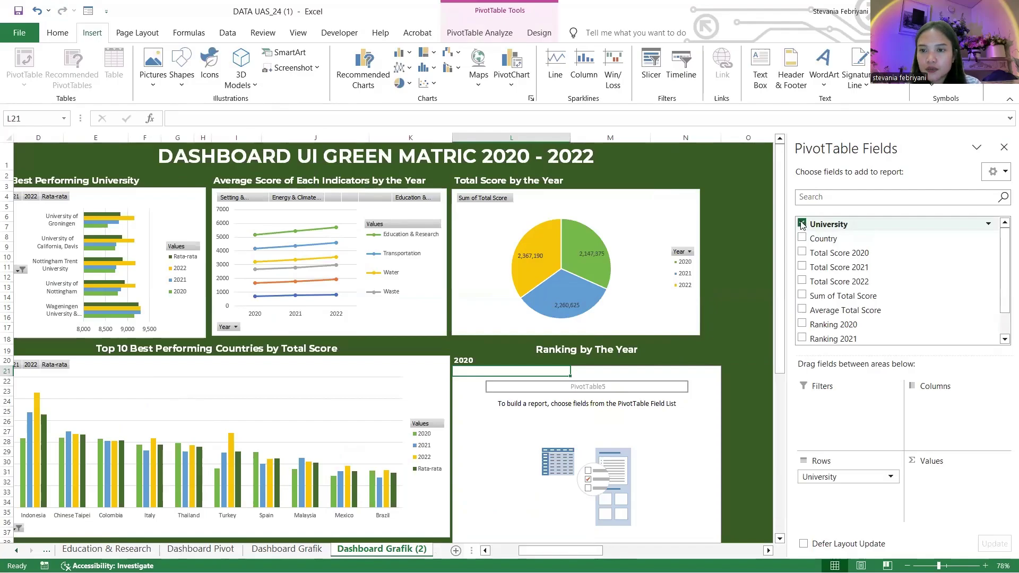
{"action": "scroll", "coordinate": [813, 291], "scroll_direction": "down", "scroll_amount": 1}
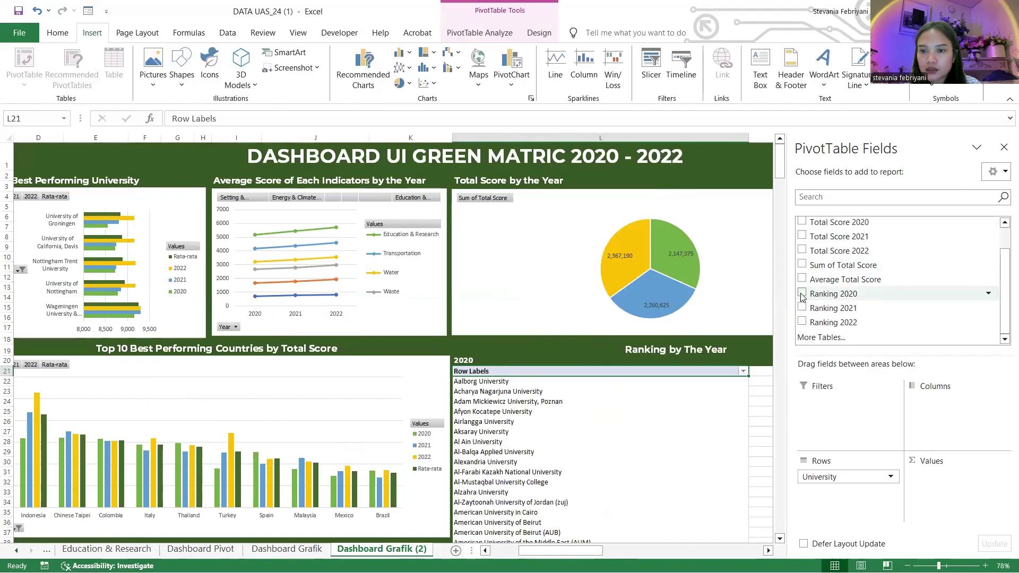
{"action": "left_click", "coordinate": [802, 294]}
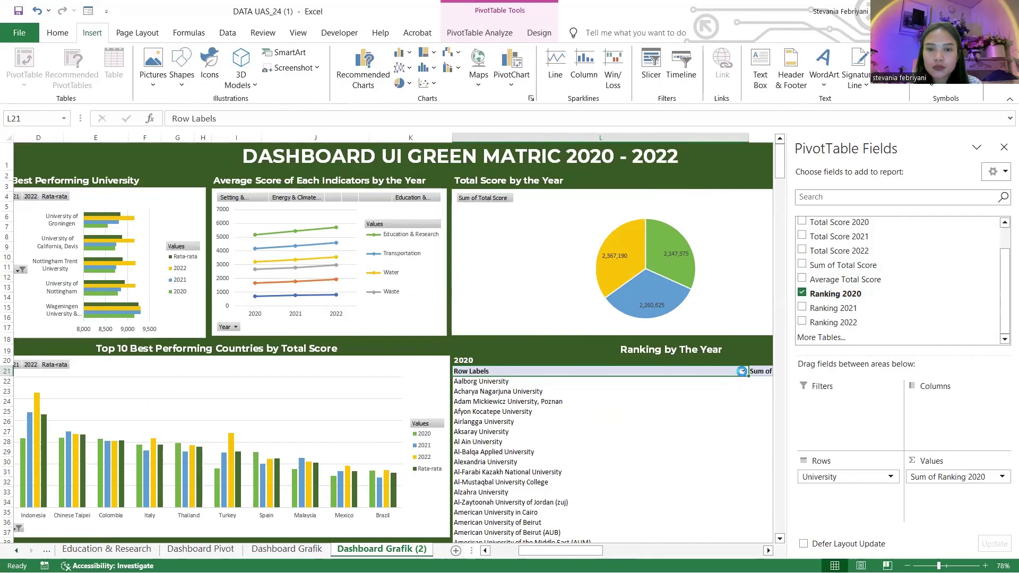
Filter the ranking PivotTable's universities to the Bottom 3 Items by Sum of Ranking 2020.
{"action": "left_click", "coordinate": [742, 371]}
{"action": "mouse_move", "coordinate": [661, 196]}
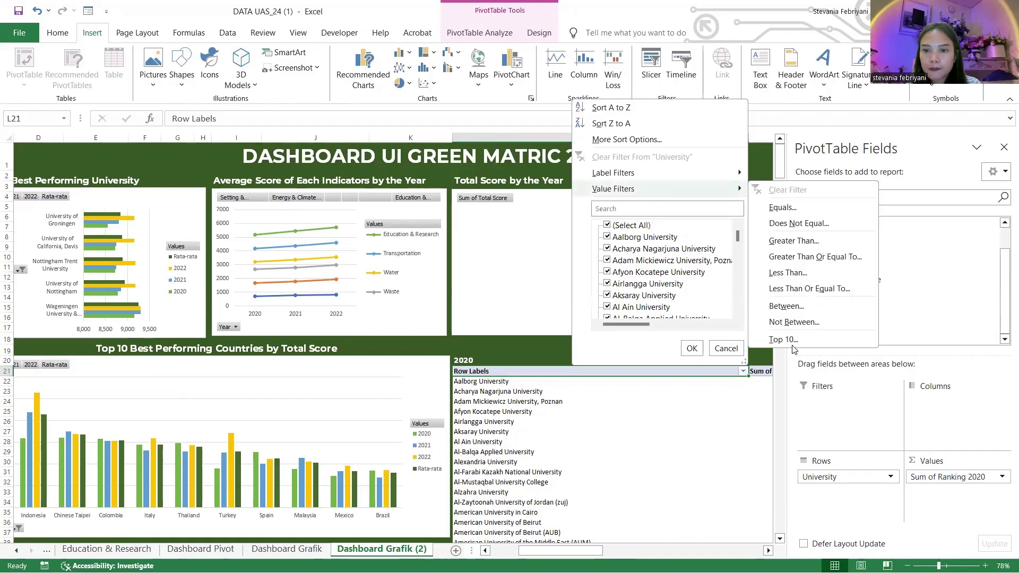
{"action": "left_click", "coordinate": [782, 340]}
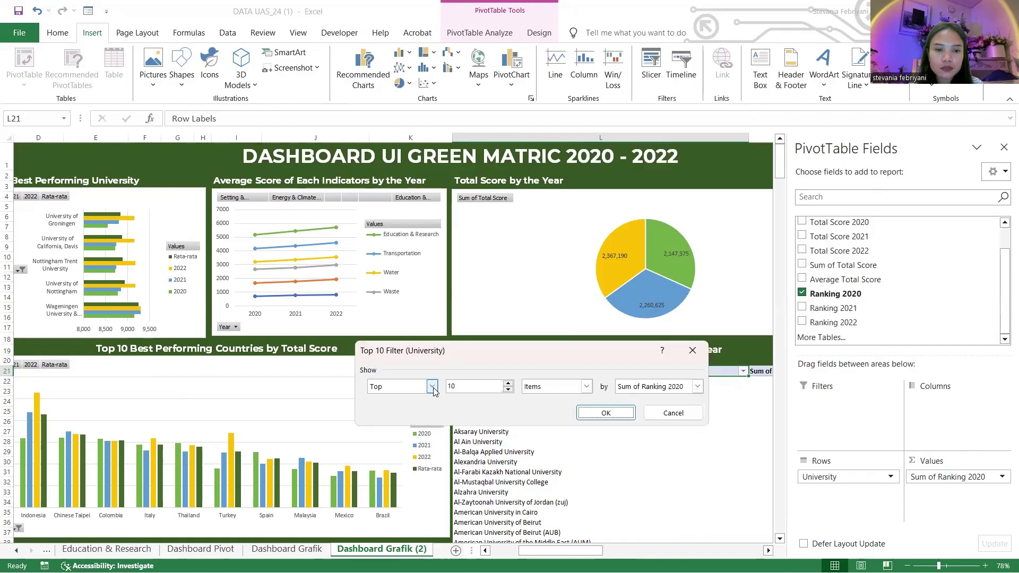
{"action": "left_click", "coordinate": [432, 387]}
{"action": "left_click", "coordinate": [415, 412]}
{"action": "key", "text": "Tab"}
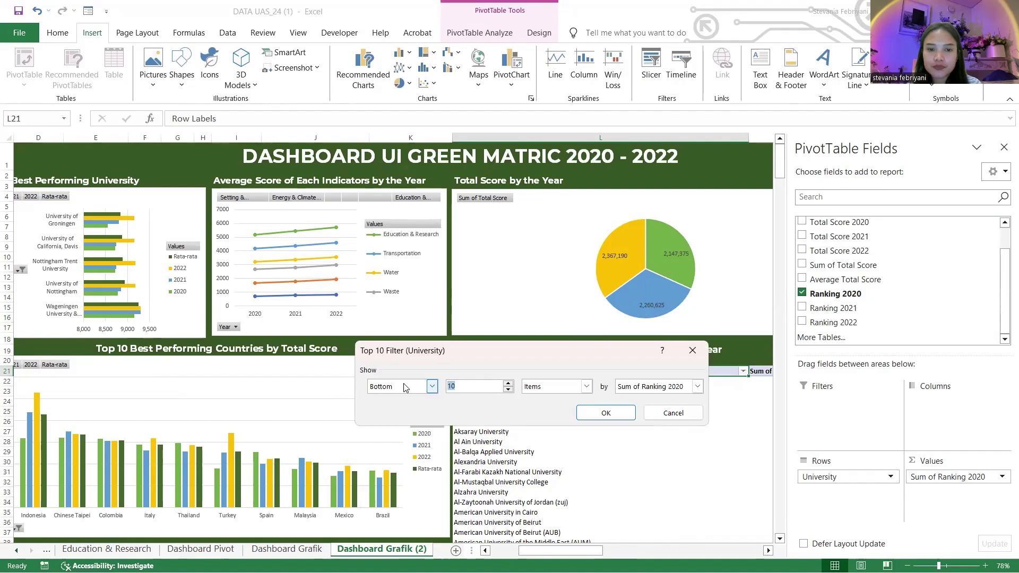
{"action": "type", "text": "3"}
{"action": "key", "text": "Tab"}
{"action": "key", "text": "Tab"}
{"action": "key", "text": "Tab"}
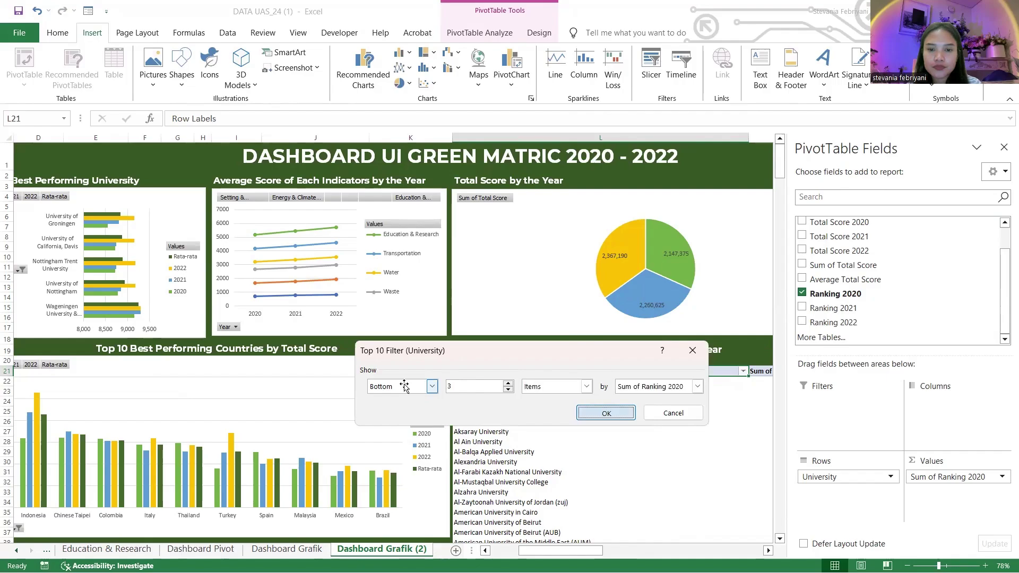
{"action": "key", "text": "Return"}
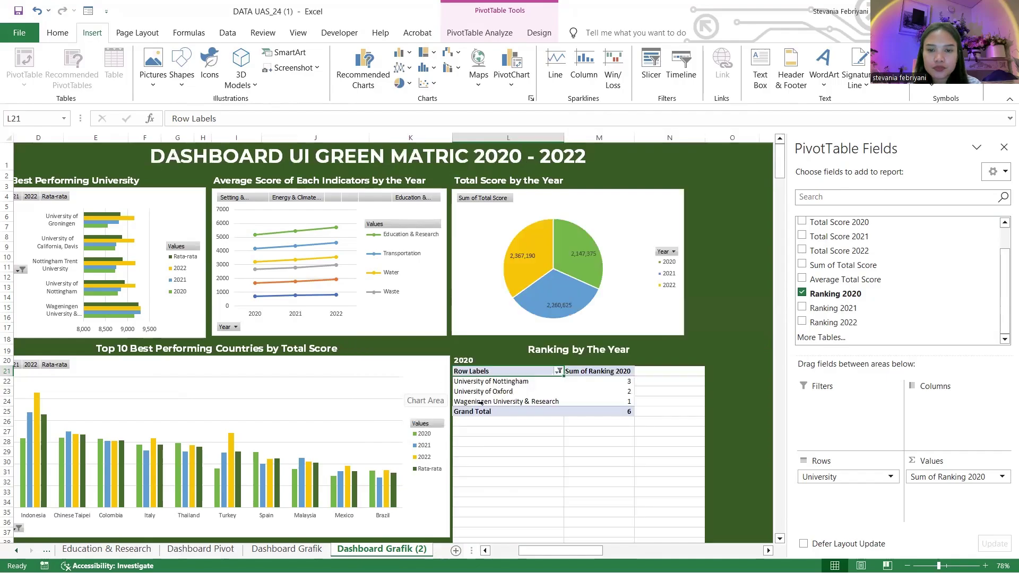
Add Total Score 2020 to the ranking PivotTable's values and place it before Sum of Ranking 2020.
{"action": "left_click", "coordinate": [589, 372]}
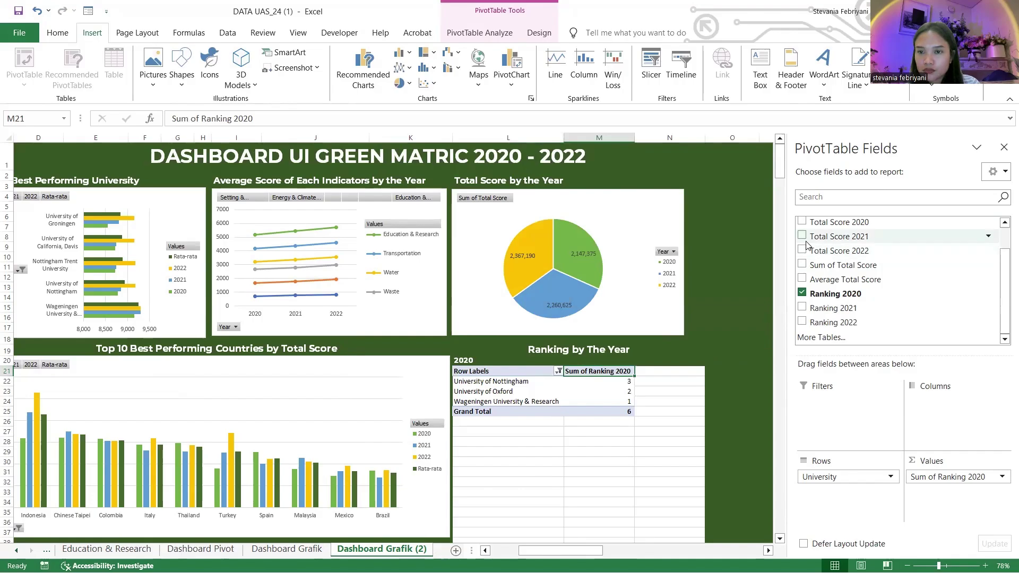
{"action": "left_click", "coordinate": [802, 221]}
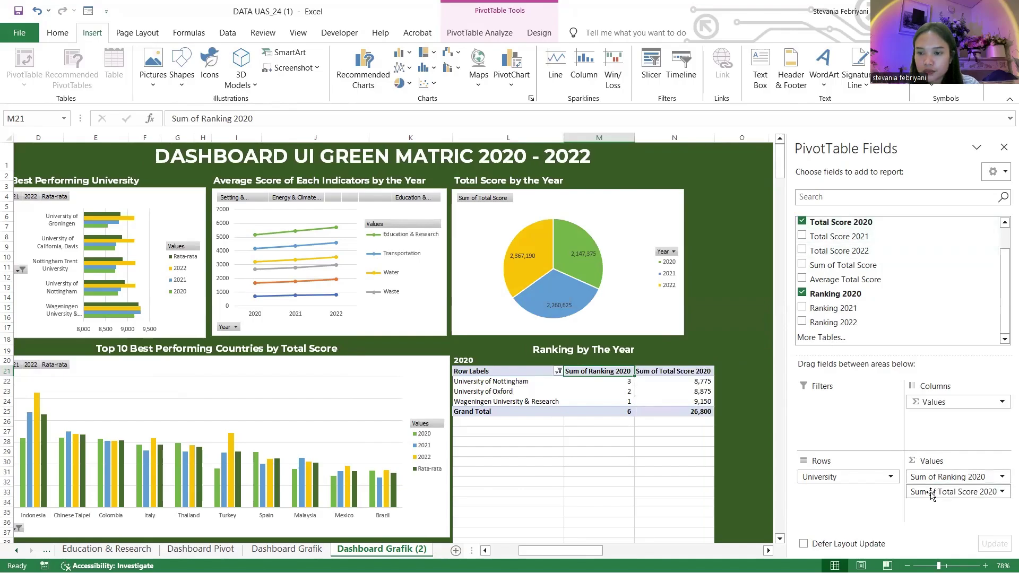
{"action": "mouse_move", "coordinate": [943, 491]}
{"action": "left_mouse_down"}
{"action": "mouse_move", "coordinate": [944, 472]}
{"action": "mouse_move", "coordinate": [940, 481]}
{"action": "mouse_move", "coordinate": [952, 475]}
{"action": "left_mouse_up"}
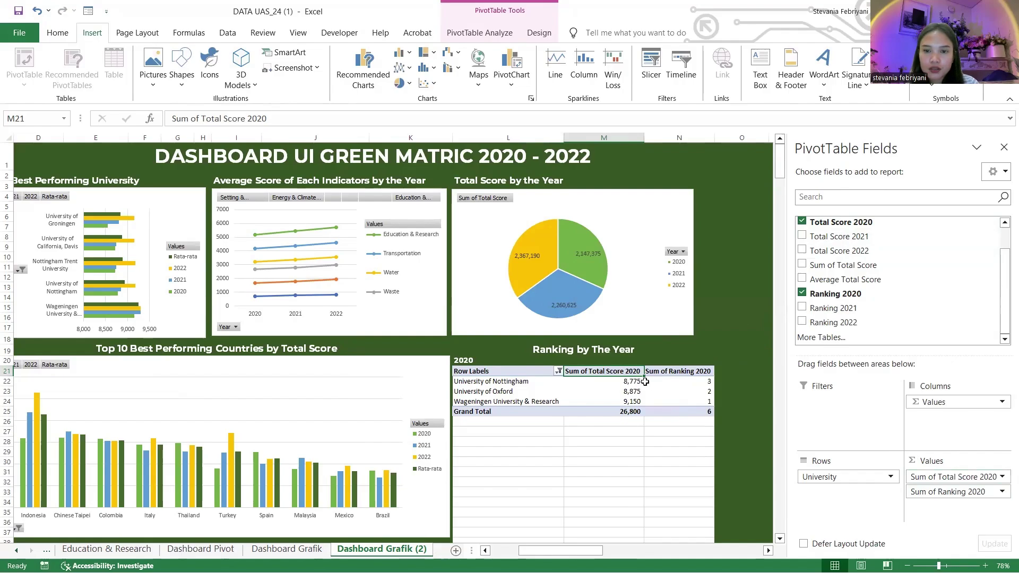
Sort the universities in the 2020 ranking PivotTable in ascending order by Sum of Ranking 2020.
{"action": "left_click", "coordinate": [677, 401]}
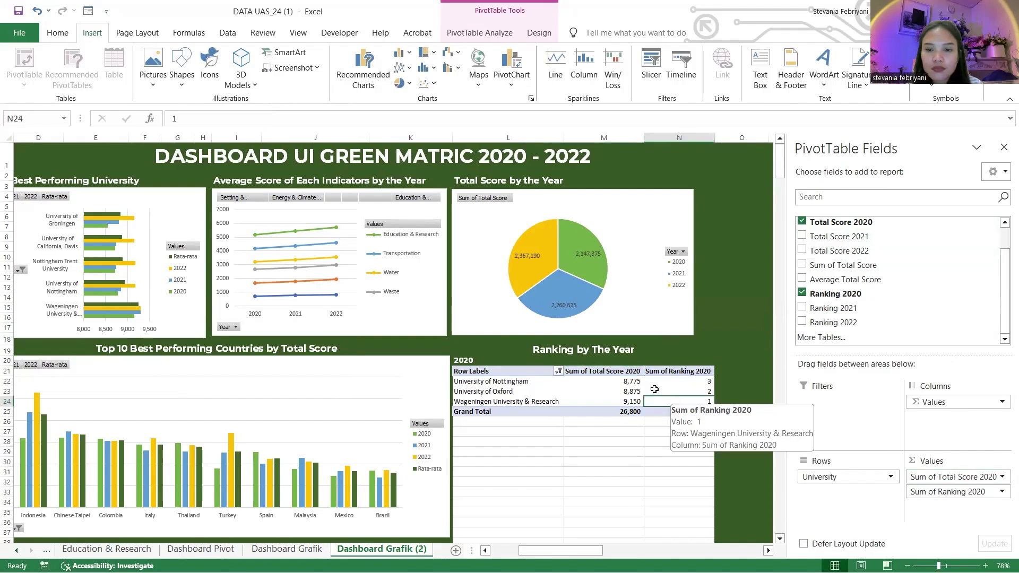
{"action": "left_click", "coordinate": [559, 371]}
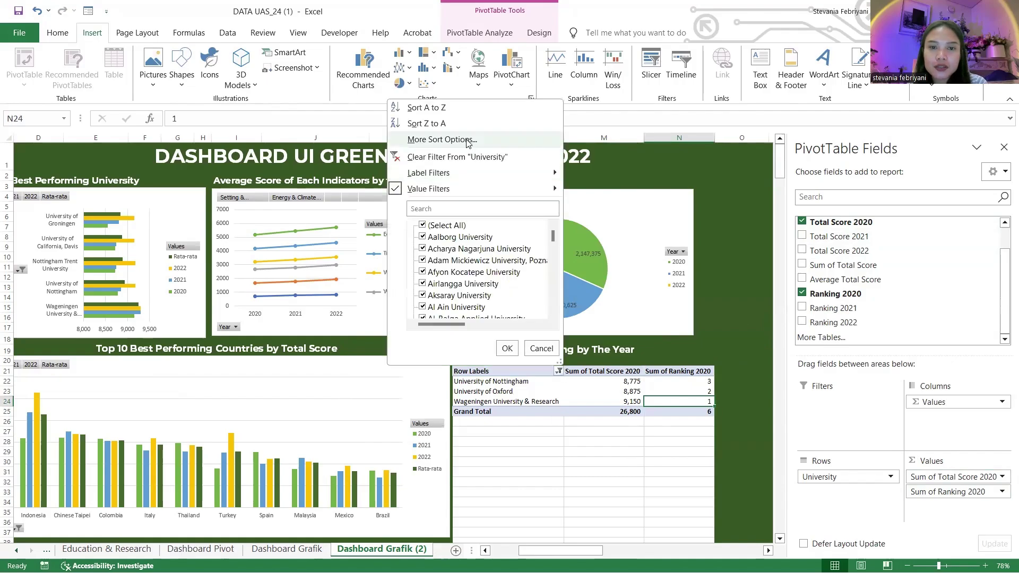
{"action": "left_click", "coordinate": [442, 139]}
{"action": "left_click_drag", "start_coordinate": [506, 292], "coordinate": [317, 274]}
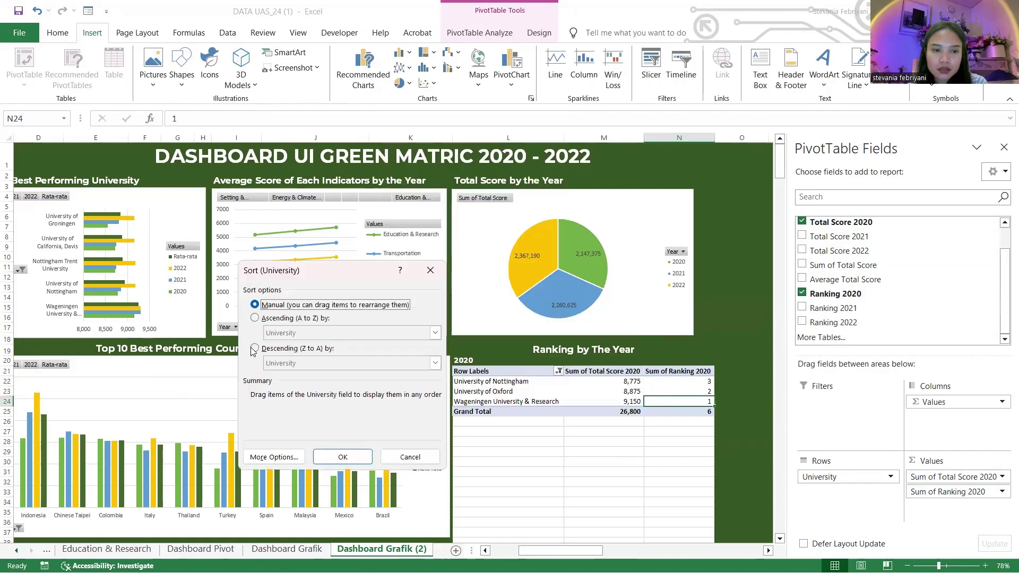
{"action": "left_click", "coordinate": [255, 318]}
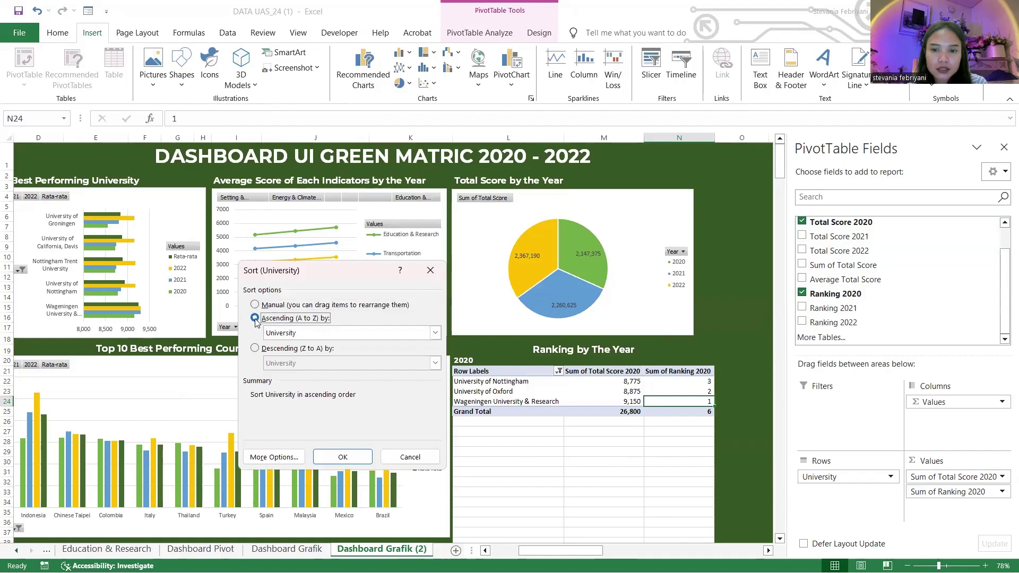
{"action": "left_click", "coordinate": [275, 333]}
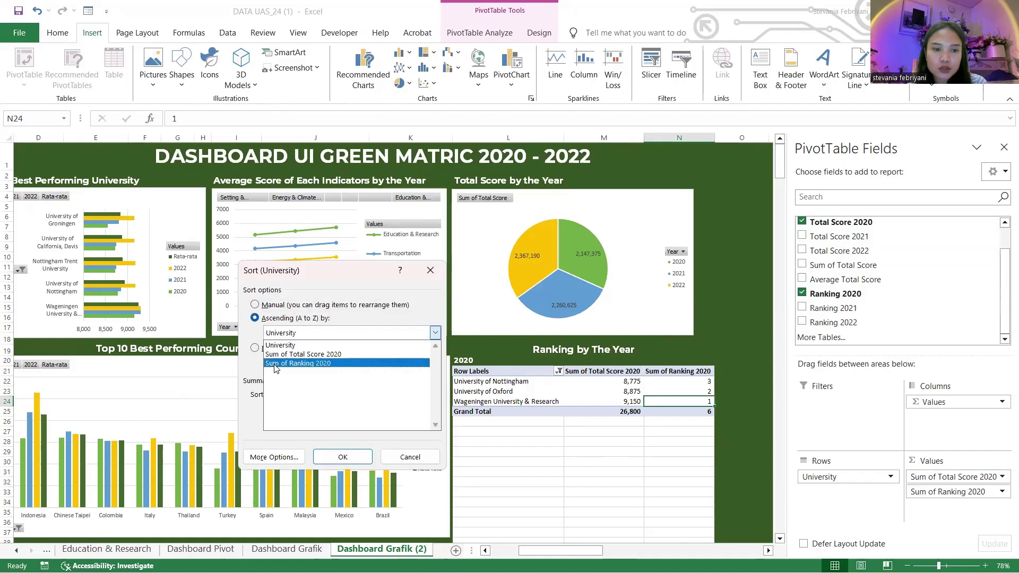
{"action": "left_click", "coordinate": [276, 364]}
{"action": "left_click", "coordinate": [343, 456]}
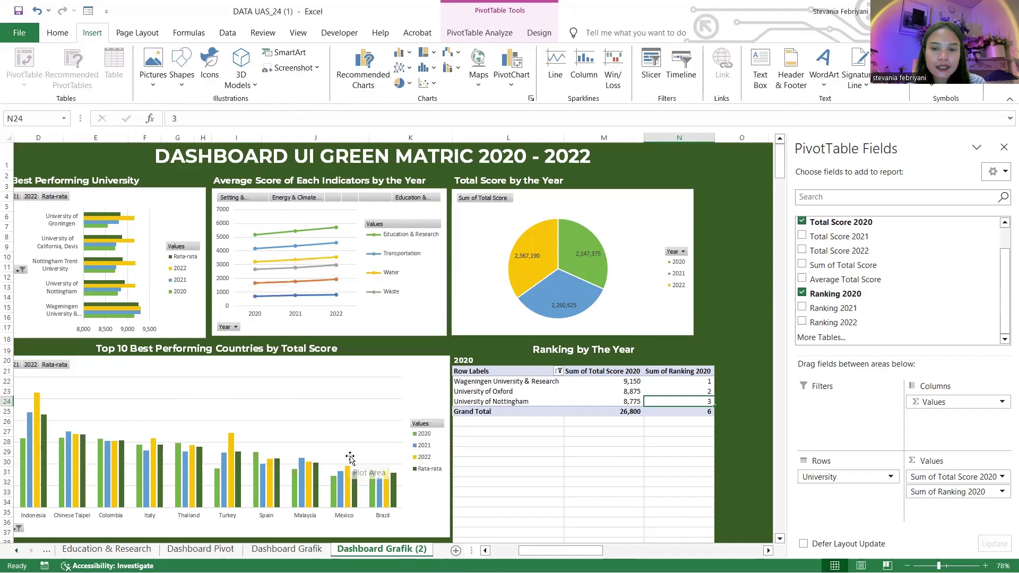
Apply a green PivotTable style from the Light group to the 2020 ranking table.
{"action": "scroll", "coordinate": [586, 447], "scroll_direction": "down", "scroll_amount": 1}
{"action": "left_click", "coordinate": [498, 333]}
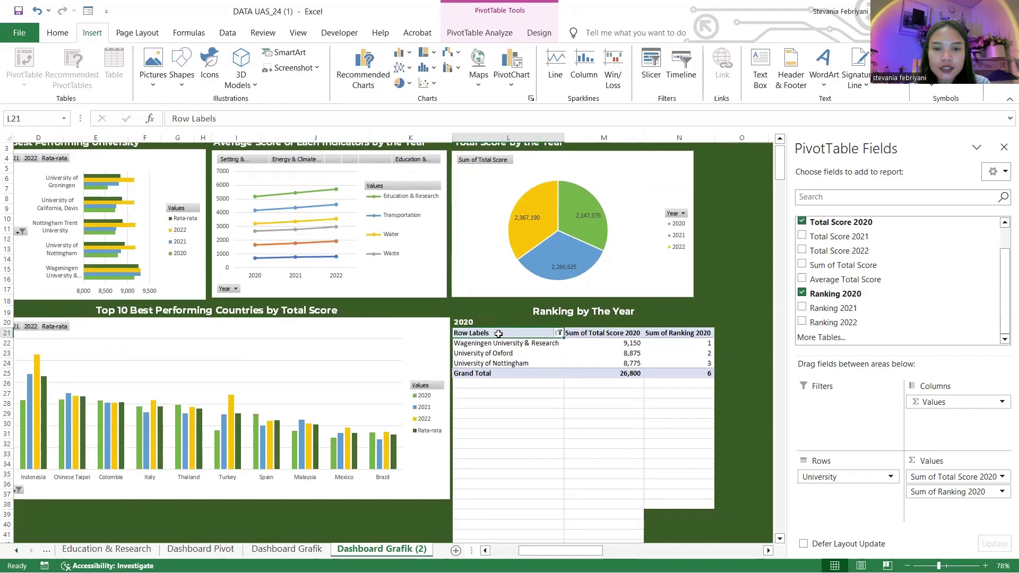
{"action": "scroll", "coordinate": [498, 333], "scroll_direction": "down", "scroll_amount": 3}
{"action": "scroll", "coordinate": [496, 335], "scroll_direction": "up", "scroll_amount": 5}
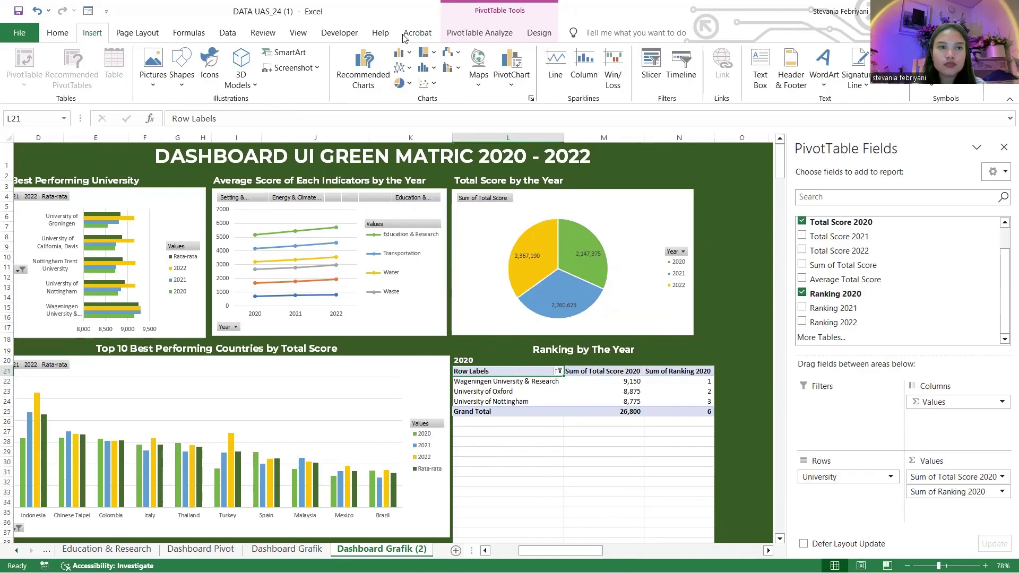
{"action": "left_click", "coordinate": [531, 35]}
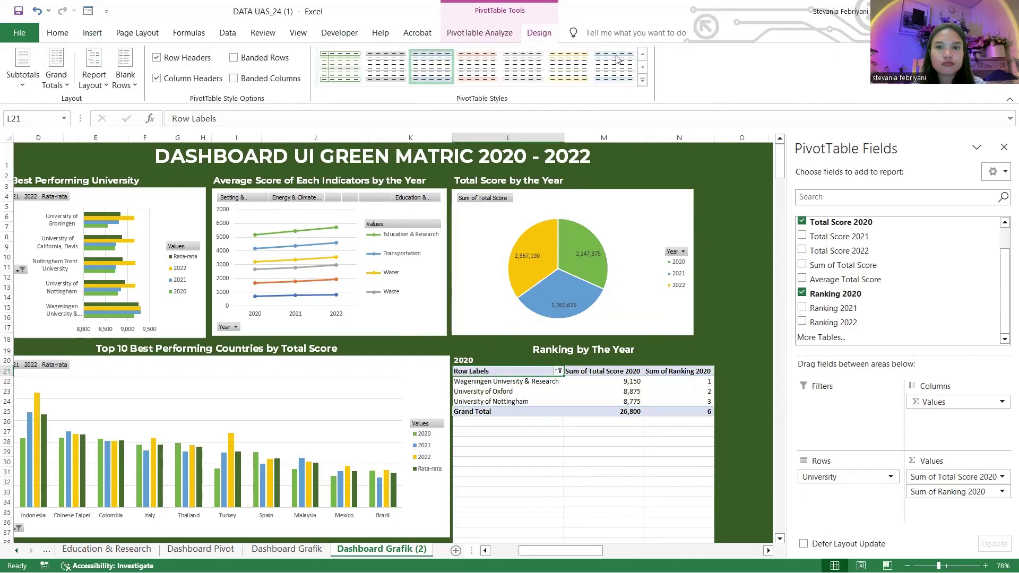
{"action": "left_click", "coordinate": [642, 82]}
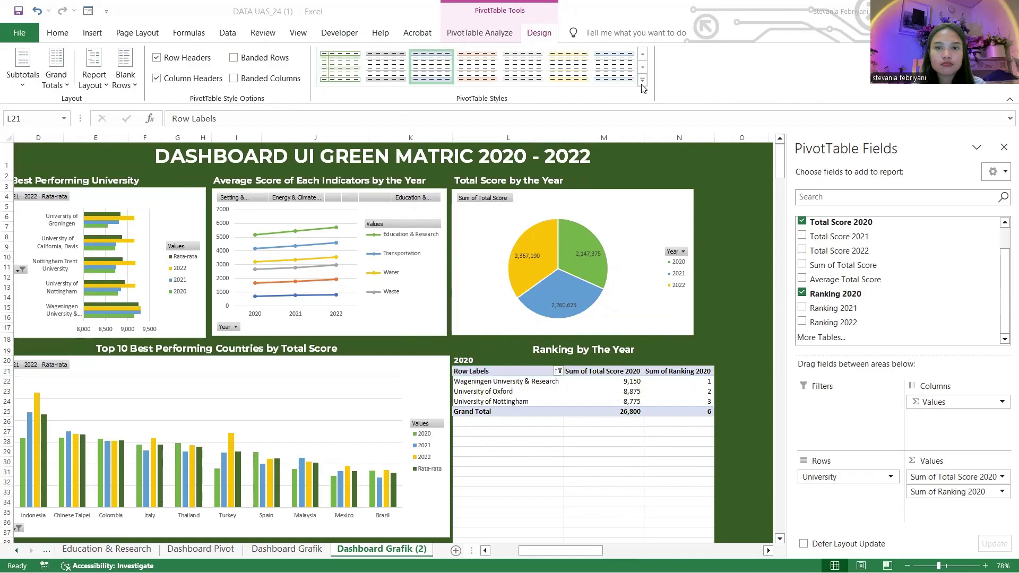
{"action": "left_click", "coordinate": [641, 81]}
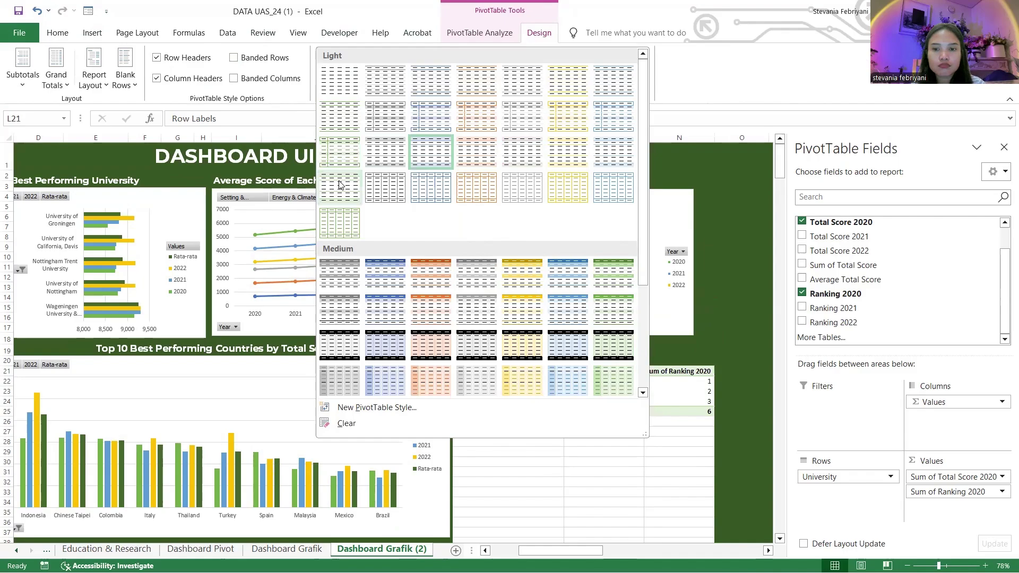
{"action": "left_click", "coordinate": [464, 429]}
{"action": "left_click", "coordinate": [472, 429]}
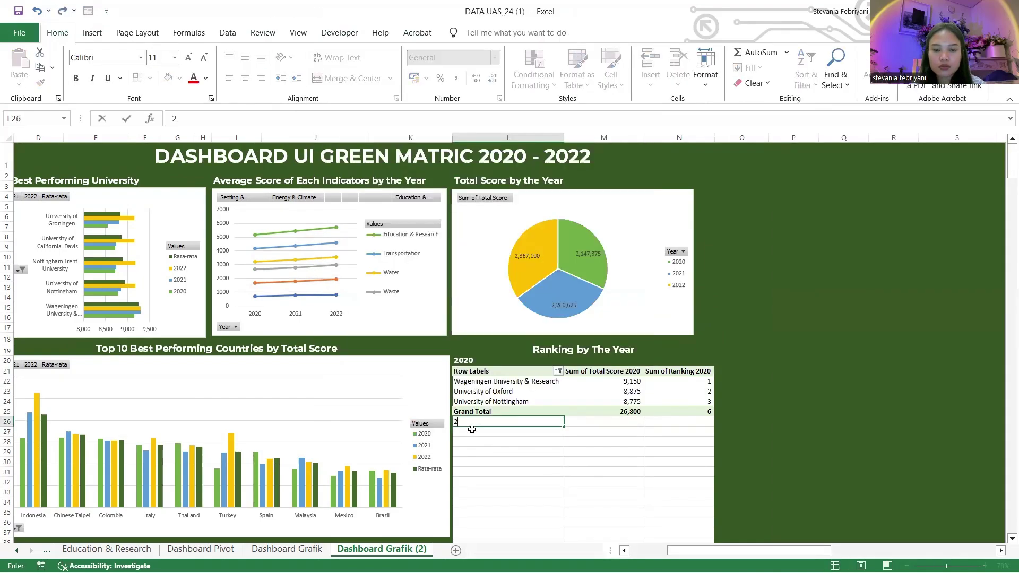
{"action": "type", "text": "2"}
{"action": "key", "text": "Up"}
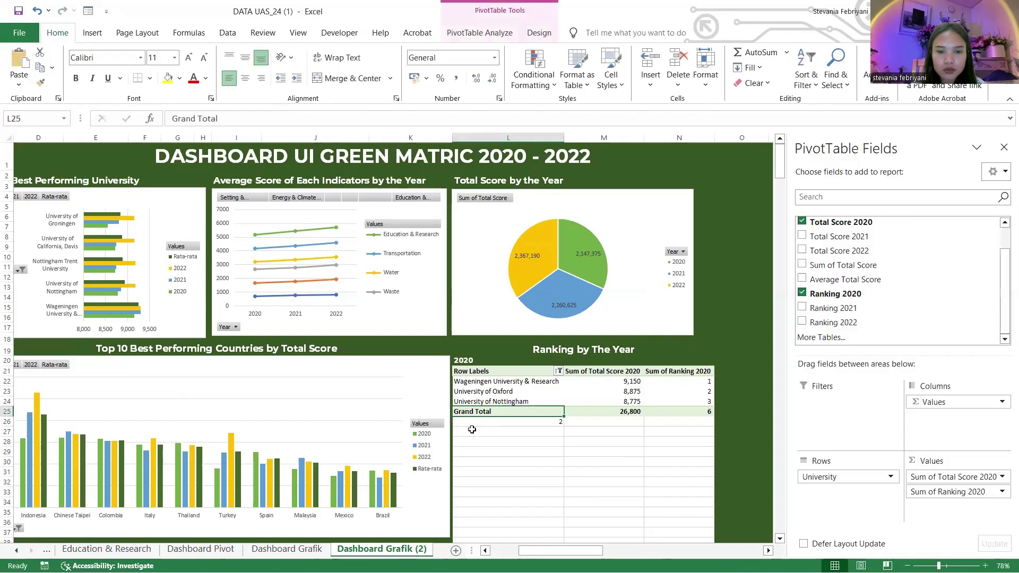
Copy the formatted 2020 heading from L20 into L26, directly below the 2020 ranking table.
{"action": "key", "text": "Down"}
{"action": "key", "text": "Up"}
{"action": "key", "text": "Up"}
{"action": "key", "text": "Up"}
{"action": "key", "text": "Up"}
{"action": "key", "text": "Up"}
{"action": "key", "text": "Up"}
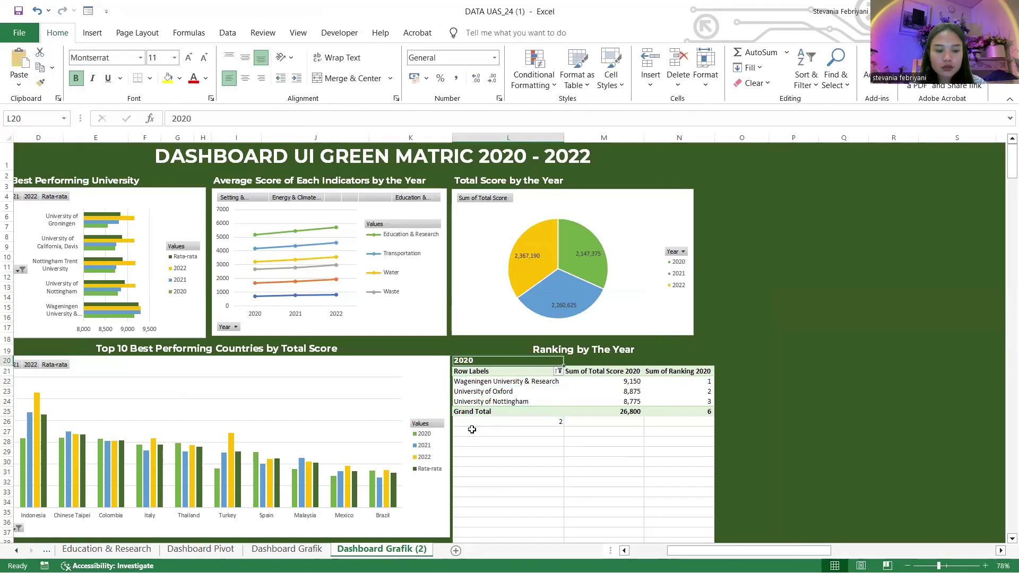
{"action": "key", "text": "ctrl+c"}
{"action": "key", "text": "Down"}
{"action": "key", "text": "Down"}
{"action": "key", "text": "Down"}
{"action": "key", "text": "Down"}
{"action": "key", "text": "Down"}
{"action": "key", "text": "Down"}
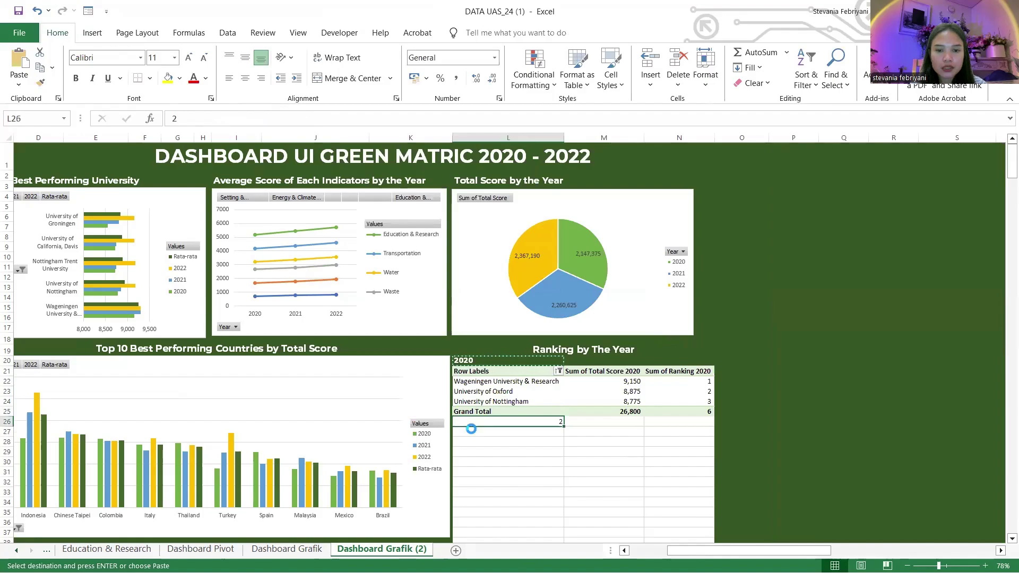
{"action": "key", "text": "Return"}
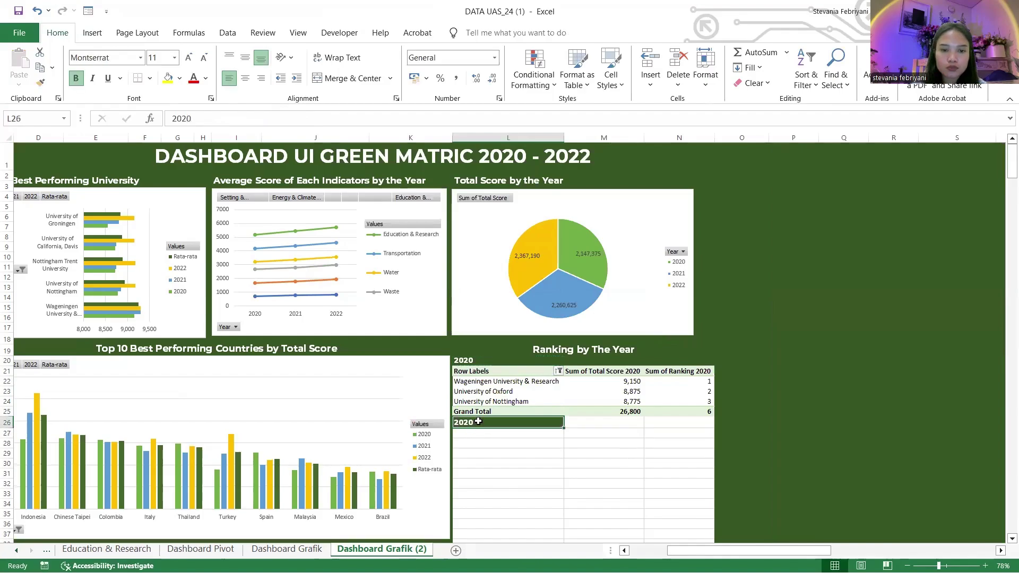
Change the copied heading in L26 to 2021.
{"action": "double_click", "coordinate": [478, 421]}
{"action": "key", "text": "BackSpace"}
{"action": "key", "text": "Return"}
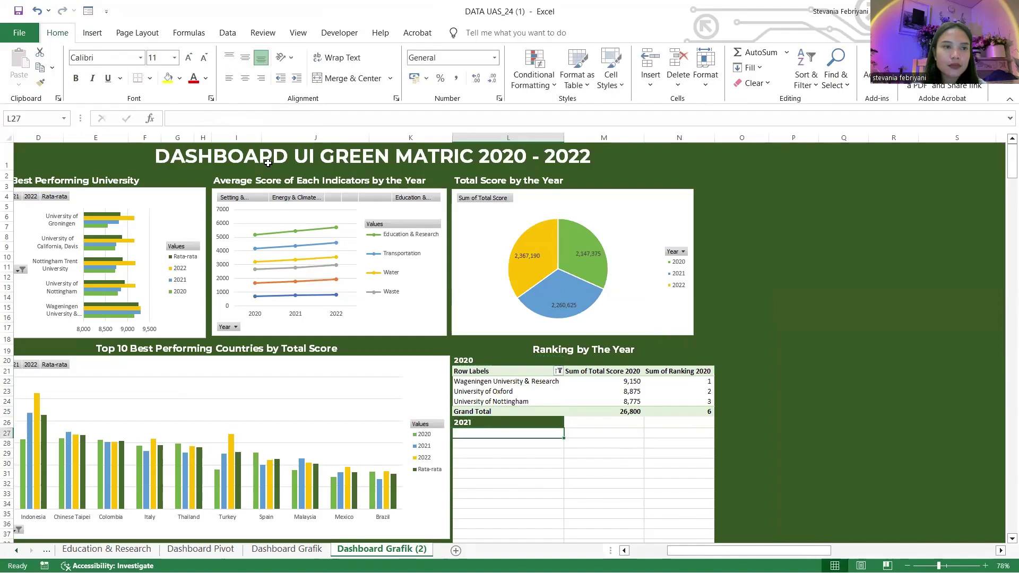
Insert a PivotTable at L27 of Dashboard Grafik (2), using the Total Score sheet's data table that starts at B2 as source.
{"action": "left_click", "coordinate": [92, 33]}
{"action": "left_click", "coordinate": [24, 61]}
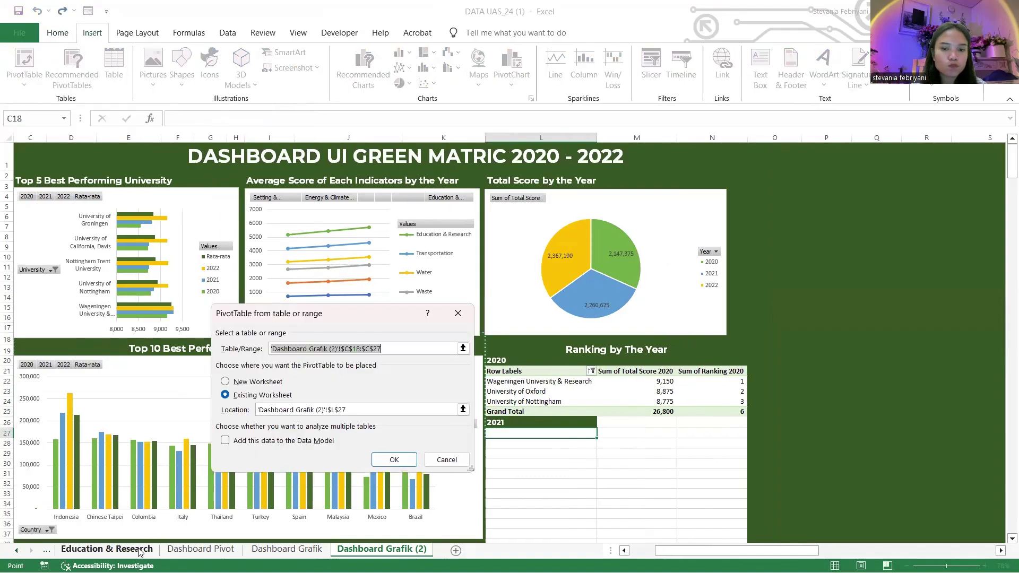
{"action": "scroll", "coordinate": [139, 552], "scroll_direction": "up", "scroll_amount": 4}
{"action": "scroll", "coordinate": [139, 552], "scroll_direction": "up", "scroll_amount": 4}
{"action": "left_click", "coordinate": [256, 548]}
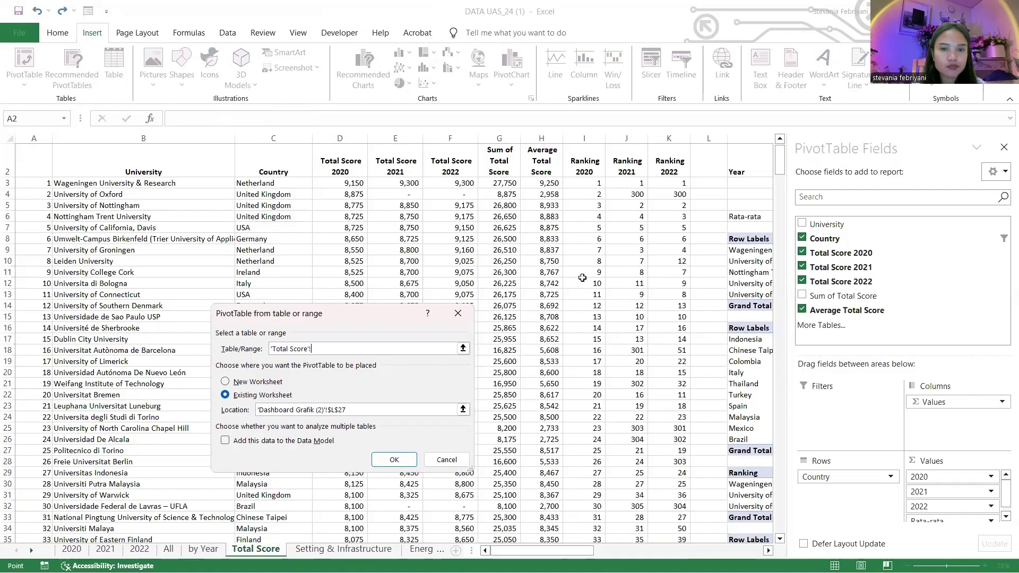
{"action": "left_click", "coordinate": [139, 177]}
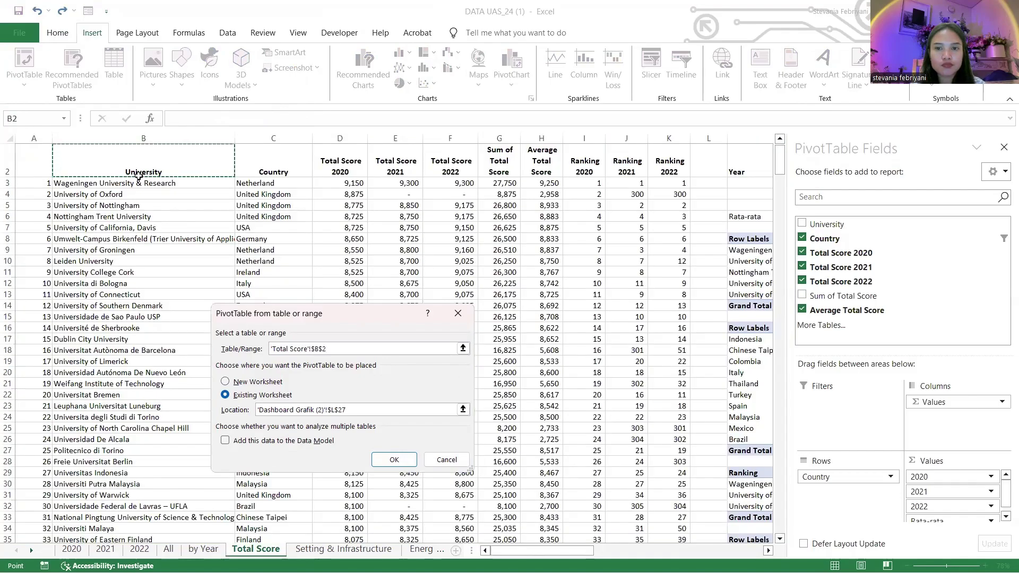
{"action": "key", "text": "Return"}
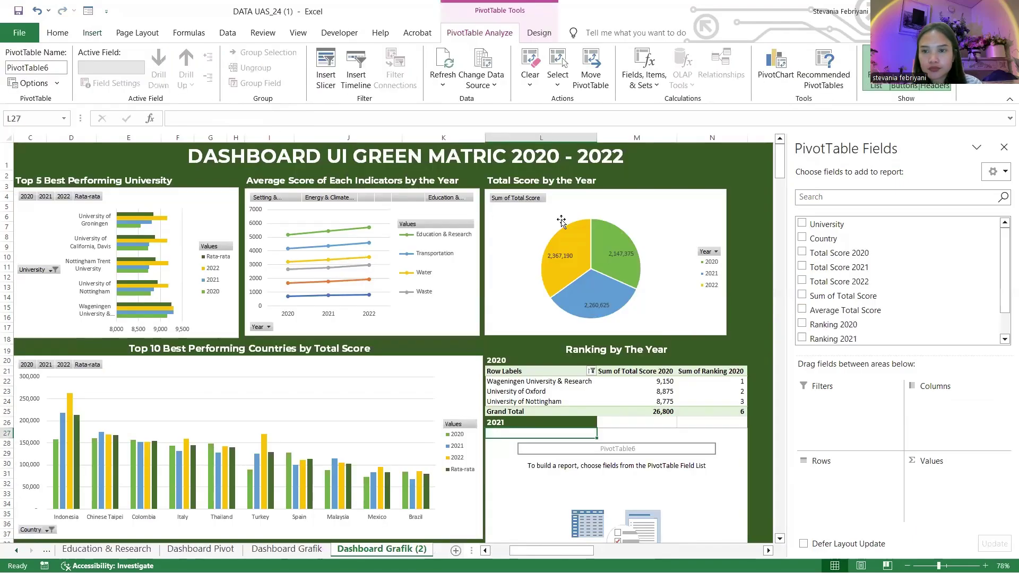
Add University to the new PivotTable's rows and Total Score 2021 and Ranking 2021 to its values.
{"action": "left_click", "coordinate": [801, 225]}
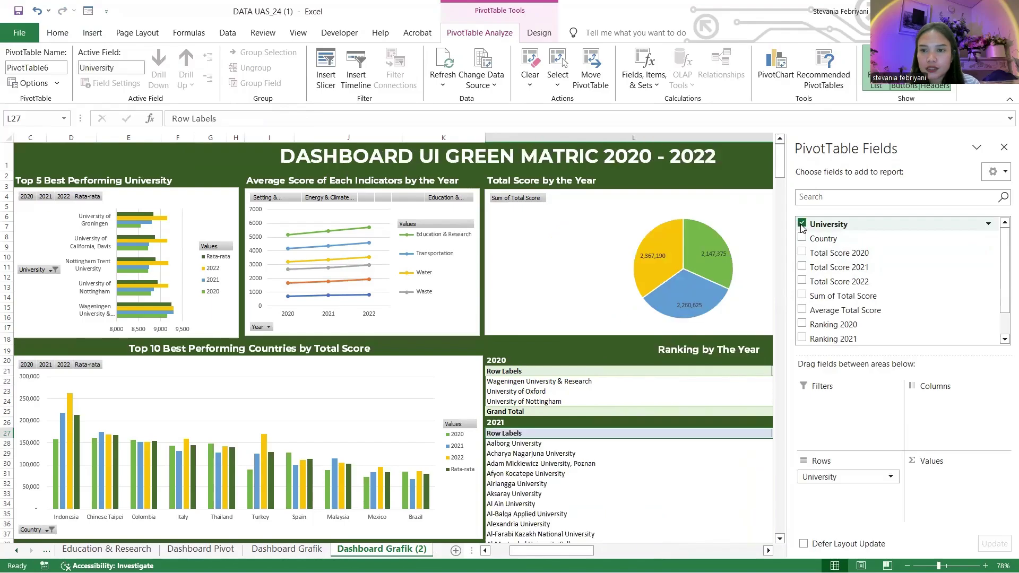
{"action": "left_click", "coordinate": [801, 267]}
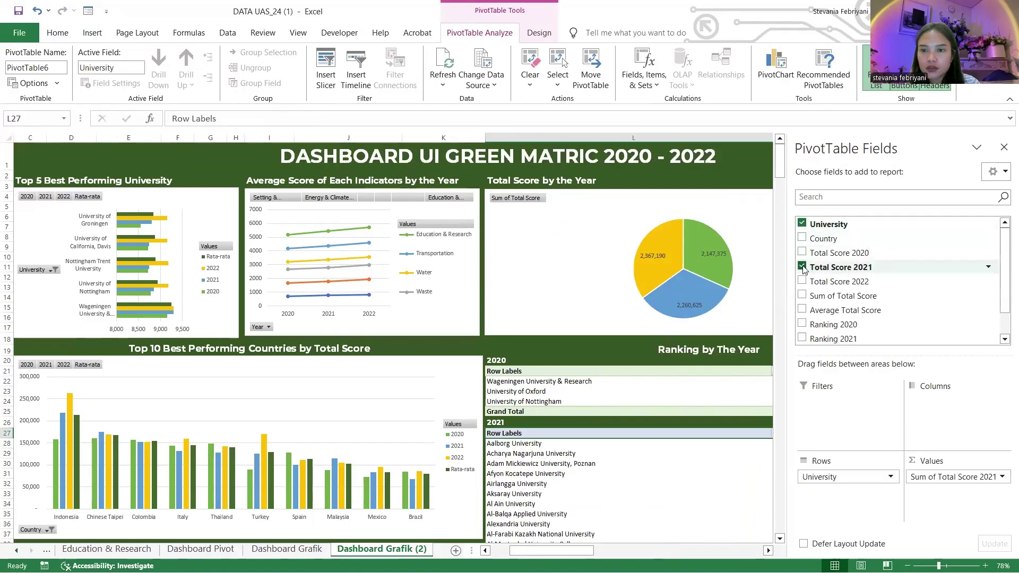
{"action": "left_click", "coordinate": [801, 339]}
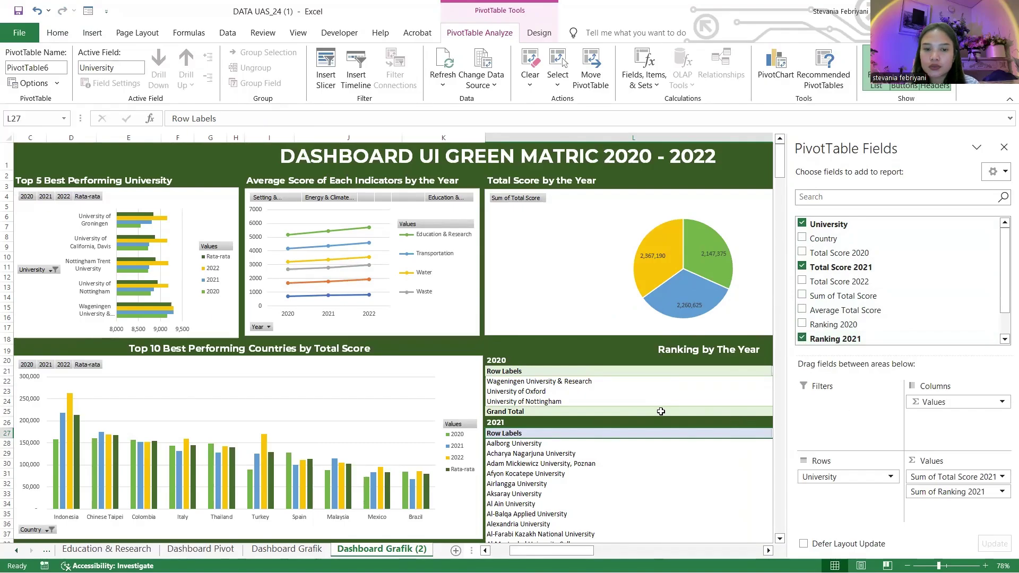
Filter the 2021 ranking PivotTable's universities to the Bottom 3 Items by Sum of Ranking 2021.
{"action": "scroll", "coordinate": [651, 427], "scroll_direction": "right", "scroll_amount": 3}
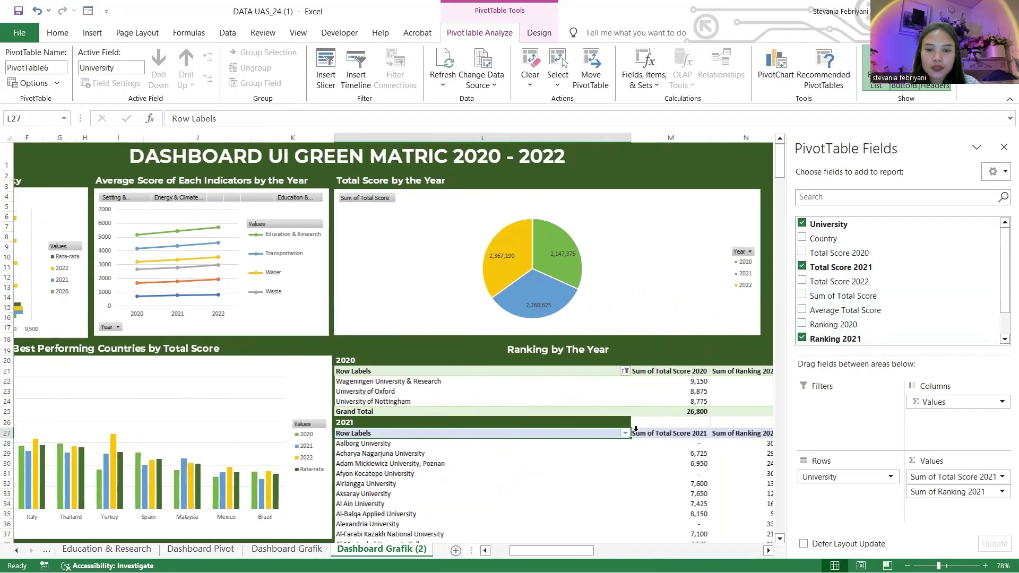
{"action": "left_click", "coordinate": [627, 433]}
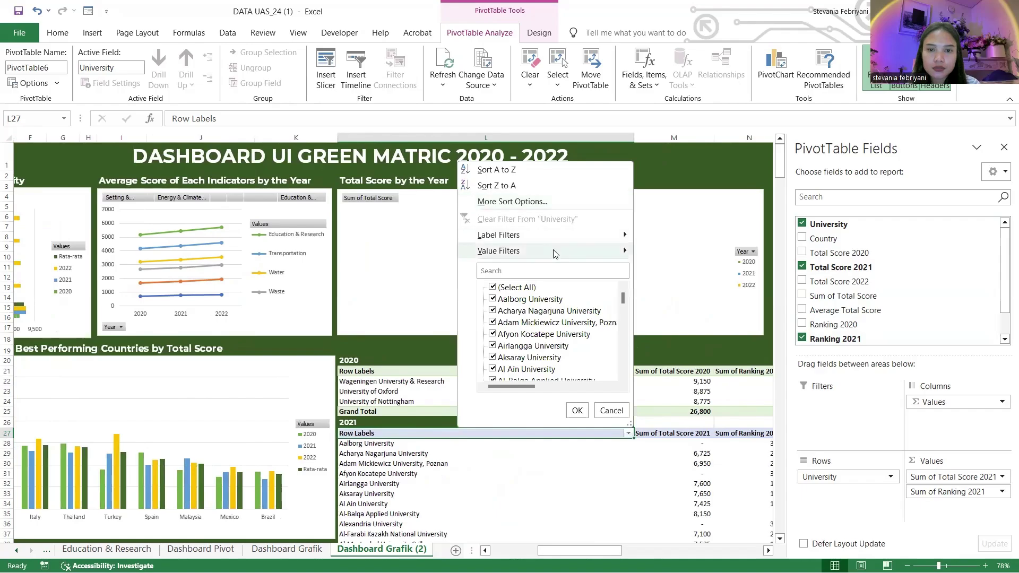
{"action": "mouse_move", "coordinate": [605, 251]}
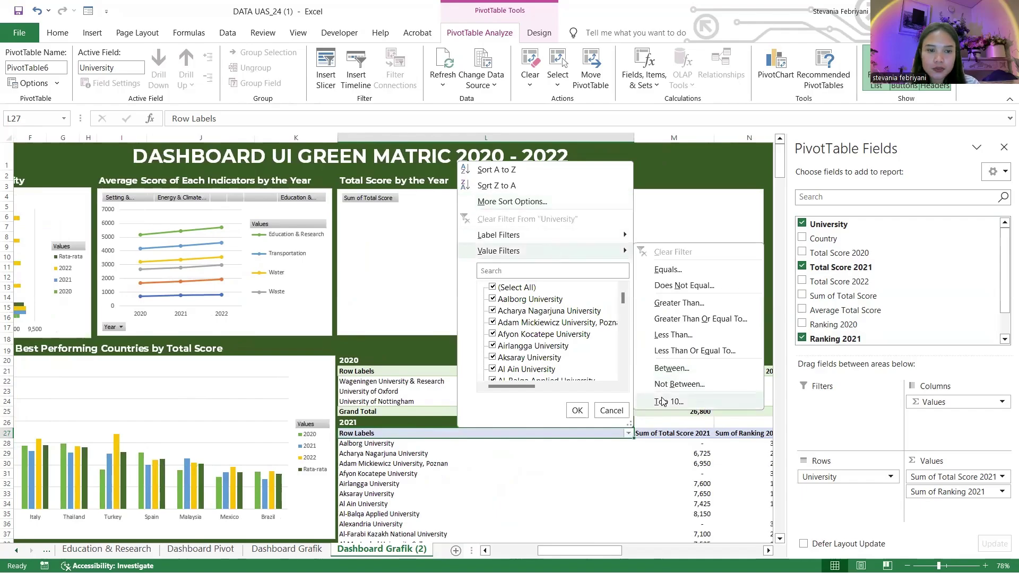
{"action": "left_click", "coordinate": [662, 402]}
{"action": "type", "text": "3"}
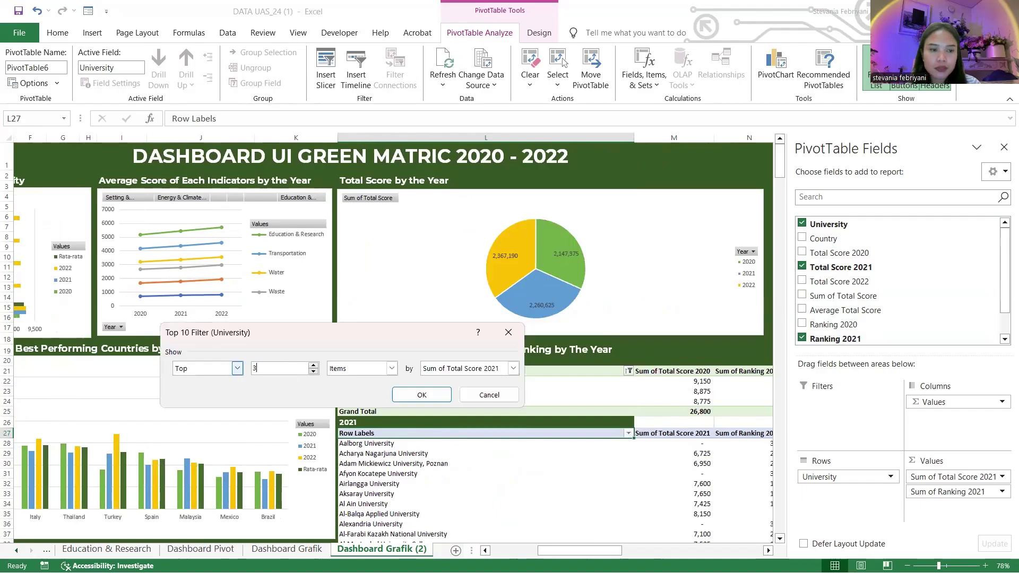
{"action": "left_click", "coordinate": [237, 368]}
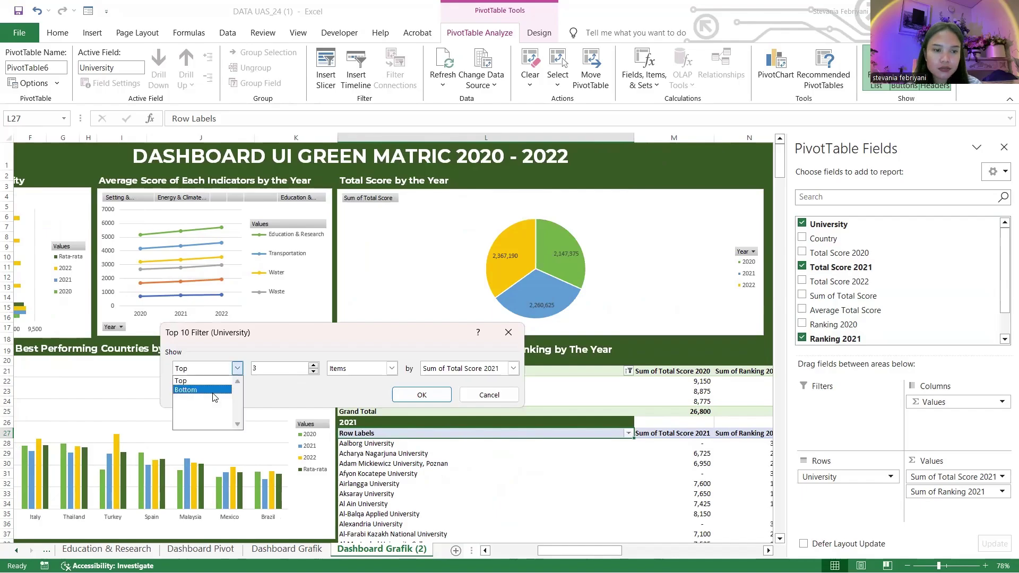
{"action": "left_click", "coordinate": [456, 373]}
{"action": "left_click", "coordinate": [455, 371]}
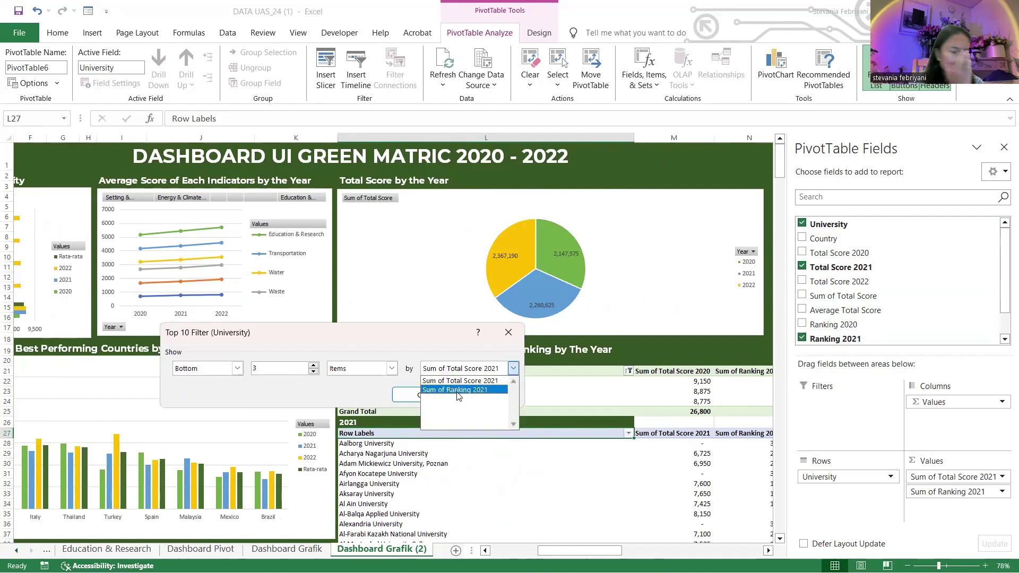
{"action": "left_click", "coordinate": [458, 390]}
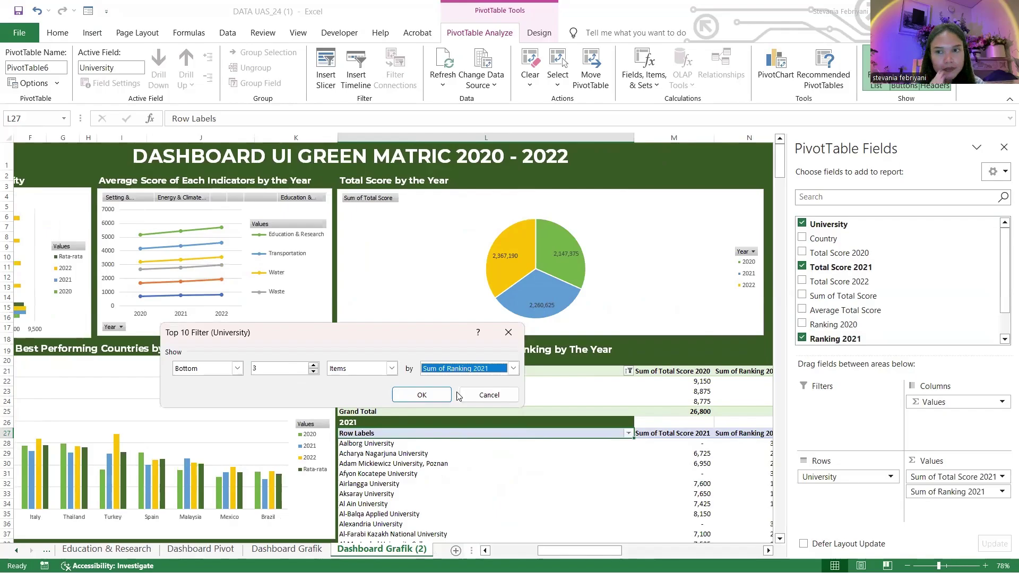
{"action": "left_click", "coordinate": [429, 396]}
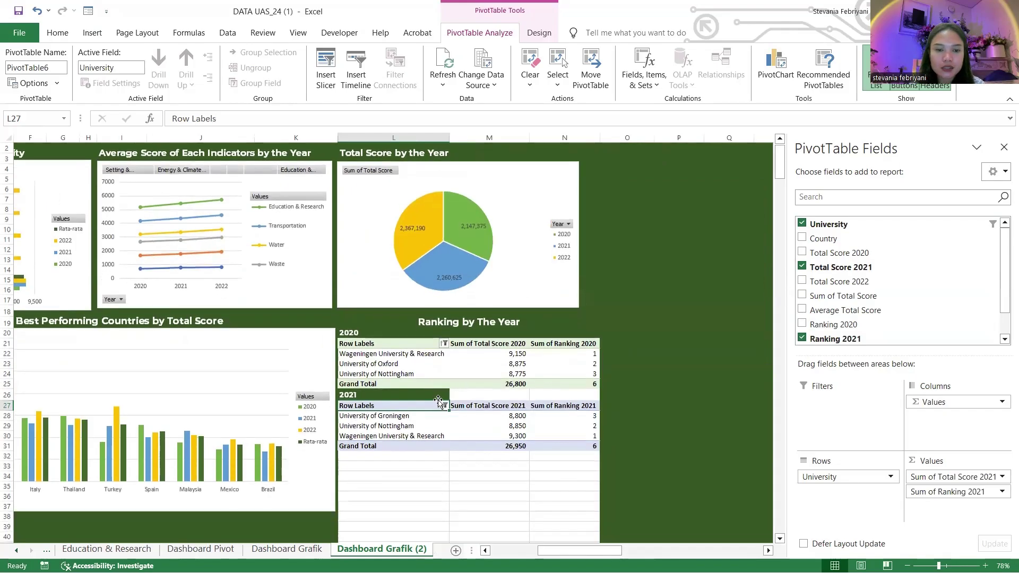
Sort the universities in the 2021 ranking PivotTable in ascending order by Sum of Ranking 2021.
{"action": "left_click", "coordinate": [444, 405]}
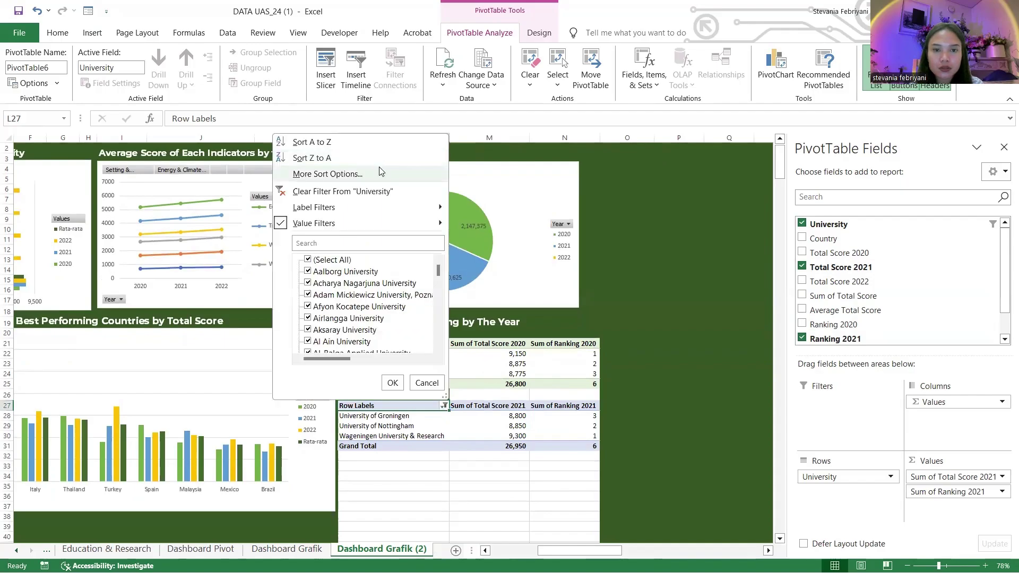
{"action": "left_click", "coordinate": [380, 172]}
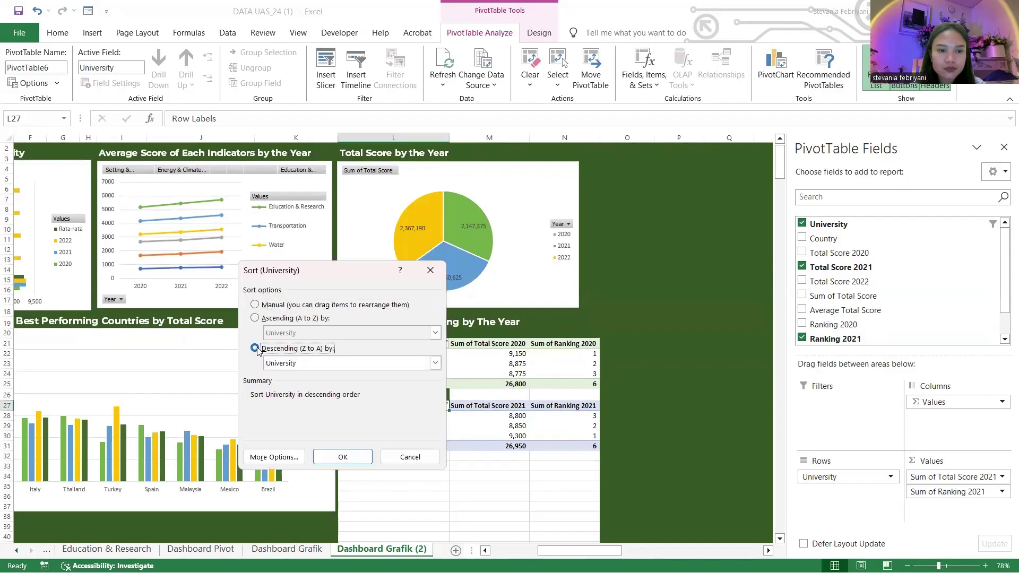
{"action": "left_click", "coordinate": [274, 319]}
{"action": "left_click", "coordinate": [284, 333]}
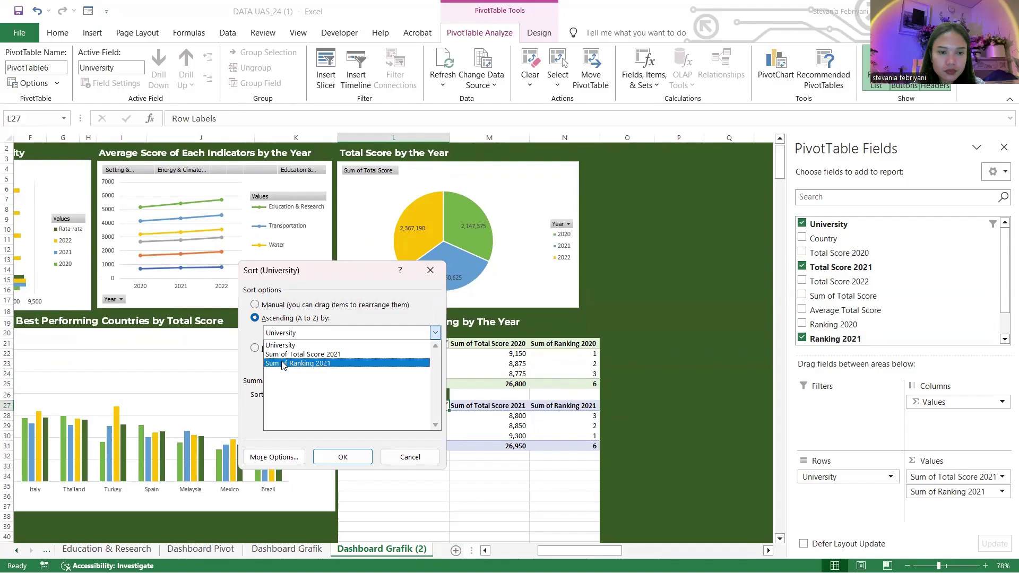
{"action": "left_click", "coordinate": [335, 455]}
Apply the green PivotTable style from the Light group to the 2021 ranking table.
{"action": "scroll", "coordinate": [419, 456], "scroll_direction": "down", "scroll_amount": 1}
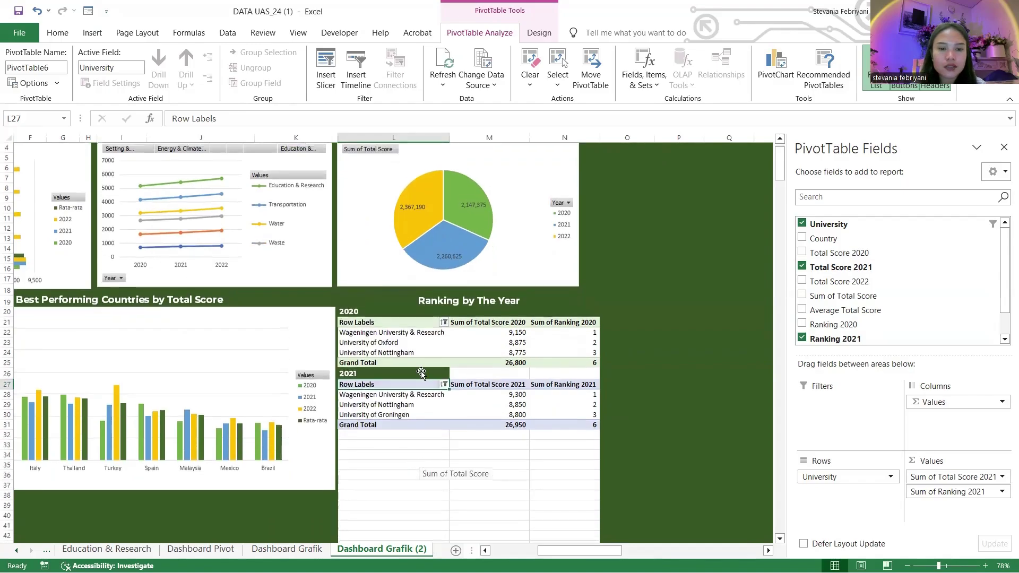
{"action": "left_click", "coordinate": [545, 32]}
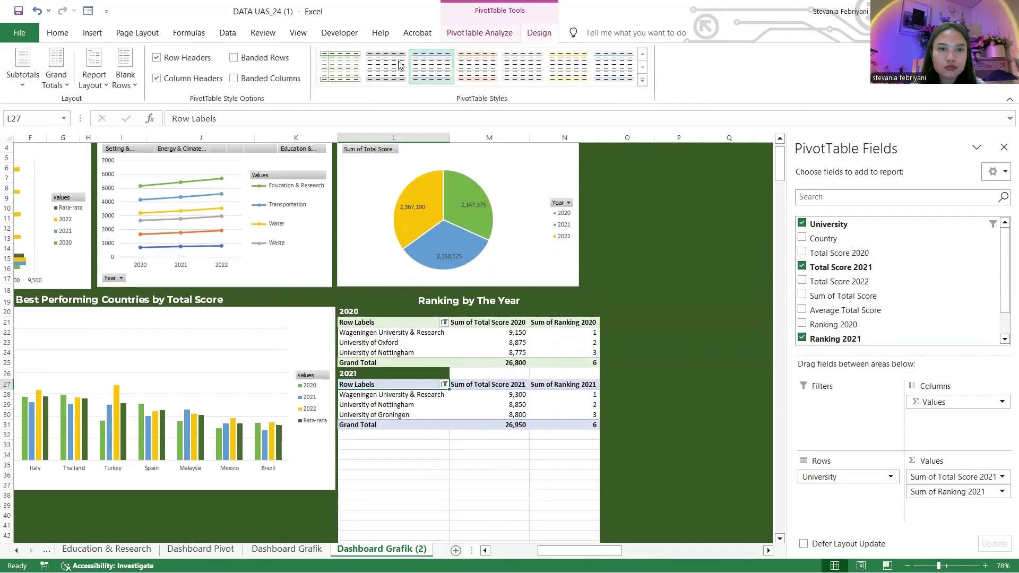
{"action": "left_click", "coordinate": [641, 80]}
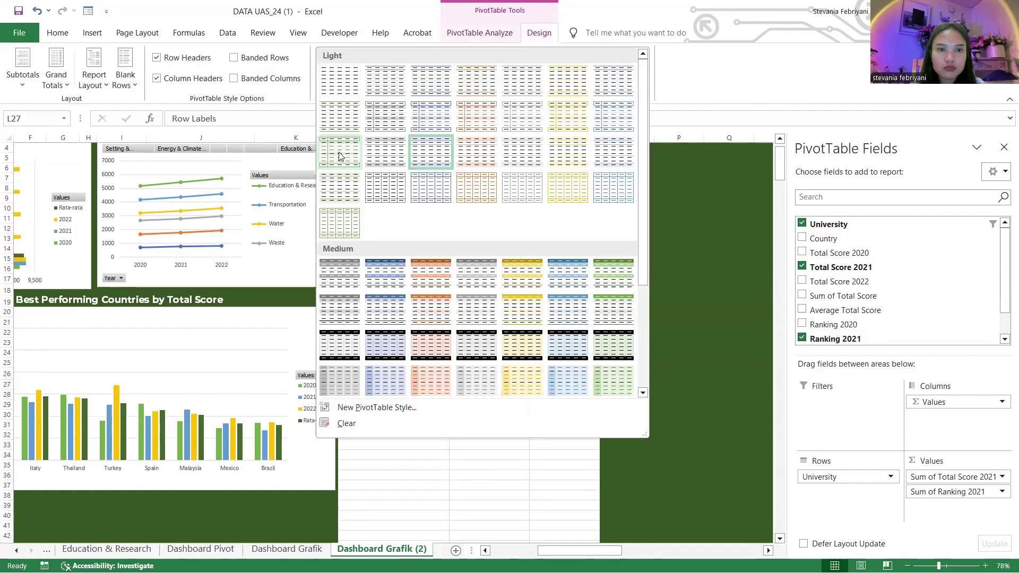
{"action": "left_click", "coordinate": [333, 195]}
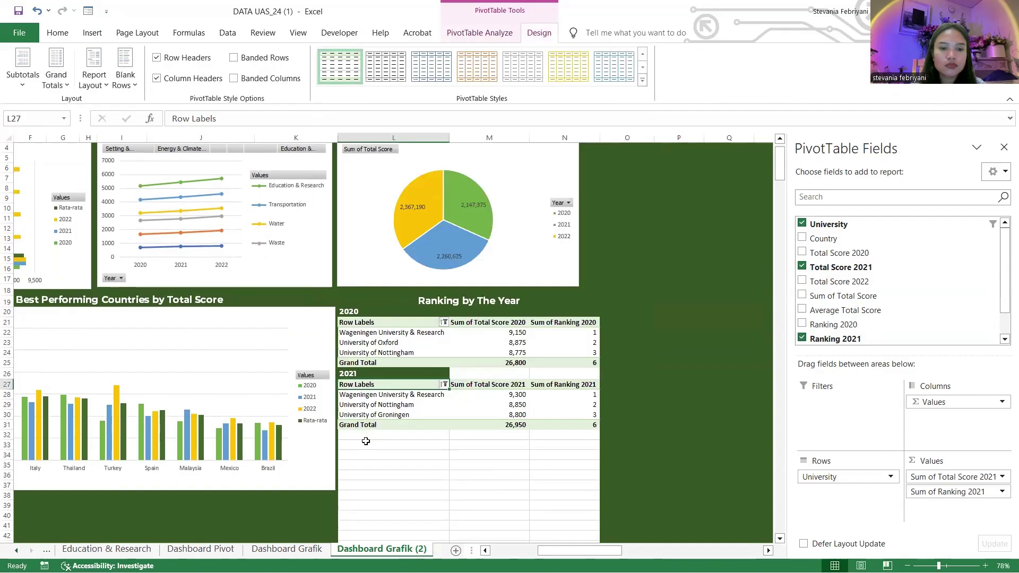
Copy the 2021 heading into L32 below the 2021 ranking table and change its text to 2022.
{"action": "left_click", "coordinate": [358, 371]}
{"action": "key", "text": "ctrl+c"}
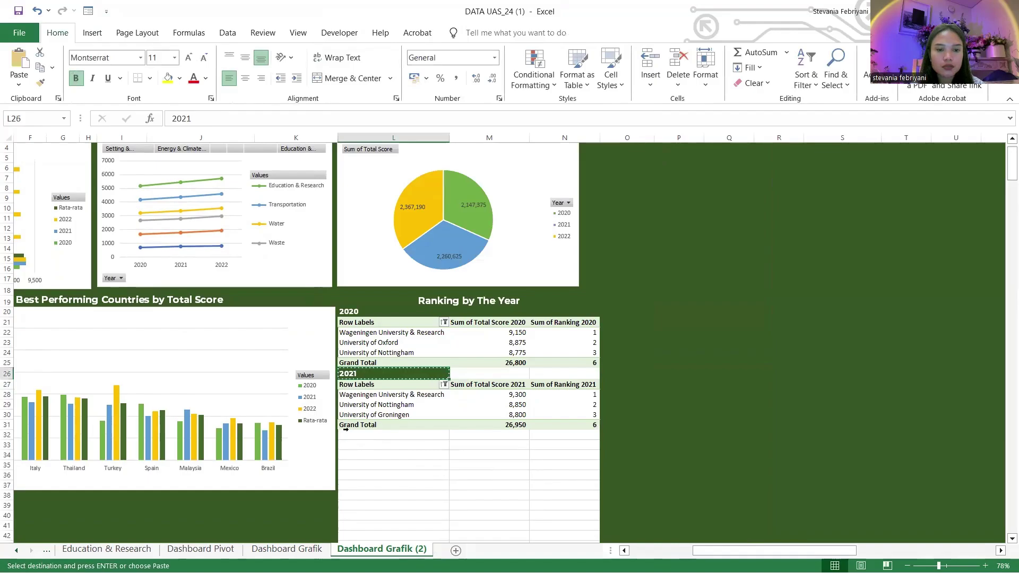
{"action": "left_click", "coordinate": [351, 438]}
{"action": "key", "text": "ctrl+v"}
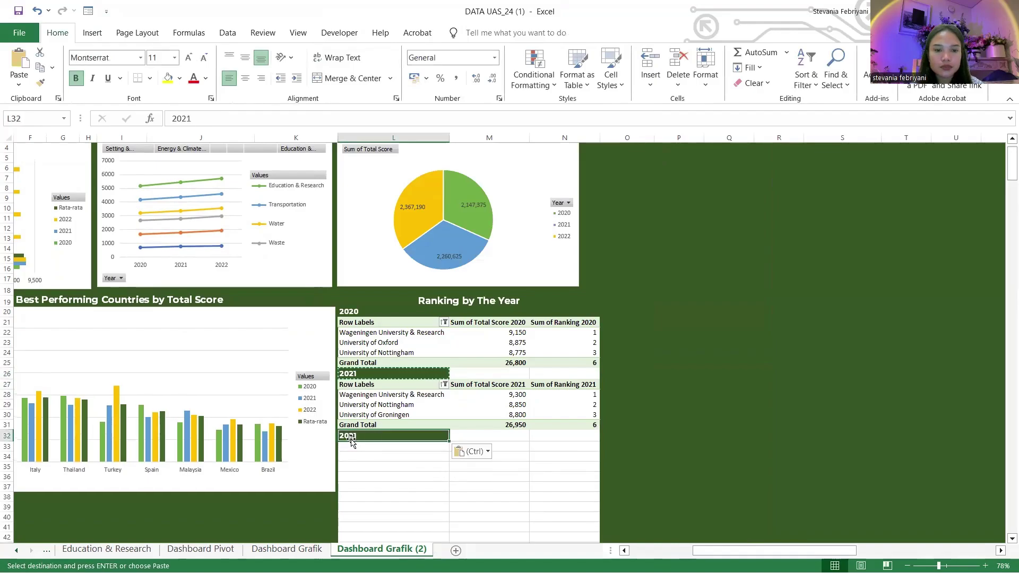
{"action": "double_click", "coordinate": [378, 436]}
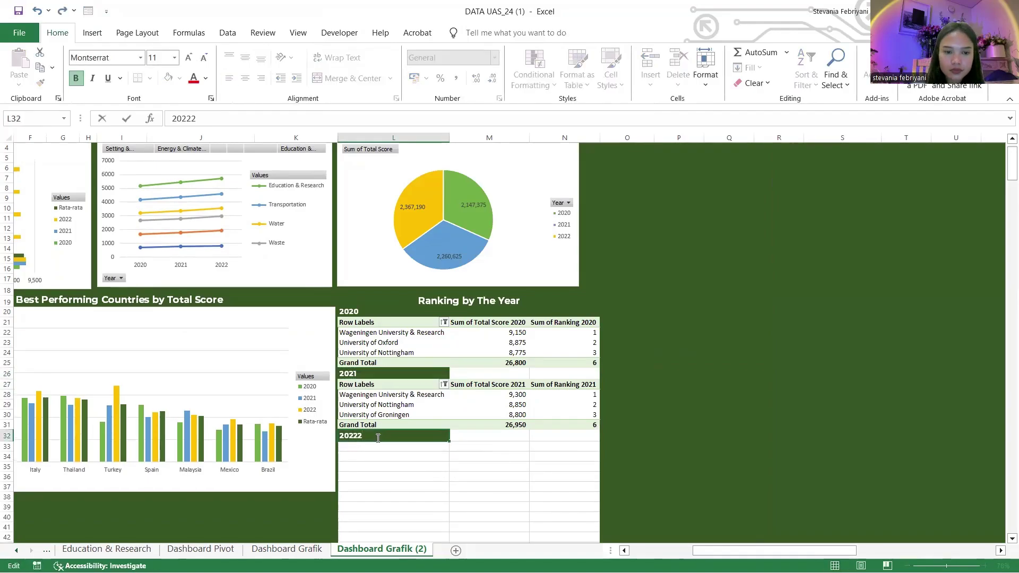
{"action": "key", "text": "BackSpace"}
{"action": "key", "text": "Return"}
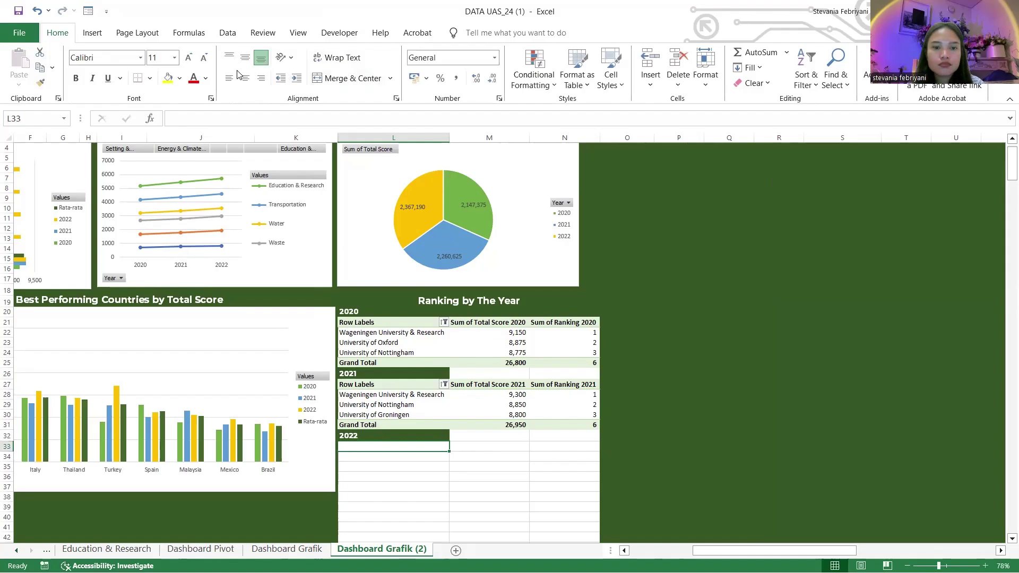
Insert a PivotTable at L33 under the 2022 heading, using the Total Score sheet's data table starting at B2 as the source.
{"action": "left_click", "coordinate": [93, 34]}
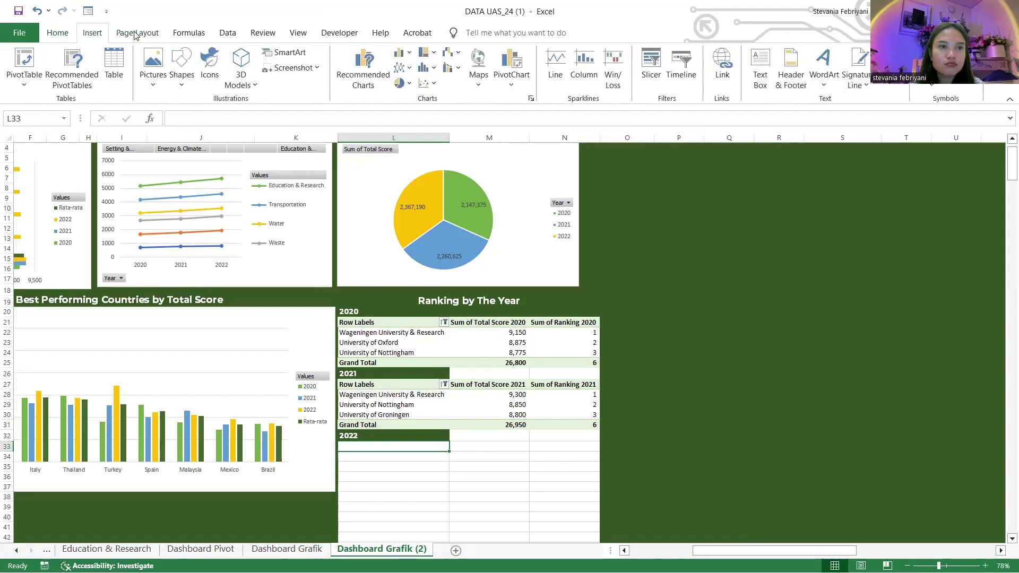
{"action": "left_click", "coordinate": [25, 60]}
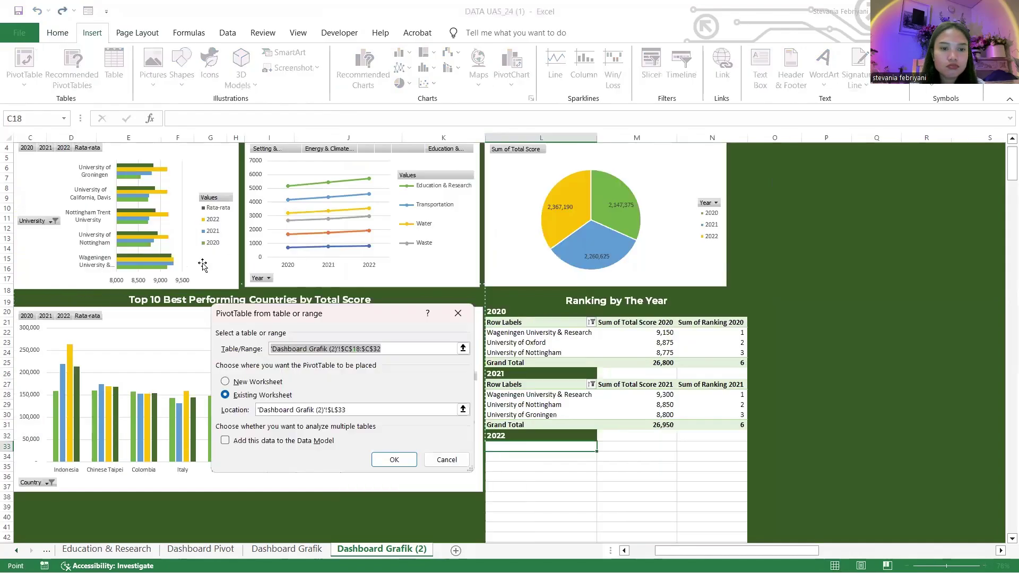
{"action": "scroll", "coordinate": [188, 552], "scroll_direction": "up", "scroll_amount": 5}
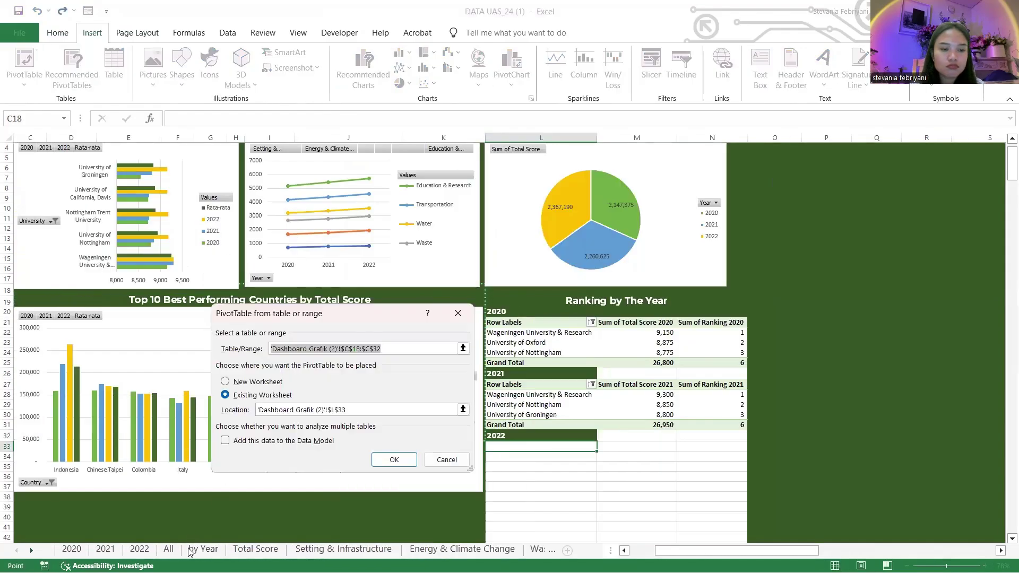
{"action": "left_click", "coordinate": [256, 548]}
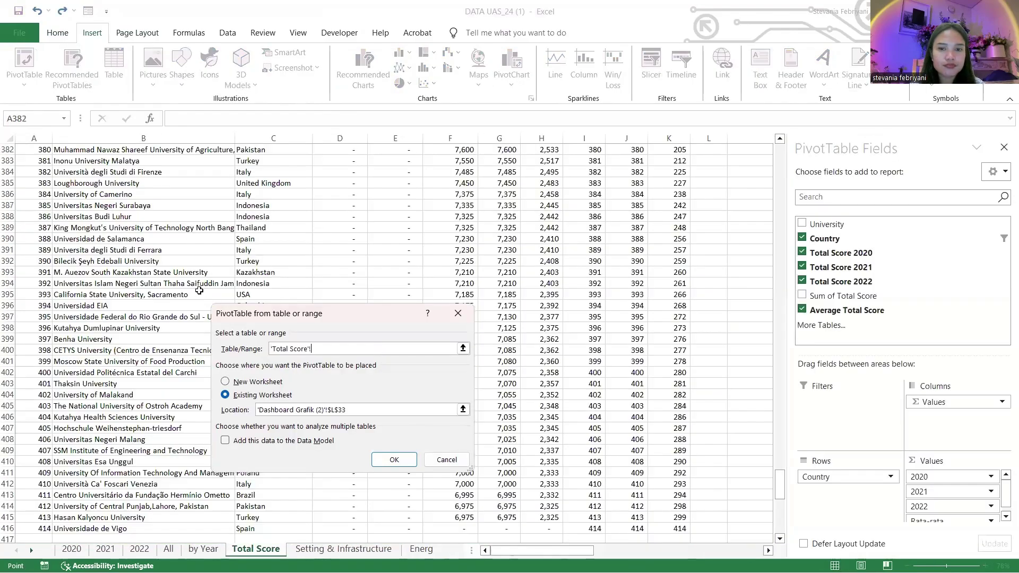
{"action": "scroll", "coordinate": [493, 221], "scroll_direction": "up", "scroll_amount": 19}
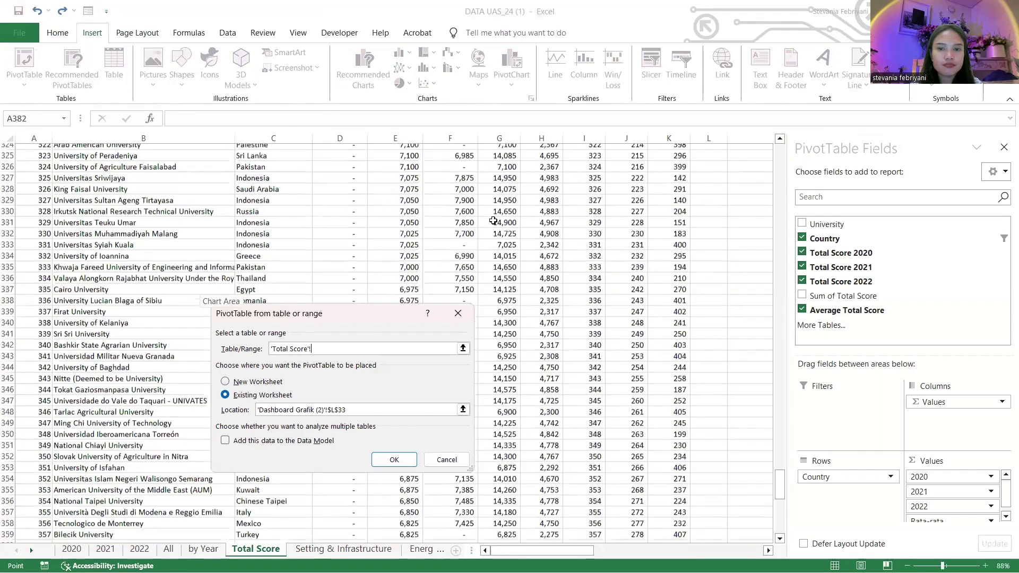
{"action": "scroll", "coordinate": [493, 221], "scroll_direction": "up", "scroll_amount": 3}
{"action": "scroll", "coordinate": [493, 221], "scroll_direction": "up", "scroll_amount": 20}
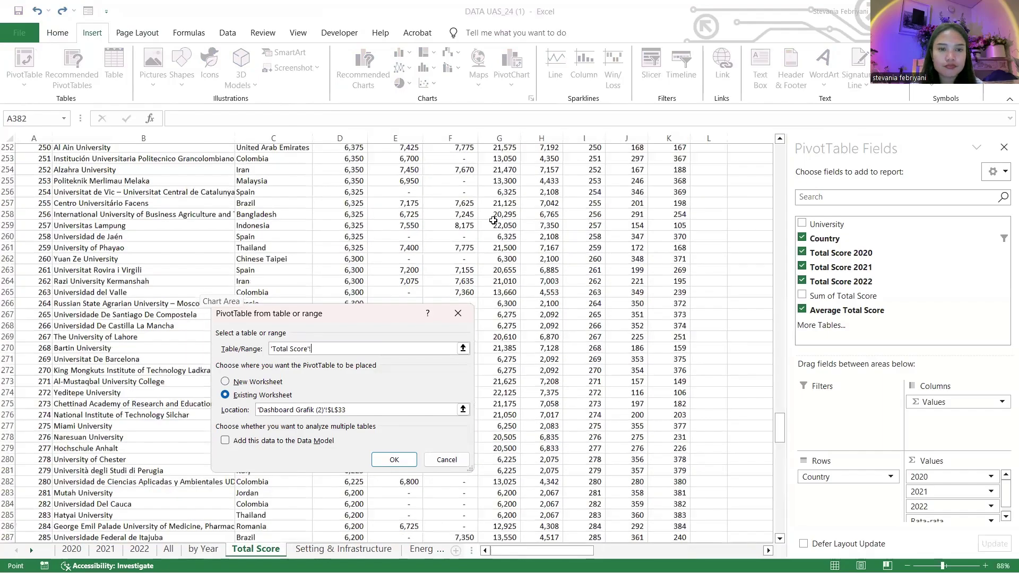
{"action": "key", "text": "ctrl+Home"}
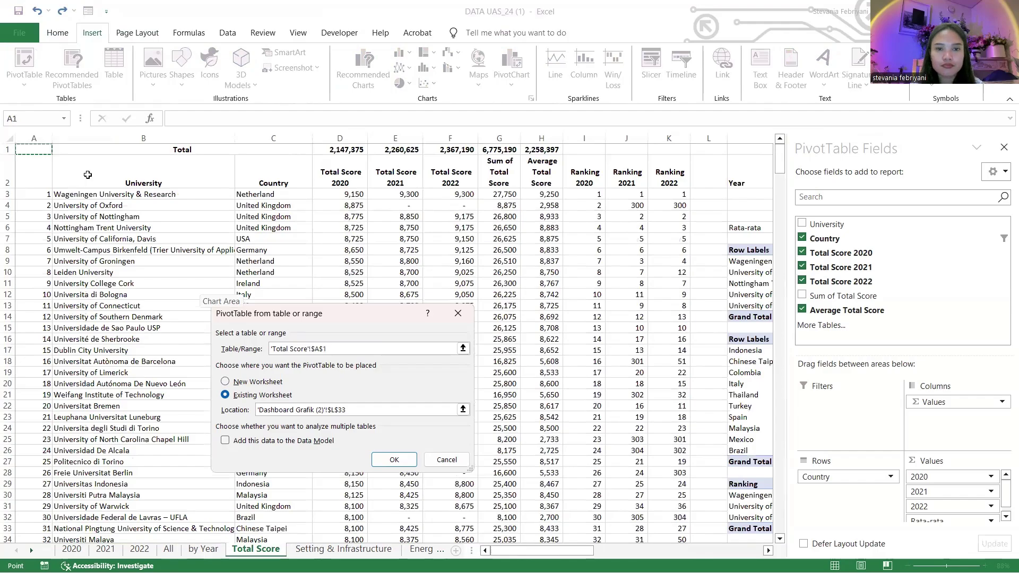
{"action": "key", "text": "Right"}
{"action": "key", "text": "Down"}
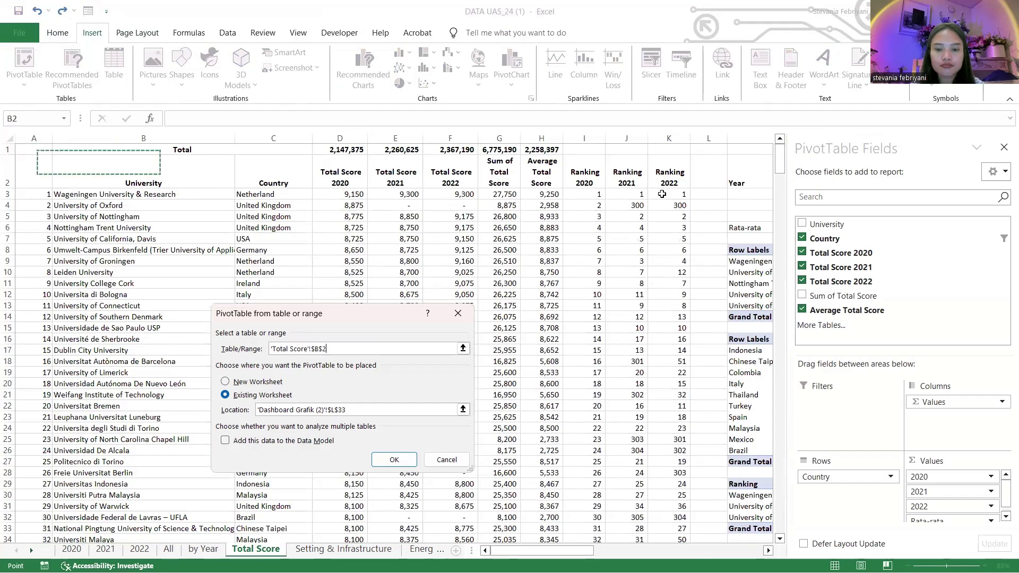
{"action": "key", "text": "ctrl+shift+Right"}
{"action": "key", "text": "ctrl+shift+Down"}
{"action": "key", "text": "Return"}
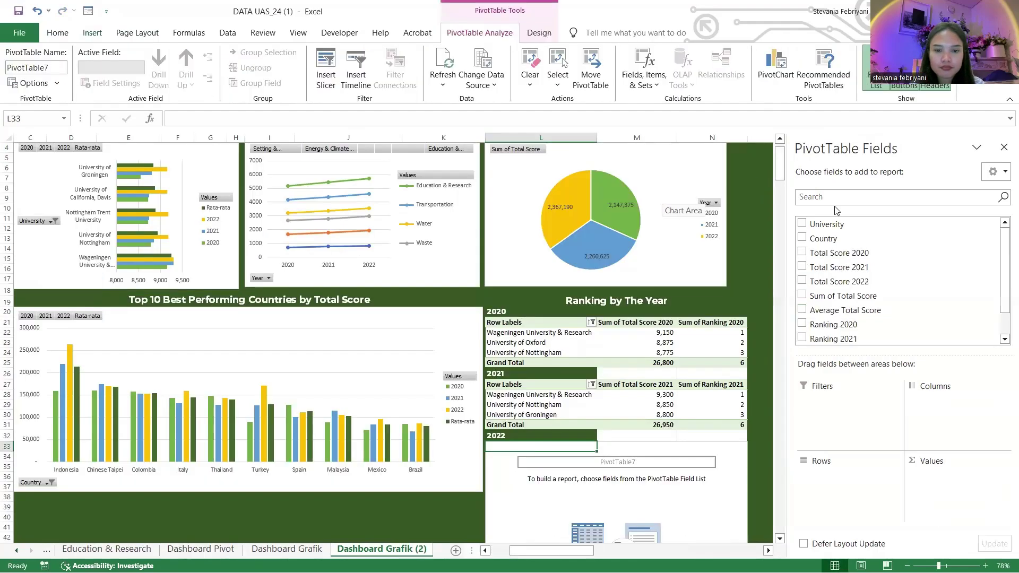
Add University as rows and Total Score 2022 and Ranking 2022 as values in the new PivotTable.
{"action": "left_click", "coordinate": [802, 225]}
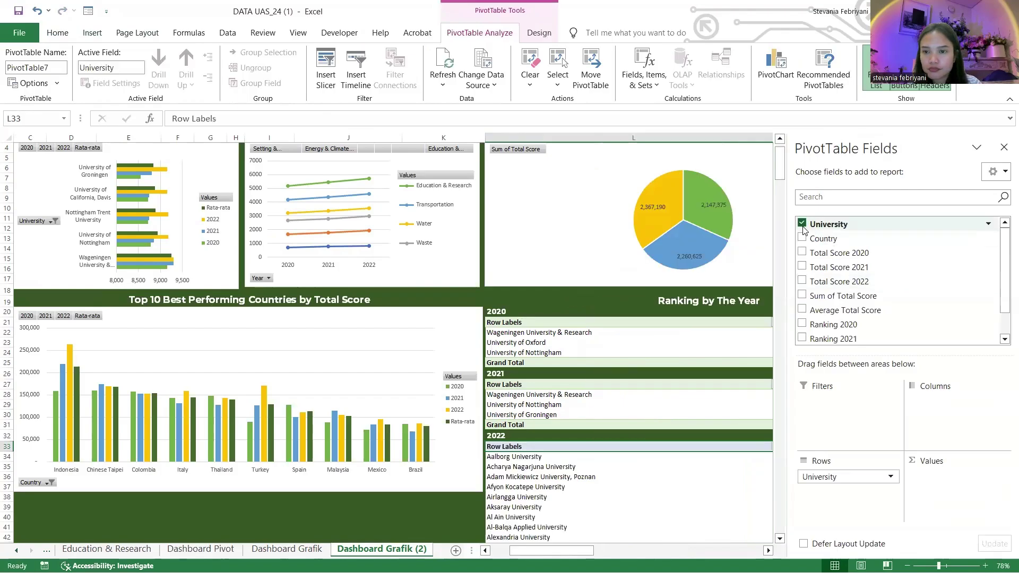
{"action": "left_click", "coordinate": [802, 281]}
{"action": "scroll", "coordinate": [809, 318], "scroll_direction": "down", "scroll_amount": 1}
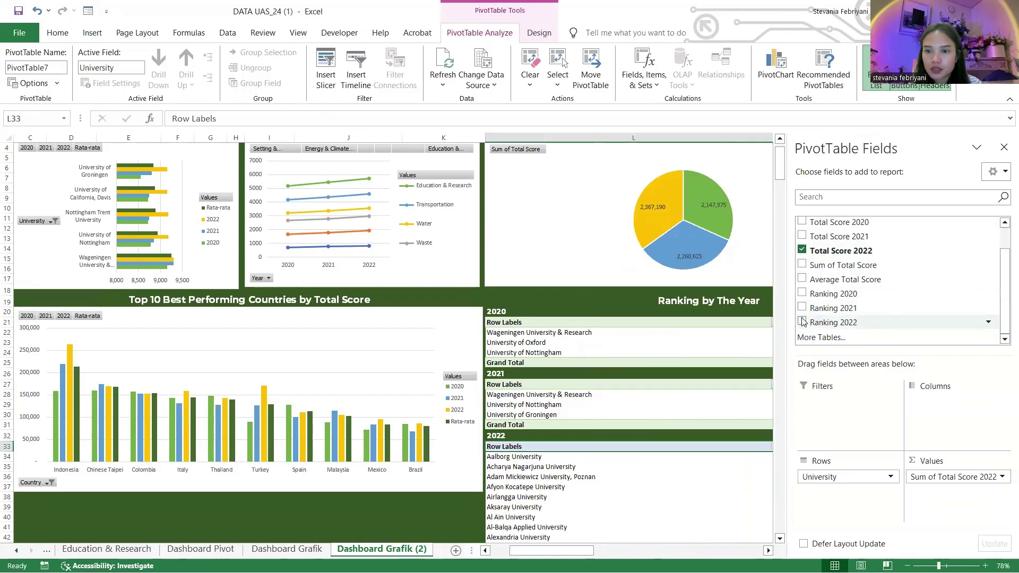
{"action": "left_click", "coordinate": [803, 322]}
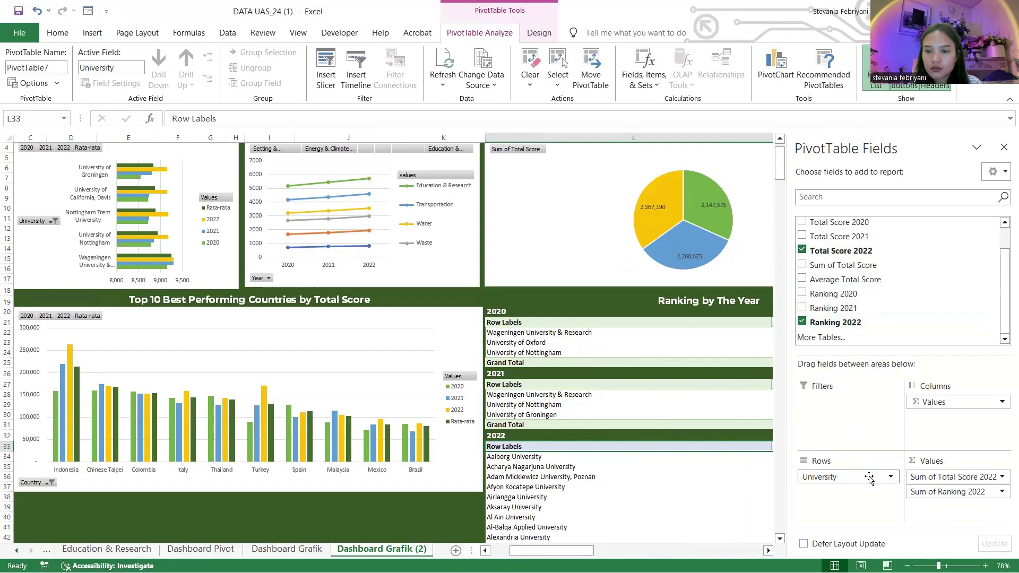
Filter the 2022 ranking PivotTable's universities to the Bottom 3 Items by Sum of Ranking 2022.
{"action": "scroll", "coordinate": [642, 443], "scroll_direction": "right", "scroll_amount": 3}
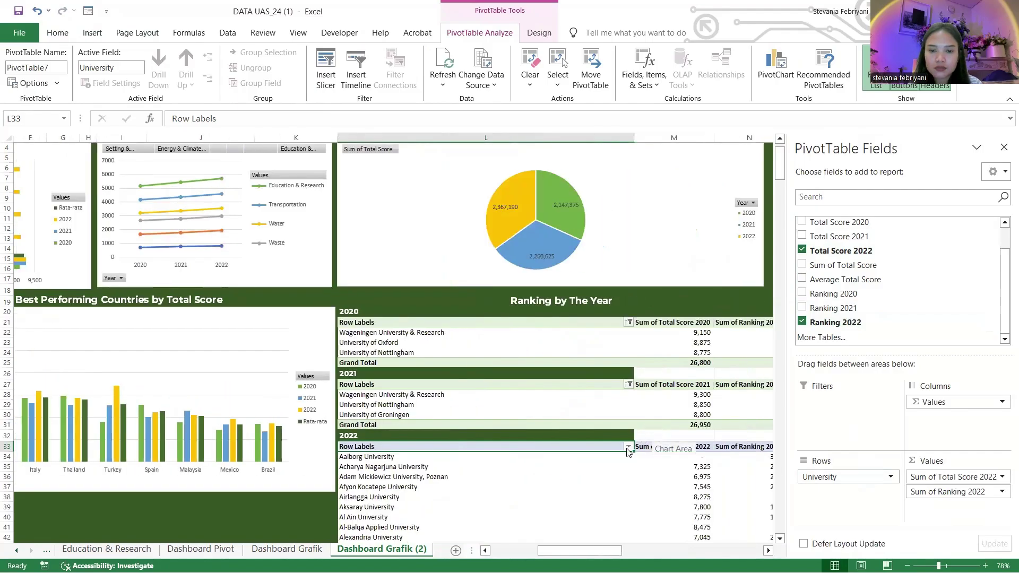
{"action": "left_click", "coordinate": [629, 446]}
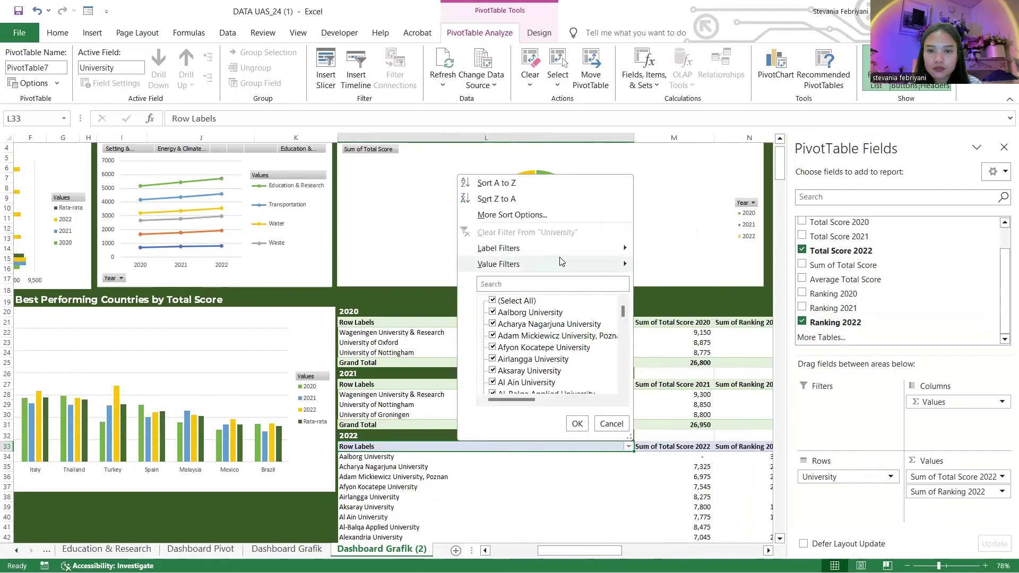
{"action": "mouse_move", "coordinate": [561, 261]}
{"action": "left_click", "coordinate": [669, 415]}
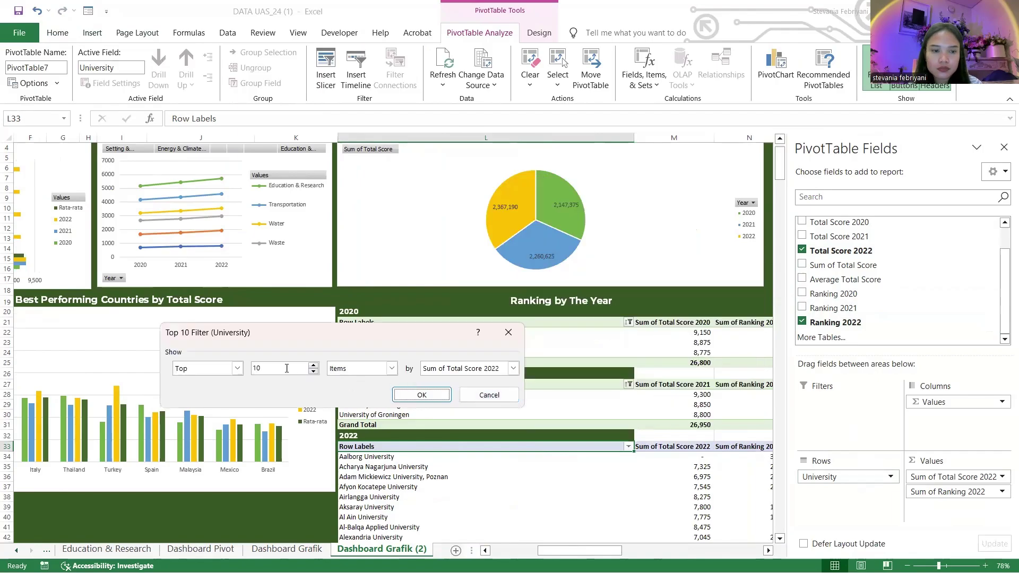
{"action": "left_click_drag", "start_coordinate": [285, 369], "coordinate": [175, 371]}
{"action": "type", "text": "3"}
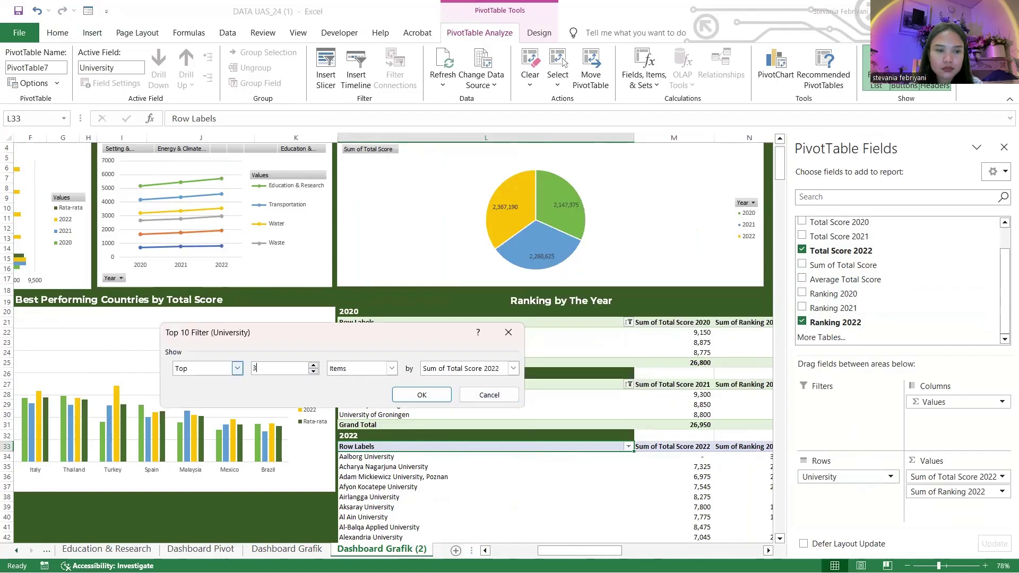
{"action": "left_click", "coordinate": [207, 371]}
{"action": "left_click", "coordinate": [201, 391]}
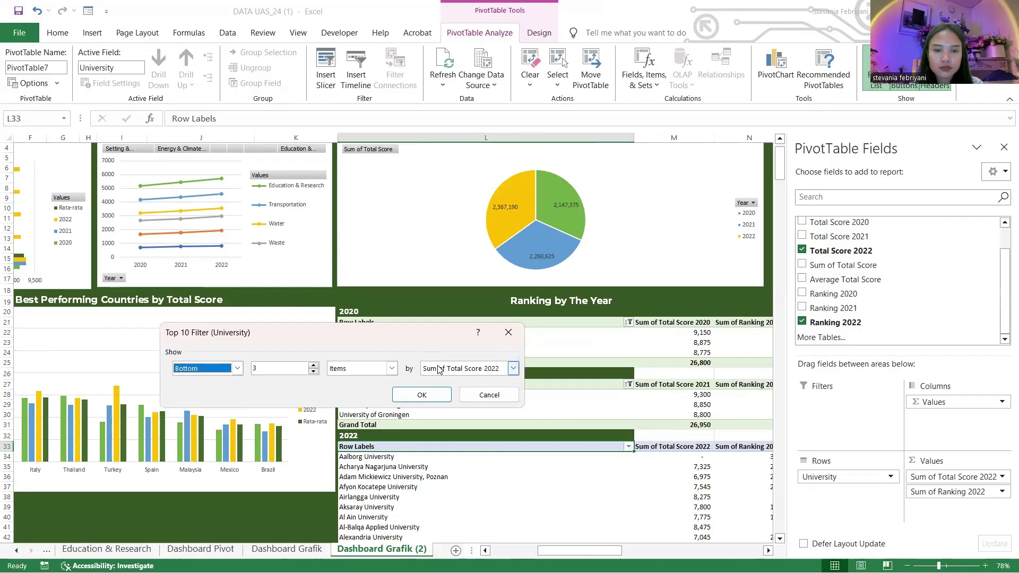
{"action": "left_click", "coordinate": [441, 373]}
{"action": "left_click", "coordinate": [438, 390]}
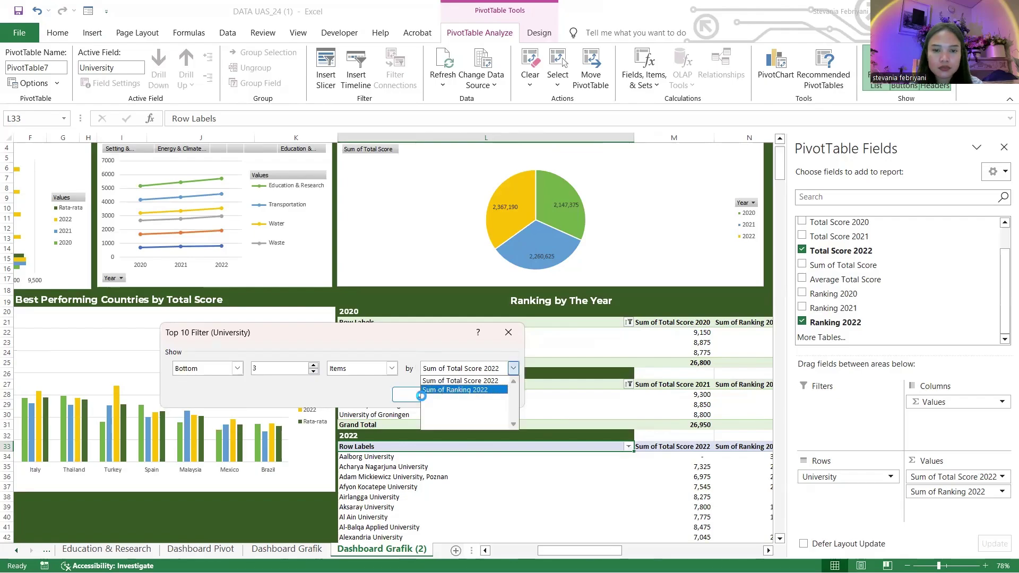
{"action": "left_click", "coordinate": [419, 396]}
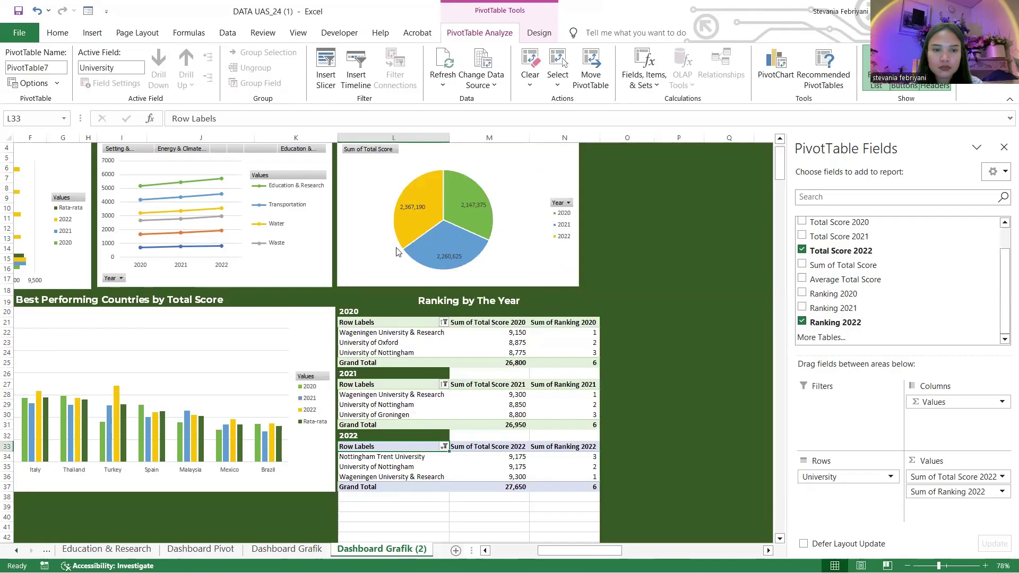
Sort the universities in the 2022 ranking PivotTable in ascending order by Sum of Ranking 2022.
{"action": "key", "text": "alt+Down"}
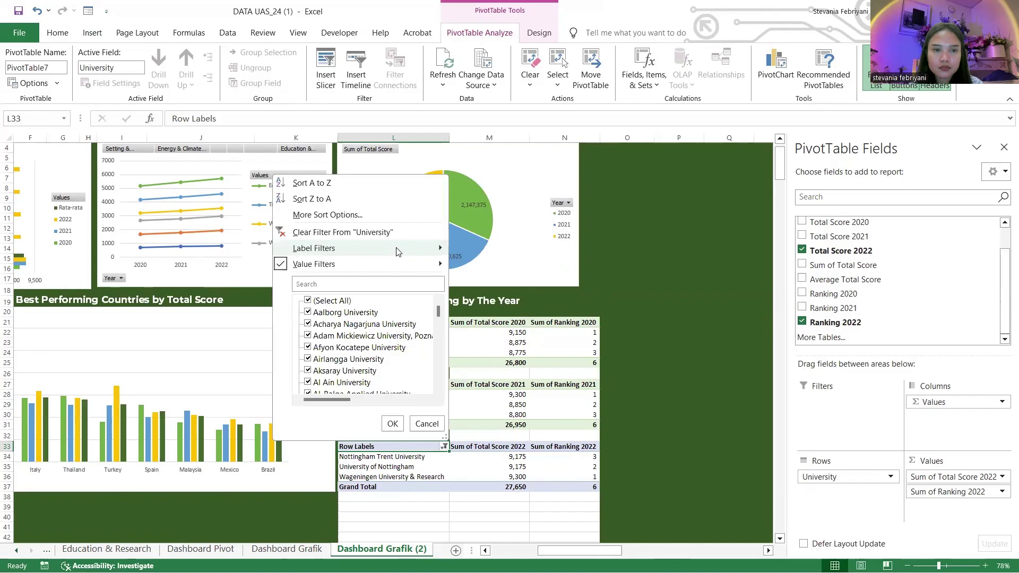
{"action": "left_click", "coordinate": [399, 216]}
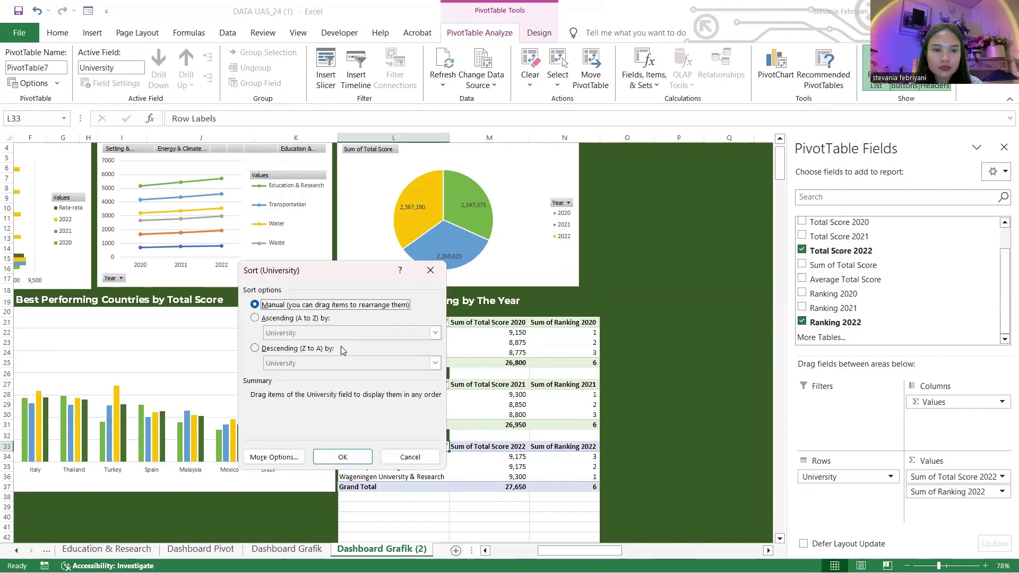
{"action": "left_click", "coordinate": [300, 320]}
{"action": "left_click", "coordinate": [302, 333]}
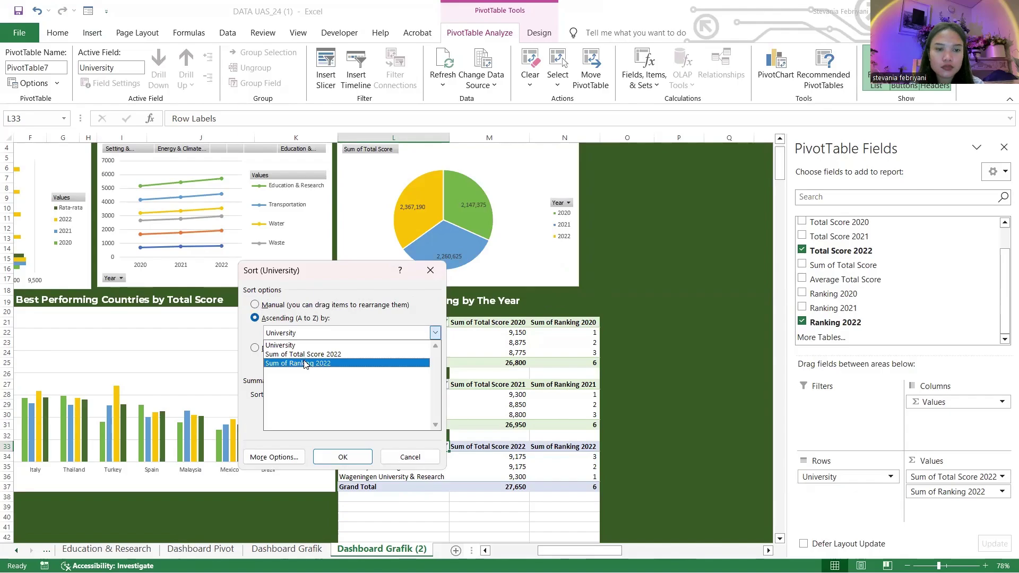
{"action": "left_click", "coordinate": [304, 364]}
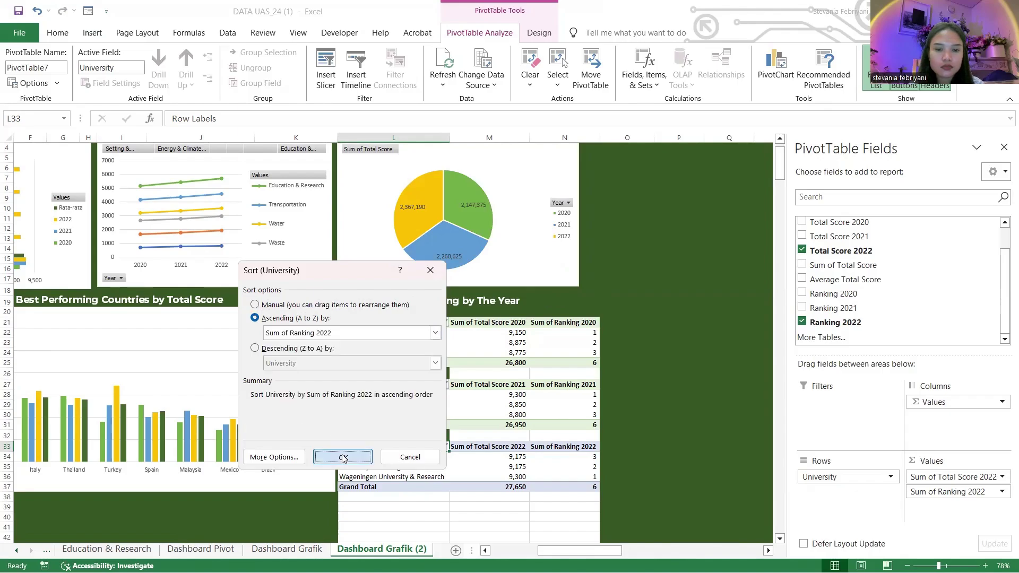
{"action": "left_click", "coordinate": [342, 456]}
Apply the green PivotTable style from the Light group to the 2022 ranking table.
{"action": "scroll", "coordinate": [339, 456], "scroll_direction": "down", "scroll_amount": 1}
{"action": "left_click", "coordinate": [538, 32]}
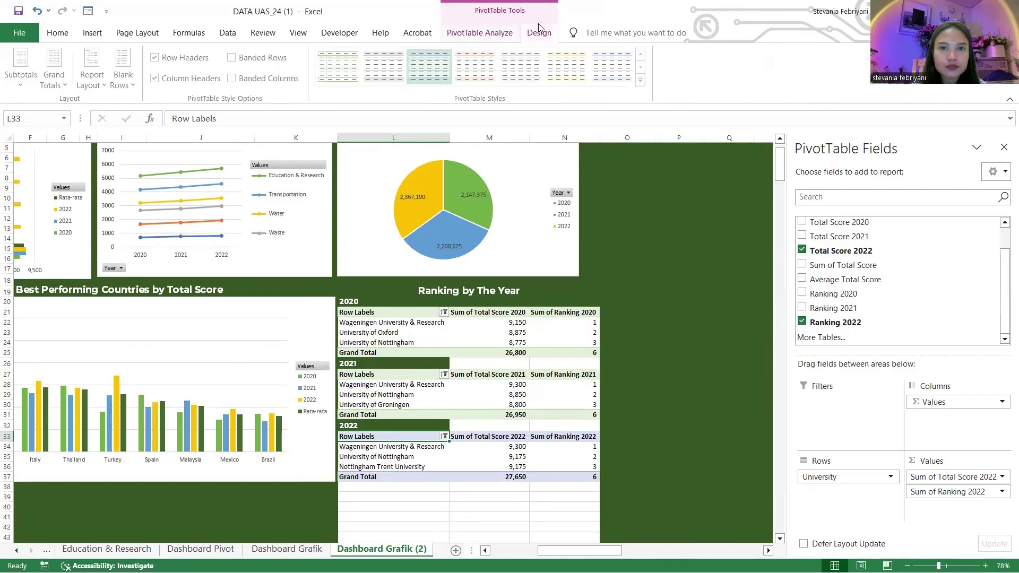
{"action": "left_click", "coordinate": [643, 83]}
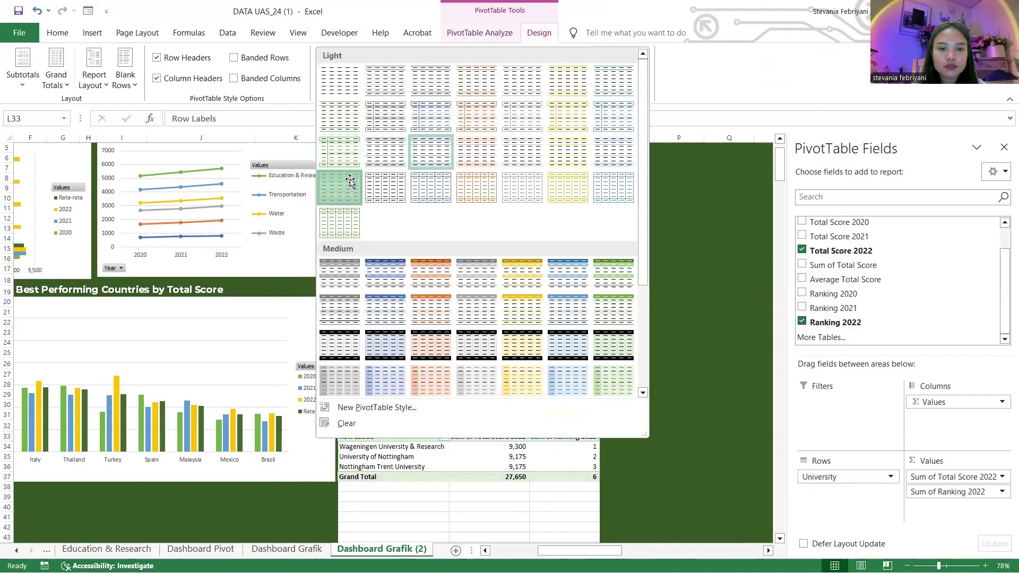
{"action": "left_click", "coordinate": [351, 181]}
{"action": "scroll", "coordinate": [424, 372], "scroll_direction": "down", "scroll_amount": 1}
Examine the whole dashboard with its slicers, pivot charts and yearly ranking tables, including the Top 10 Best Performing Countries chart.
{"action": "left_click", "coordinate": [441, 405]}
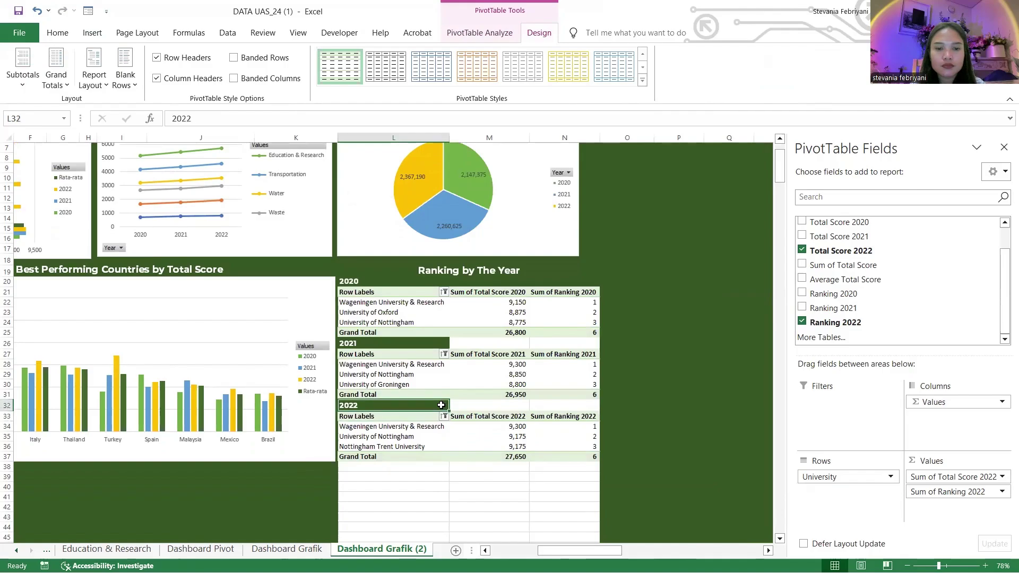
{"action": "left_click", "coordinate": [386, 277]}
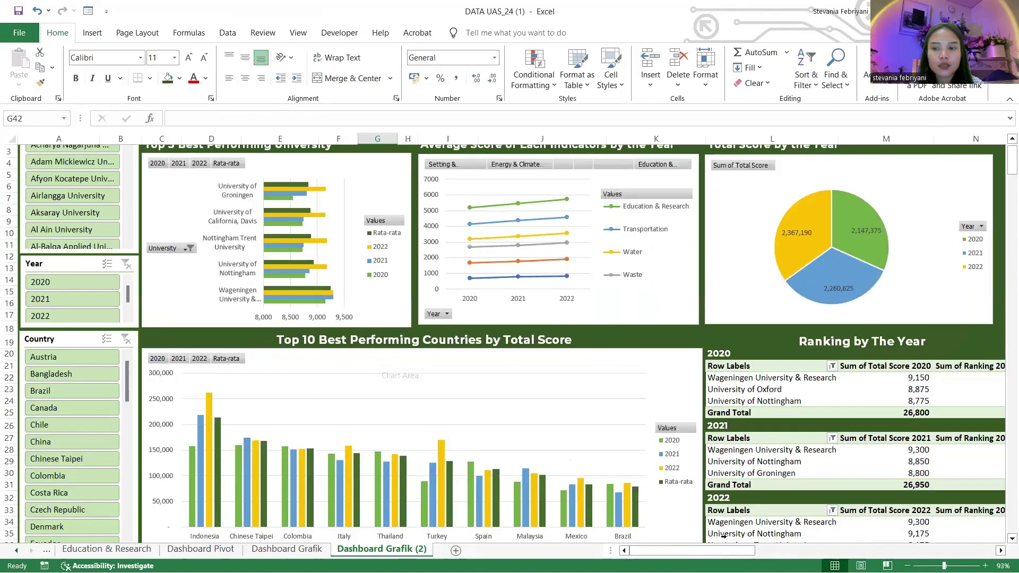
{"action": "left_click", "coordinate": [906, 566]}
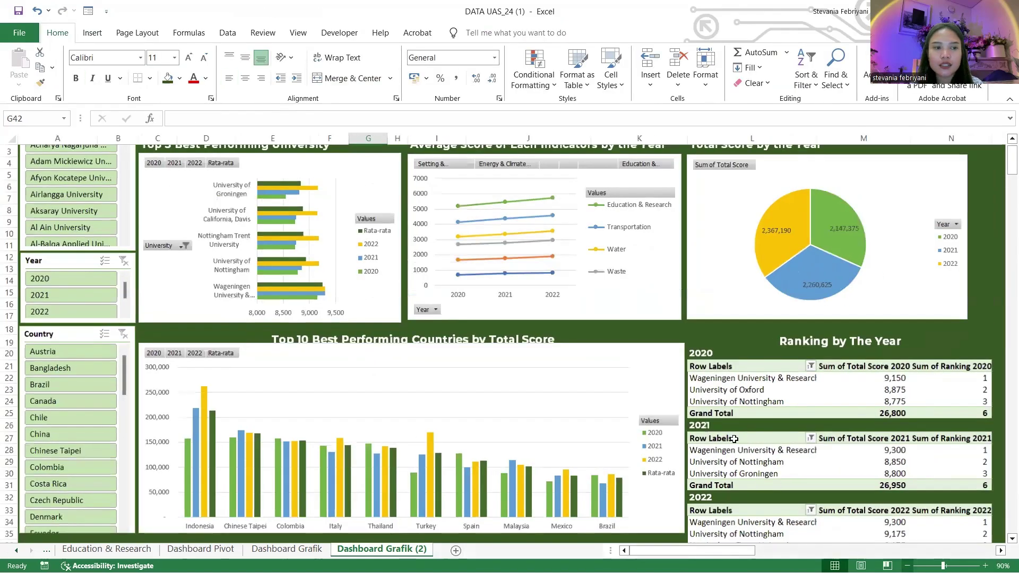
{"action": "scroll", "coordinate": [734, 438], "scroll_direction": "up", "scroll_amount": 1}
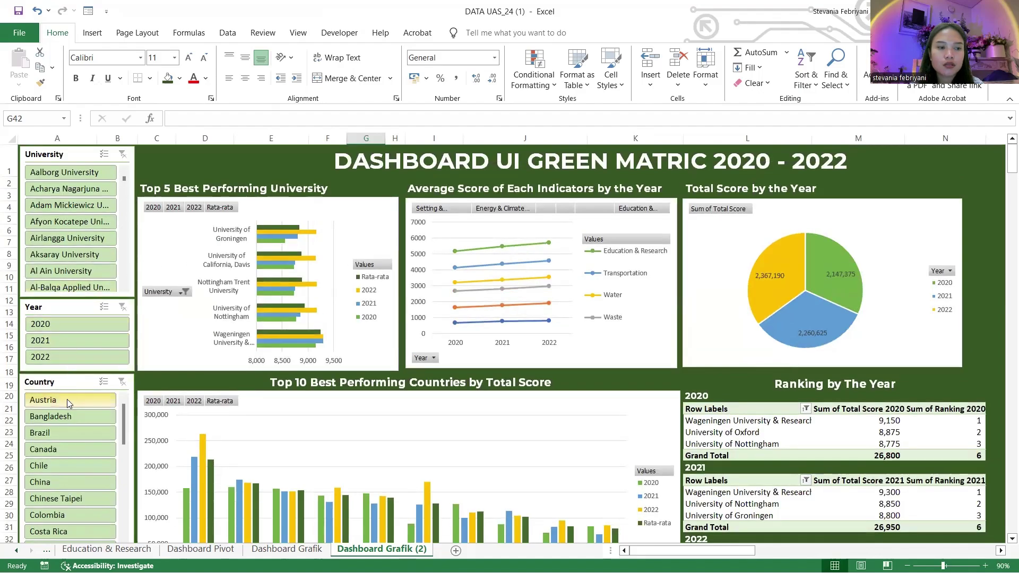
{"action": "scroll", "coordinate": [113, 348], "scroll_direction": "down", "scroll_amount": 2}
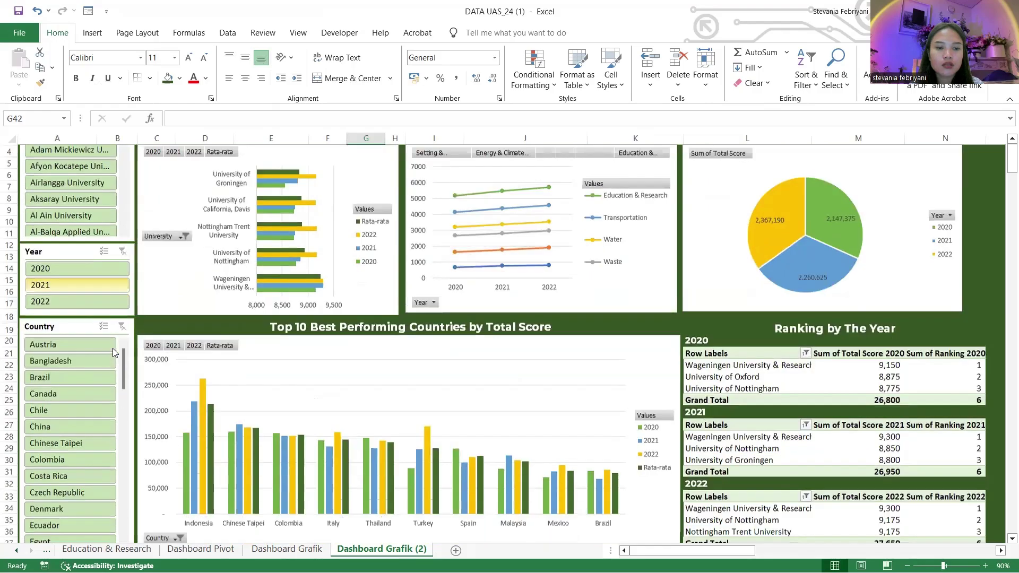
{"action": "scroll", "coordinate": [113, 348], "scroll_direction": "up", "scroll_amount": 2}
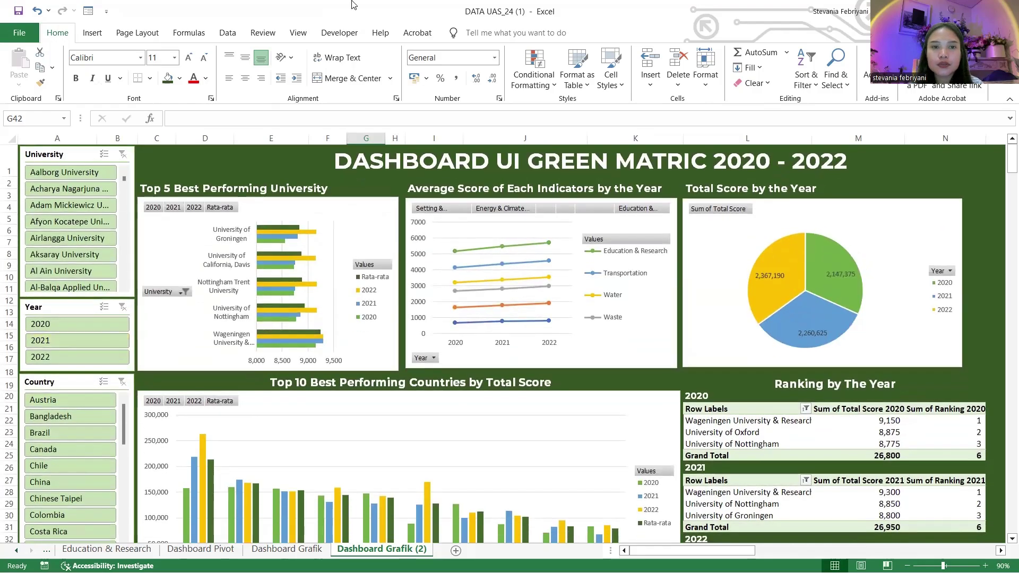
{"action": "left_click", "coordinate": [387, 149]}
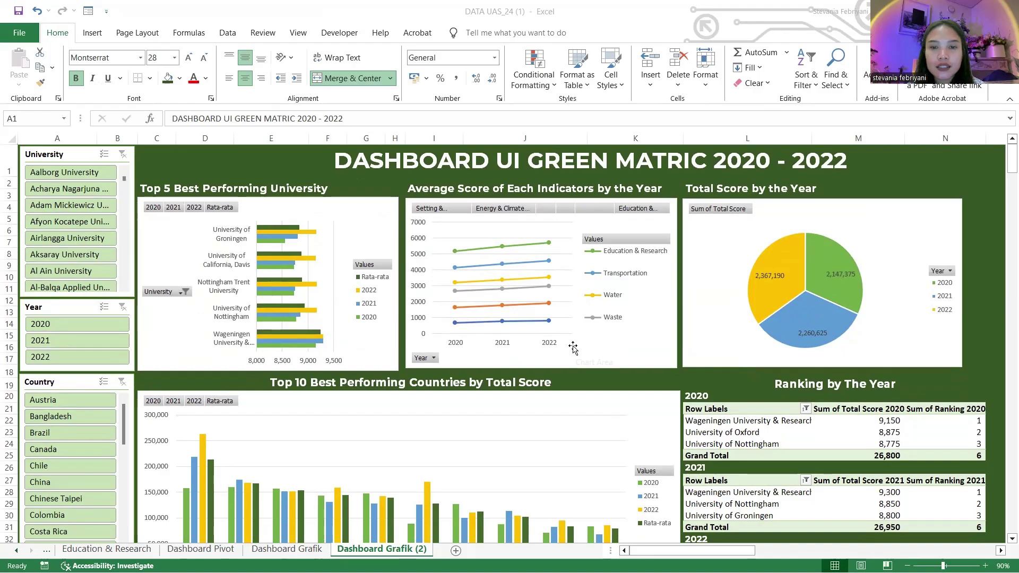
{"action": "left_click", "coordinate": [459, 275]}
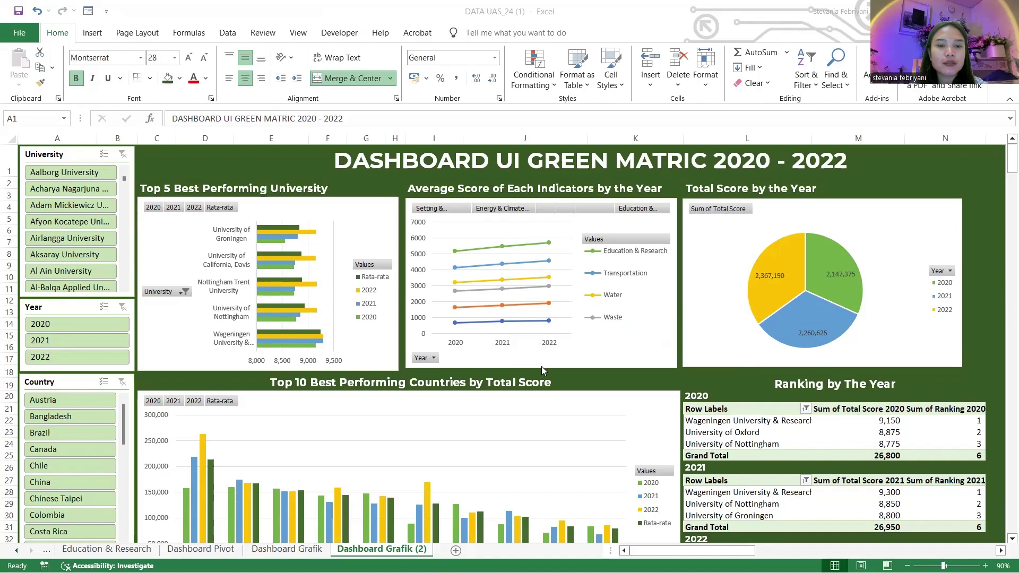
{"action": "left_click", "coordinate": [320, 397]}
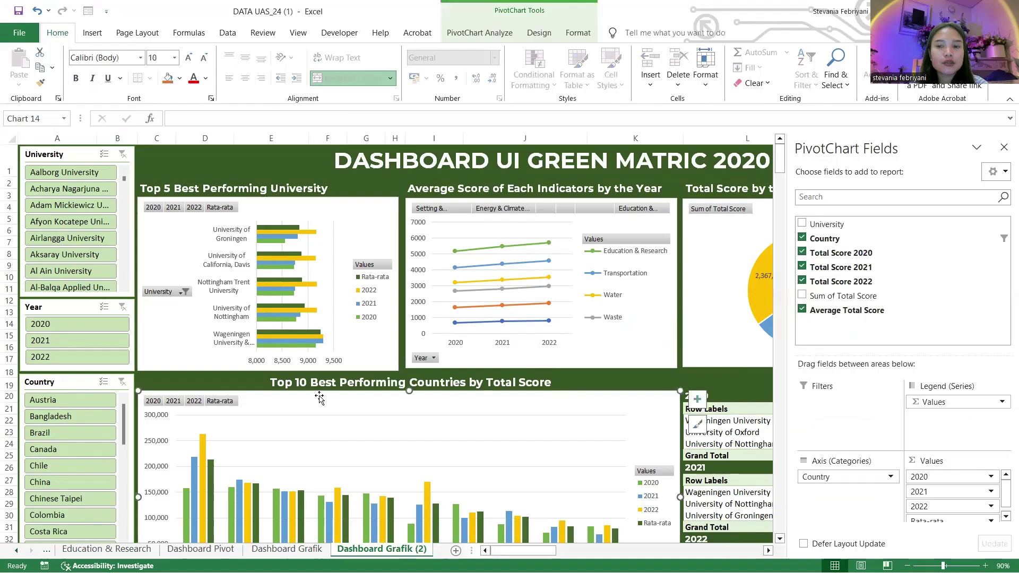
{"action": "left_click", "coordinate": [1003, 147]}
{"action": "scroll", "coordinate": [500, 312], "scroll_direction": "down", "scroll_amount": 1}
{"action": "scroll", "coordinate": [499, 312], "scroll_direction": "down", "scroll_amount": 1}
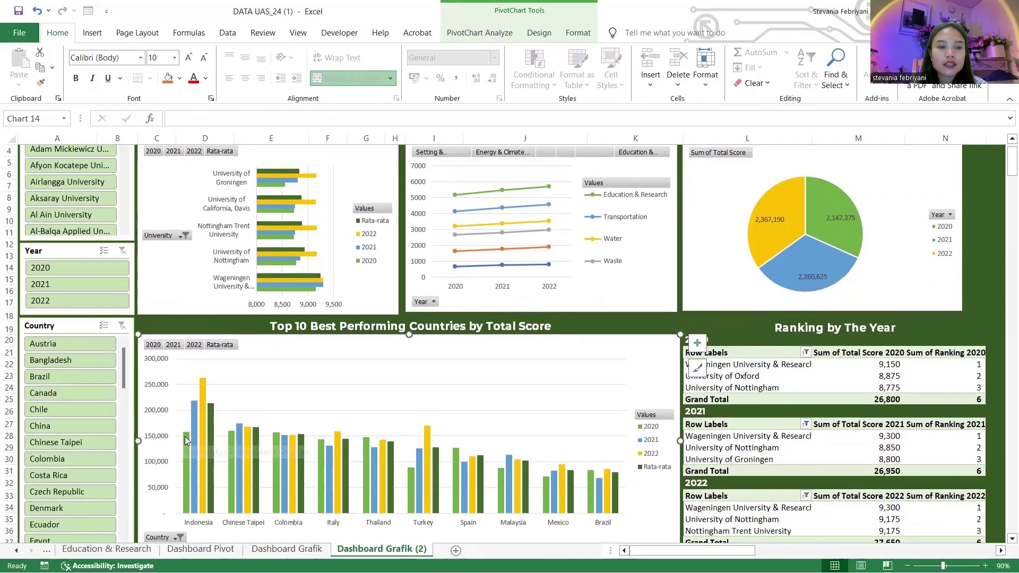
Examine Indonesia's 2020, 2021, 2022 and Rata-rata columns in the Top 10 Best Performing Countries by Total Score chart.
{"action": "mouse_move", "coordinate": [201, 386]}
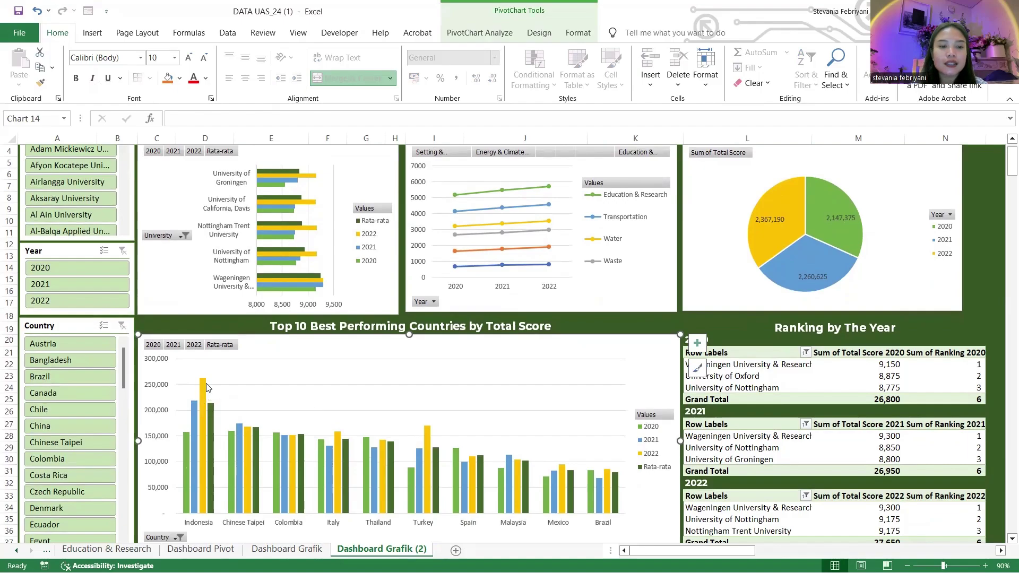
{"action": "left_click", "coordinate": [213, 412]}
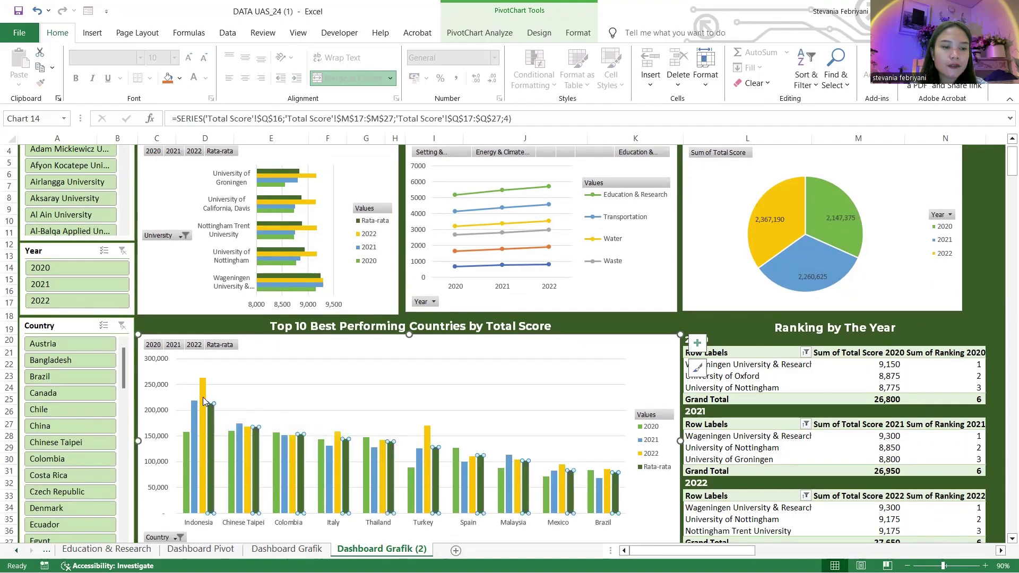
{"action": "left_click", "coordinate": [207, 410]}
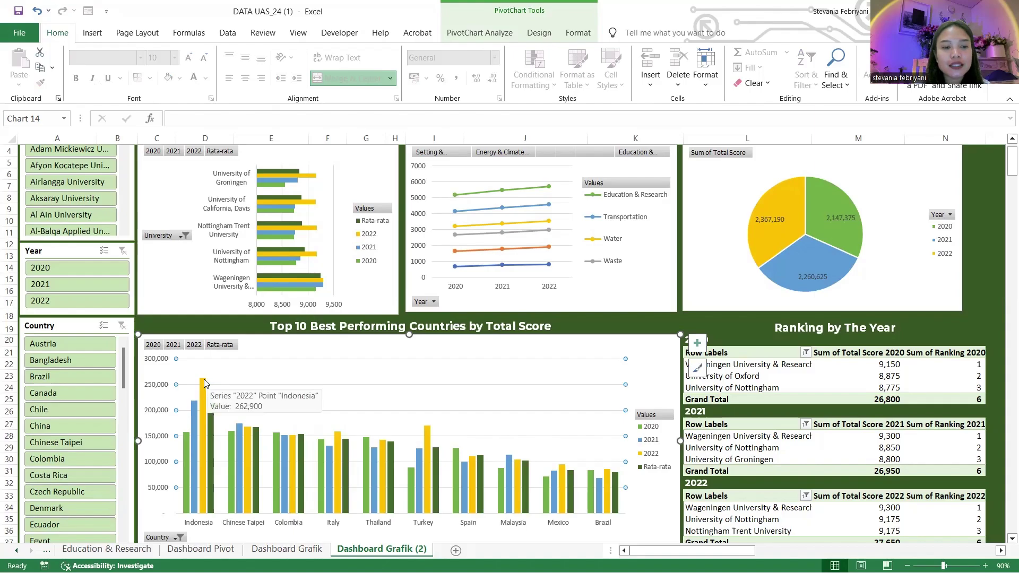
{"action": "mouse_move", "coordinate": [212, 418]}
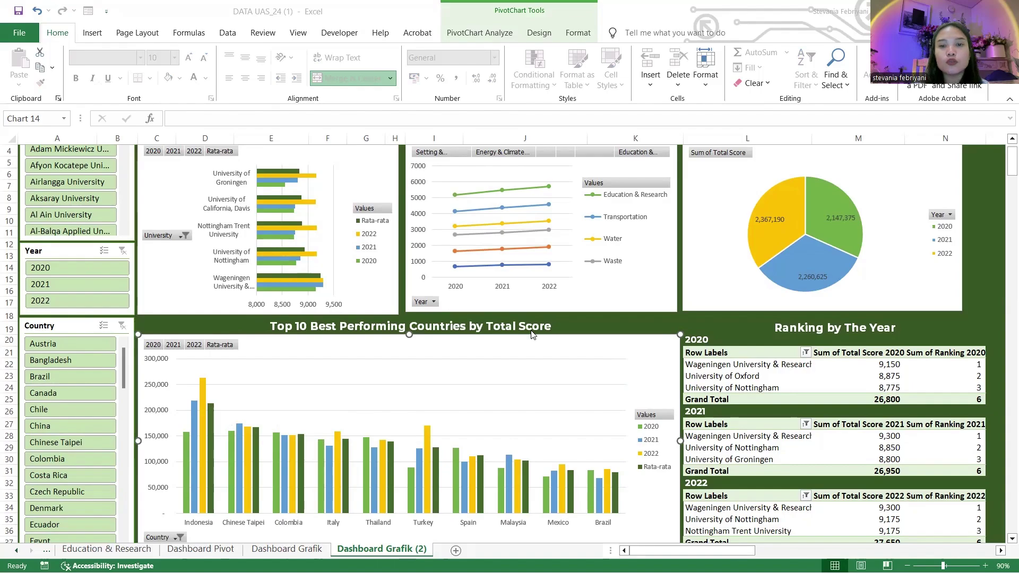
Review the Average Score of Each Indicators by the Year line chart and the dashboard's title and section headings.
{"action": "left_click", "coordinate": [486, 270]}
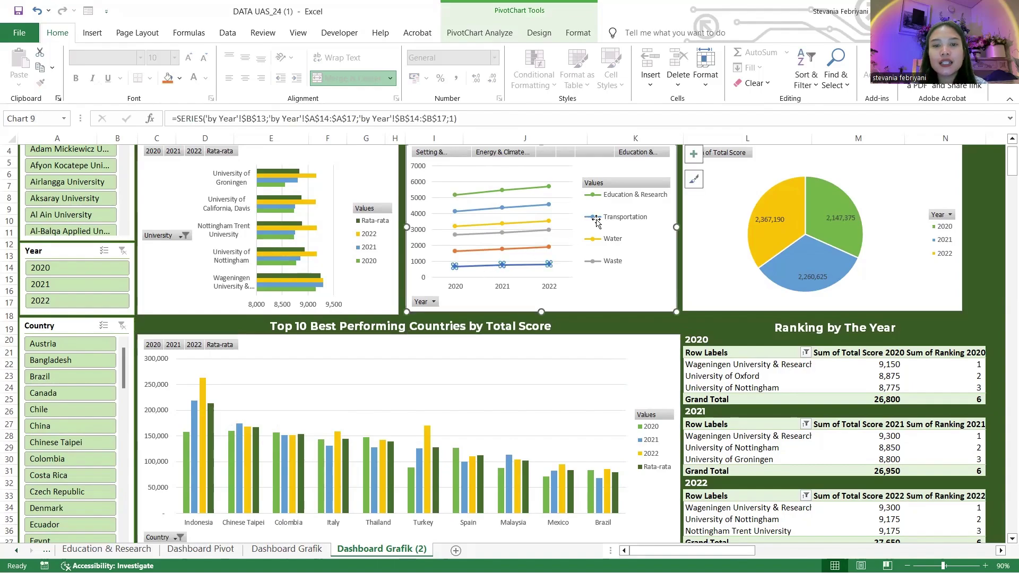
{"action": "left_click", "coordinate": [585, 301]}
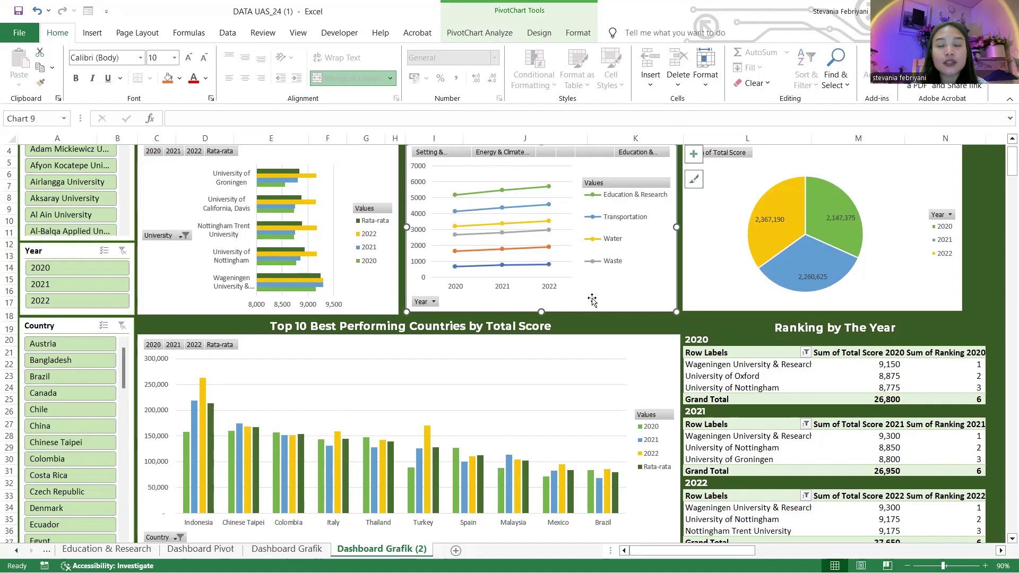
{"action": "scroll", "coordinate": [597, 298], "scroll_direction": "up", "scroll_amount": 1}
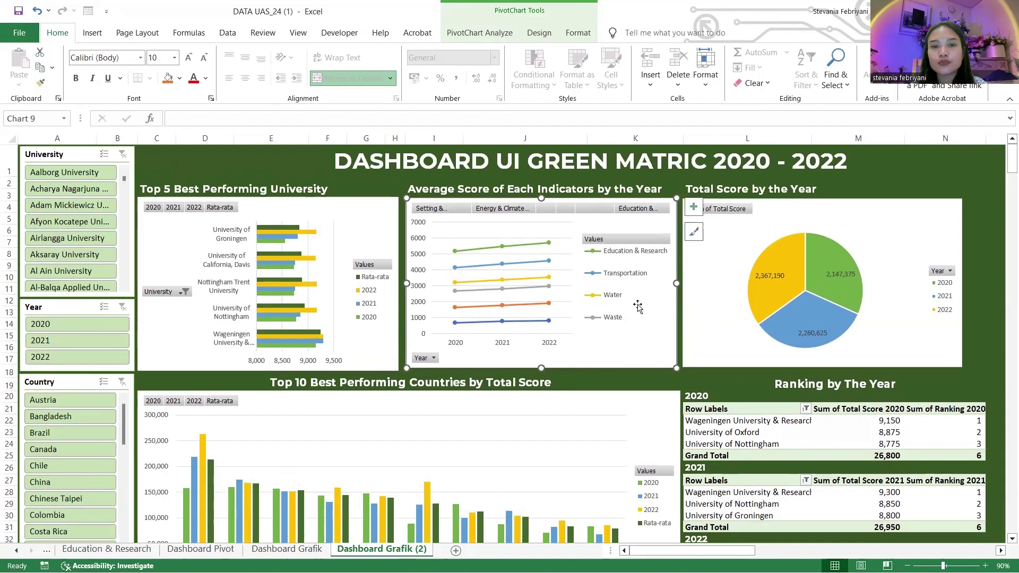
{"action": "scroll", "coordinate": [478, 249], "scroll_direction": "down", "scroll_amount": 1}
{"action": "scroll", "coordinate": [477, 249], "scroll_direction": "up", "scroll_amount": 1}
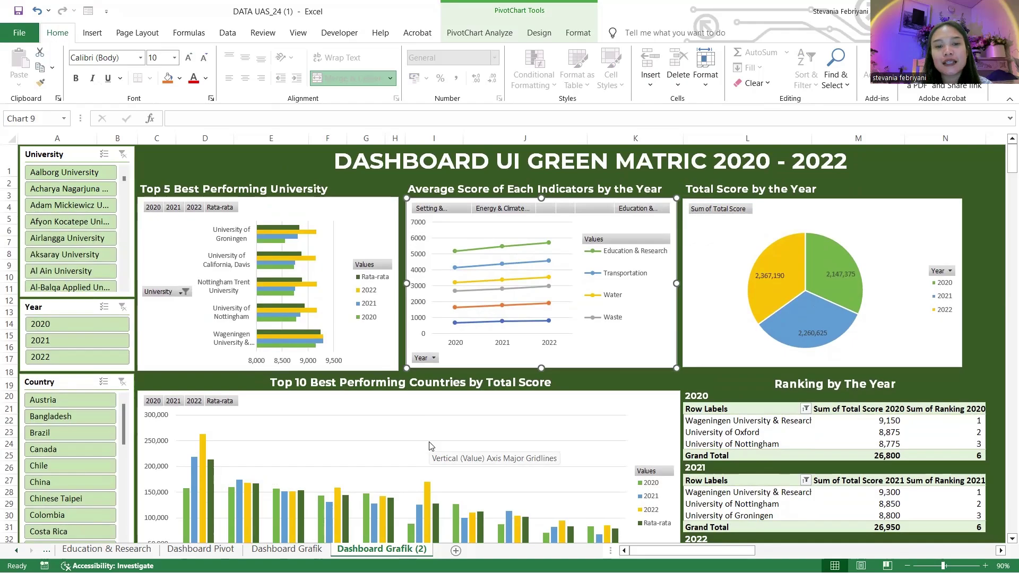
{"action": "scroll", "coordinate": [431, 446], "scroll_direction": "up", "scroll_amount": 1}
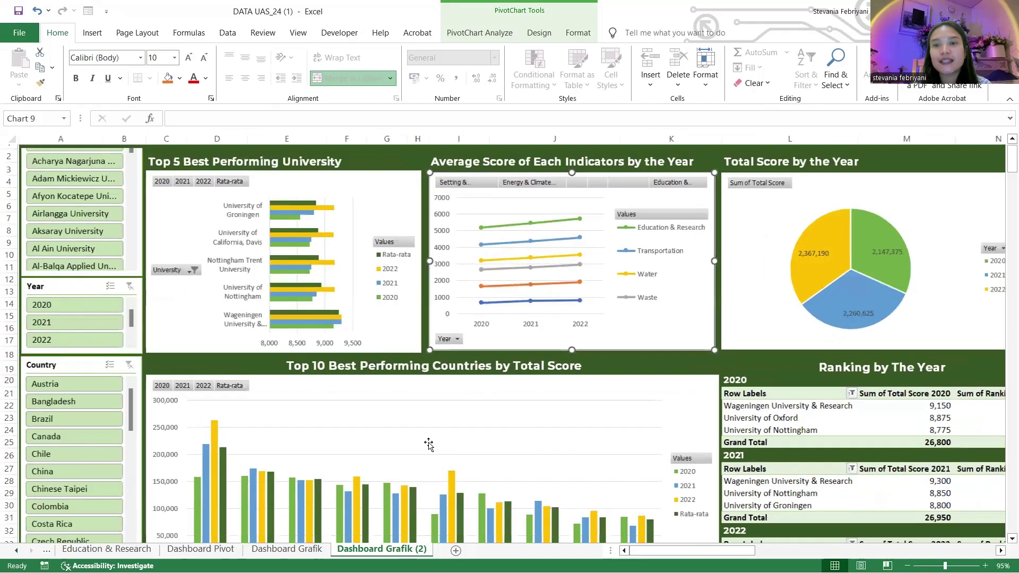
{"action": "scroll", "coordinate": [429, 445], "scroll_direction": "up", "scroll_amount": 1}
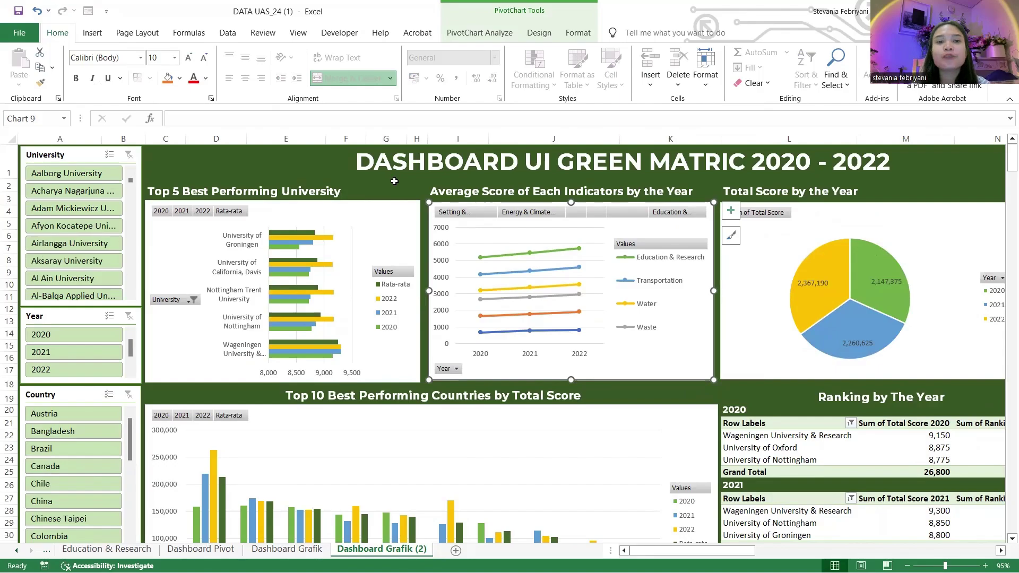
{"action": "left_click", "coordinate": [339, 160]}
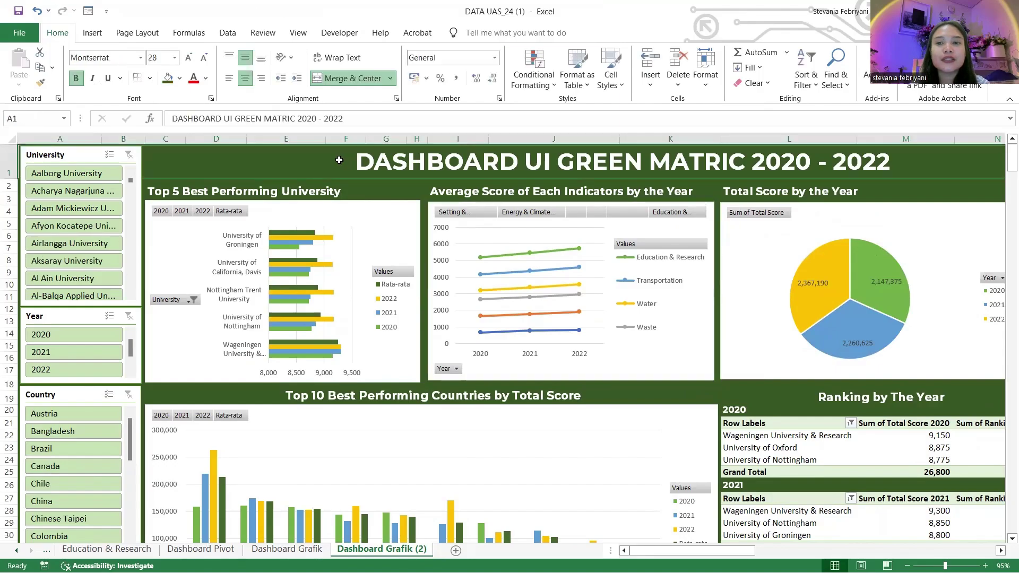
{"action": "left_click", "coordinate": [395, 185]}
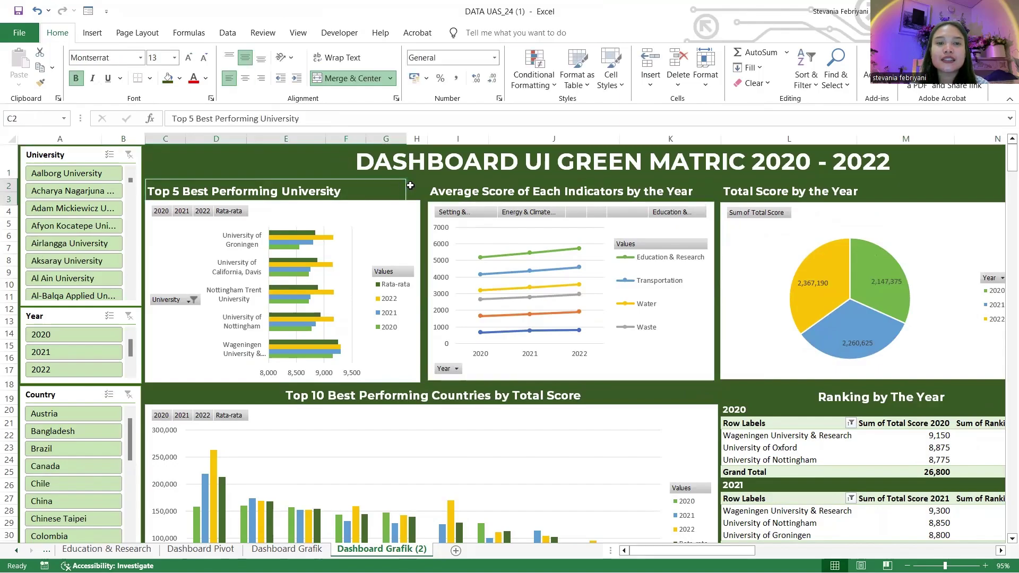
{"action": "left_click", "coordinate": [436, 187]}
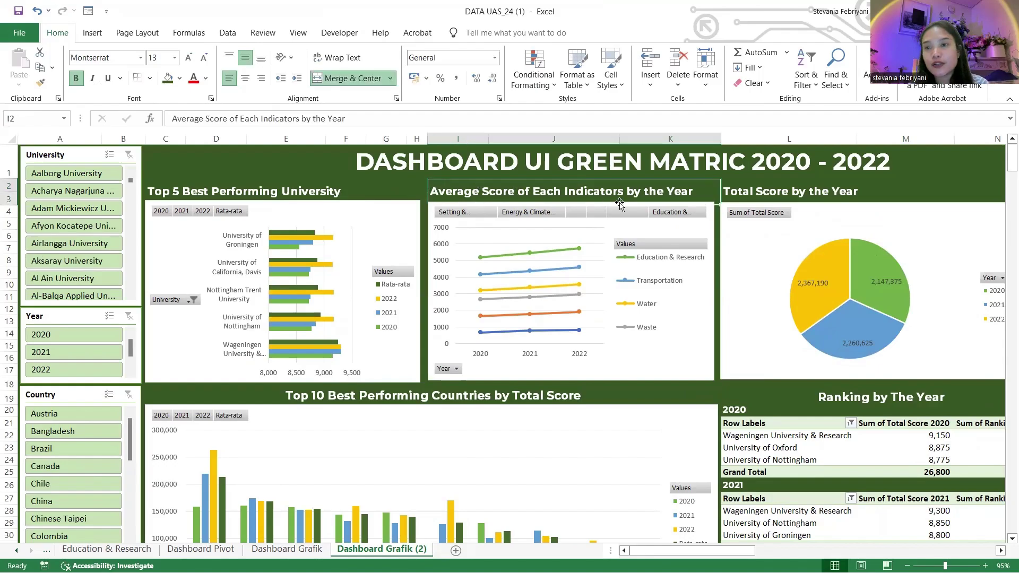